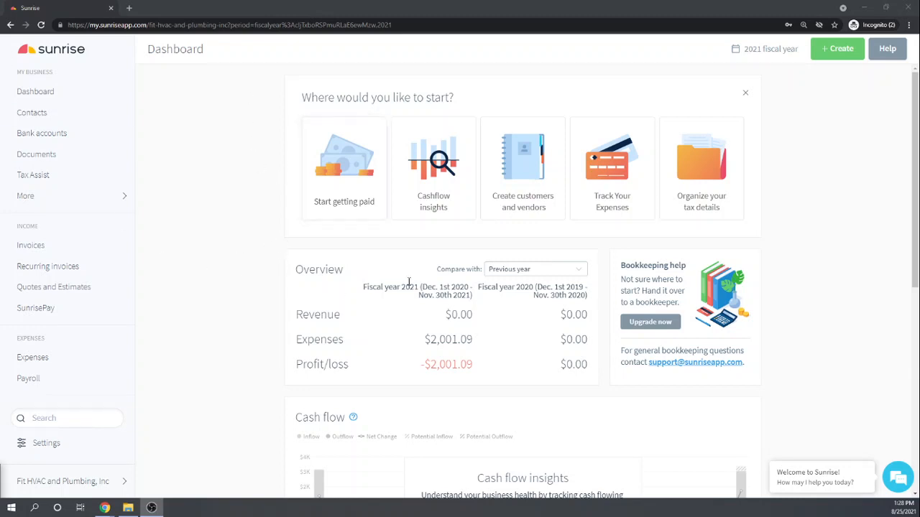
Step: Open the organization's tax settings to review the fiscal year start and sales tax reporting frequency
{"action": "scroll", "coordinate": [253, 146], "scroll_direction": "down", "scroll_amount": 1}
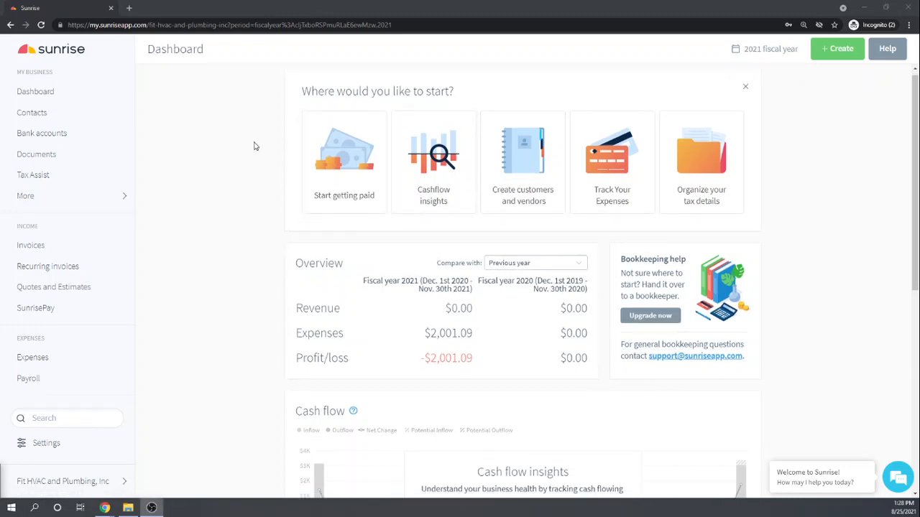
{"action": "left_click", "coordinate": [44, 444]}
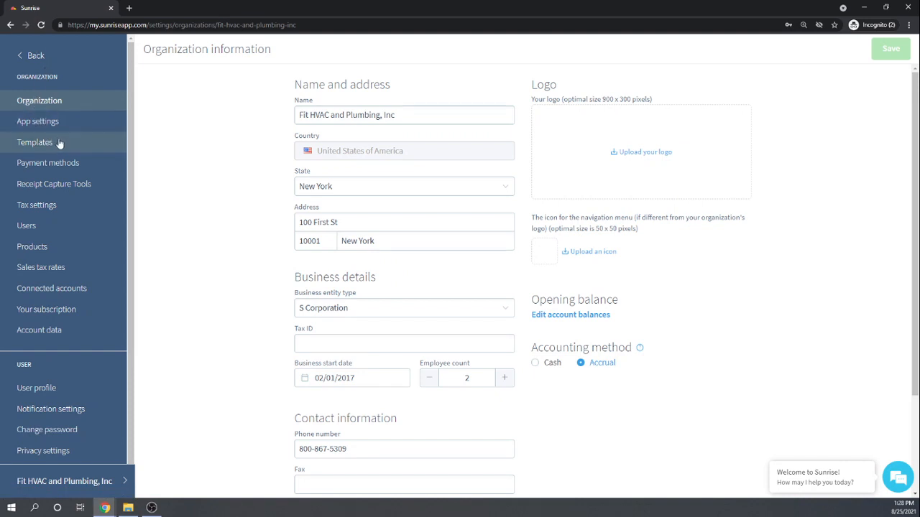
{"action": "left_click", "coordinate": [38, 206]}
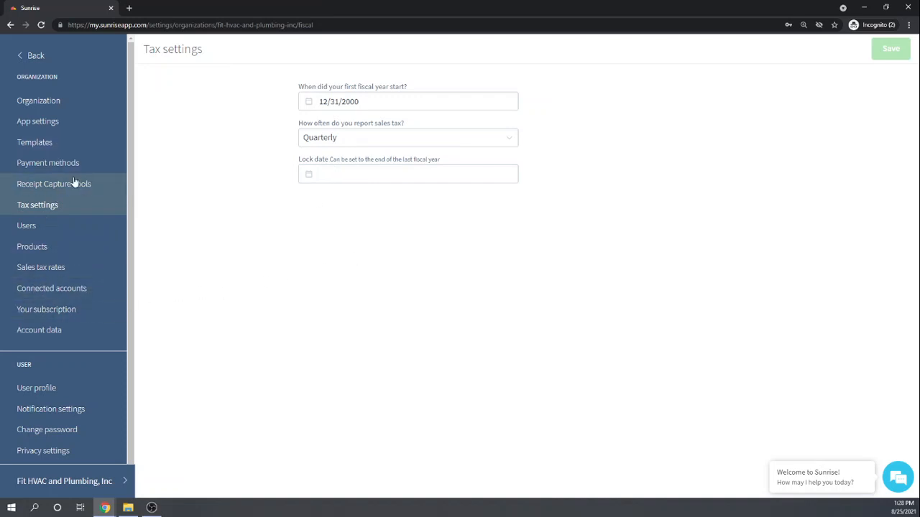
Step: Rename the Normal sales tax ruleset in the sales tax rates as New York Sales Tax, keeping its description
{"action": "left_click", "coordinate": [47, 269]}
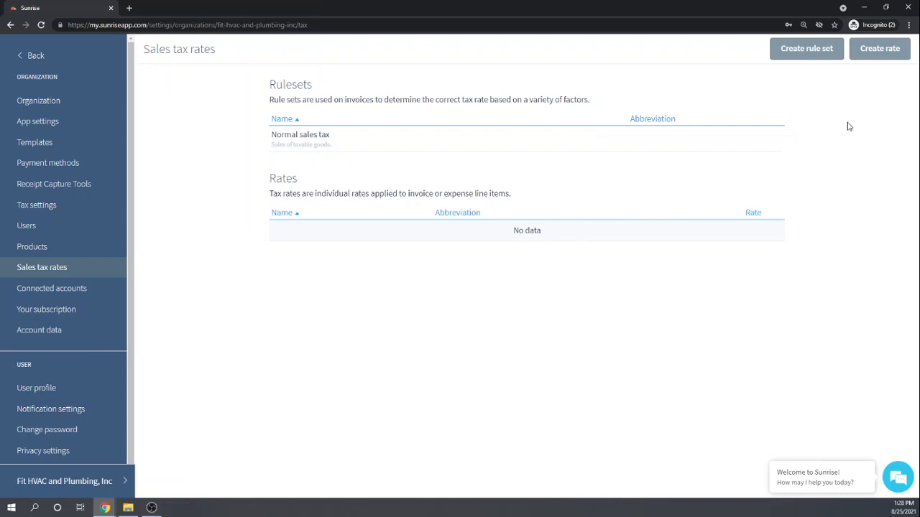
{"action": "mouse_move", "coordinate": [302, 138]}
{"action": "left_click", "coordinate": [764, 141]}
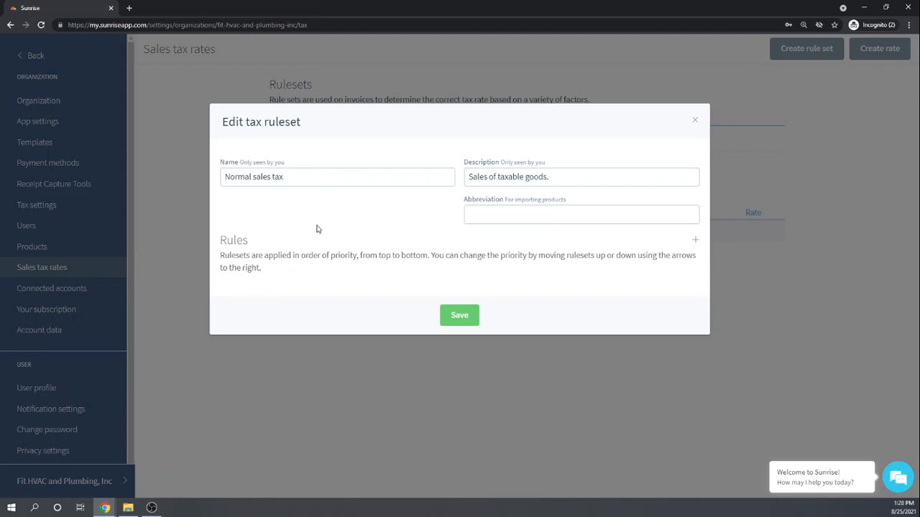
{"action": "left_click_drag", "start_coordinate": [322, 176], "coordinate": [193, 176]}
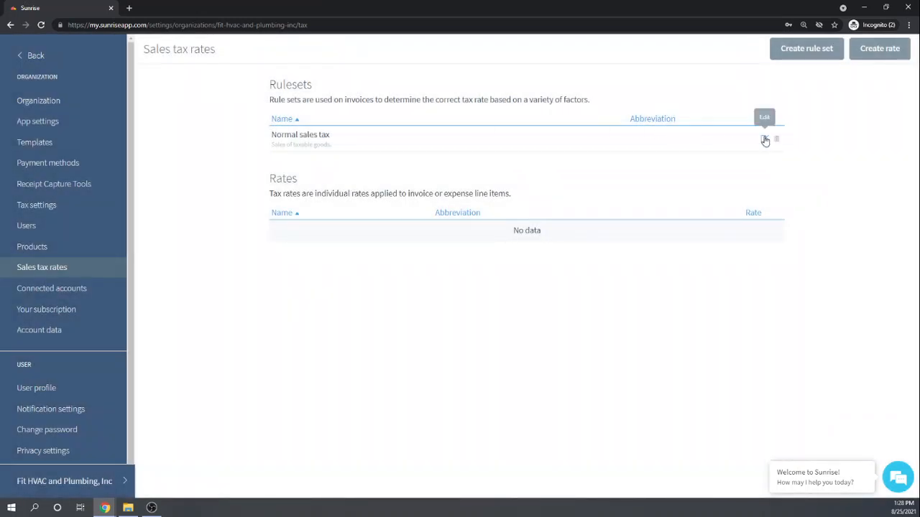
{"action": "left_click", "coordinate": [766, 141]}
{"action": "left_click_drag", "start_coordinate": [302, 177], "coordinate": [217, 178]}
{"action": "type", "text": "N"}
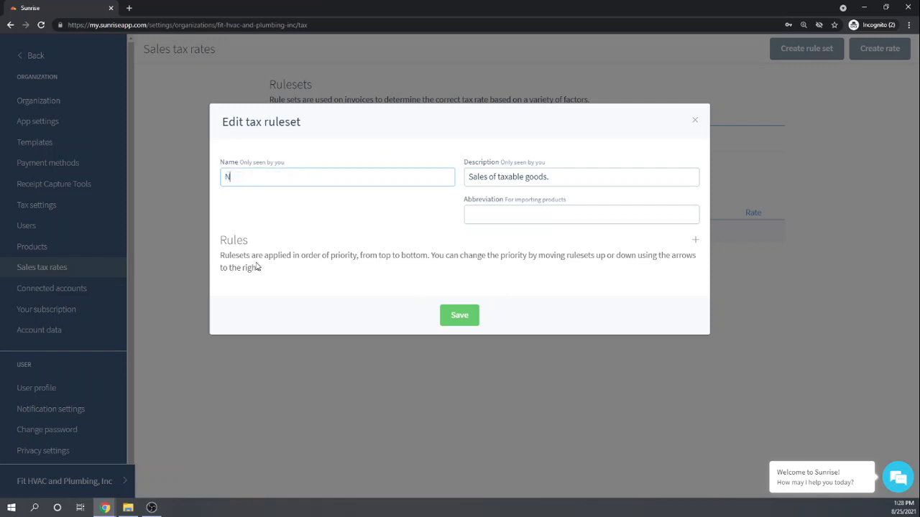
{"action": "type", "text": "ew York Sales Tax"}
{"action": "key", "text": "Tab"}
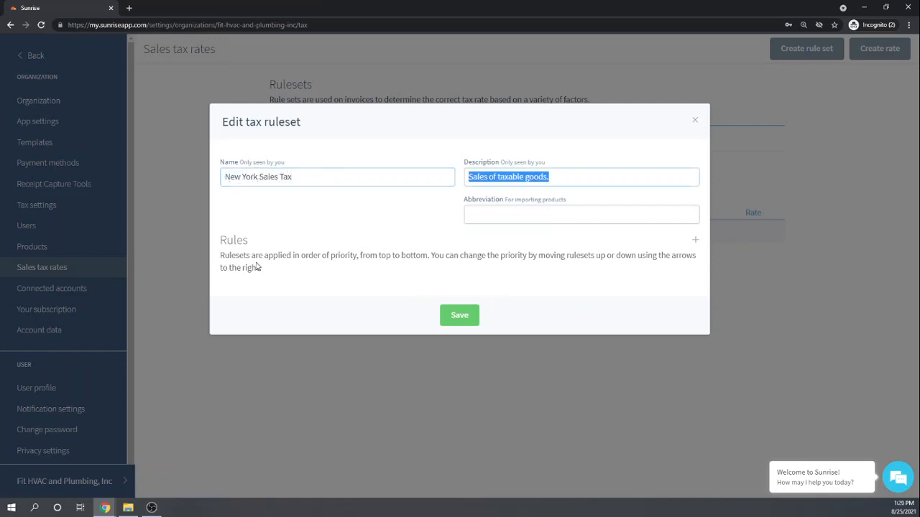
{"action": "left_click", "coordinate": [478, 215]}
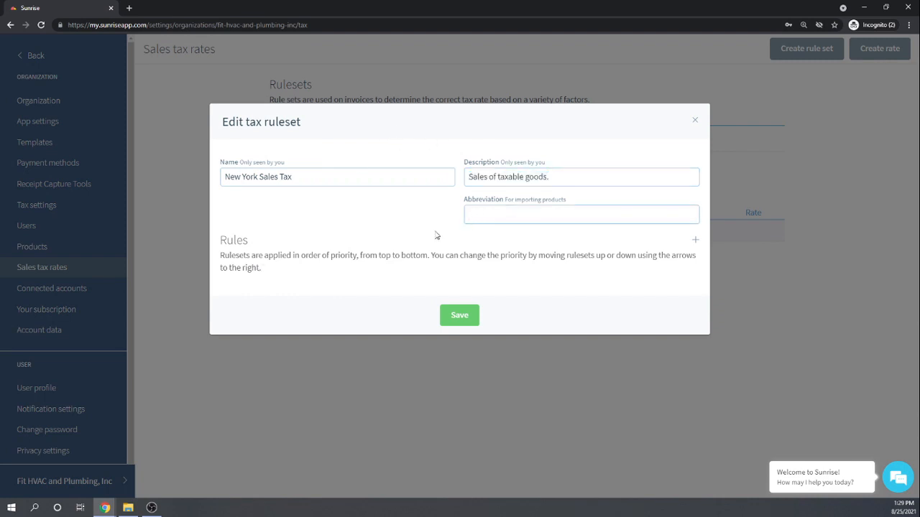
Step: Add a rule that uses a new tax named New York Sales Tax at 6%, and save the ruleset
{"action": "left_click", "coordinate": [695, 241]}
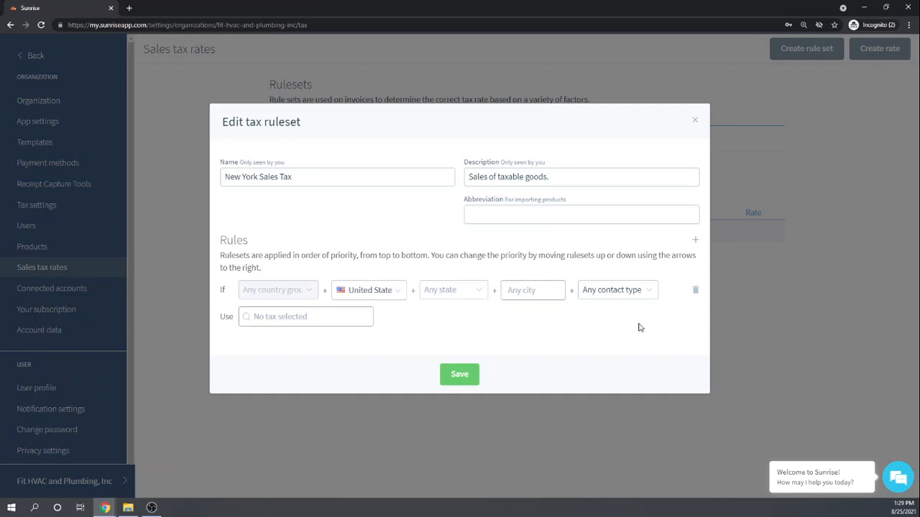
{"action": "left_click", "coordinate": [273, 317]}
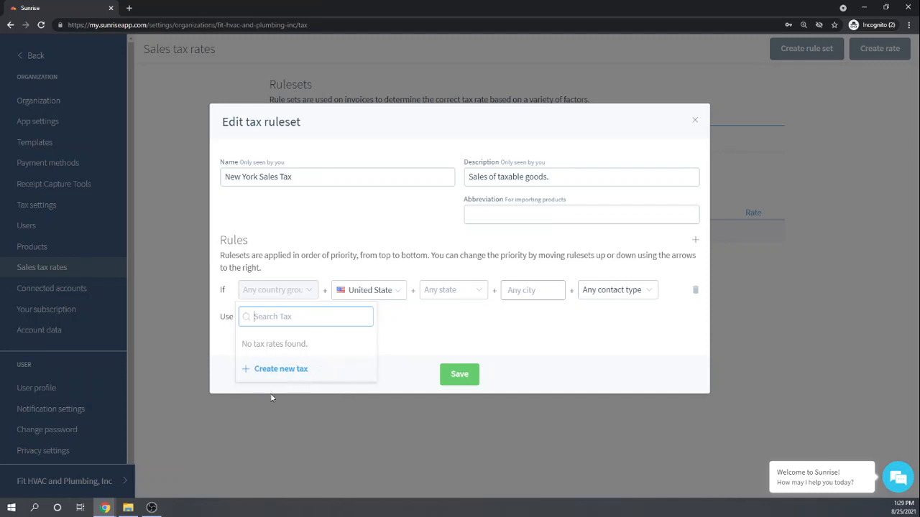
{"action": "left_click", "coordinate": [291, 369]}
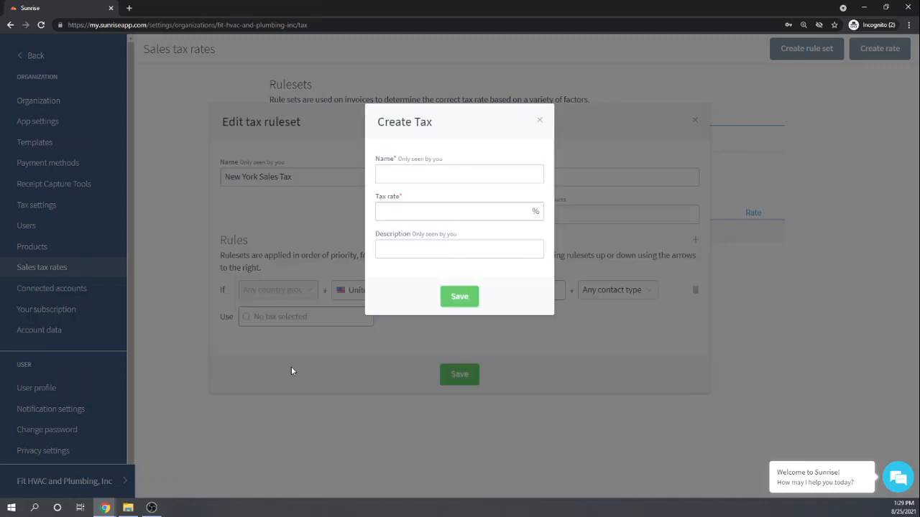
{"action": "left_click", "coordinate": [429, 173]}
{"action": "type", "text": "New York"}
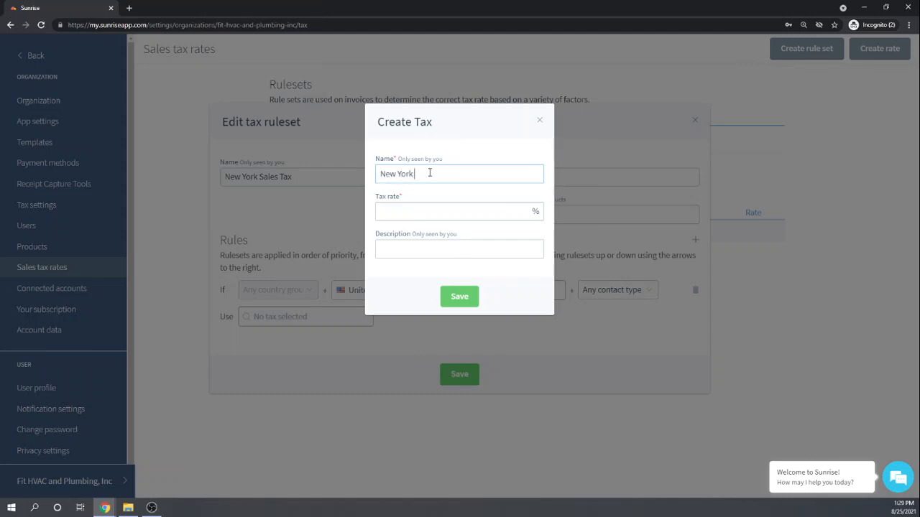
{"action": "type", "text": " Sales Tax"}
{"action": "key", "text": "Tab"}
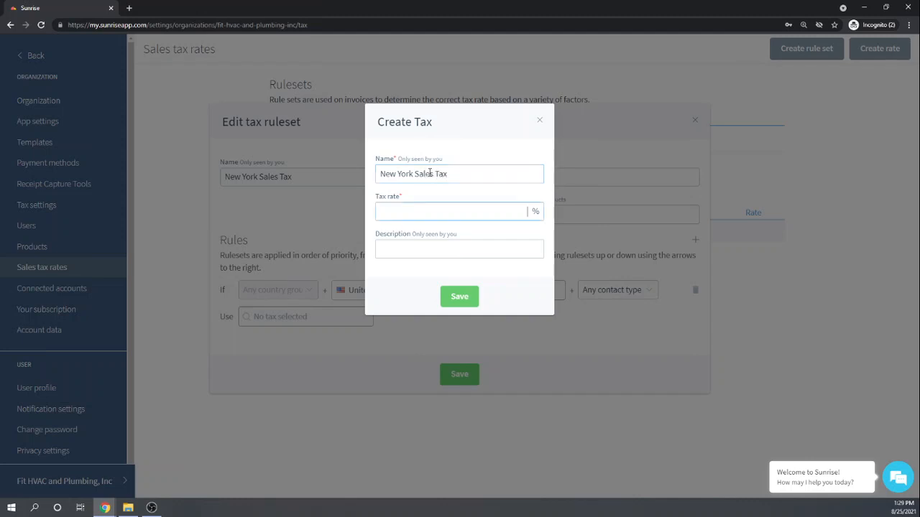
{"action": "type", "text": "6"}
{"action": "key", "text": "Tab"}
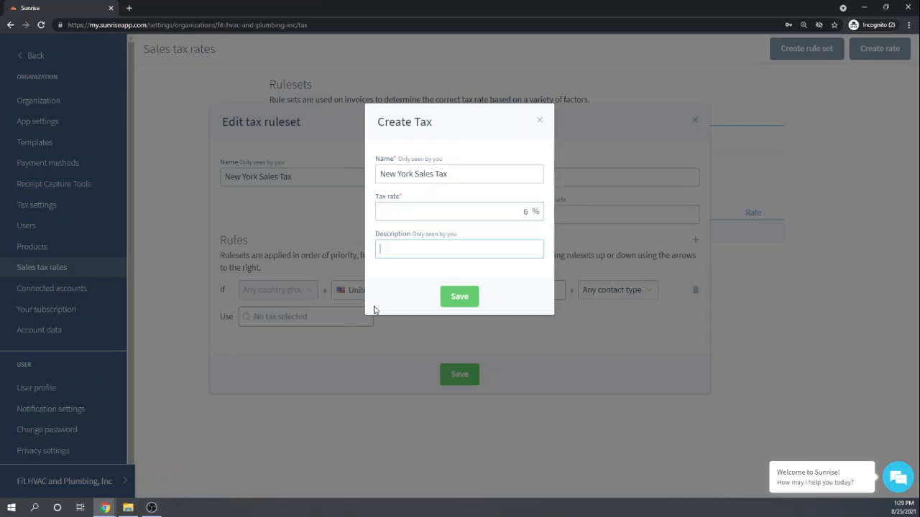
{"action": "left_click", "coordinate": [458, 298]}
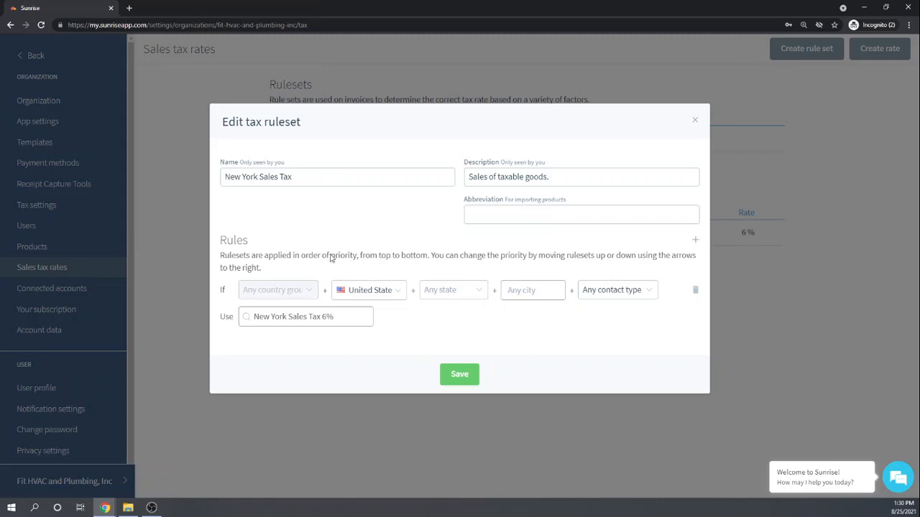
{"action": "left_click", "coordinate": [459, 378]}
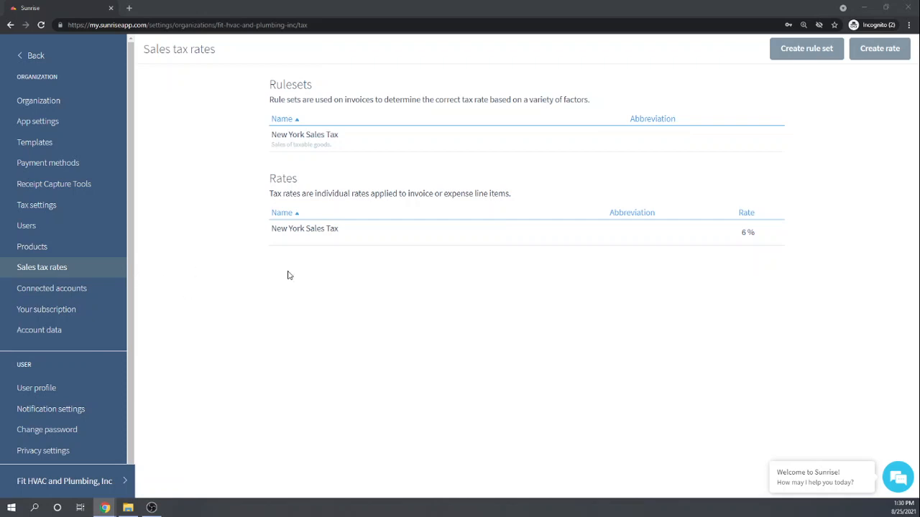
Step: Open the Default template 1 invoice template and examine its appearance options for fonts, borders, margins, logo and background
{"action": "left_click", "coordinate": [42, 143]}
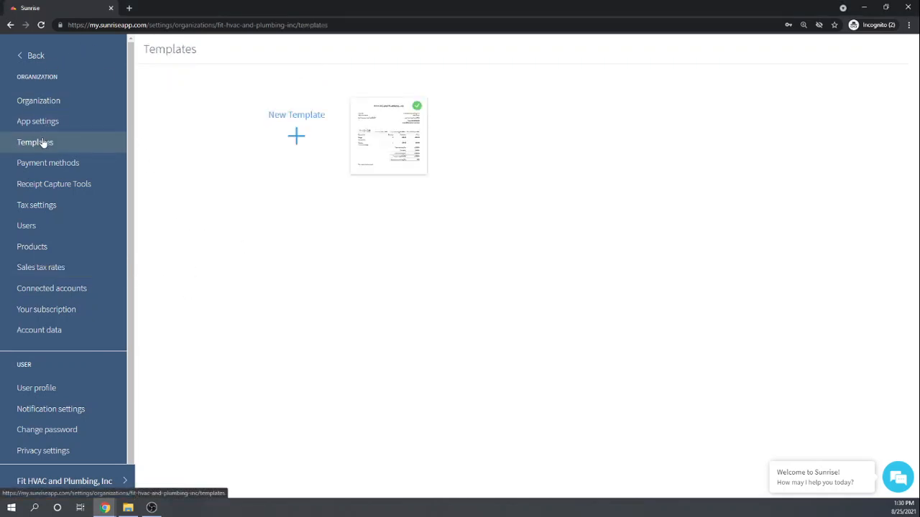
{"action": "left_click", "coordinate": [296, 137]}
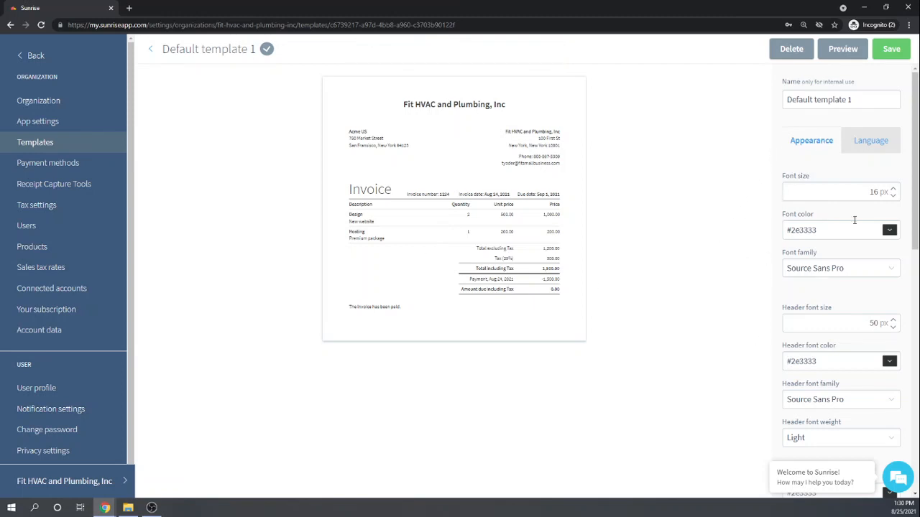
{"action": "scroll", "coordinate": [862, 298], "scroll_direction": "down", "scroll_amount": 3}
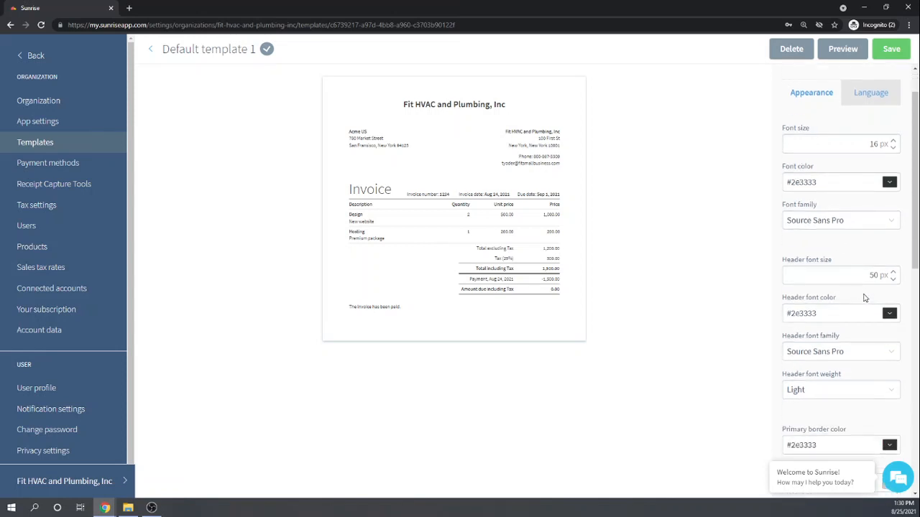
{"action": "scroll", "coordinate": [865, 297], "scroll_direction": "down", "scroll_amount": 4}
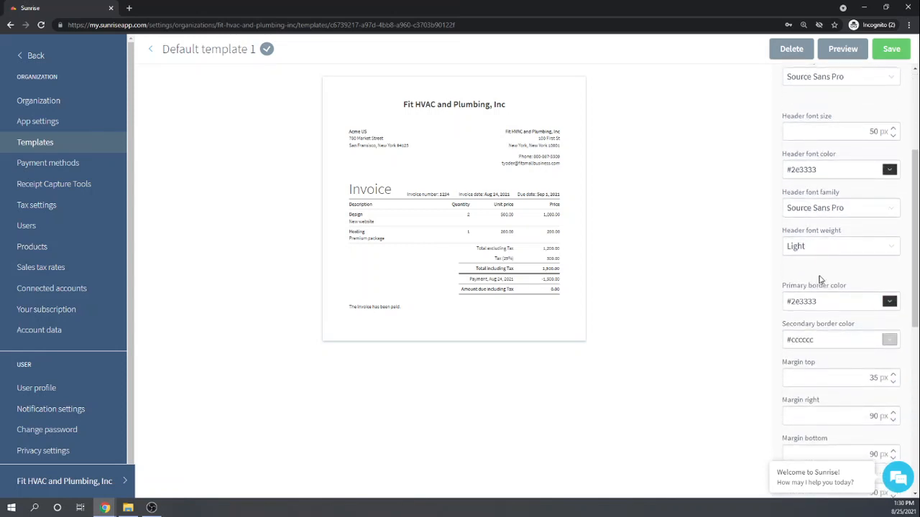
{"action": "scroll", "coordinate": [862, 260], "scroll_direction": "down", "scroll_amount": 6}
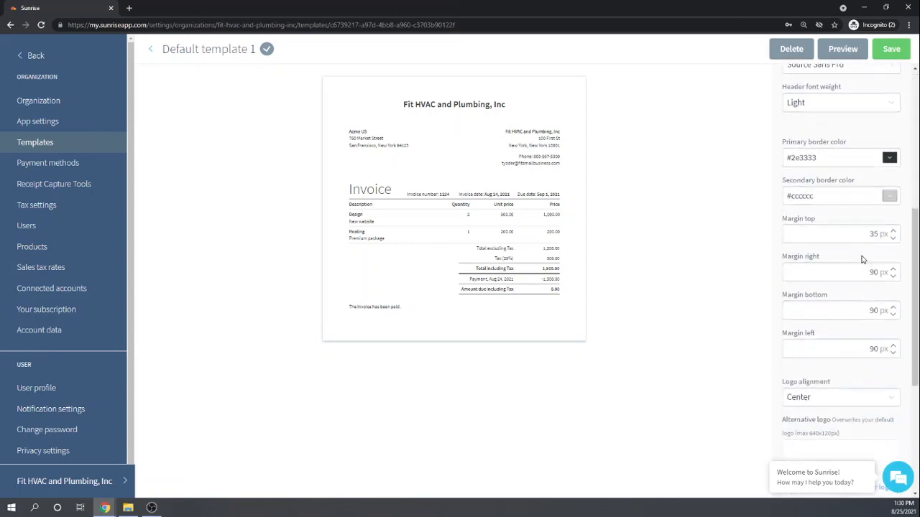
{"action": "scroll", "coordinate": [863, 260], "scroll_direction": "down", "scroll_amount": 1}
{"action": "scroll", "coordinate": [862, 260], "scroll_direction": "down", "scroll_amount": 1}
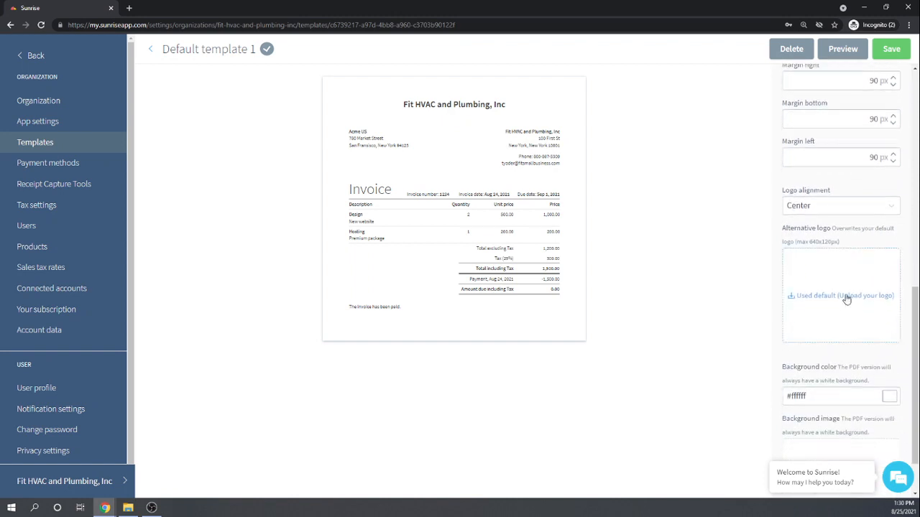
{"action": "scroll", "coordinate": [870, 314], "scroll_direction": "down", "scroll_amount": 1}
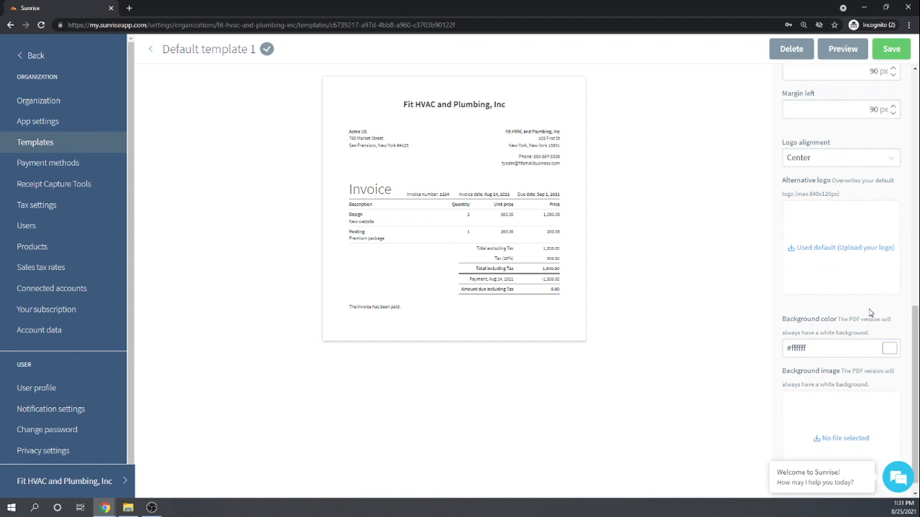
{"action": "scroll", "coordinate": [870, 314], "scroll_direction": "down", "scroll_amount": 1}
{"action": "scroll", "coordinate": [870, 314], "scroll_direction": "up", "scroll_amount": 2}
{"action": "scroll", "coordinate": [869, 314], "scroll_direction": "down", "scroll_amount": 1}
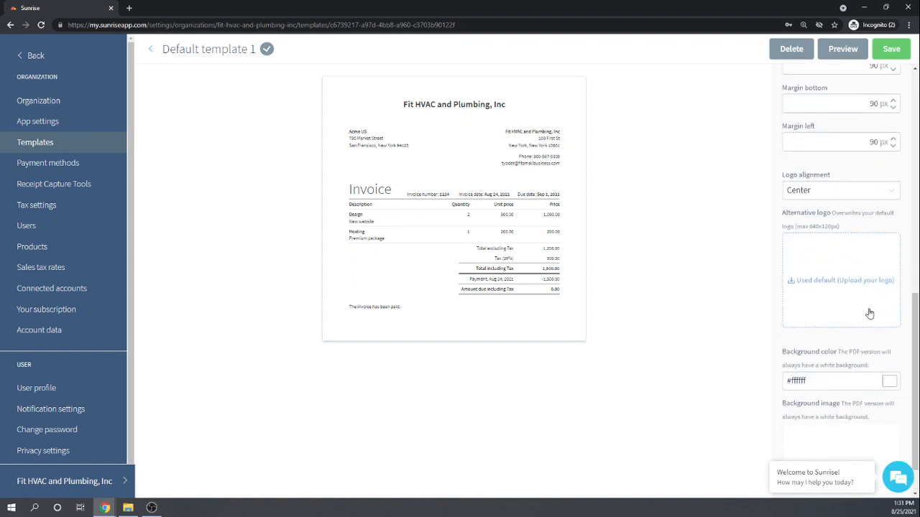
{"action": "scroll", "coordinate": [869, 314], "scroll_direction": "up", "scroll_amount": 10}
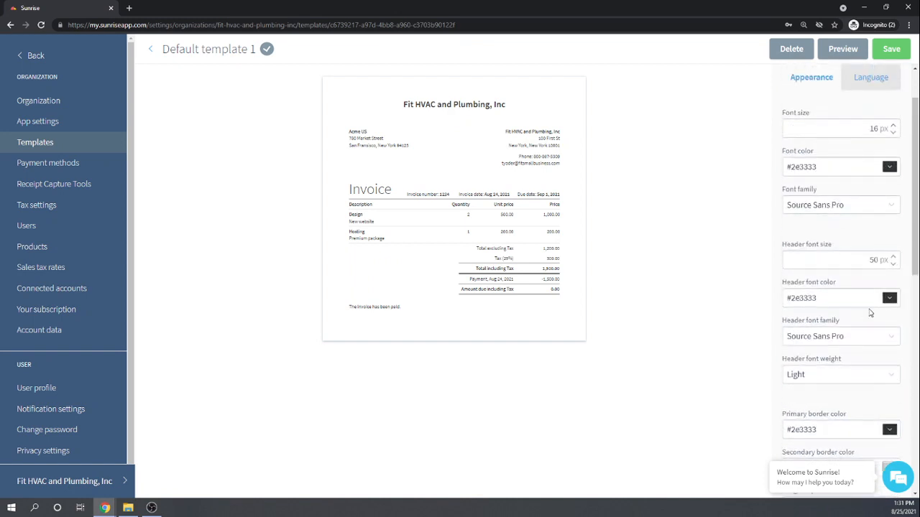
Step: Add the plumbing logo image file to the invoice template as its alternative logo
{"action": "scroll", "coordinate": [869, 314], "scroll_direction": "down", "scroll_amount": 6}
{"action": "scroll", "coordinate": [866, 309], "scroll_direction": "down", "scroll_amount": 1}
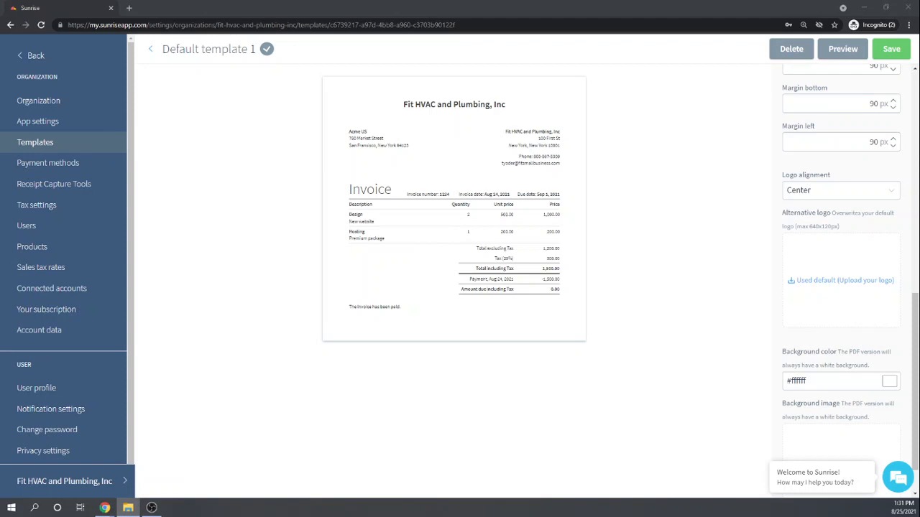
{"action": "left_click_drag", "start_coordinate": [128, 507], "coordinate": [828, 305]}
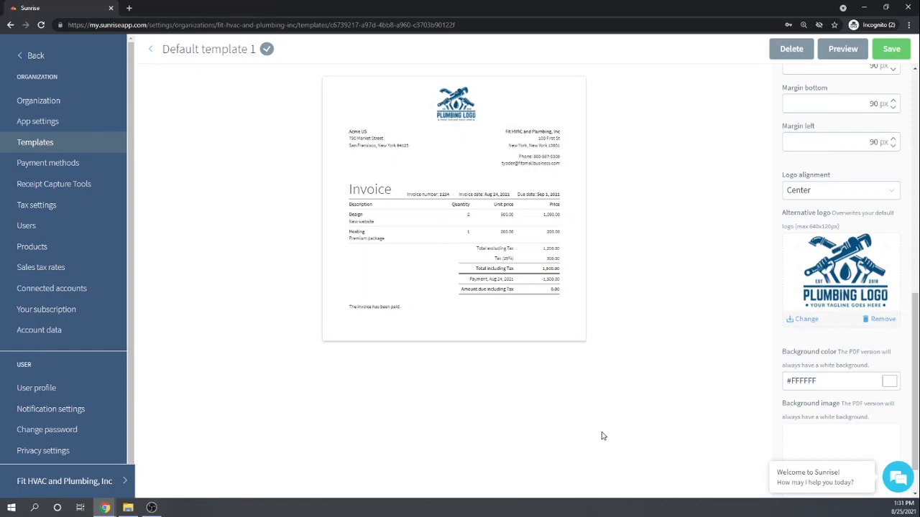
Step: Set the invoice template's font color to #2E3033 and check the full-size preview of the invoice
{"action": "scroll", "coordinate": [661, 414], "scroll_direction": "up", "scroll_amount": 5}
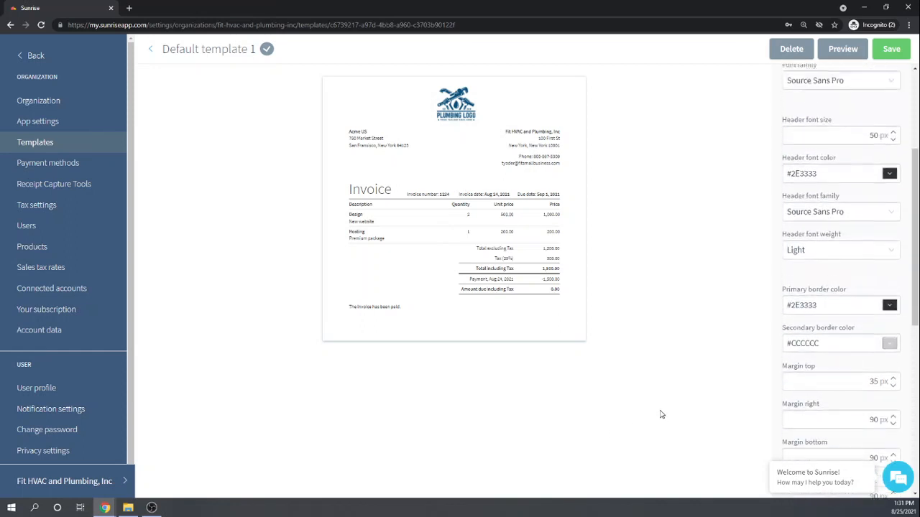
{"action": "scroll", "coordinate": [662, 415], "scroll_direction": "up", "scroll_amount": 3}
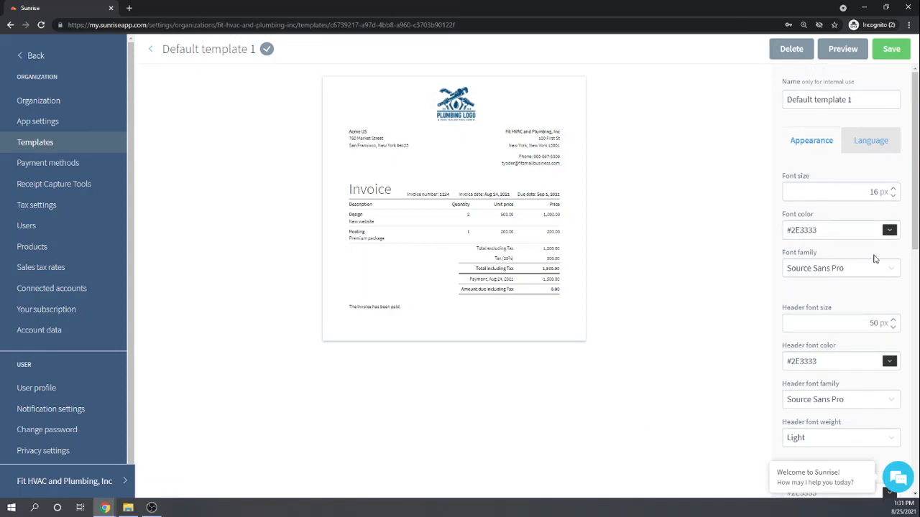
{"action": "left_click", "coordinate": [890, 230]}
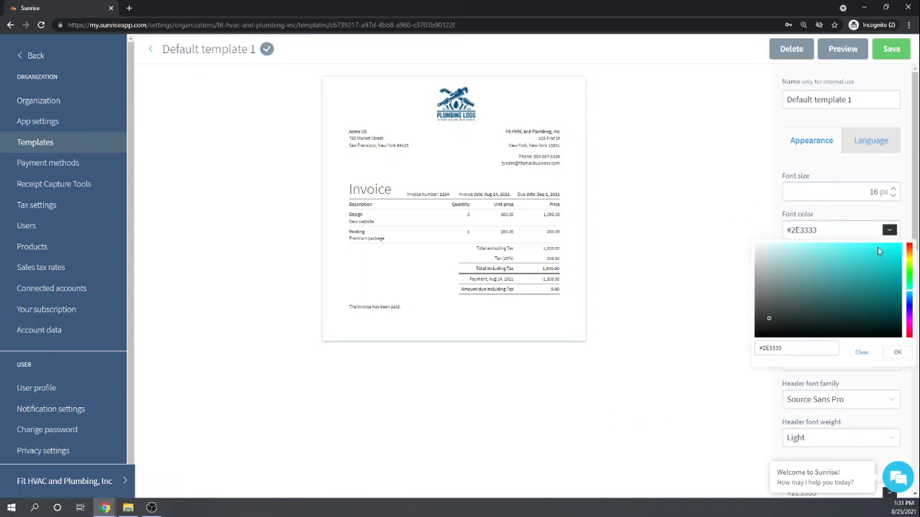
{"action": "left_click", "coordinate": [909, 304]}
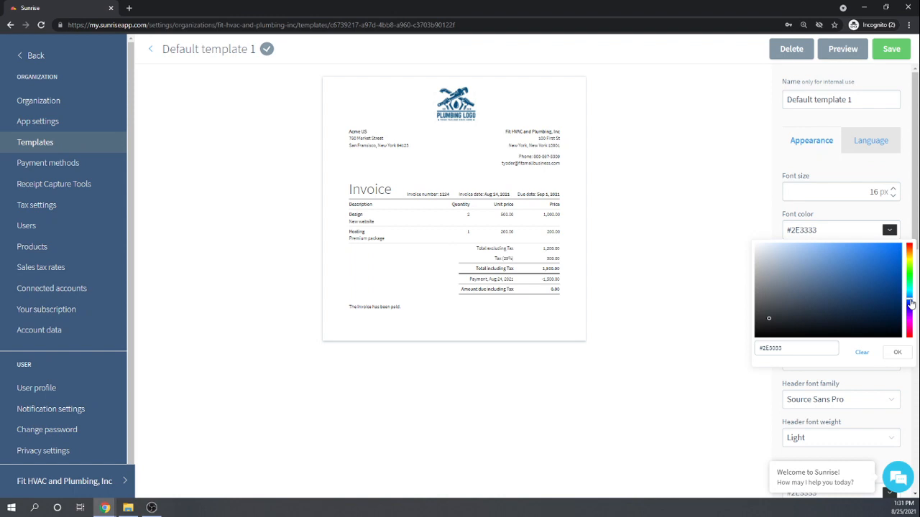
{"action": "left_click", "coordinate": [898, 353]}
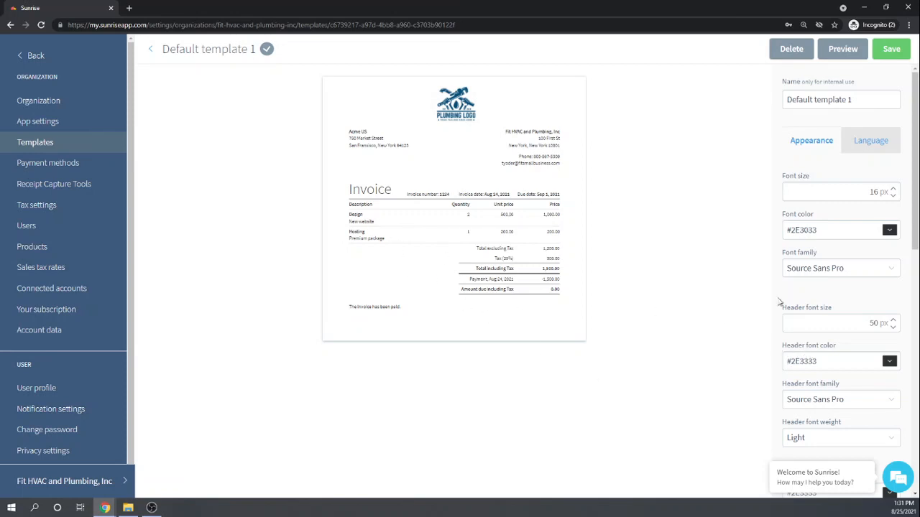
{"action": "left_click", "coordinate": [842, 49]}
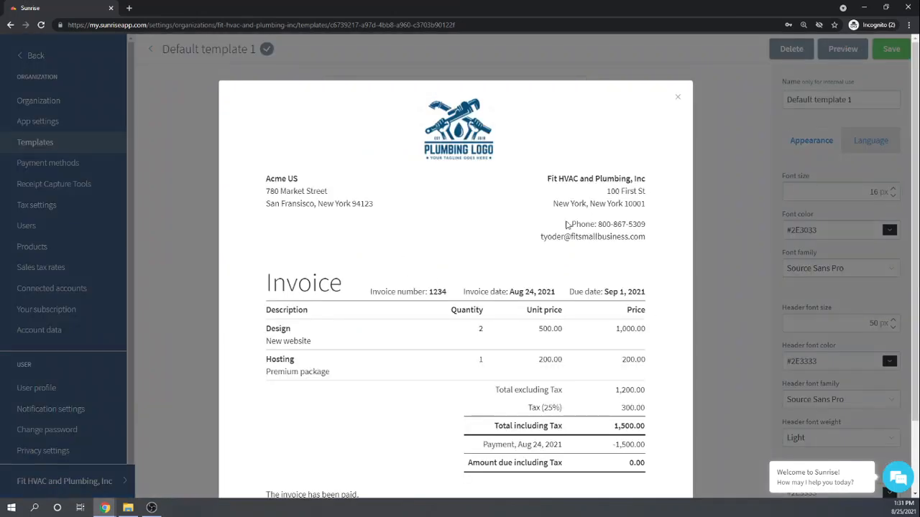
{"action": "left_click", "coordinate": [677, 96]}
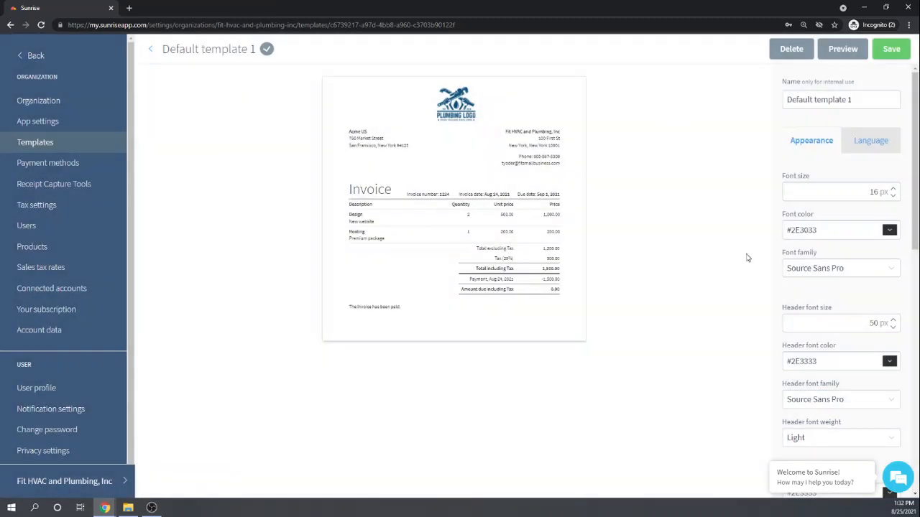
Step: Try the red #D2392B as the invoice template's font color
{"action": "left_click", "coordinate": [889, 231]}
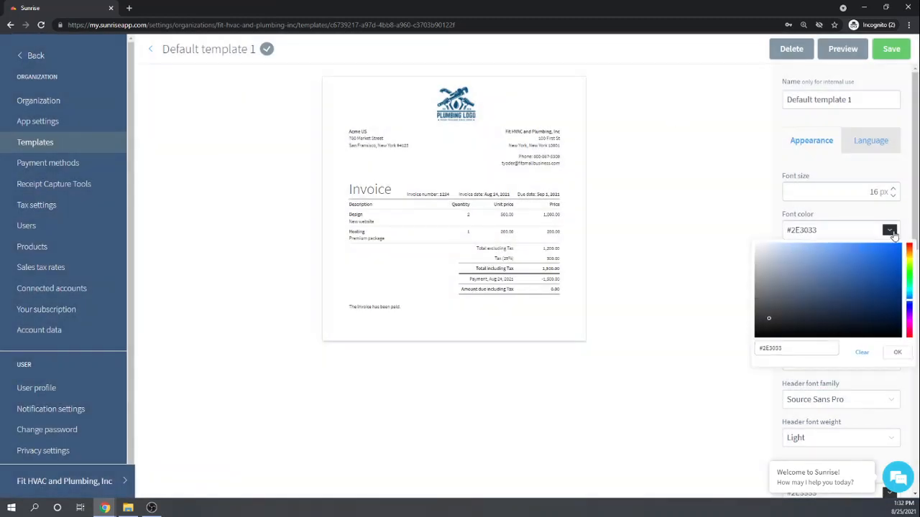
{"action": "left_click", "coordinate": [909, 249]}
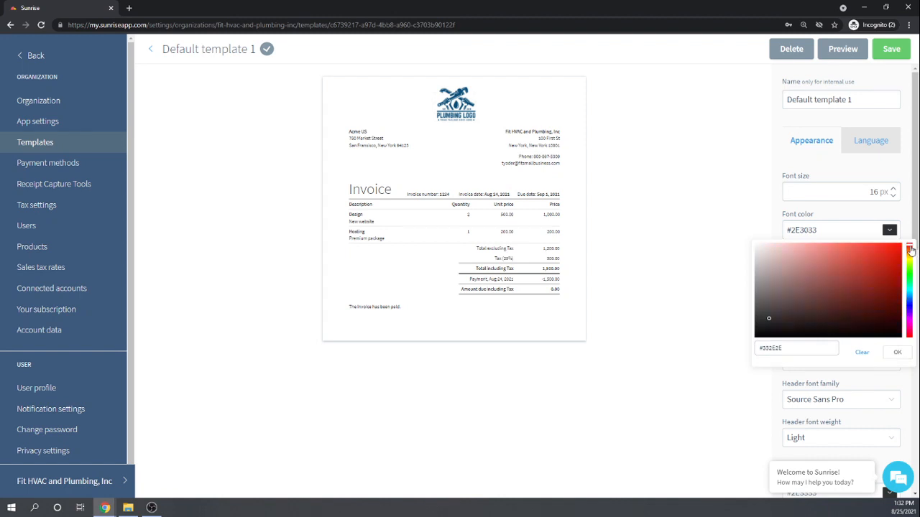
{"action": "left_click", "coordinate": [872, 259]}
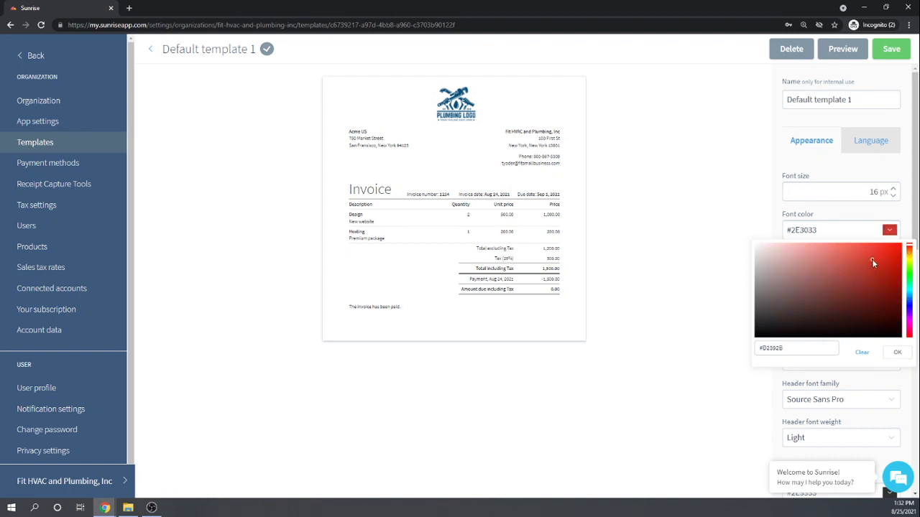
{"action": "left_click", "coordinate": [898, 353]}
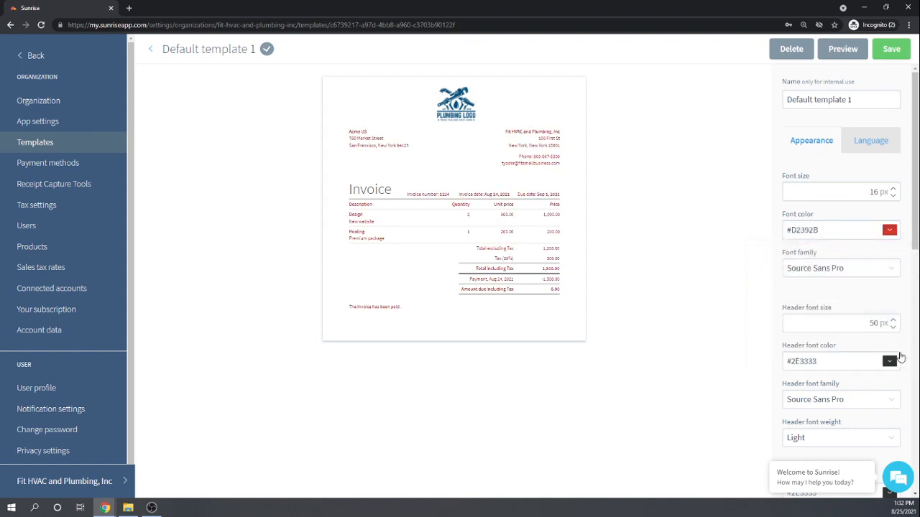
Step: Try the turquoise #15DAE1 as the invoice template's font color
{"action": "left_click", "coordinate": [890, 232]}
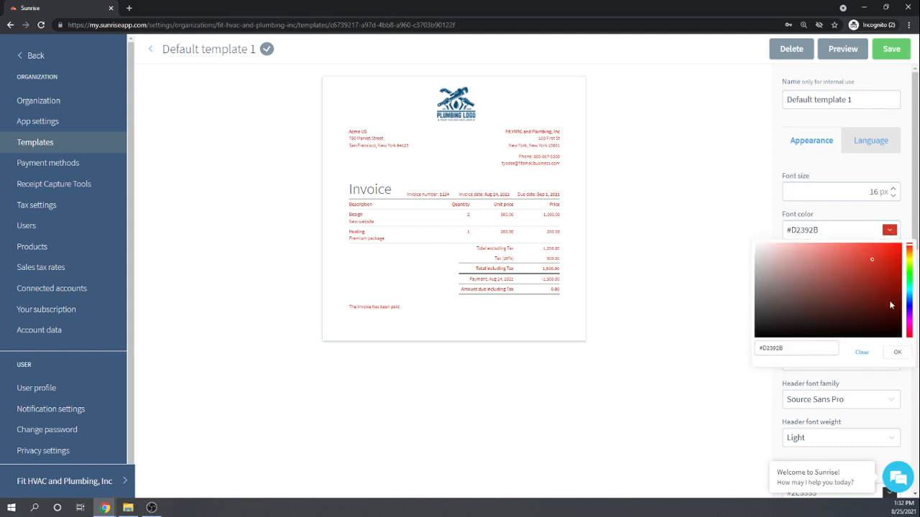
{"action": "left_click", "coordinate": [910, 294]}
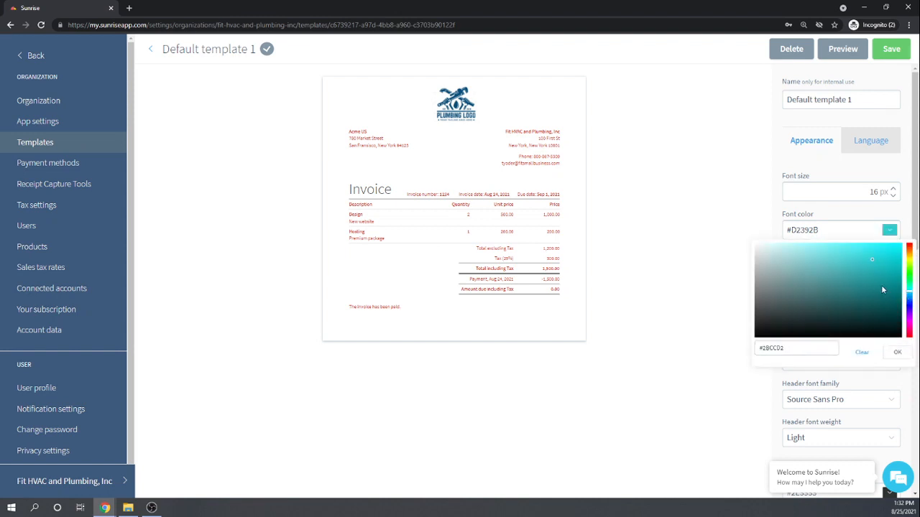
{"action": "left_click", "coordinate": [897, 352]}
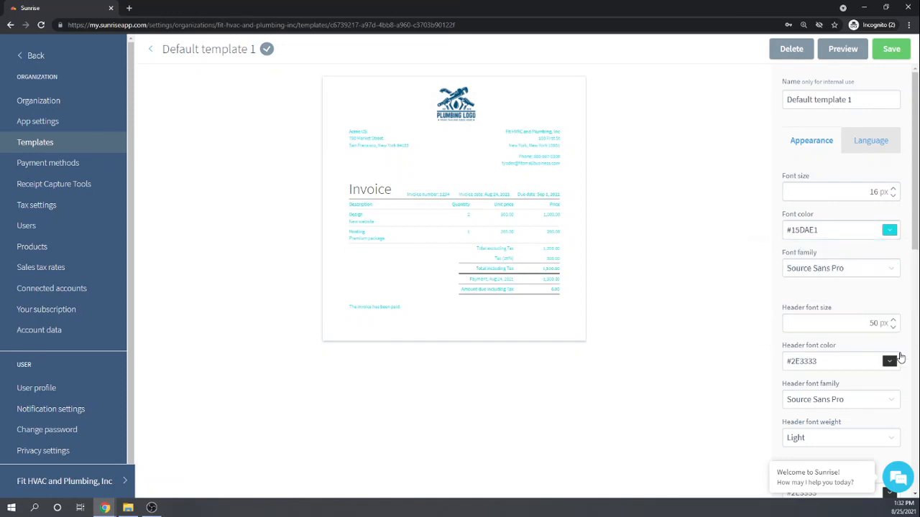
Step: Set the invoice template's font color to the dark teal #085558
{"action": "left_click", "coordinate": [890, 230]}
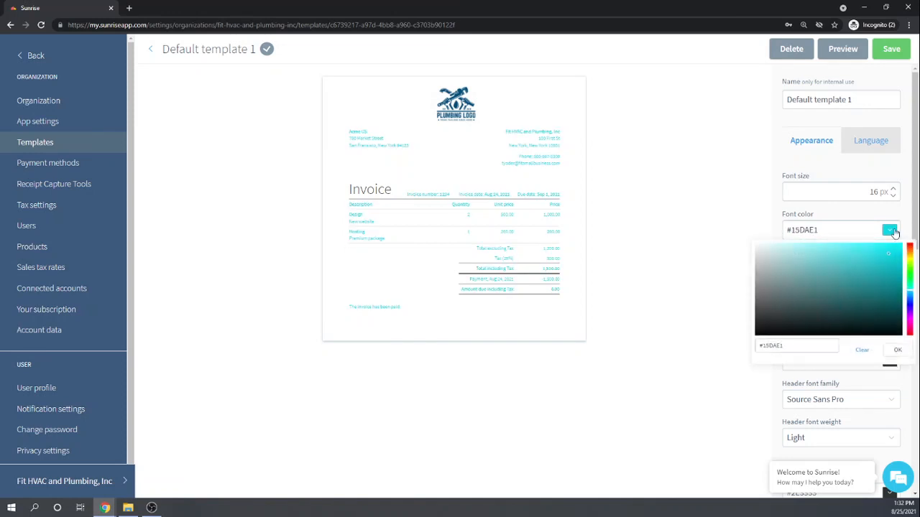
{"action": "left_click", "coordinate": [890, 309]}
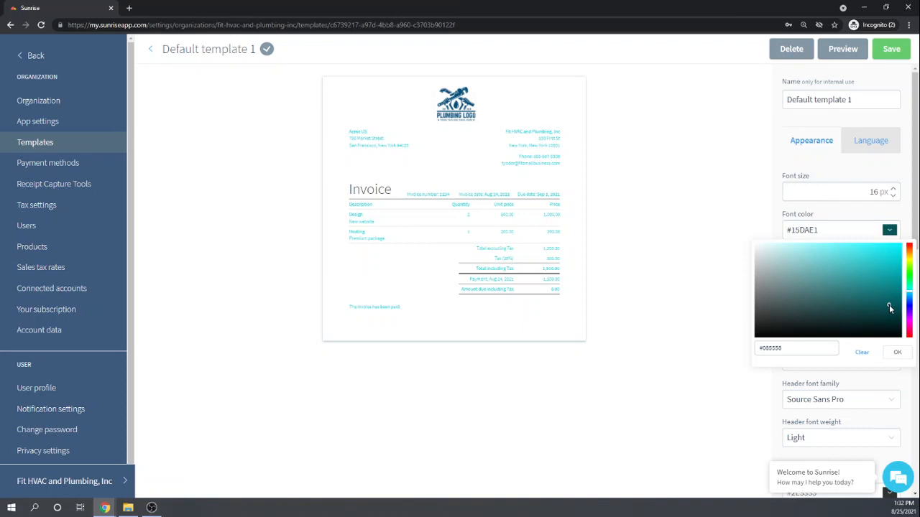
{"action": "left_click", "coordinate": [897, 352]}
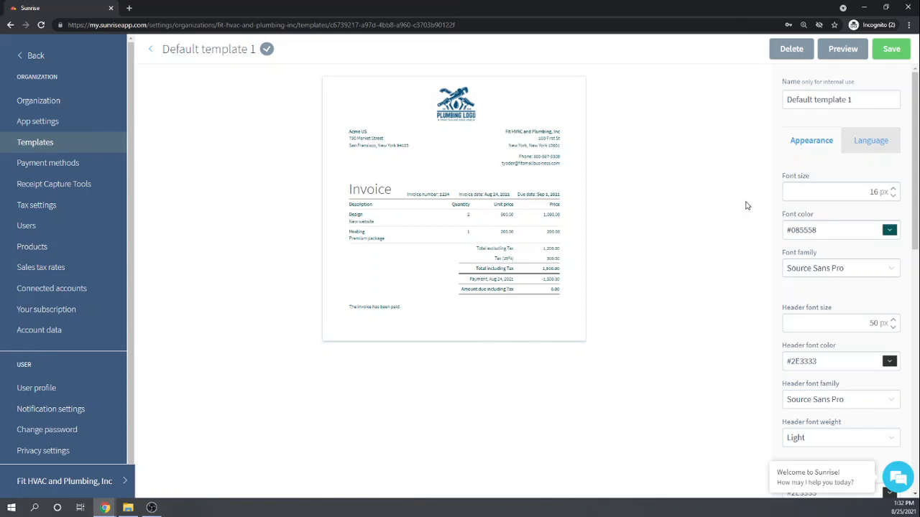
Step: Set the invoice template's header font color to the blue #290BEB
{"action": "scroll", "coordinate": [734, 236], "scroll_direction": "down", "scroll_amount": 3}
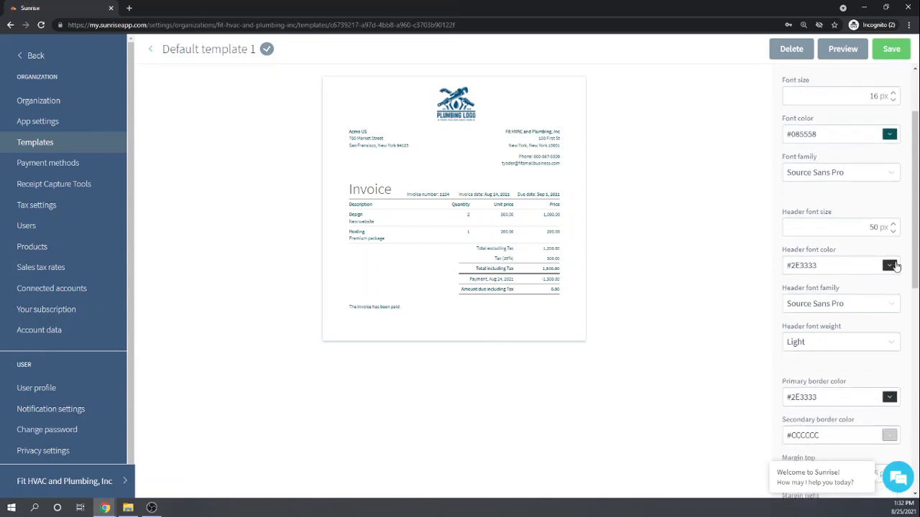
{"action": "left_click", "coordinate": [890, 266]}
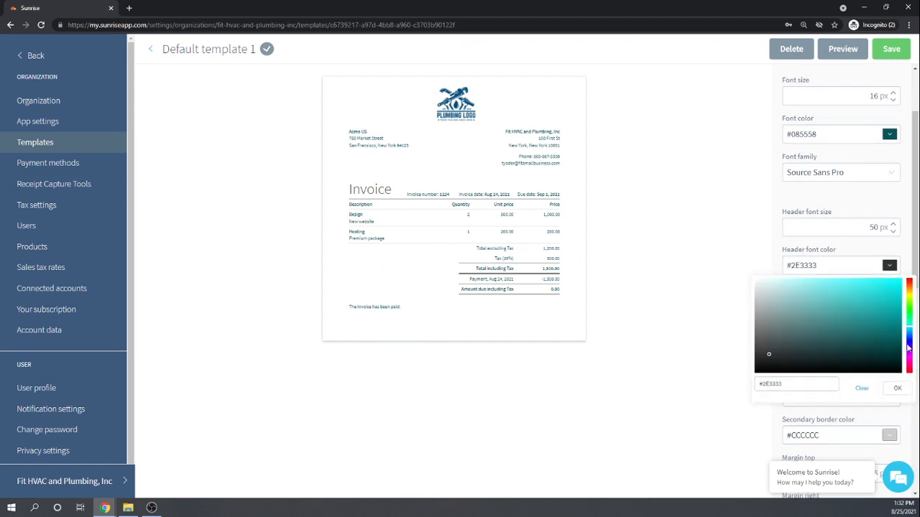
{"action": "left_click", "coordinate": [911, 348]}
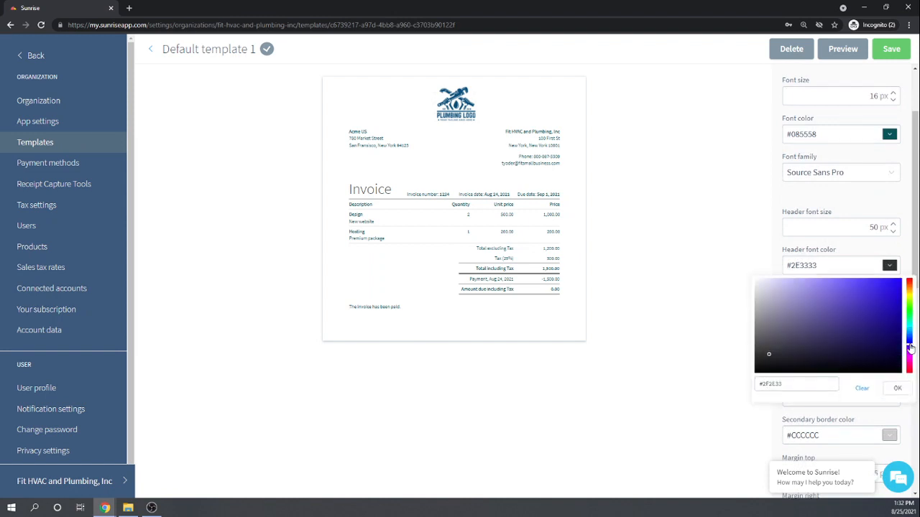
{"action": "left_click", "coordinate": [896, 287]}
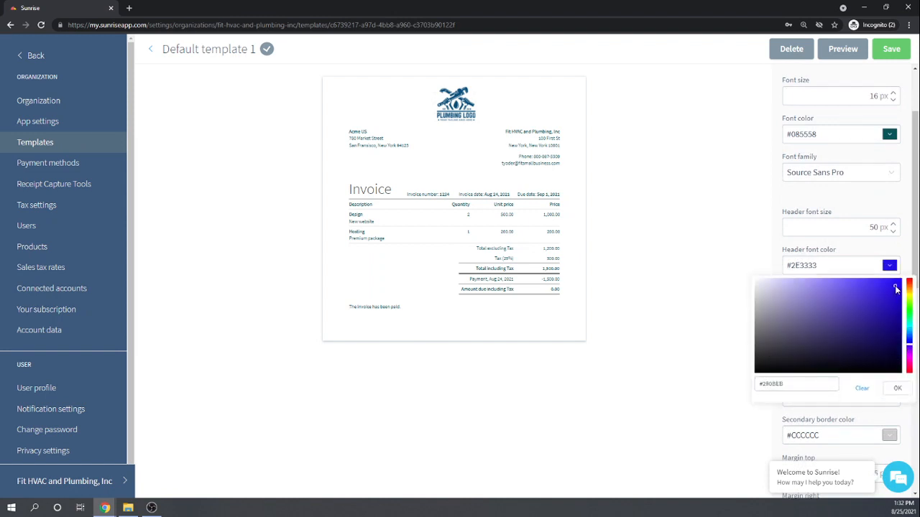
{"action": "left_click", "coordinate": [897, 388]}
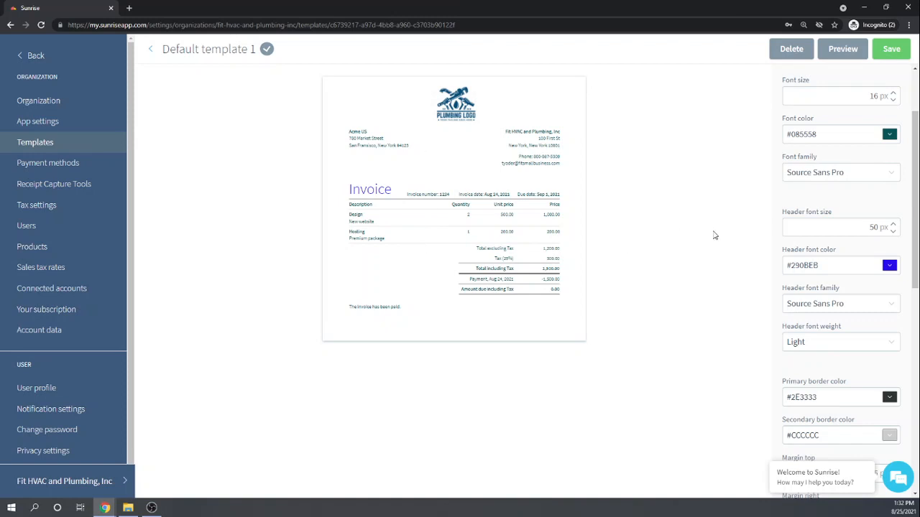
Step: Try the yellow #E5E817 as the invoice template's primary border color
{"action": "scroll", "coordinate": [814, 220], "scroll_direction": "down", "scroll_amount": 1}
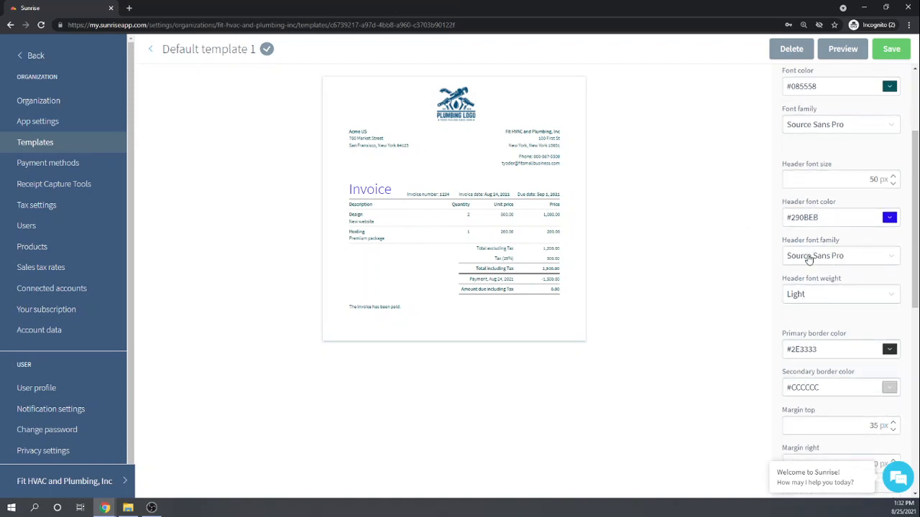
{"action": "scroll", "coordinate": [817, 248], "scroll_direction": "up", "scroll_amount": 3}
{"action": "scroll", "coordinate": [816, 248], "scroll_direction": "down", "scroll_amount": 5}
{"action": "scroll", "coordinate": [840, 232], "scroll_direction": "down", "scroll_amount": 1}
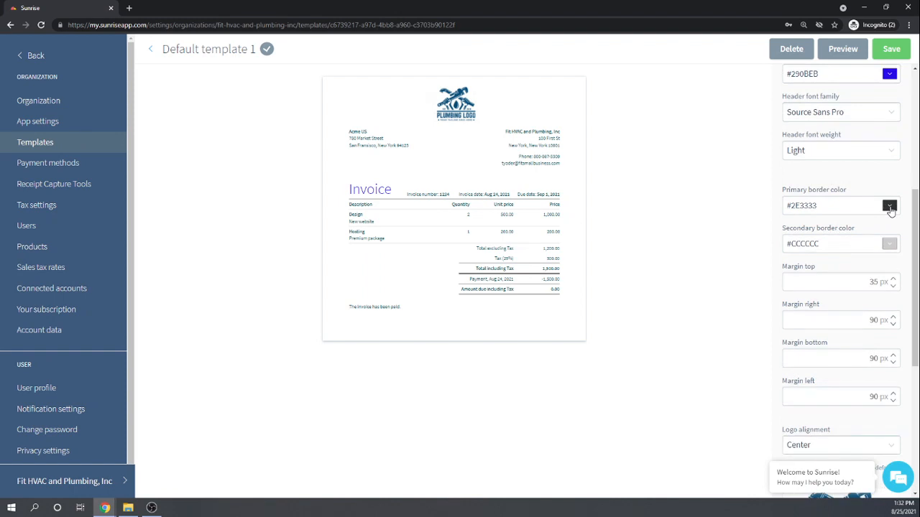
{"action": "left_click", "coordinate": [889, 206]}
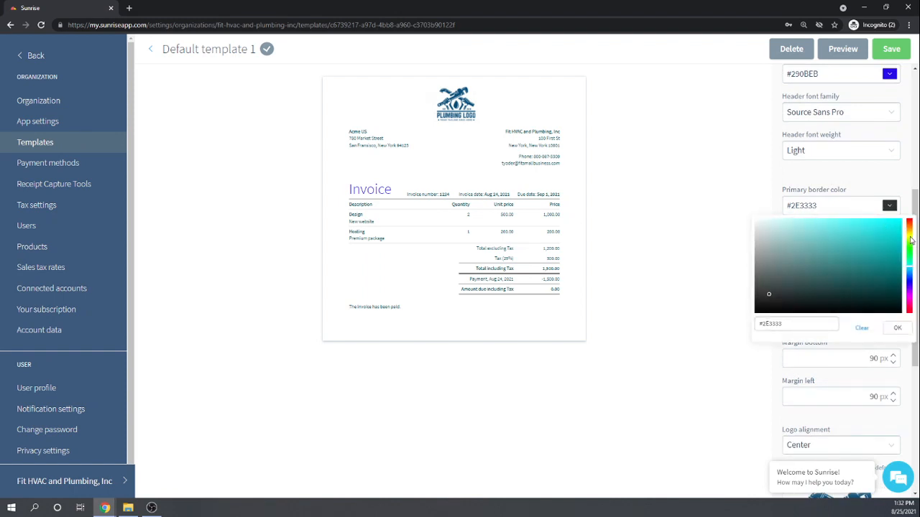
{"action": "left_click", "coordinate": [910, 240]}
{"action": "left_click", "coordinate": [888, 230]}
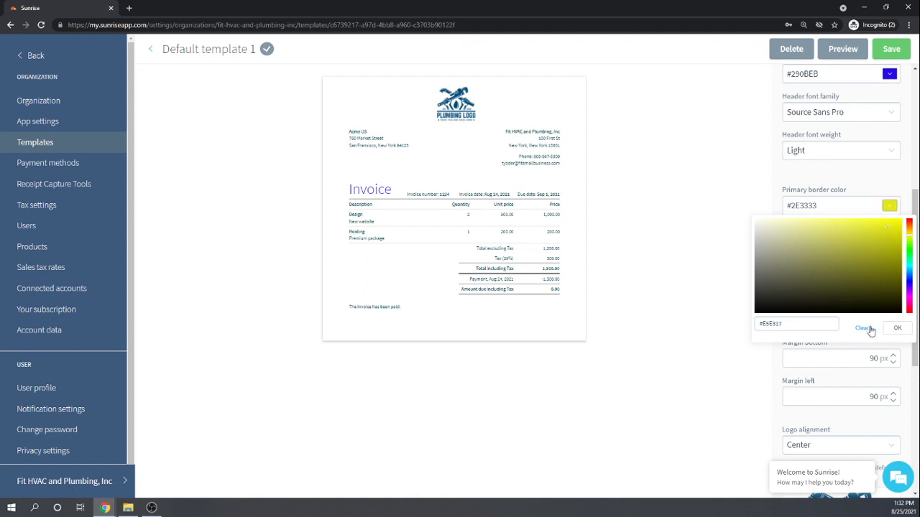
{"action": "left_click", "coordinate": [897, 331]}
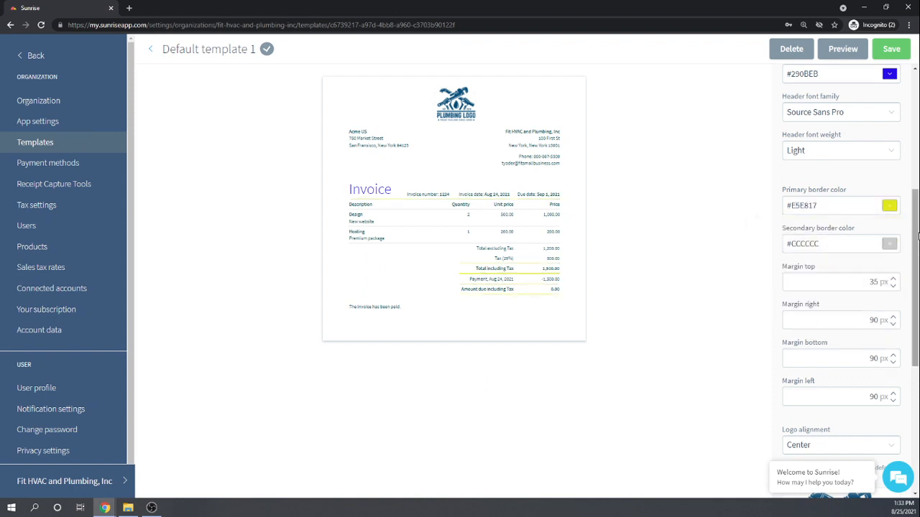
Step: Set the invoice template's primary border color to the light blue-gray #C5CCDD
{"action": "left_click", "coordinate": [889, 207]}
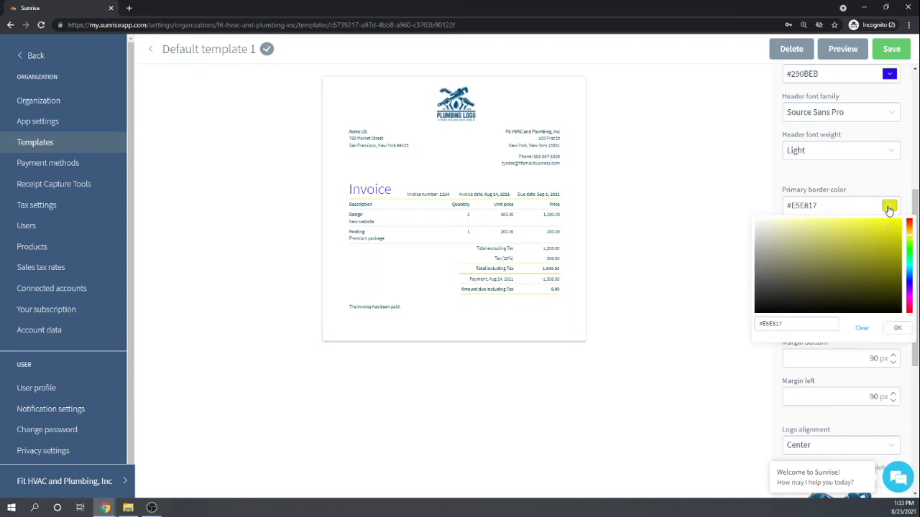
{"action": "left_click", "coordinate": [768, 311]}
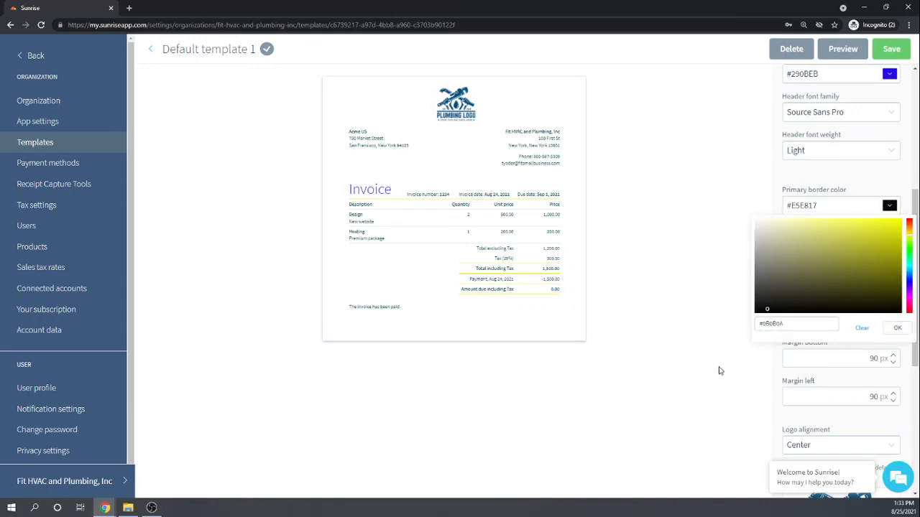
{"action": "left_click", "coordinate": [910, 282]}
{"action": "left_click", "coordinate": [772, 232]}
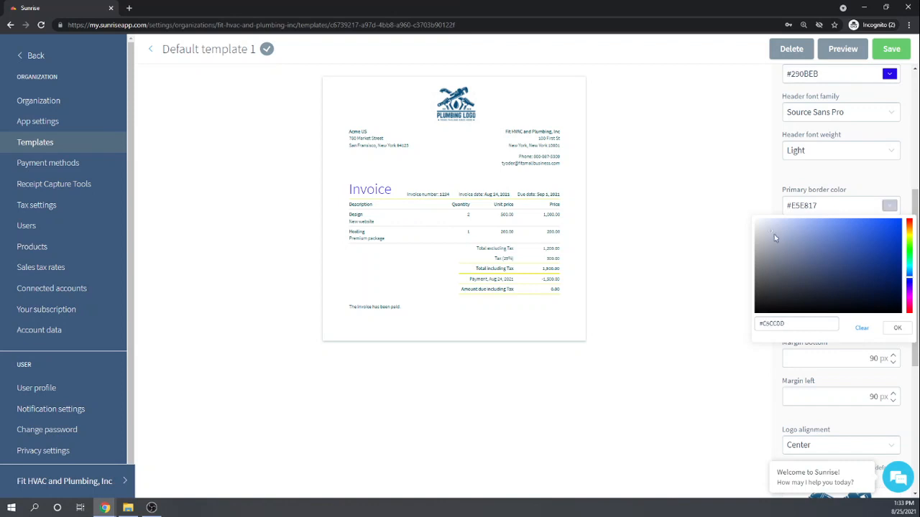
{"action": "left_click", "coordinate": [896, 328]}
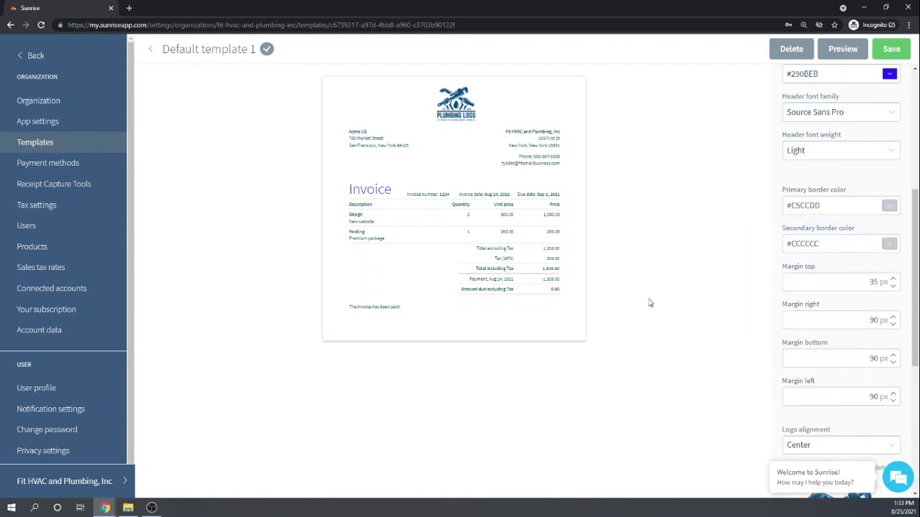
Step: Review the template's remaining appearance options, including margins, logo alignment, alternative logo, background color choices and background image
{"action": "scroll", "coordinate": [649, 302], "scroll_direction": "up", "scroll_amount": 2}
{"action": "scroll", "coordinate": [649, 302], "scroll_direction": "down", "scroll_amount": 5}
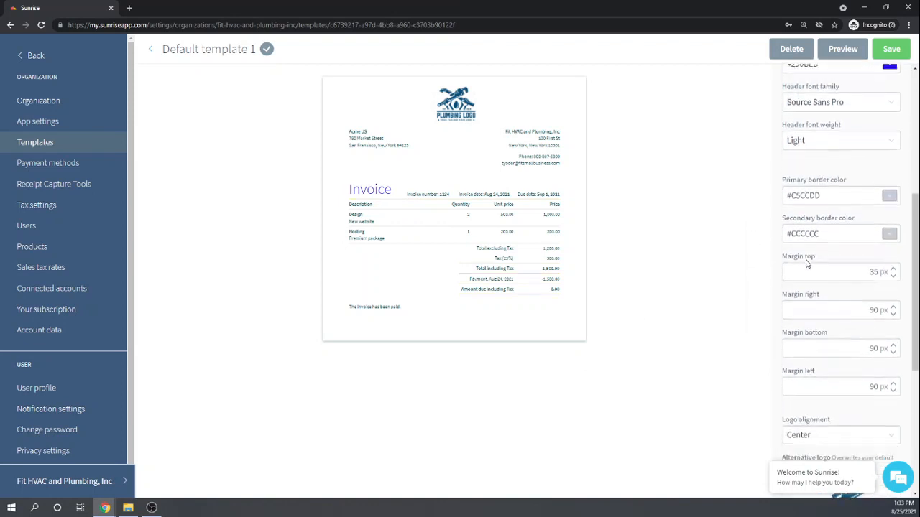
{"action": "scroll", "coordinate": [848, 250], "scroll_direction": "down", "scroll_amount": 2}
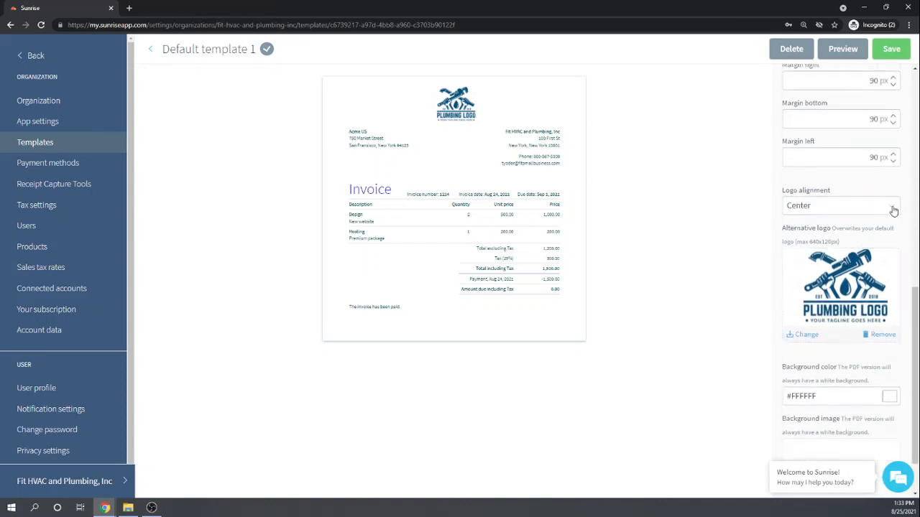
{"action": "scroll", "coordinate": [765, 246], "scroll_direction": "down", "scroll_amount": 1}
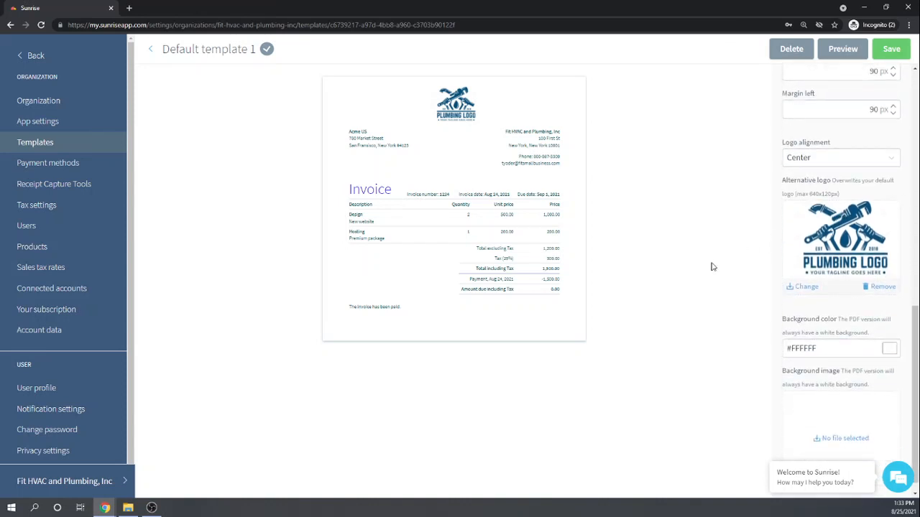
{"action": "scroll", "coordinate": [712, 266], "scroll_direction": "down", "scroll_amount": 1}
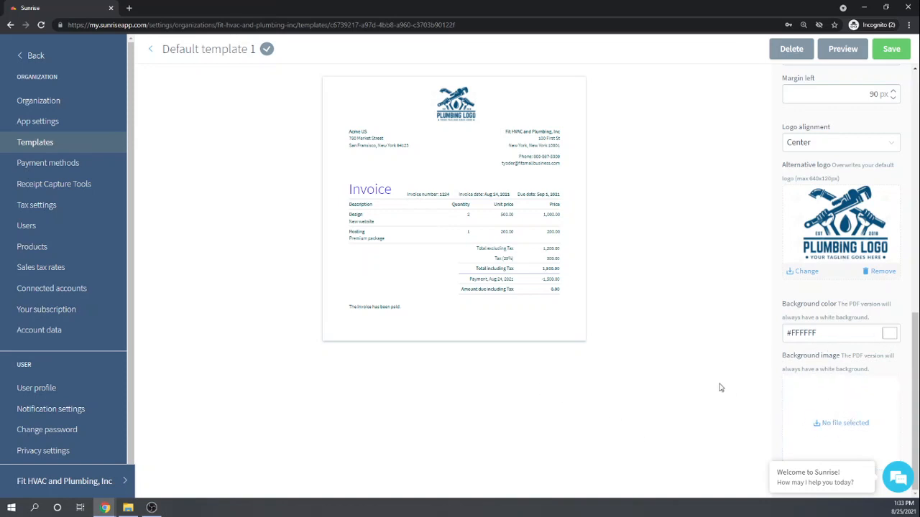
{"action": "left_click", "coordinate": [890, 337]}
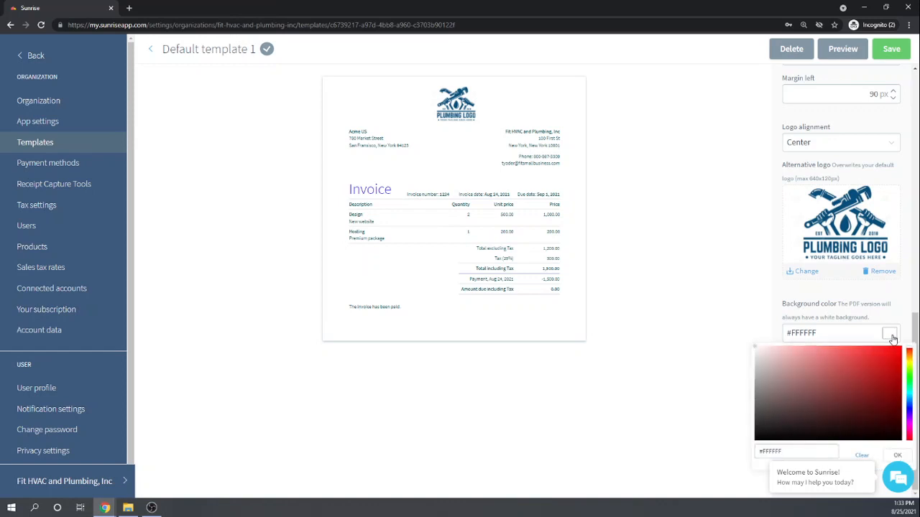
{"action": "left_click", "coordinate": [687, 255]}
{"action": "scroll", "coordinate": [687, 255], "scroll_direction": "up", "scroll_amount": 7}
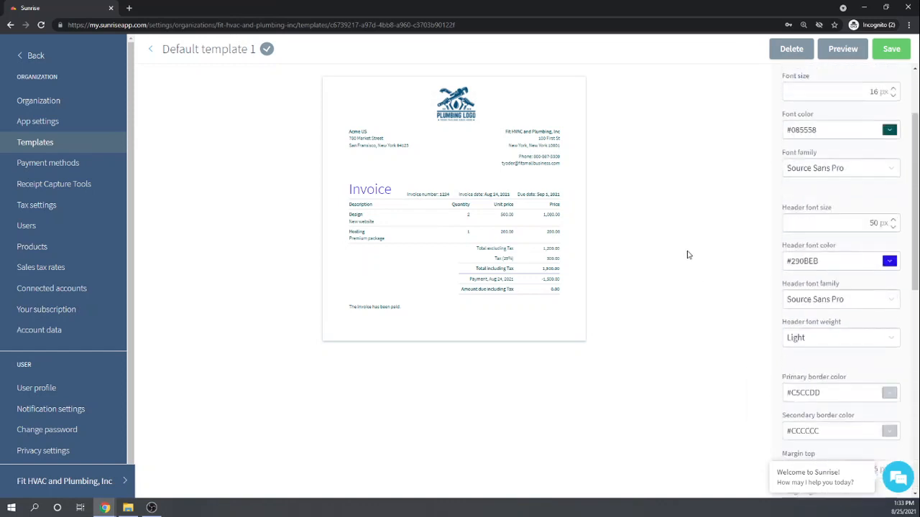
{"action": "scroll", "coordinate": [687, 255], "scroll_direction": "up", "scroll_amount": 2}
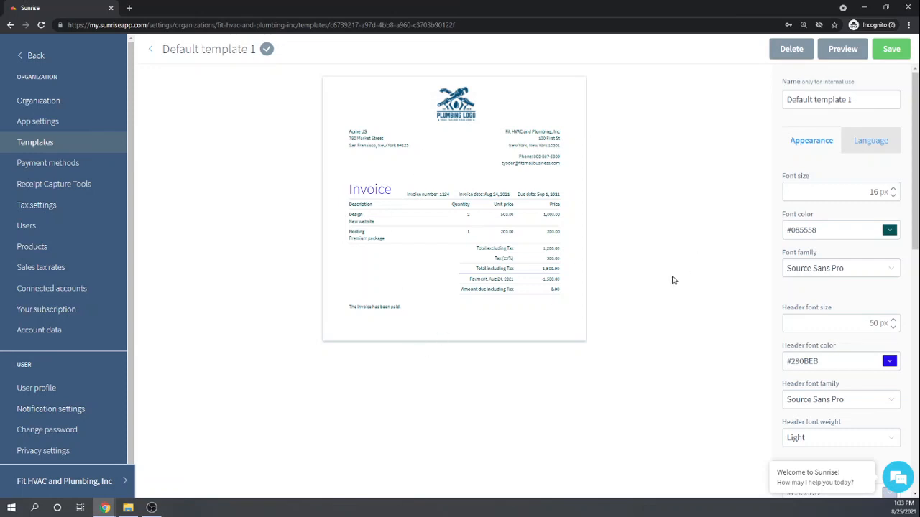
{"action": "scroll", "coordinate": [735, 299], "scroll_direction": "down", "scroll_amount": 4}
{"action": "scroll", "coordinate": [735, 300], "scroll_direction": "down", "scroll_amount": 4}
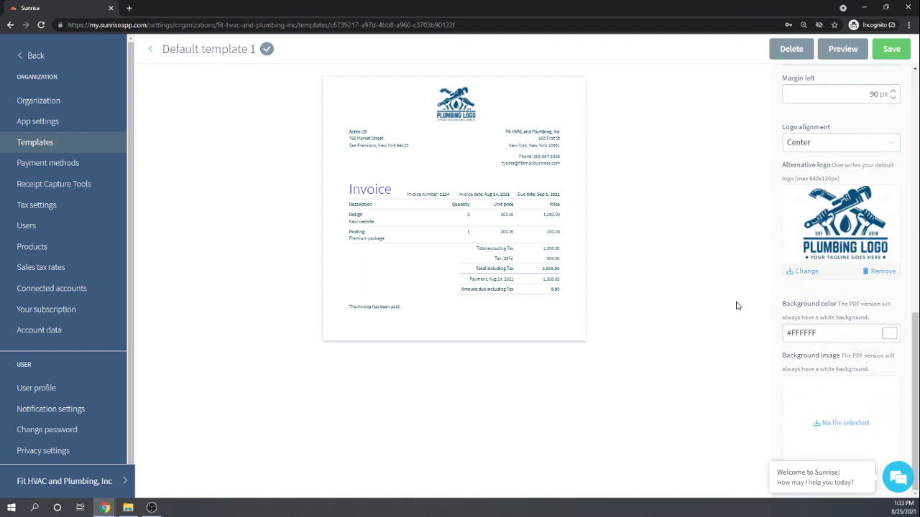
{"action": "scroll", "coordinate": [737, 365], "scroll_direction": "up", "scroll_amount": 8}
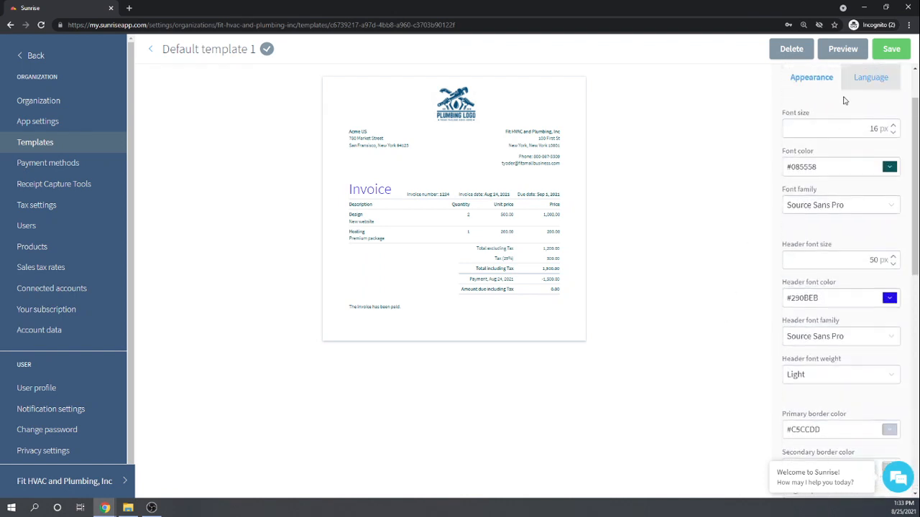
Step: Save the appearance changes made to the Default template 1 invoice template
{"action": "left_click", "coordinate": [890, 55]}
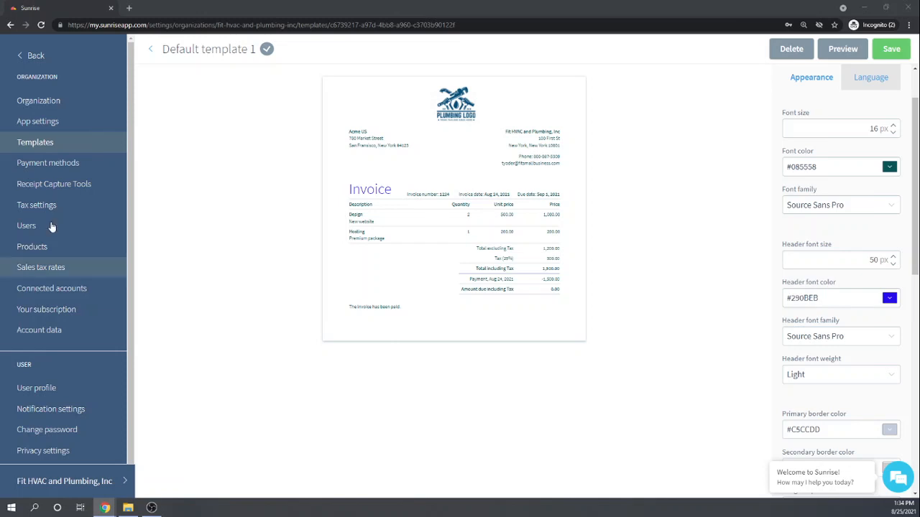
{"action": "scroll", "coordinate": [726, 201], "scroll_direction": "up", "scroll_amount": 1}
{"action": "scroll", "coordinate": [726, 201], "scroll_direction": "up", "scroll_amount": 1}
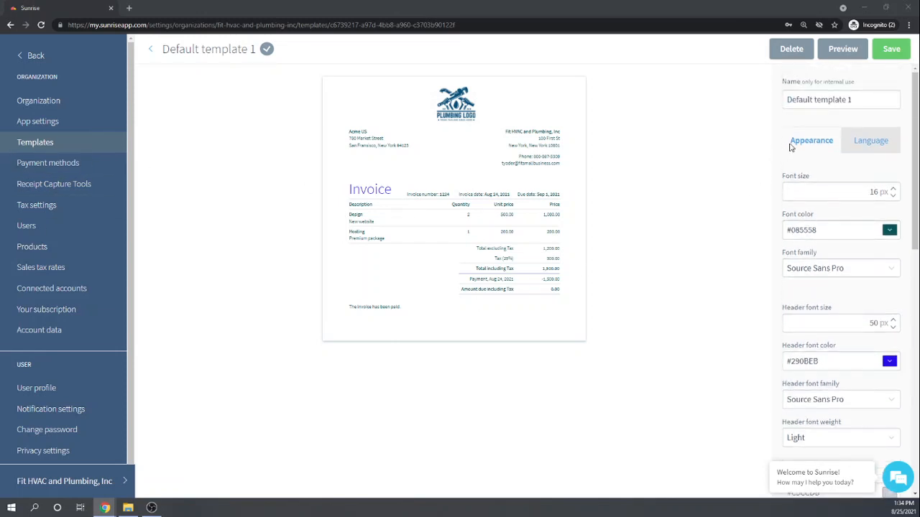
Step: Look through the full set of appearance settings of Default template 1, from font size to background image
{"action": "scroll", "coordinate": [789, 143], "scroll_direction": "down", "scroll_amount": 2}
{"action": "scroll", "coordinate": [836, 205], "scroll_direction": "down", "scroll_amount": 4}
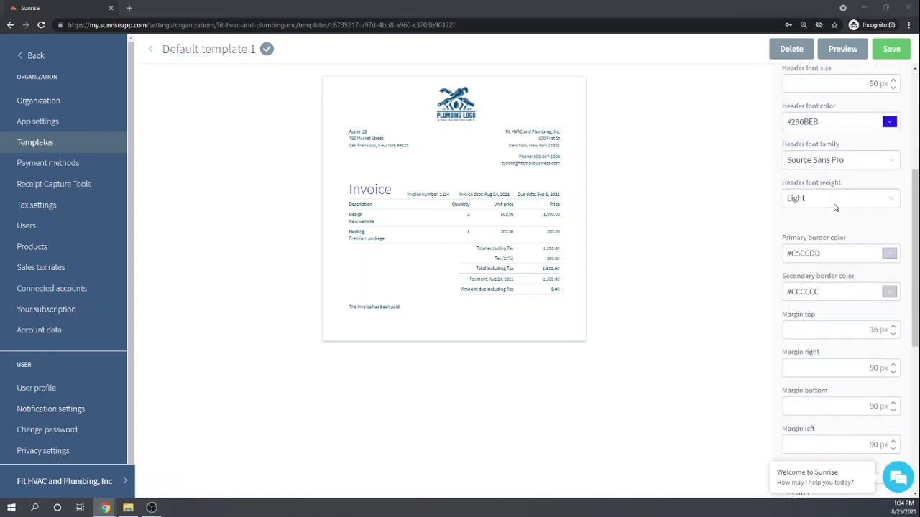
{"action": "scroll", "coordinate": [836, 205], "scroll_direction": "down", "scroll_amount": 5}
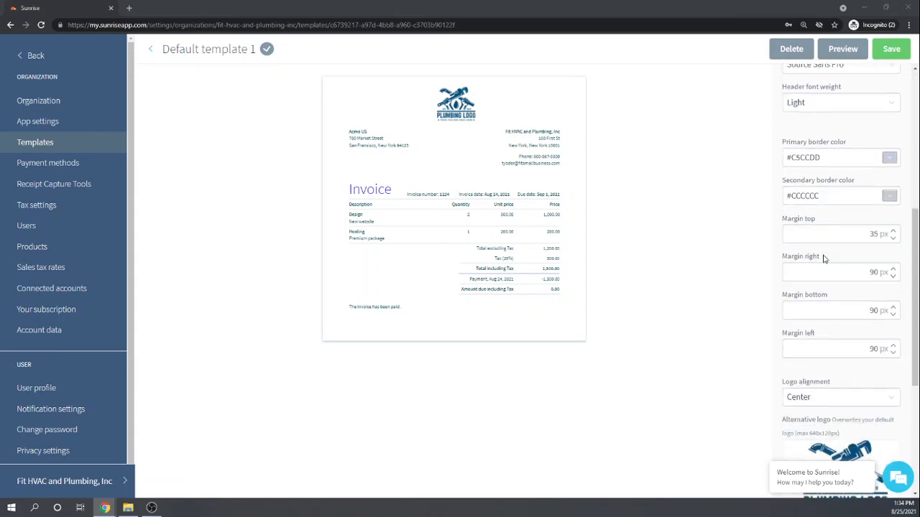
{"action": "scroll", "coordinate": [824, 266], "scroll_direction": "down", "scroll_amount": 2}
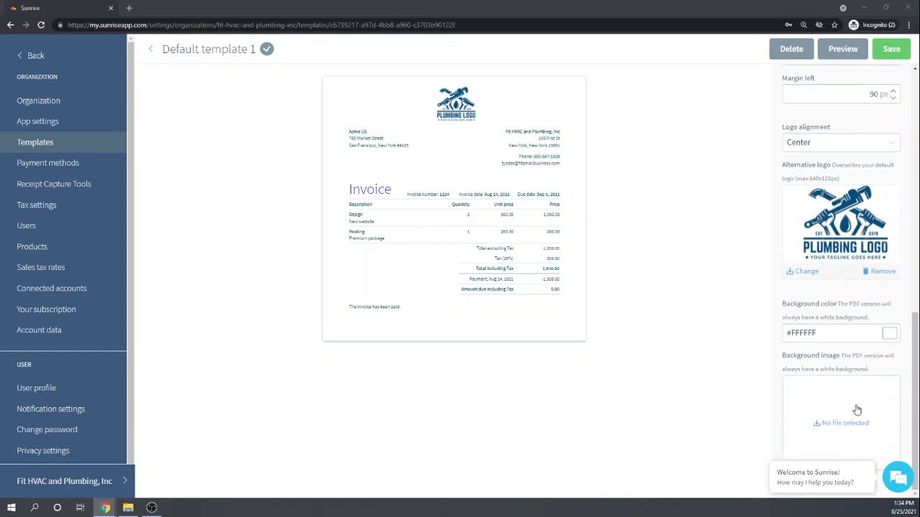
{"action": "scroll", "coordinate": [815, 419], "scroll_direction": "up", "scroll_amount": 6}
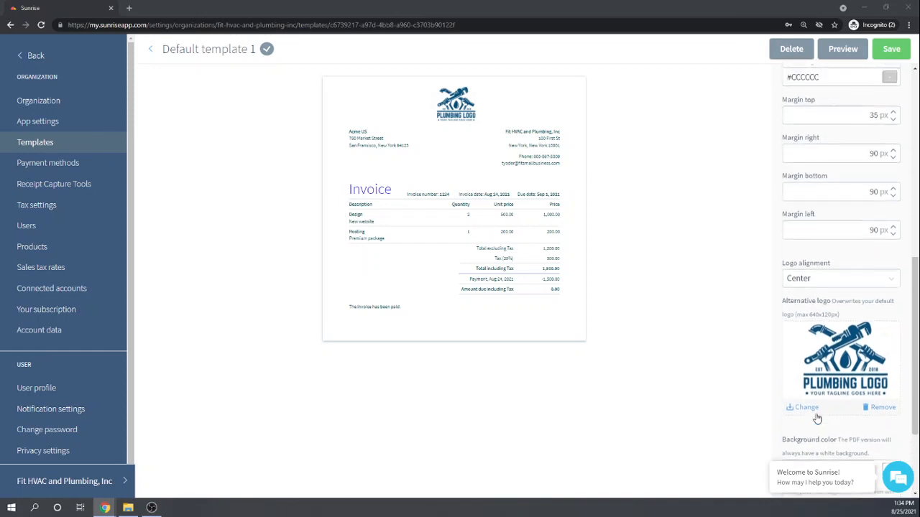
{"action": "scroll", "coordinate": [818, 351], "scroll_direction": "up", "scroll_amount": 5}
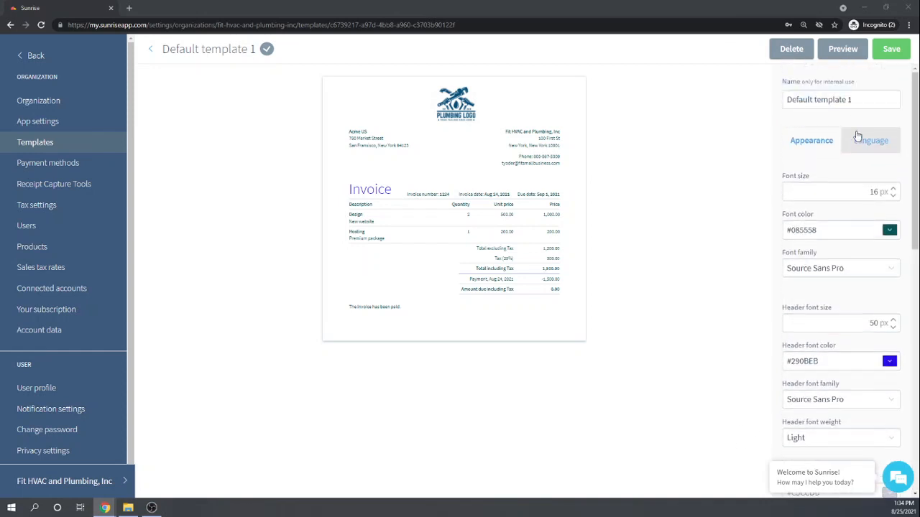
Step: Review the template's language settings, including alternative organization details and the email and document messages for invoices and credit notes
{"action": "left_click", "coordinate": [872, 146]}
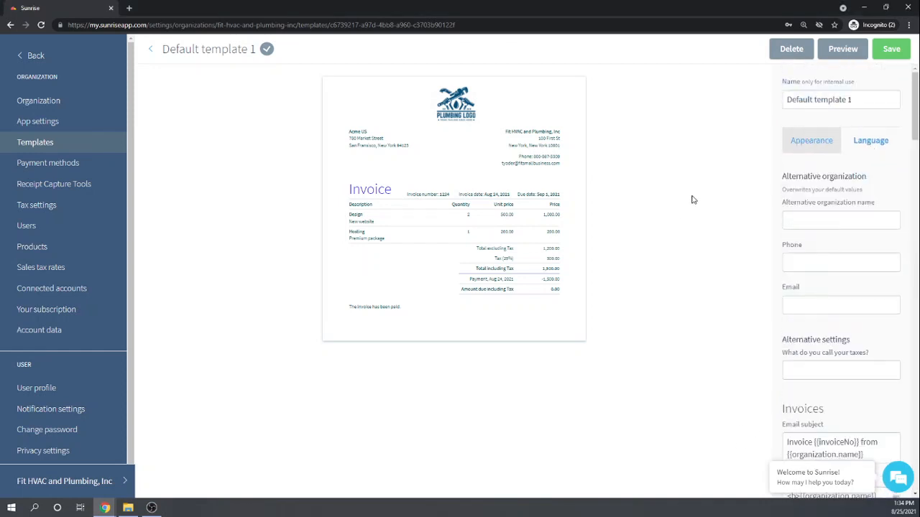
{"action": "scroll", "coordinate": [692, 200], "scroll_direction": "down", "scroll_amount": 1}
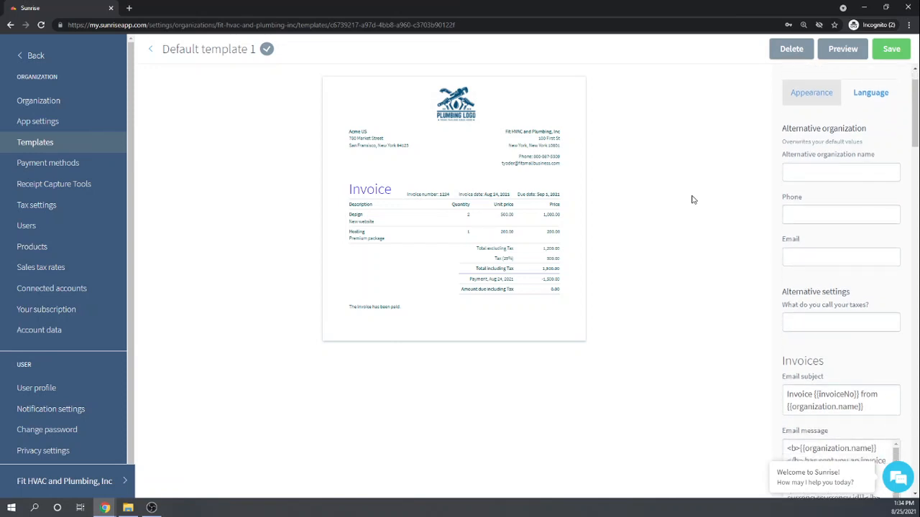
{"action": "scroll", "coordinate": [692, 200], "scroll_direction": "down", "scroll_amount": 1}
{"action": "scroll", "coordinate": [692, 200], "scroll_direction": "down", "scroll_amount": 1}
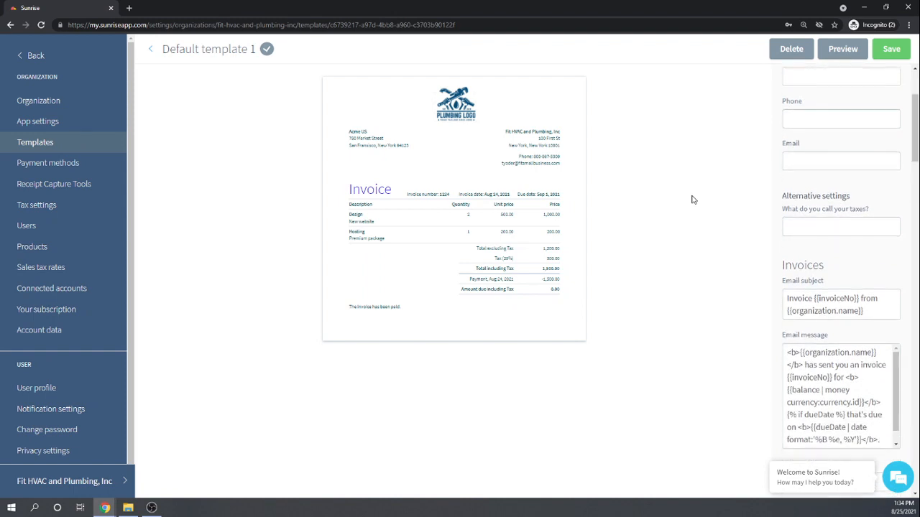
{"action": "scroll", "coordinate": [692, 200], "scroll_direction": "down", "scroll_amount": 1}
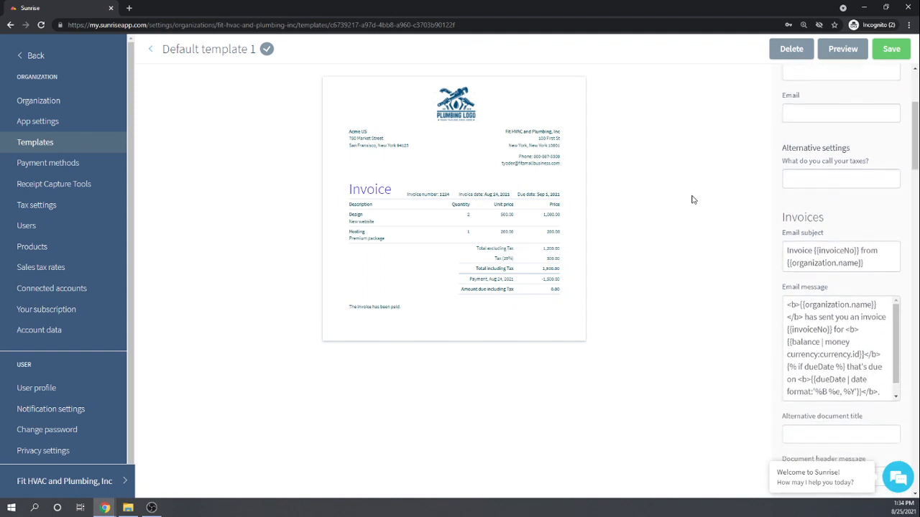
{"action": "scroll", "coordinate": [692, 200], "scroll_direction": "down", "scroll_amount": 1}
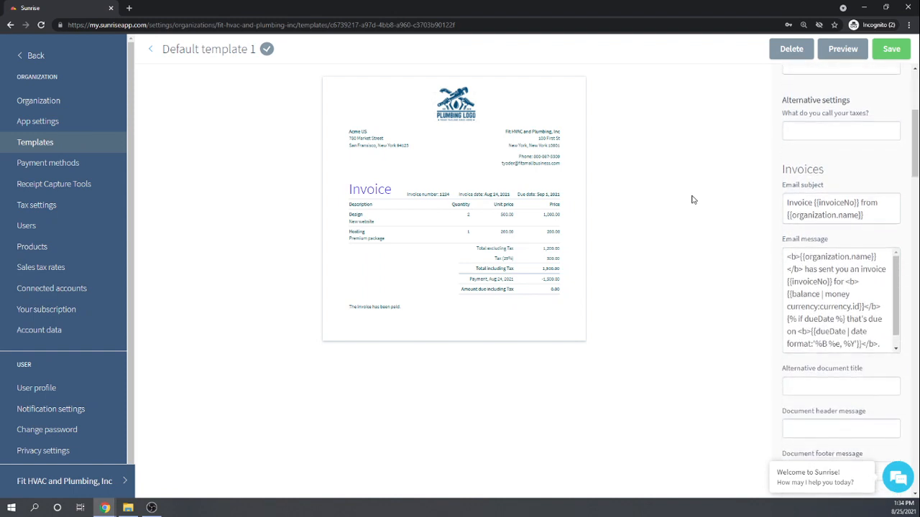
{"action": "scroll", "coordinate": [692, 200], "scroll_direction": "down", "scroll_amount": 1}
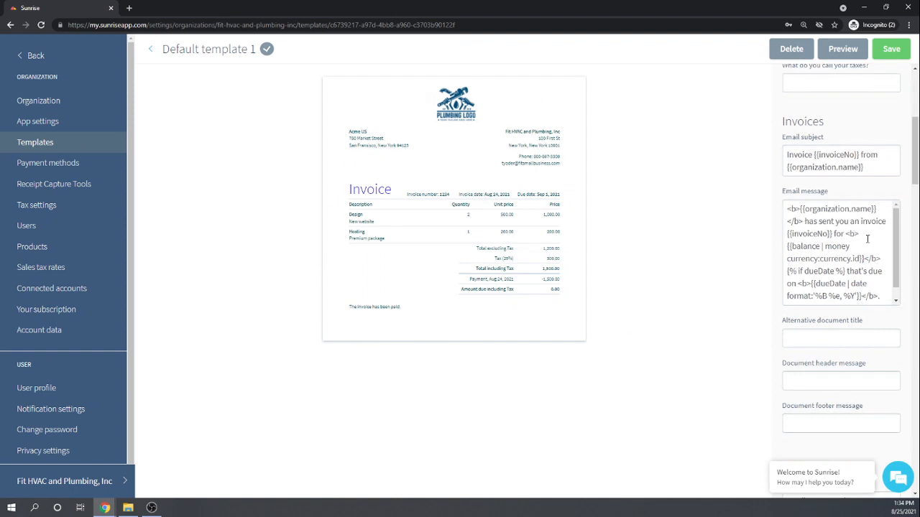
{"action": "scroll", "coordinate": [867, 238], "scroll_direction": "down", "scroll_amount": 3}
{"action": "scroll", "coordinate": [834, 349], "scroll_direction": "down", "scroll_amount": 2}
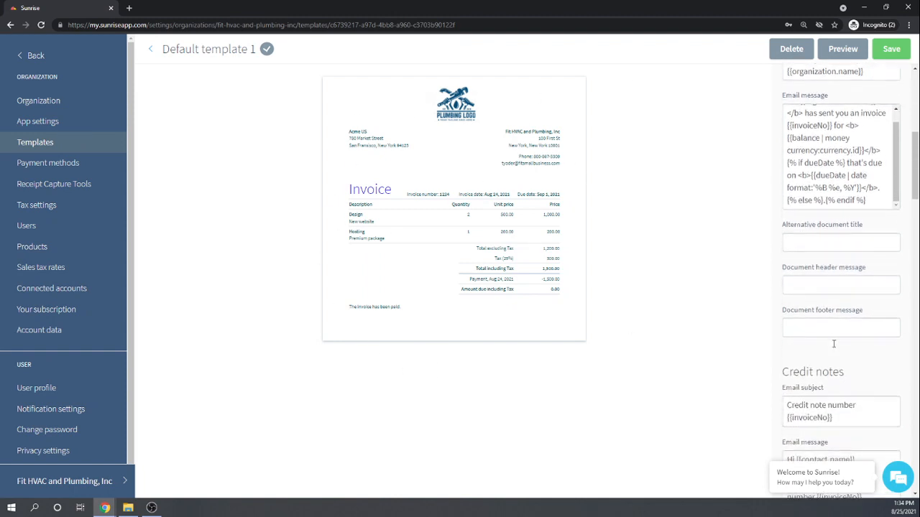
{"action": "scroll", "coordinate": [873, 316], "scroll_direction": "down", "scroll_amount": 3}
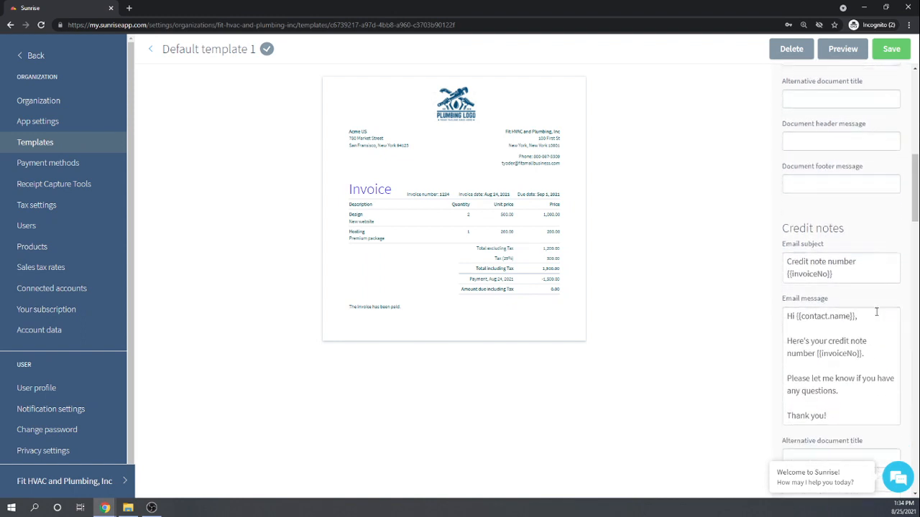
{"action": "scroll", "coordinate": [876, 312], "scroll_direction": "down", "scroll_amount": 2}
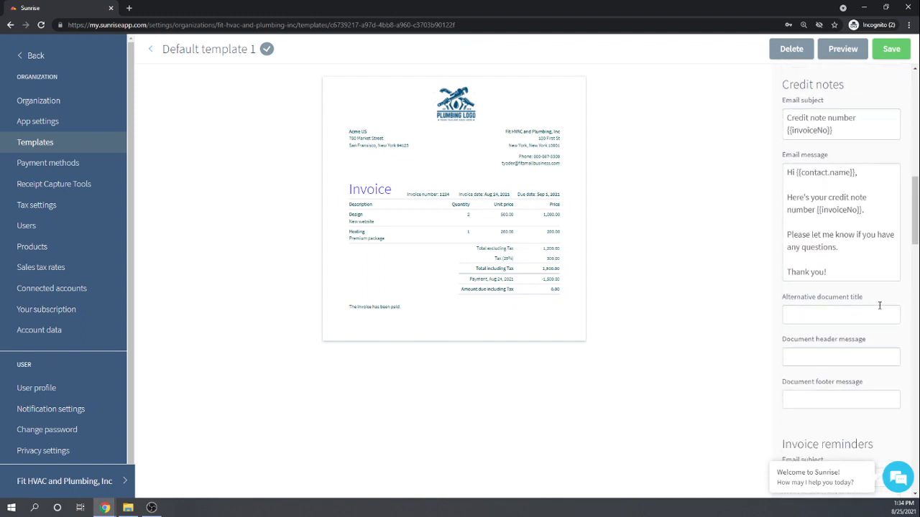
{"action": "scroll", "coordinate": [879, 305], "scroll_direction": "down", "scroll_amount": 1}
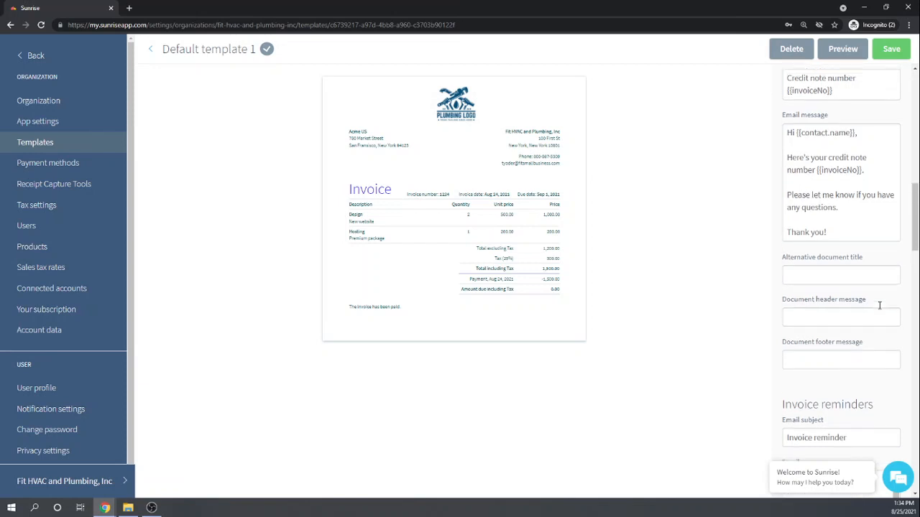
Step: Set the document footer message for invoices to "Thank you for your business!"
{"action": "scroll", "coordinate": [879, 305], "scroll_direction": "up", "scroll_amount": 6}
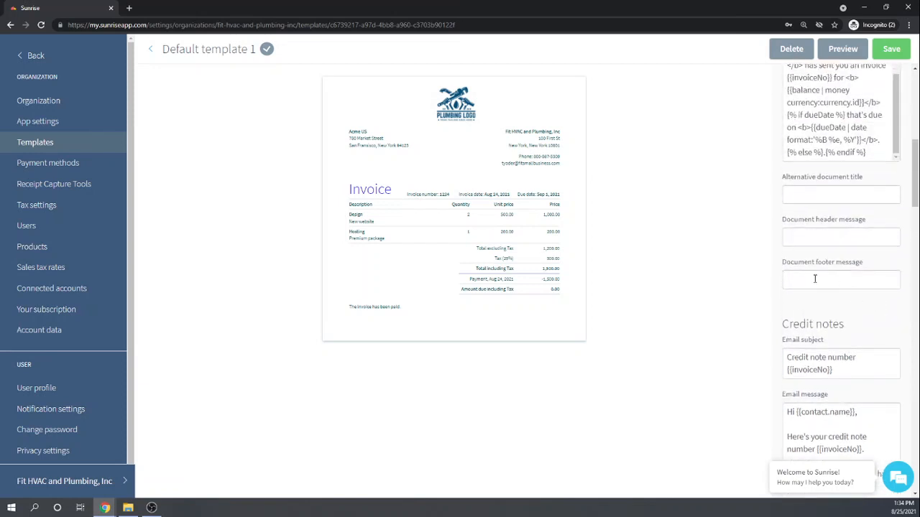
{"action": "left_click", "coordinate": [813, 279]}
{"action": "type", "text": "Thank you for your"}
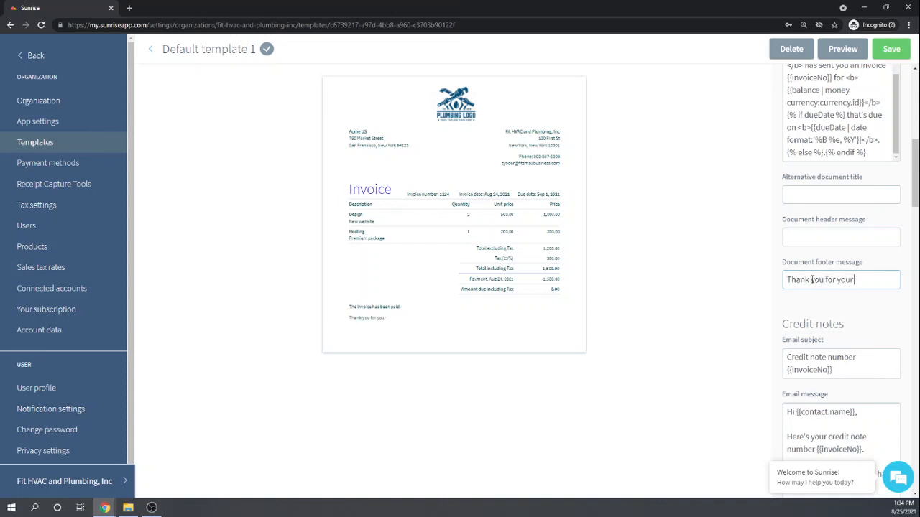
{"action": "type", "text": " business!"}
{"action": "scroll", "coordinate": [881, 337], "scroll_direction": "down", "scroll_amount": 1}
{"action": "scroll", "coordinate": [882, 316], "scroll_direction": "up", "scroll_amount": 2}
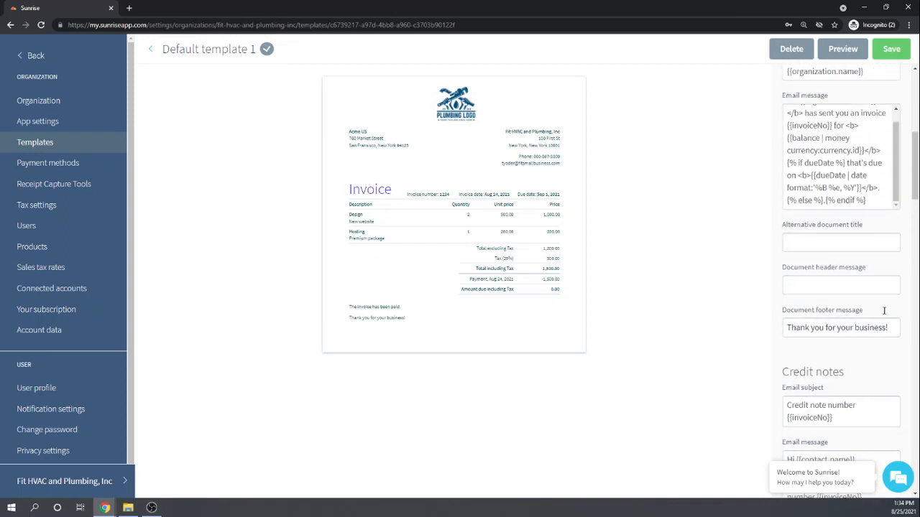
Step: Preview the invoice template at full size, close the preview and save the template
{"action": "left_click", "coordinate": [845, 49]}
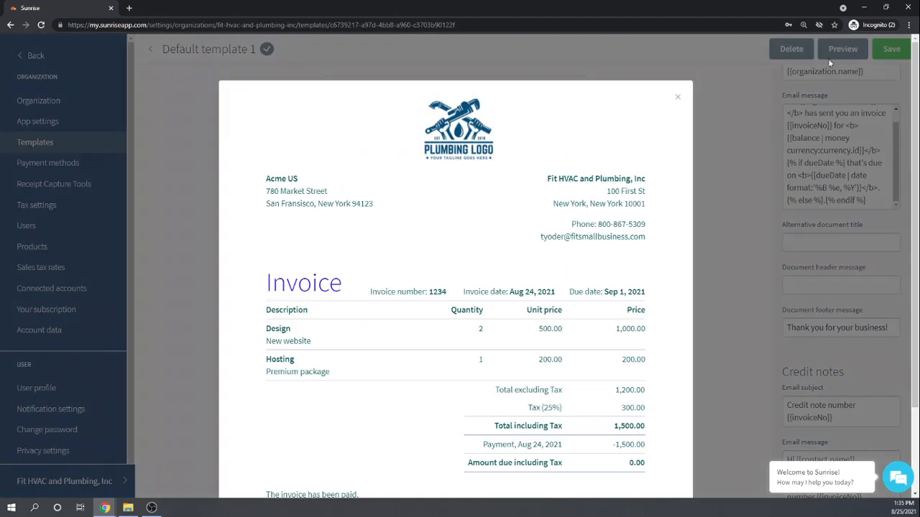
{"action": "scroll", "coordinate": [402, 248], "scroll_direction": "down", "scroll_amount": 1}
{"action": "scroll", "coordinate": [402, 248], "scroll_direction": "up", "scroll_amount": 2}
{"action": "left_click", "coordinate": [677, 100]}
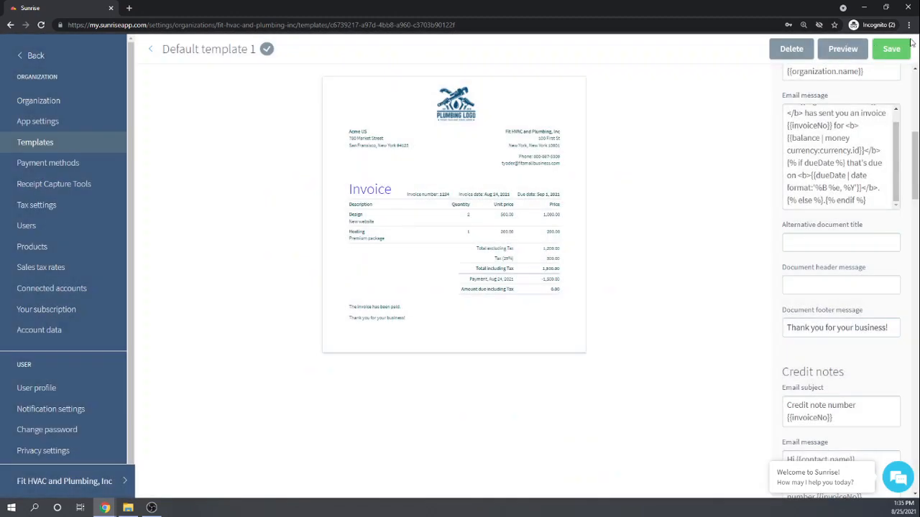
{"action": "left_click", "coordinate": [895, 49]}
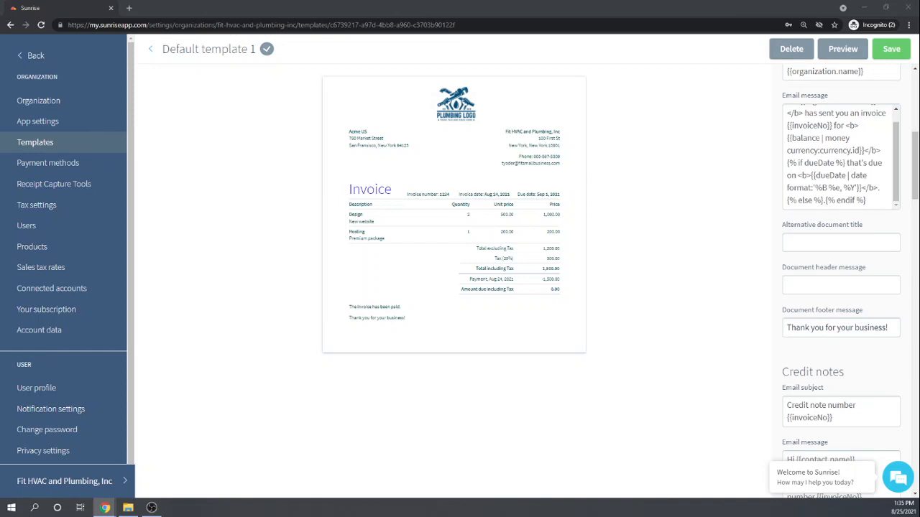
Step: Leave the organization settings and start a new invoice from the invoices page
{"action": "scroll", "coordinate": [248, 267], "scroll_direction": "up", "scroll_amount": 2}
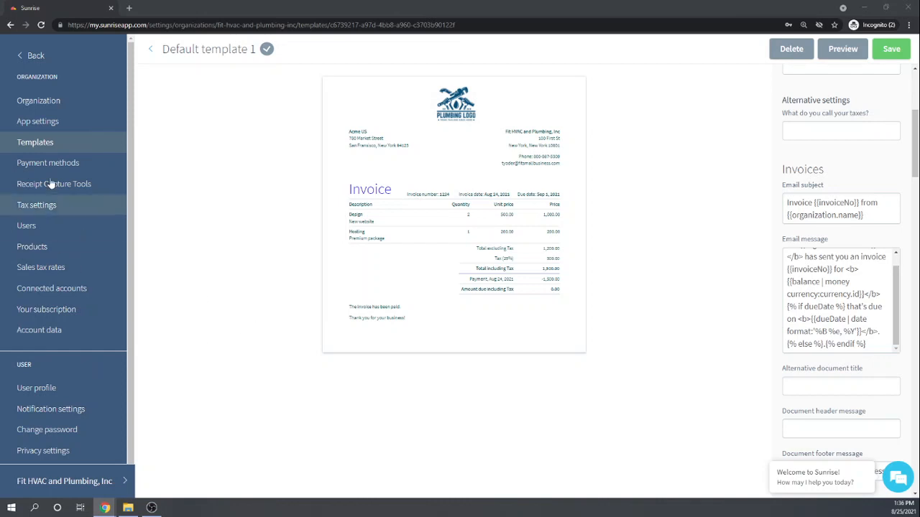
{"action": "left_click", "coordinate": [41, 61]}
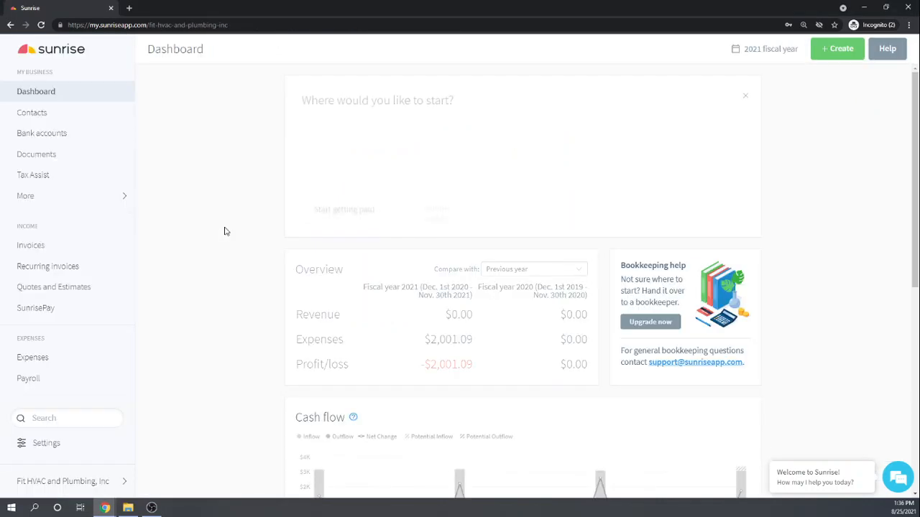
{"action": "left_click", "coordinate": [30, 247]}
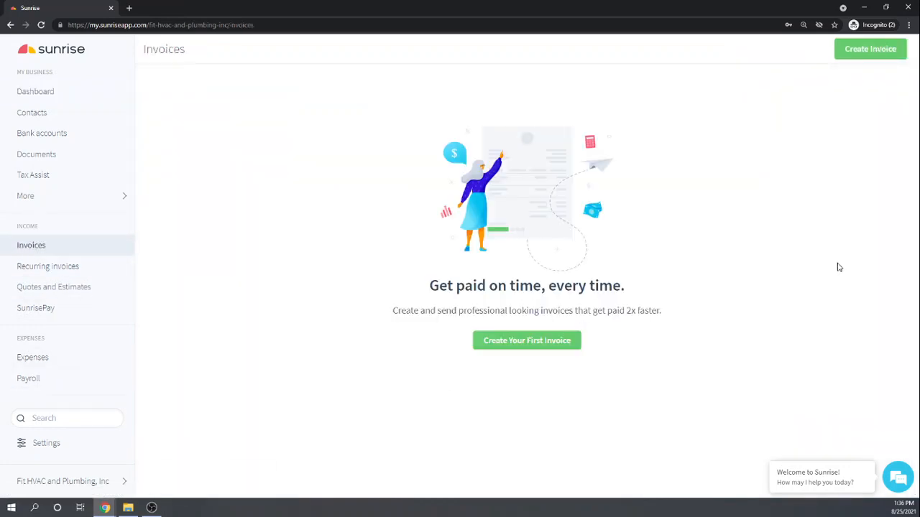
{"action": "left_click", "coordinate": [861, 52]}
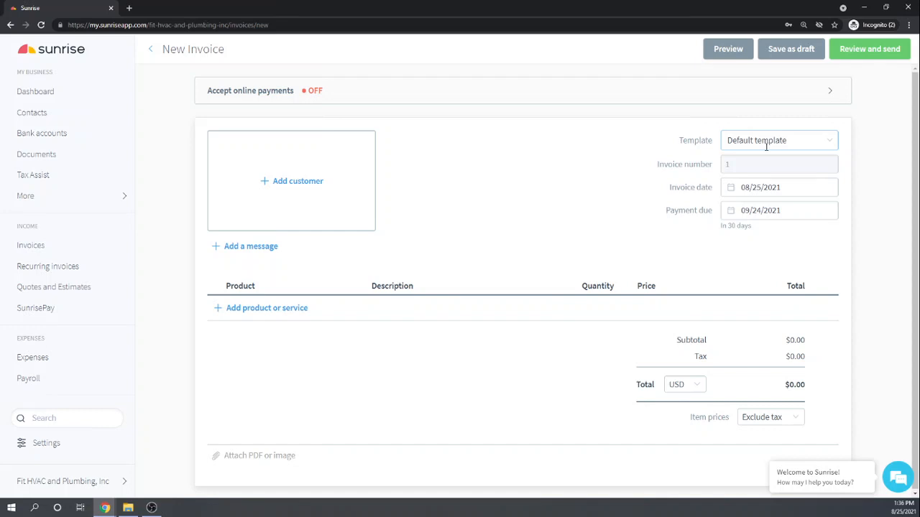
Step: Assign the new invoice to the customer Family Bowling and apply Default template 1
{"action": "left_click", "coordinate": [298, 182]}
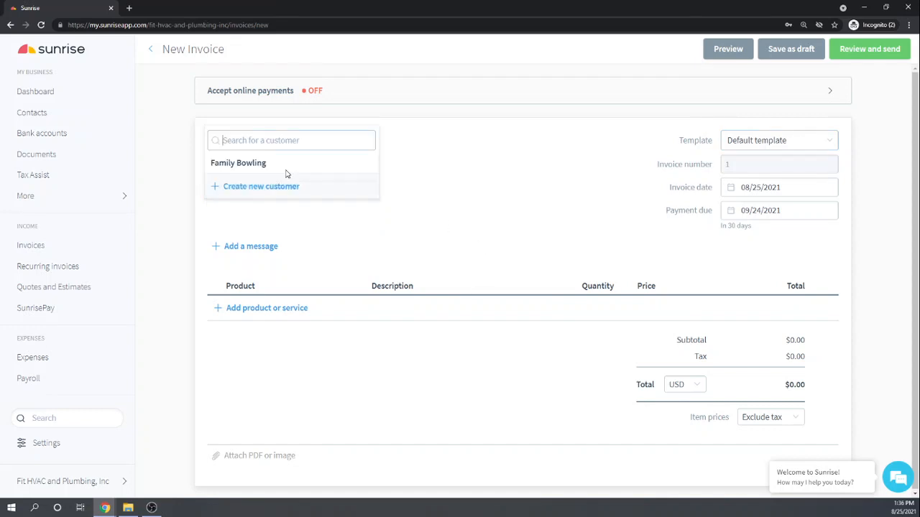
{"action": "left_click", "coordinate": [238, 164]}
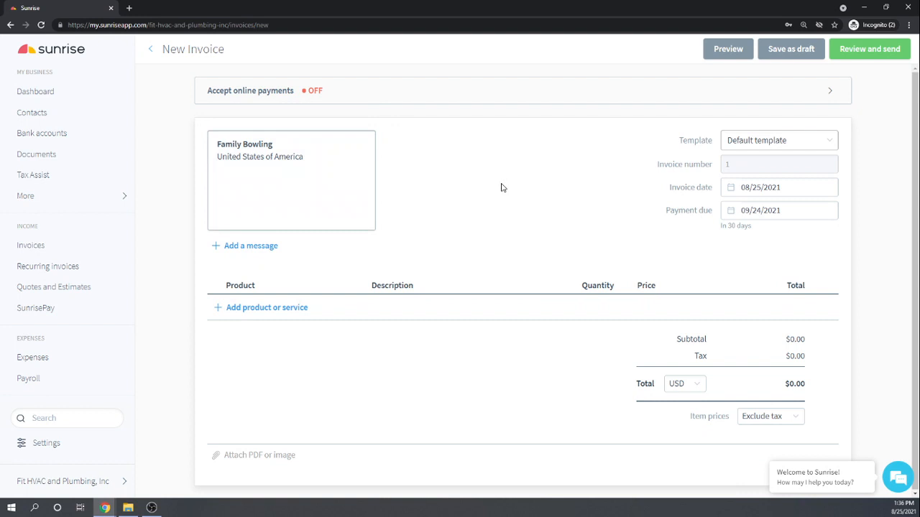
{"action": "left_click", "coordinate": [830, 143]}
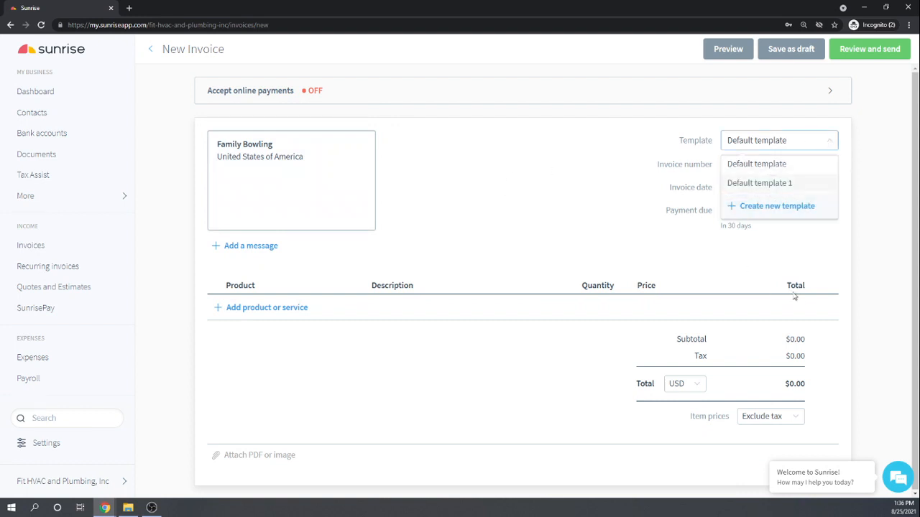
{"action": "left_click", "coordinate": [747, 183]}
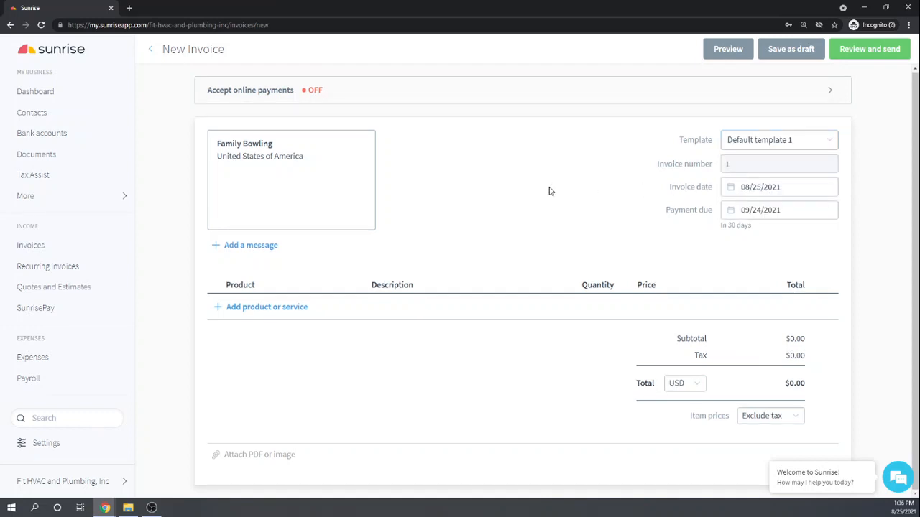
Step: Set the invoice date to 01/16/2021
{"action": "left_click", "coordinate": [749, 186]}
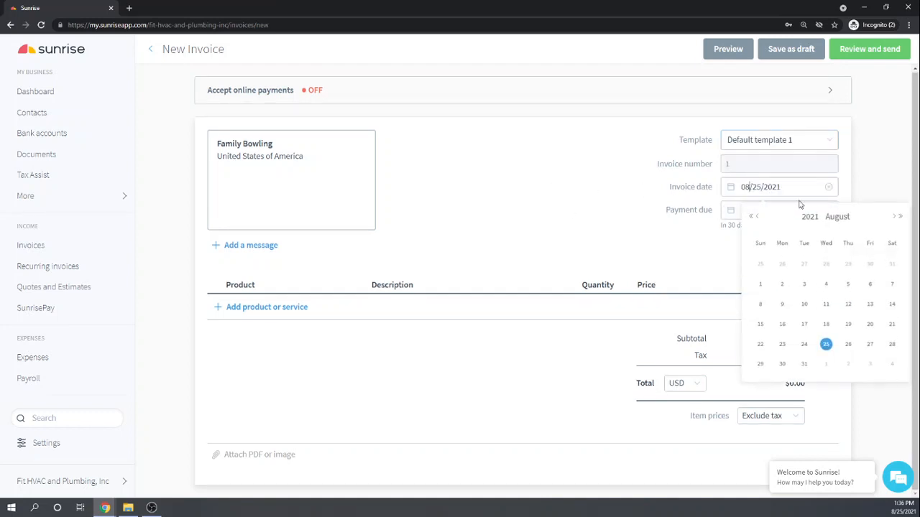
{"action": "left_click", "coordinate": [757, 217]}
{"action": "left_click", "coordinate": [757, 217]}
{"action": "left_click", "coordinate": [756, 217]}
{"action": "left_click", "coordinate": [756, 217]}
{"action": "left_click", "coordinate": [757, 217]}
{"action": "left_click", "coordinate": [757, 217]}
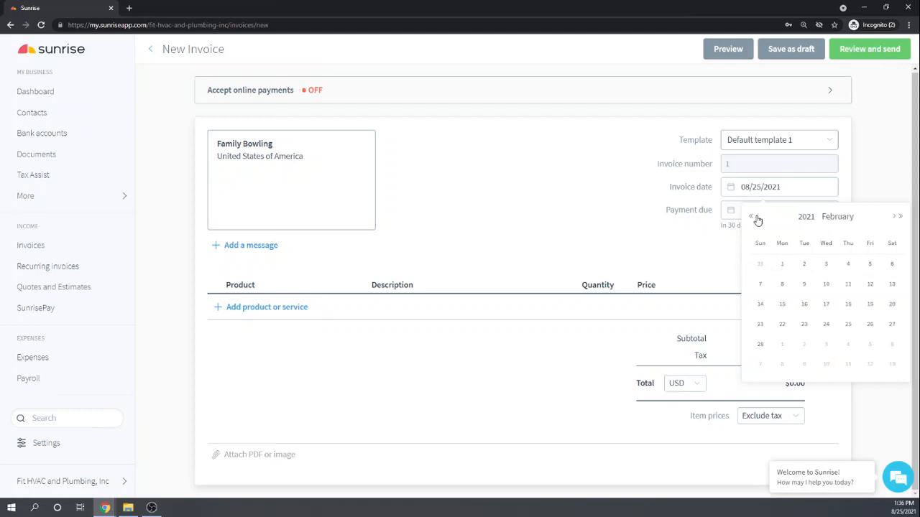
{"action": "left_click", "coordinate": [757, 217]}
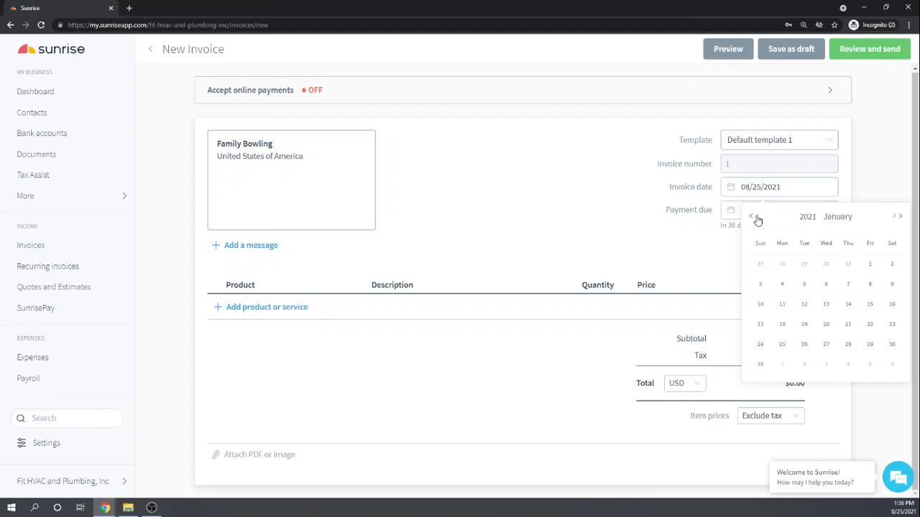
{"action": "left_click", "coordinate": [892, 307]}
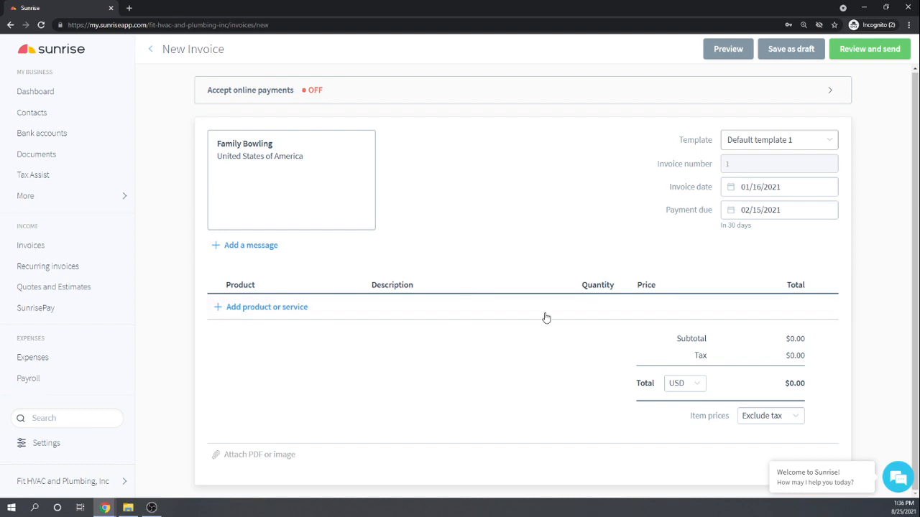
Step: Add the Plumbing Labor product as the first line item of the invoice
{"action": "left_click", "coordinate": [272, 307]}
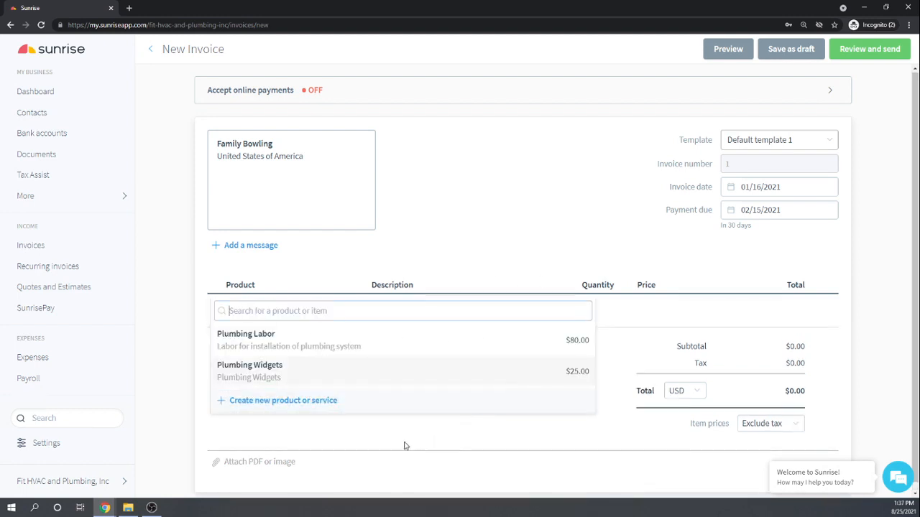
{"action": "left_click", "coordinate": [249, 343]}
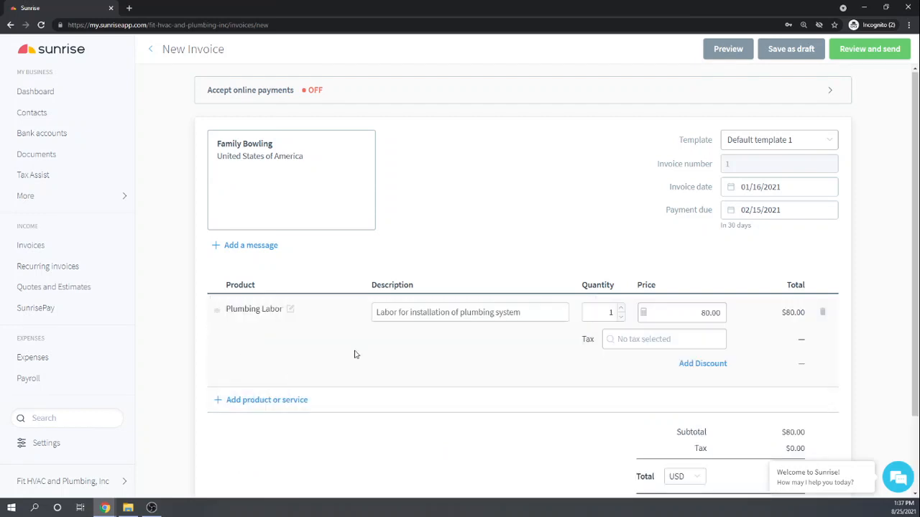
Step: Set the quantity of the Plumbing Labor line item to 40
{"action": "scroll", "coordinate": [360, 355], "scroll_direction": "down", "scroll_amount": 2}
{"action": "scroll", "coordinate": [365, 355], "scroll_direction": "up", "scroll_amount": 1}
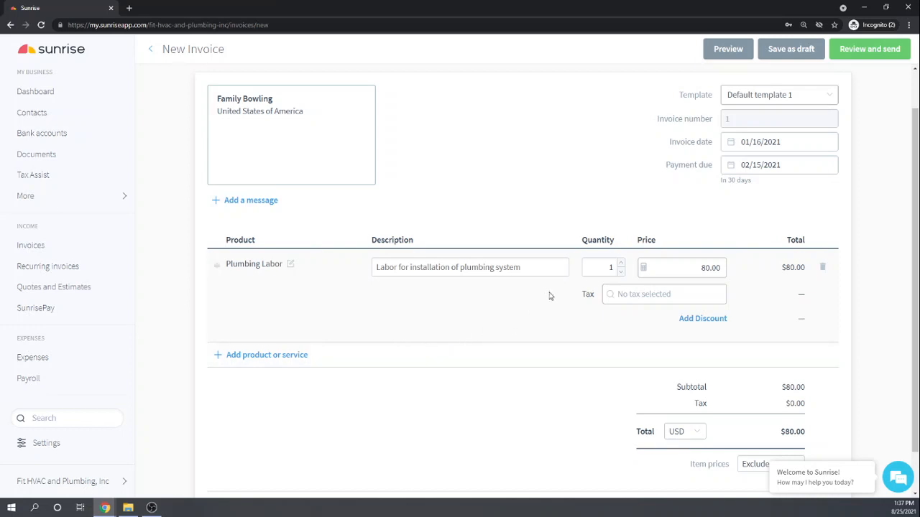
{"action": "left_click", "coordinate": [622, 265]}
{"action": "left_click", "coordinate": [622, 264]}
{"action": "left_click", "coordinate": [623, 265]}
{"action": "left_click", "coordinate": [611, 267]}
{"action": "type", "text": "0"}
{"action": "key", "text": "Tab"}
Step: Add a new product line item named Permit Fee with description Permit Fee and price 200, leaving its tax unselected
{"action": "left_click", "coordinate": [222, 358]}
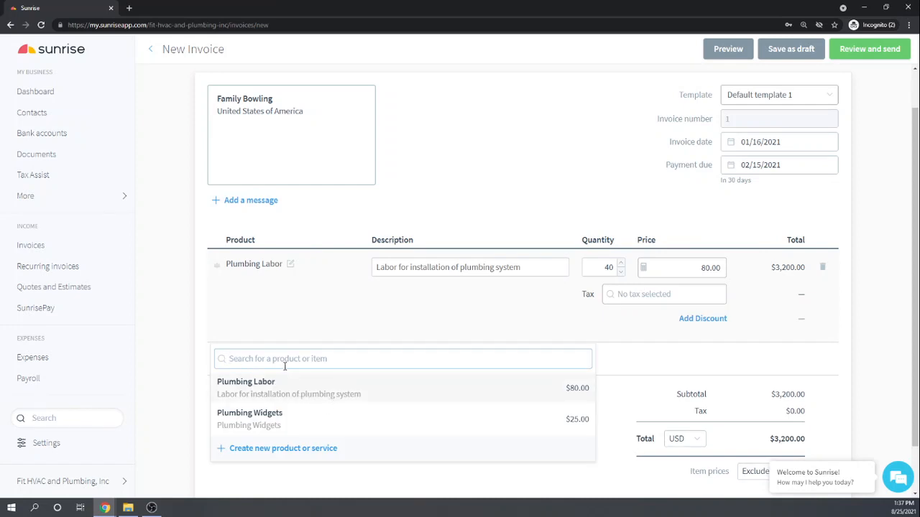
{"action": "type", "text": "Permit Fee"}
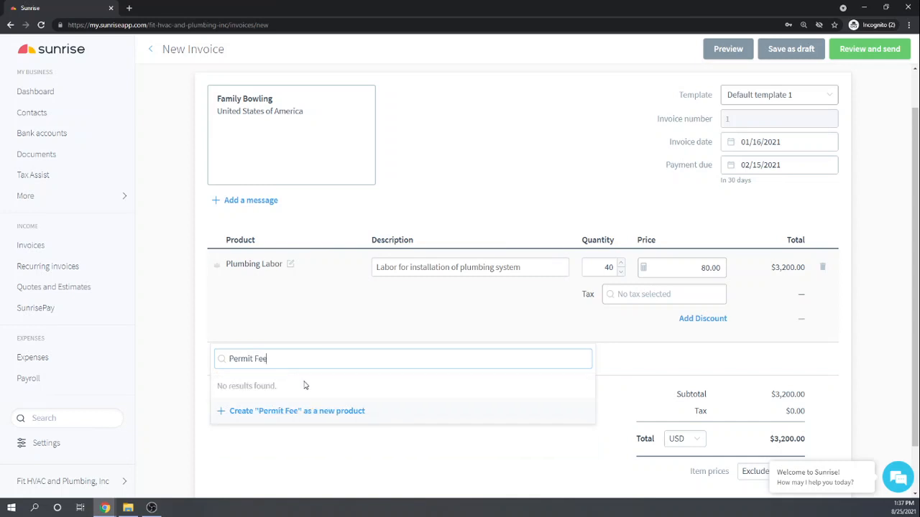
{"action": "left_click", "coordinate": [270, 417]}
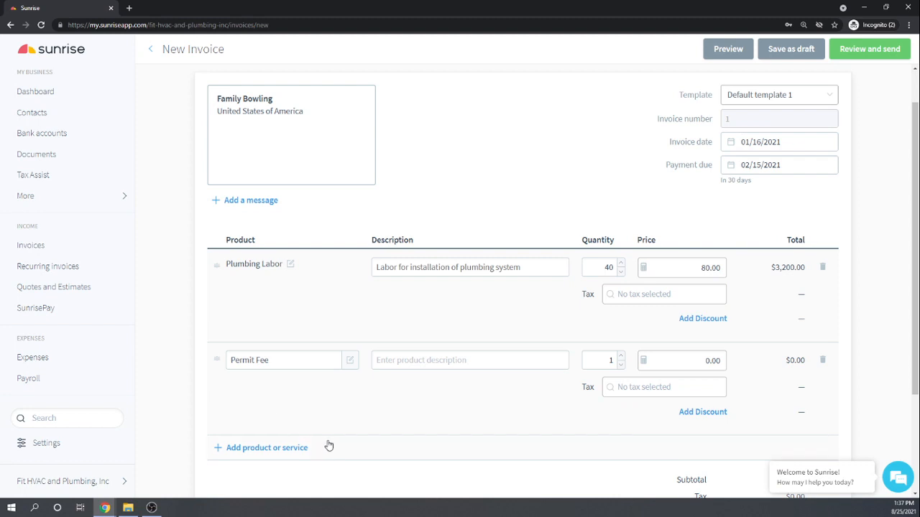
{"action": "left_click", "coordinate": [402, 364]}
{"action": "type", "text": "Permit Fee"}
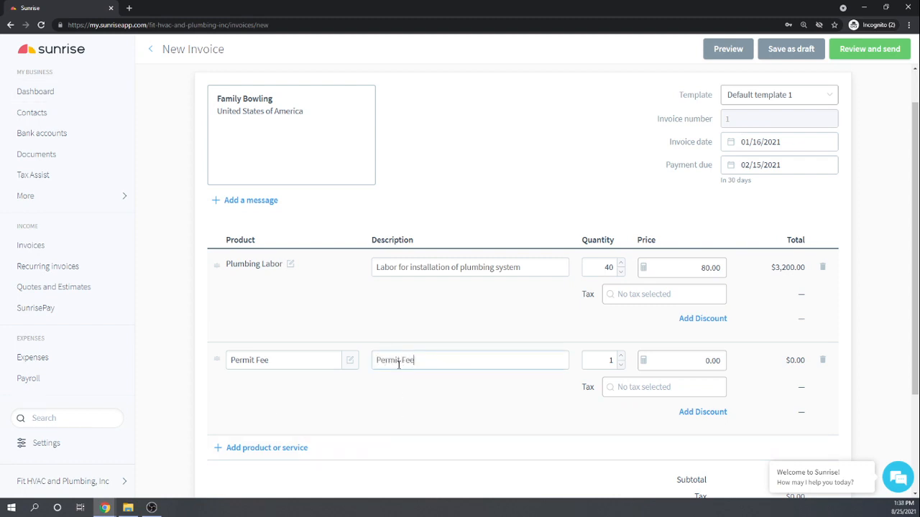
{"action": "key", "text": "Tab"}
{"action": "key", "text": "Tab"}
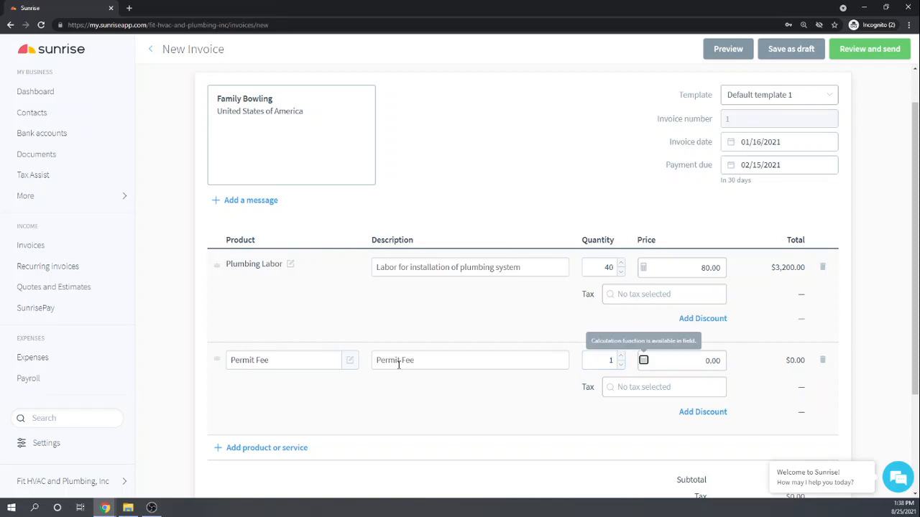
{"action": "type", "text": "200"}
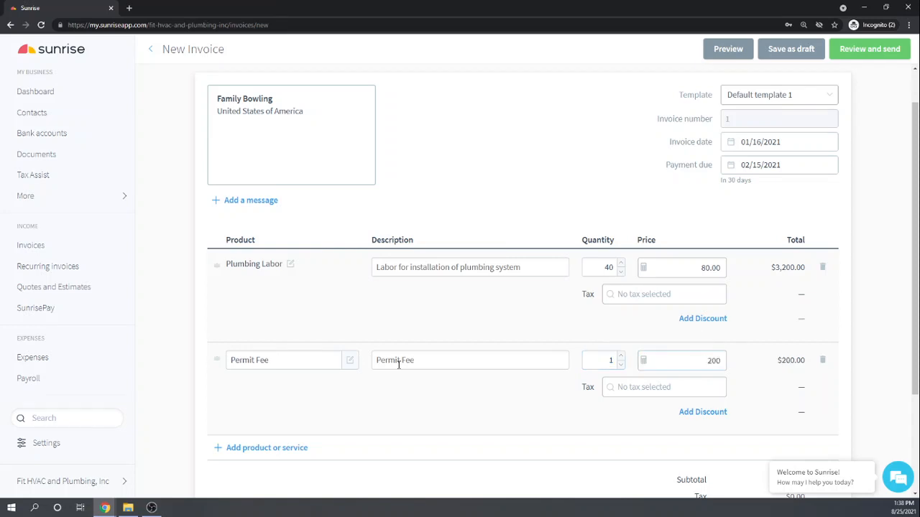
{"action": "key", "text": "Tab"}
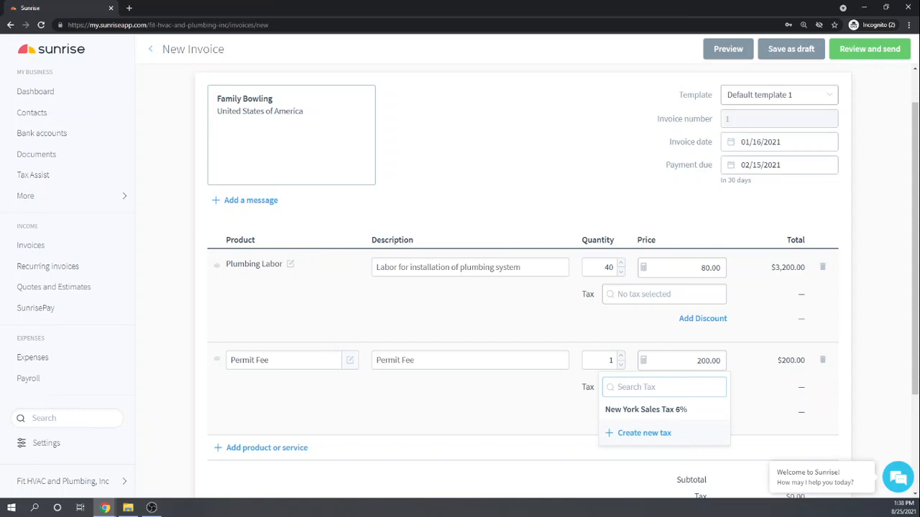
{"action": "scroll", "coordinate": [453, 366], "scroll_direction": "down", "scroll_amount": 1}
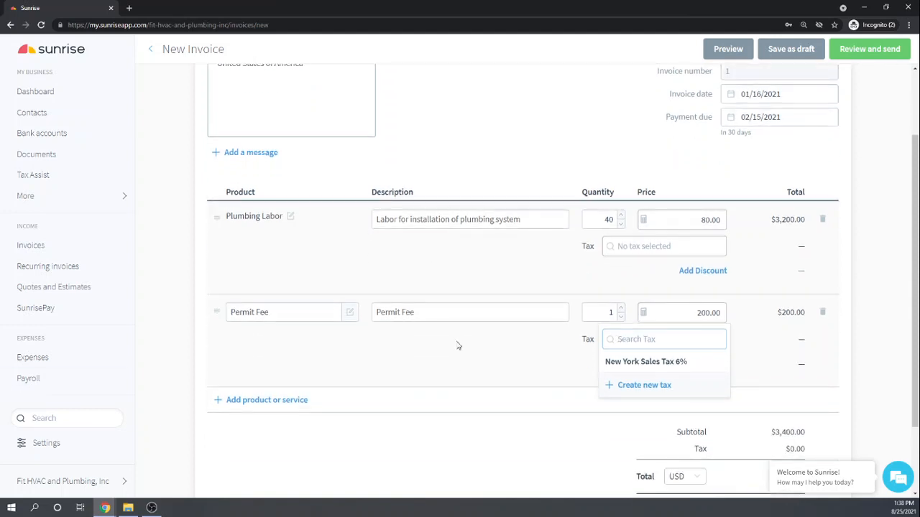
{"action": "scroll", "coordinate": [586, 253], "scroll_direction": "down", "scroll_amount": 1}
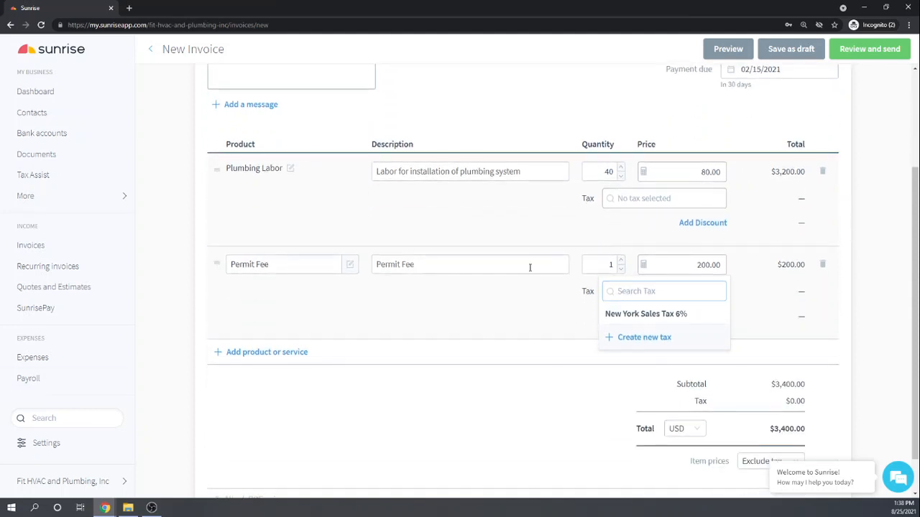
{"action": "left_click", "coordinate": [487, 305]}
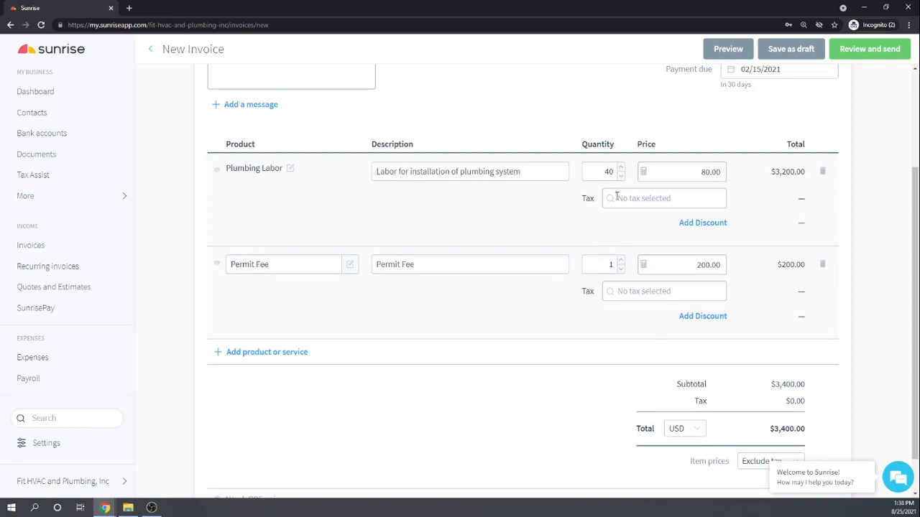
Step: Preview the Family Bowling invoice as a PDF, check it, and return to the draft
{"action": "scroll", "coordinate": [439, 324], "scroll_direction": "down", "scroll_amount": 1}
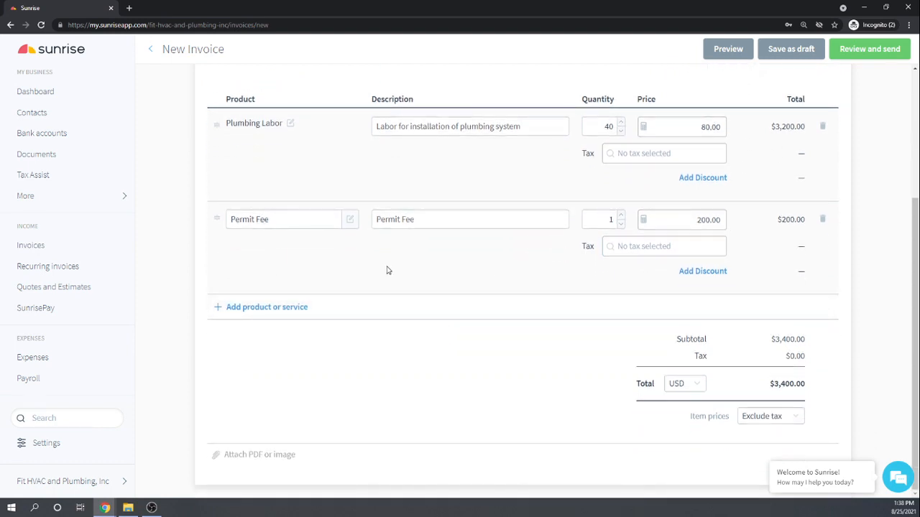
{"action": "scroll", "coordinate": [387, 270], "scroll_direction": "up", "scroll_amount": 4}
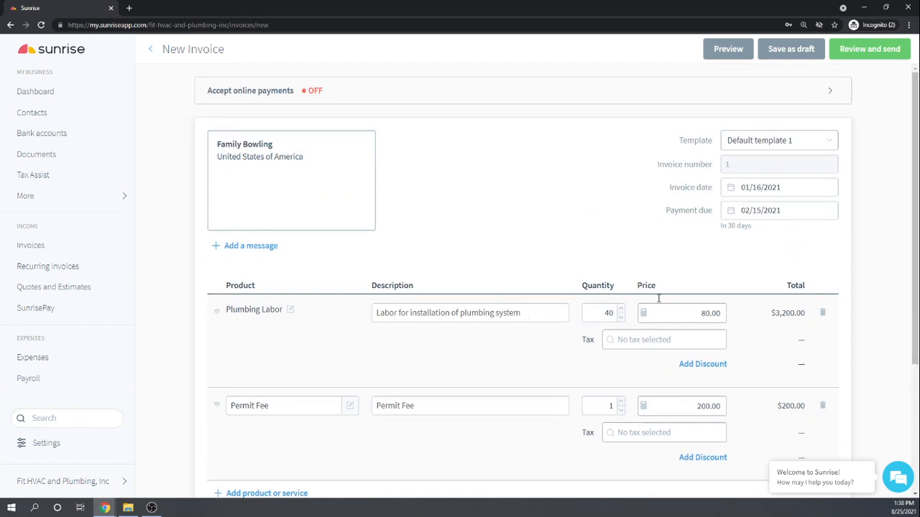
{"action": "left_click", "coordinate": [723, 54]}
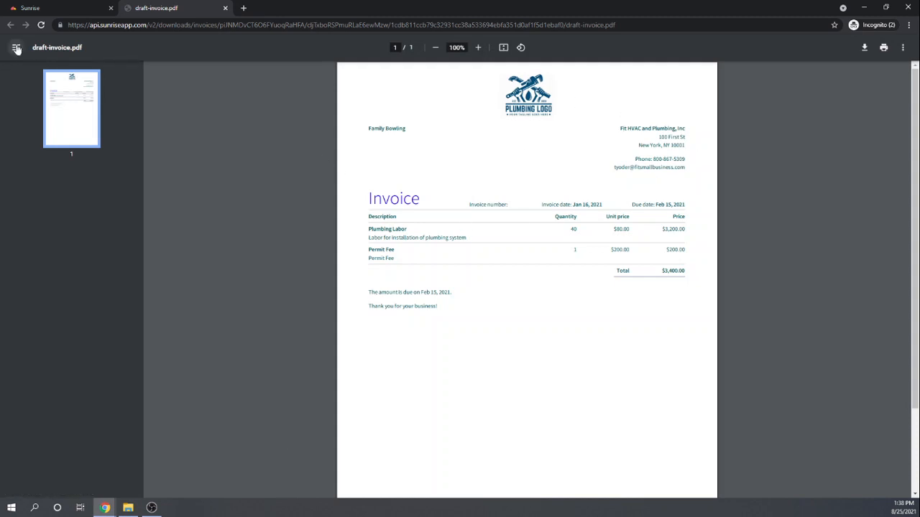
{"action": "left_click", "coordinate": [225, 8]}
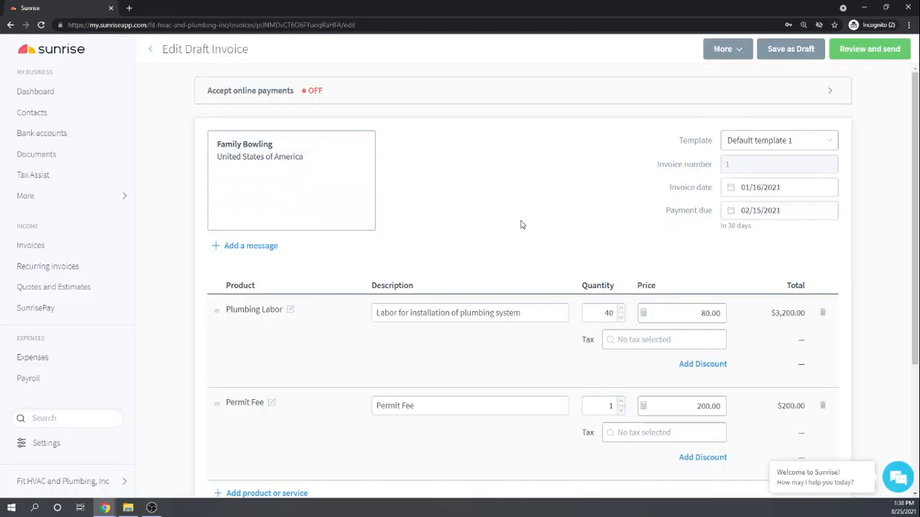
{"action": "scroll", "coordinate": [715, 224], "scroll_direction": "down", "scroll_amount": 1}
{"action": "scroll", "coordinate": [722, 216], "scroll_direction": "up", "scroll_amount": 1}
{"action": "left_click", "coordinate": [744, 52]}
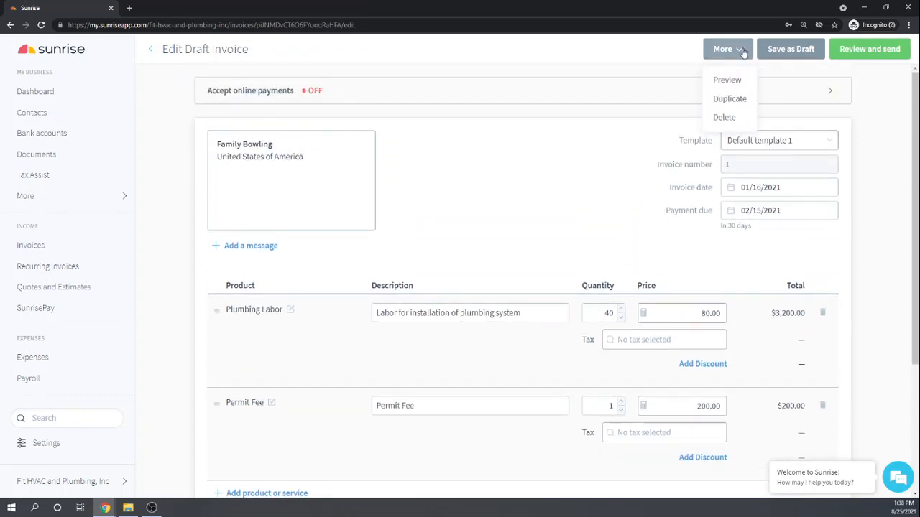
{"action": "left_click", "coordinate": [638, 57]}
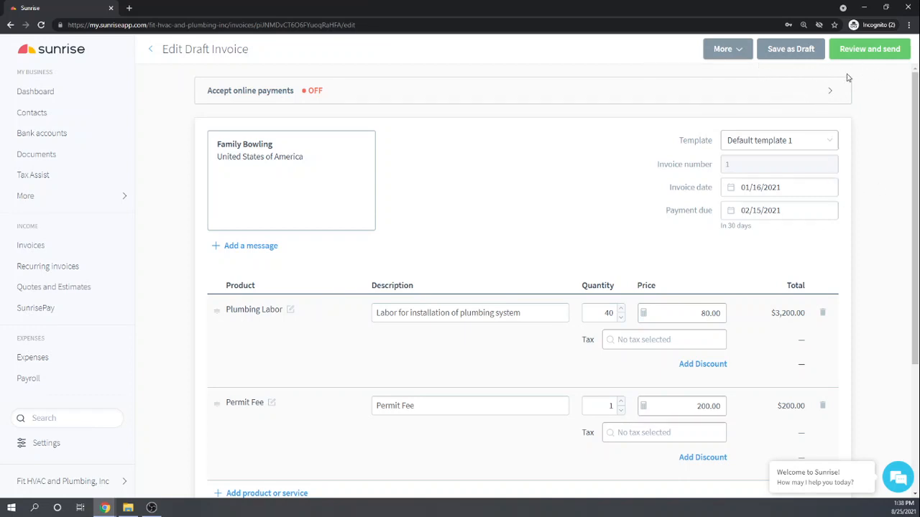
Step: Finalize the Family Bowling invoice for sending without enabling online payments, and look at its sending options
{"action": "left_click", "coordinate": [863, 56]}
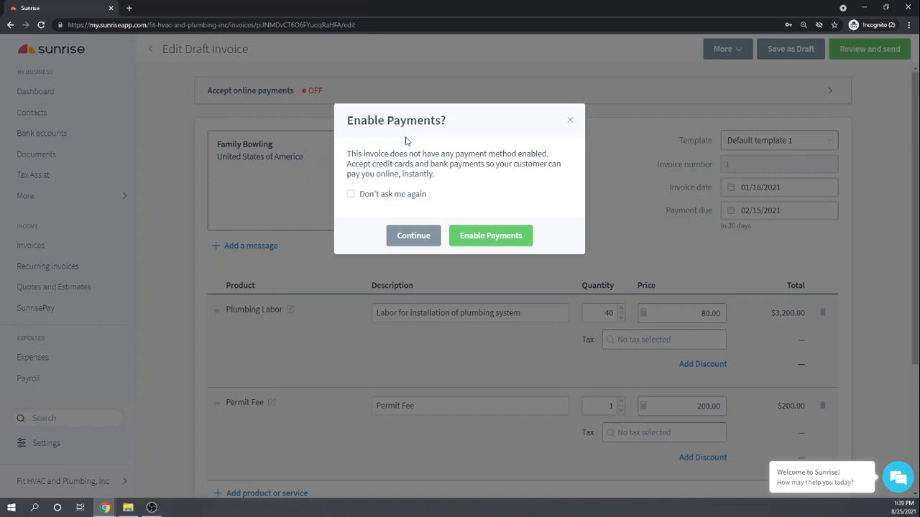
{"action": "left_click", "coordinate": [406, 247]}
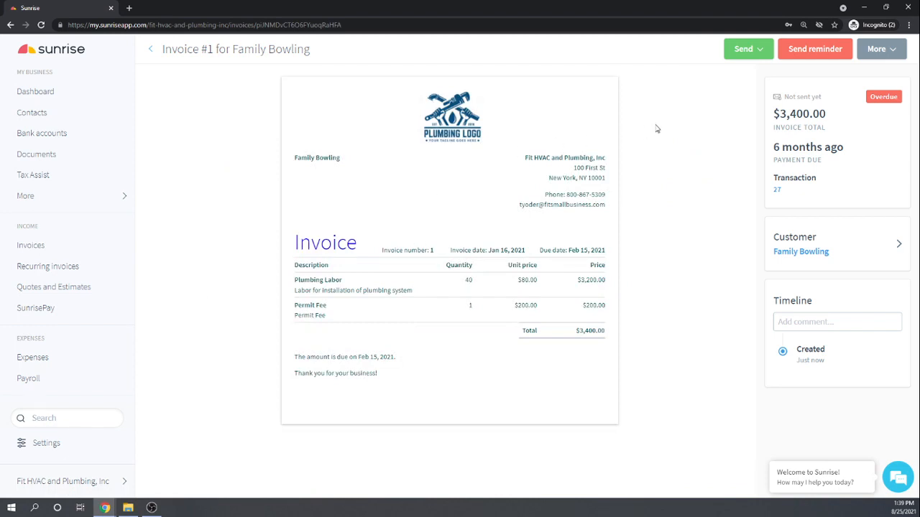
{"action": "left_click", "coordinate": [759, 50]}
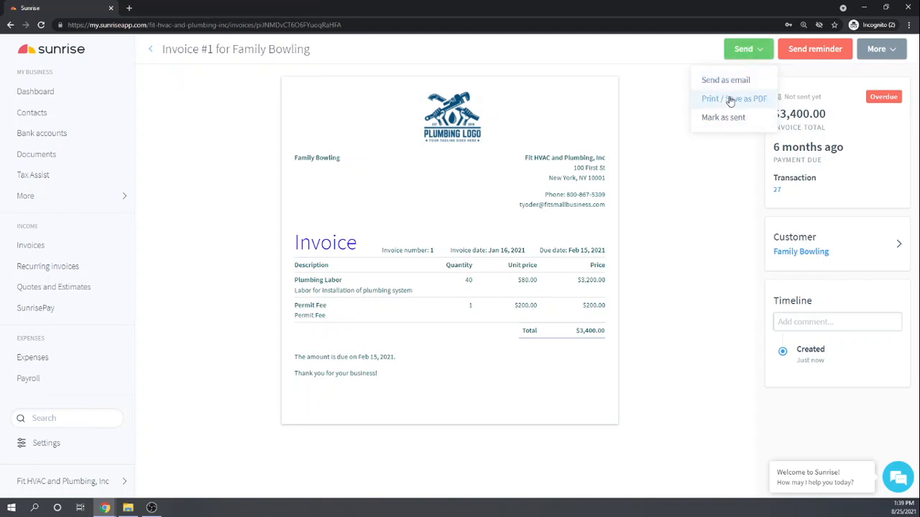
{"action": "left_click", "coordinate": [705, 216]}
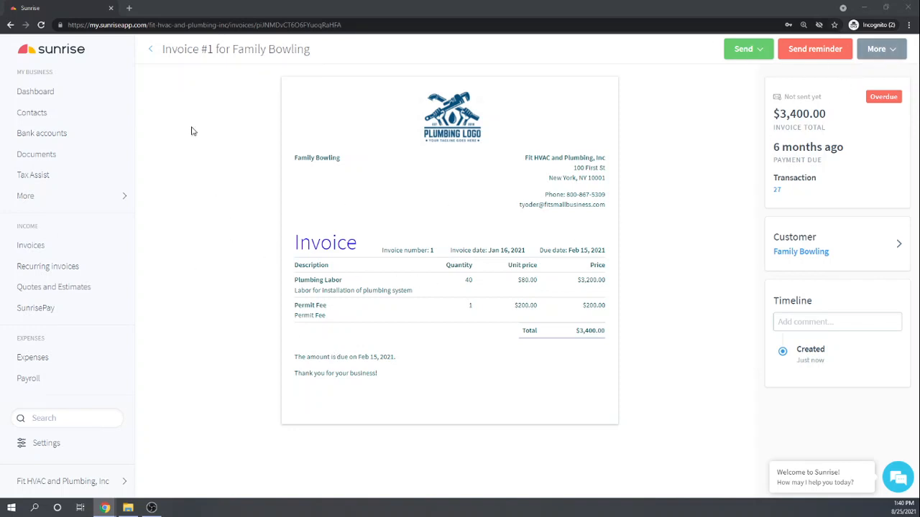
Step: Start another invoice from the invoices list and create the business customer Big-Time Diner for it
{"action": "left_click", "coordinate": [150, 53]}
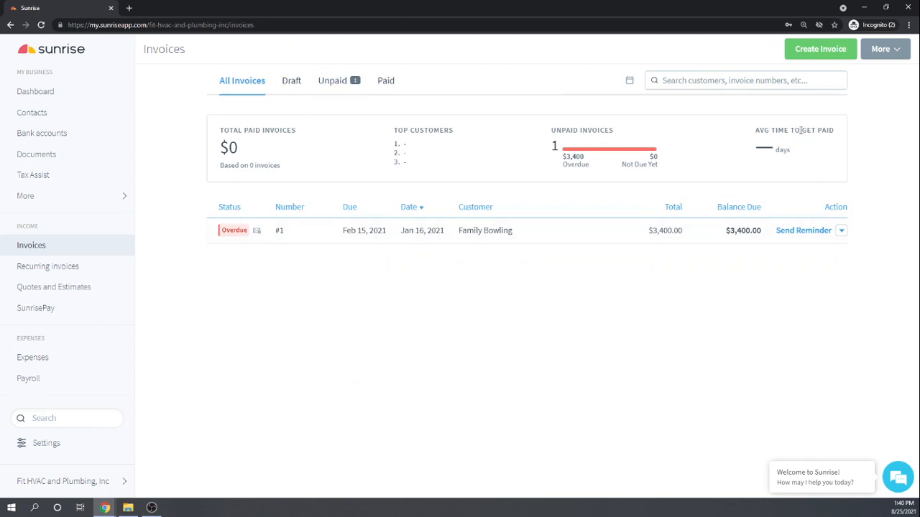
{"action": "left_click", "coordinate": [821, 50]}
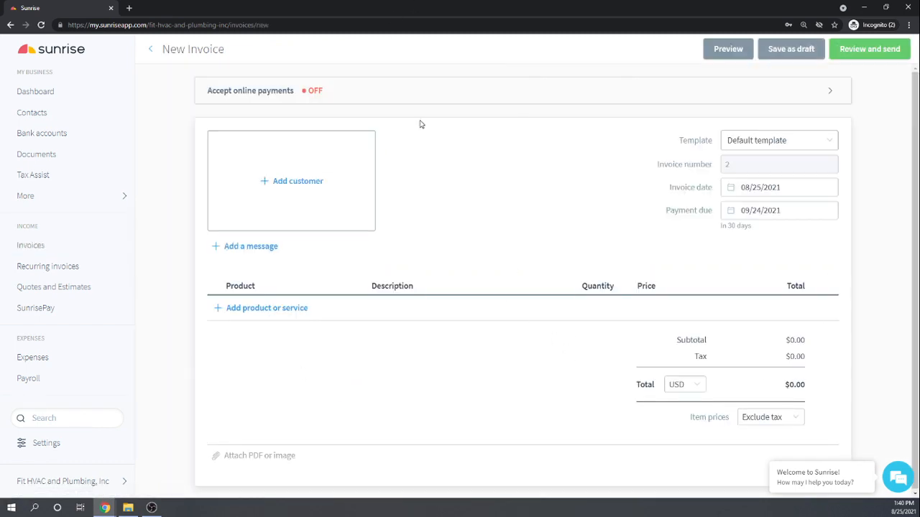
{"action": "left_click", "coordinate": [284, 183]}
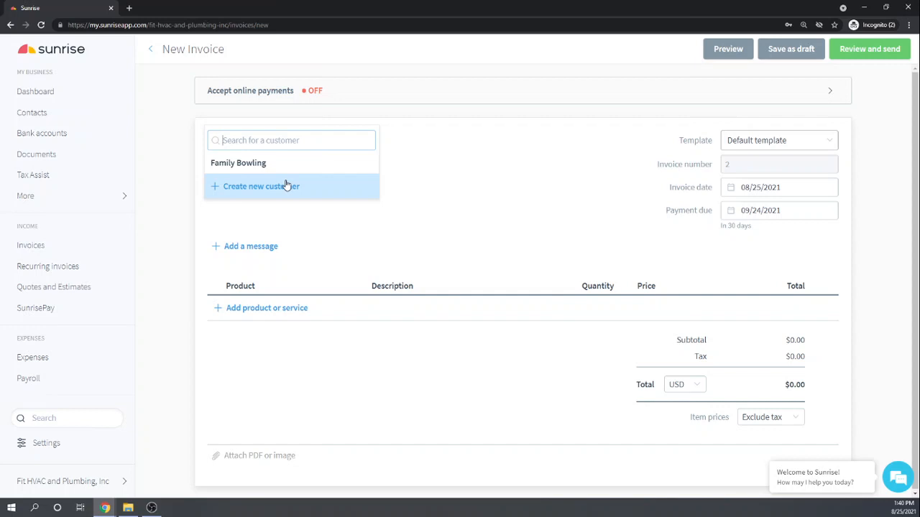
{"action": "type", "text": "Bi"}
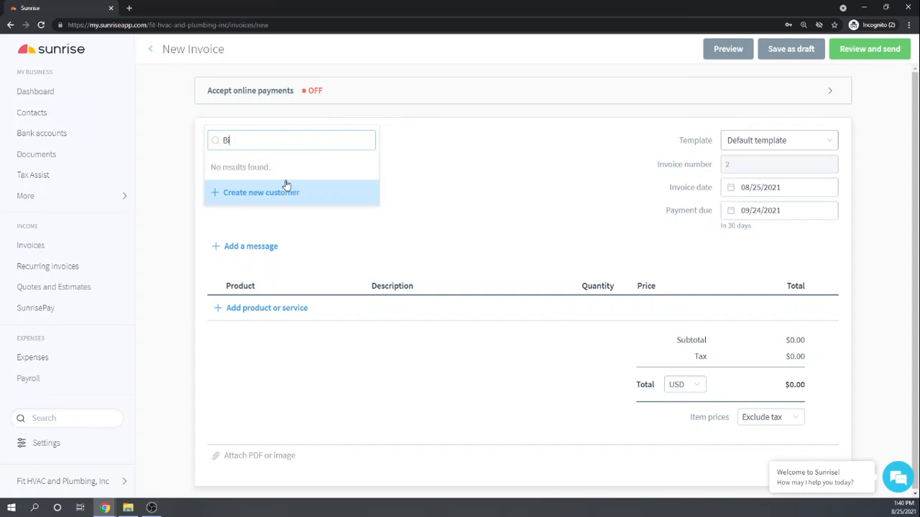
{"action": "type", "text": "g-Time"}
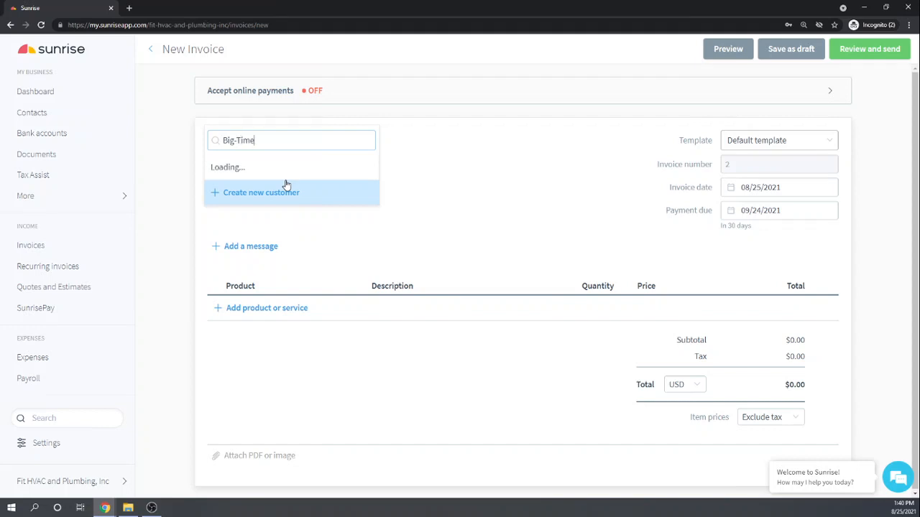
{"action": "type", "text": " Diner"}
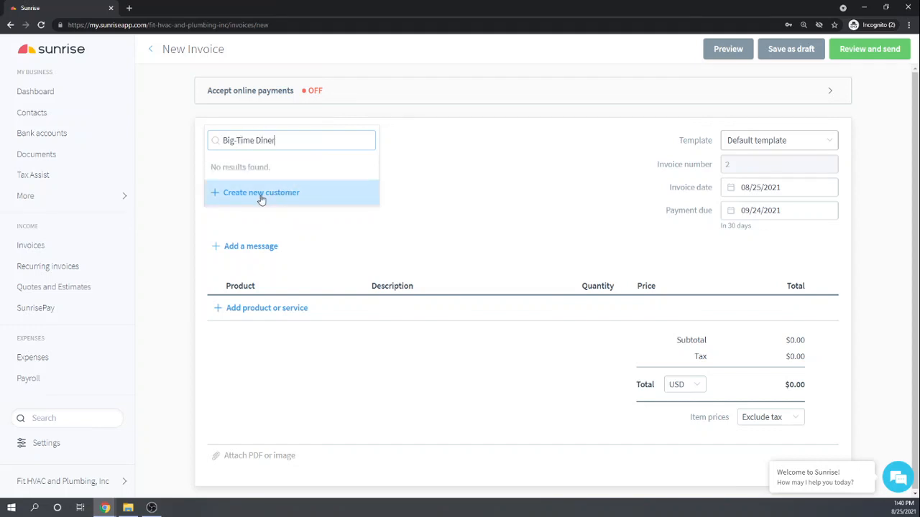
{"action": "left_click", "coordinate": [260, 199]}
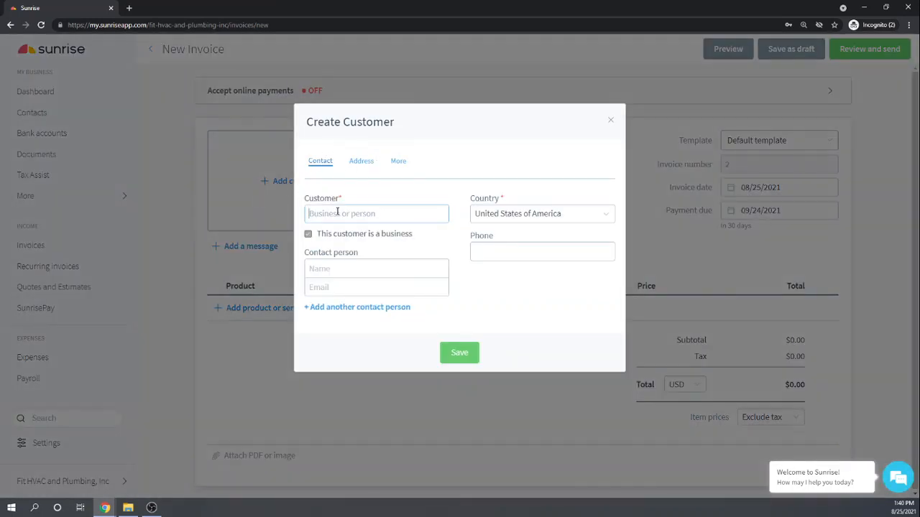
{"action": "type", "text": "Big-Time Diner"}
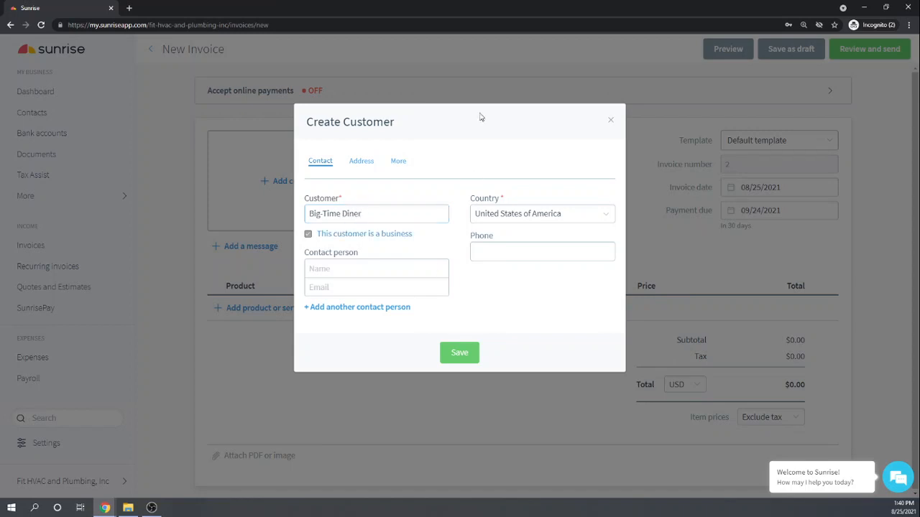
{"action": "left_click", "coordinate": [455, 355]}
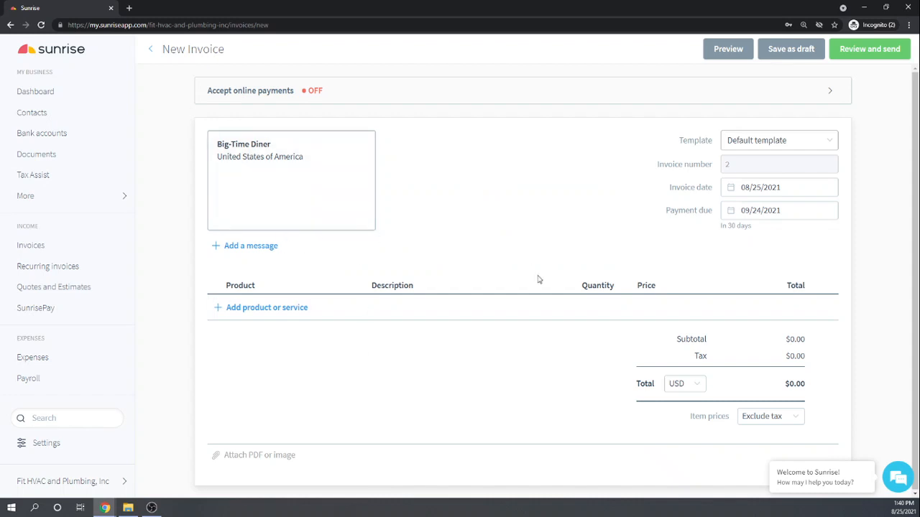
Step: Set the invoice date of the Big-Time Diner invoice to 01/27/2021
{"action": "left_click", "coordinate": [771, 189]}
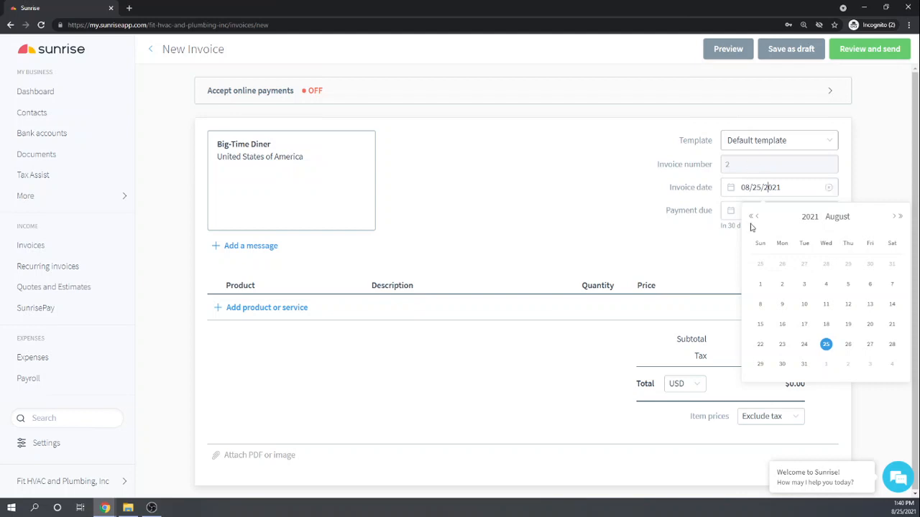
{"action": "left_click", "coordinate": [757, 218]}
{"action": "left_click", "coordinate": [757, 217]}
{"action": "left_click", "coordinate": [757, 217]}
{"action": "left_click", "coordinate": [757, 218]}
{"action": "left_click", "coordinate": [757, 217]}
{"action": "left_click", "coordinate": [757, 218]}
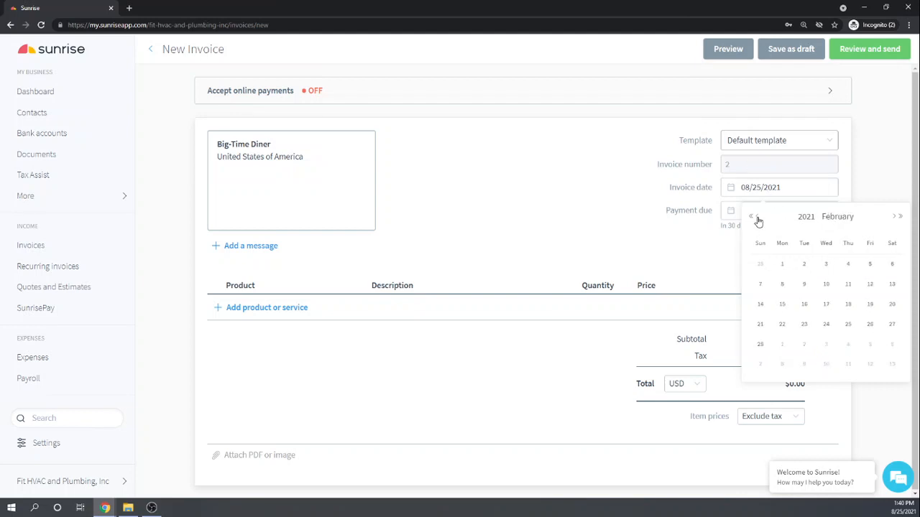
{"action": "left_click", "coordinate": [757, 218]}
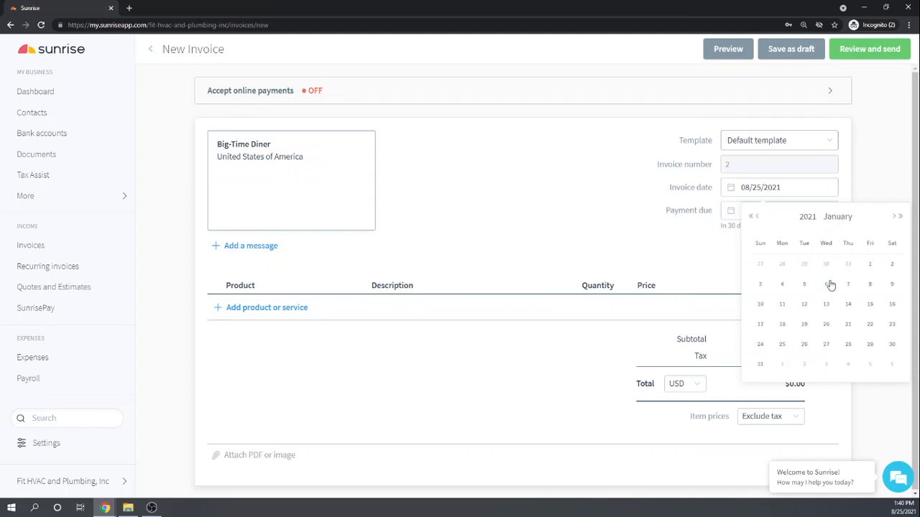
{"action": "left_click", "coordinate": [826, 346]}
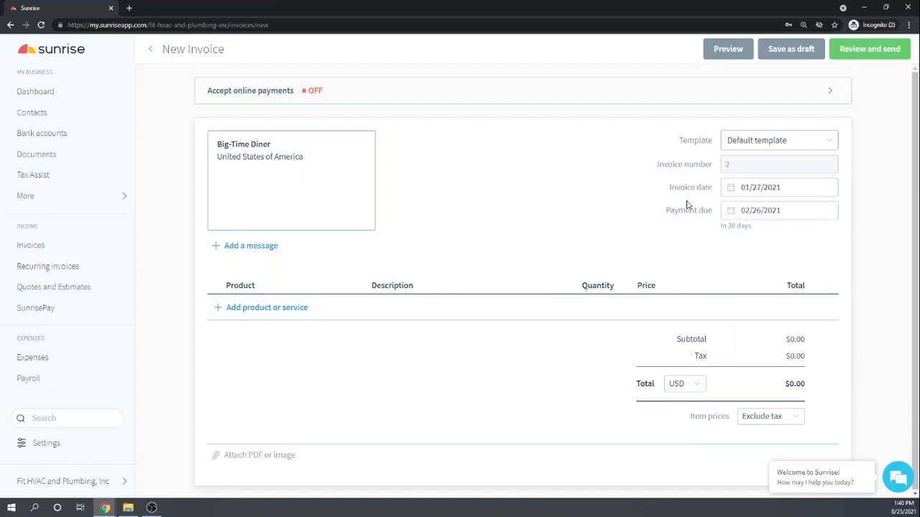
Step: Add Plumbing Widgets as a line item on the Big-Time Diner invoice with a quantity of 20
{"action": "left_click", "coordinate": [238, 316]}
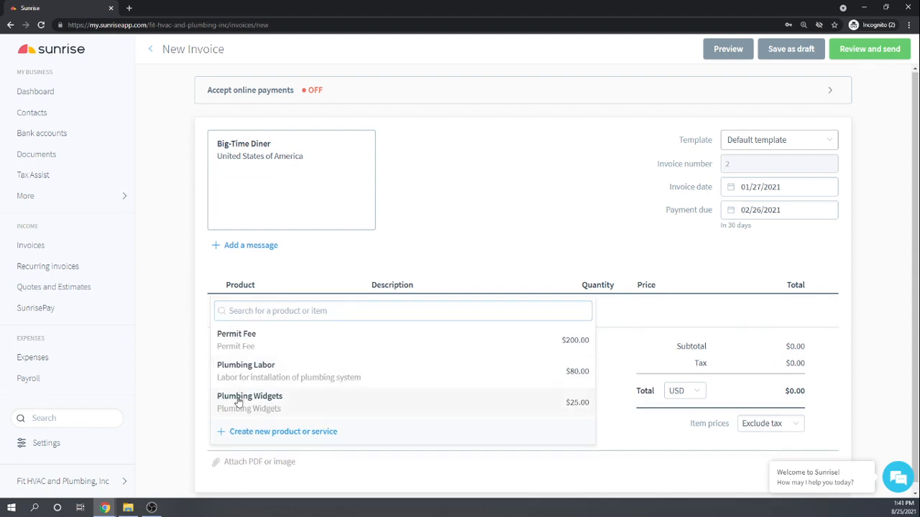
{"action": "left_click", "coordinate": [238, 401]}
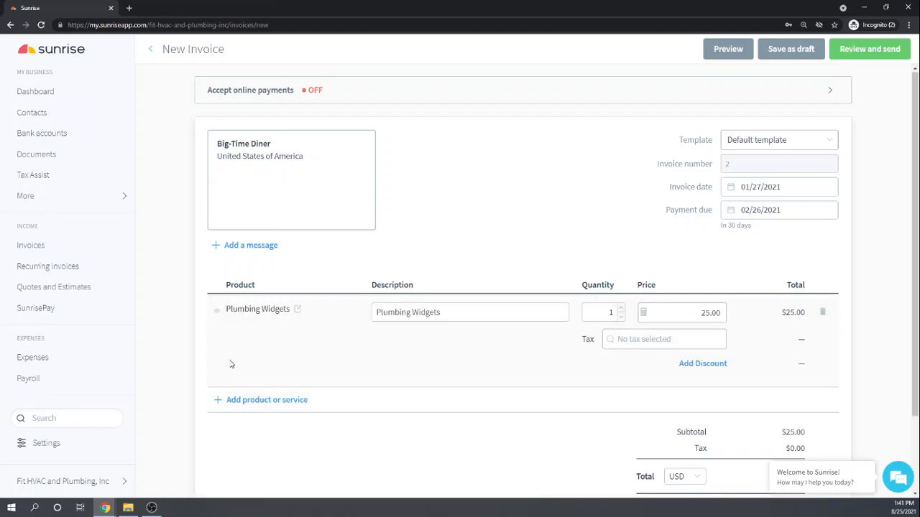
{"action": "left_click", "coordinate": [622, 309]}
{"action": "double_click", "coordinate": [611, 313]}
{"action": "type", "text": "20"}
{"action": "key", "text": "Tab"}
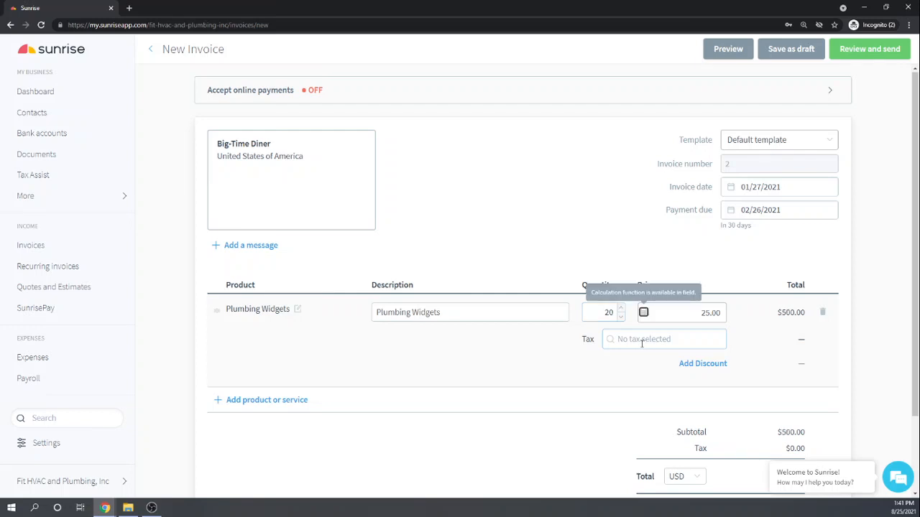
Step: Apply New York Sales Tax 6% to the Plumbing Widgets line and review the invoice totals
{"action": "left_click", "coordinate": [630, 341]}
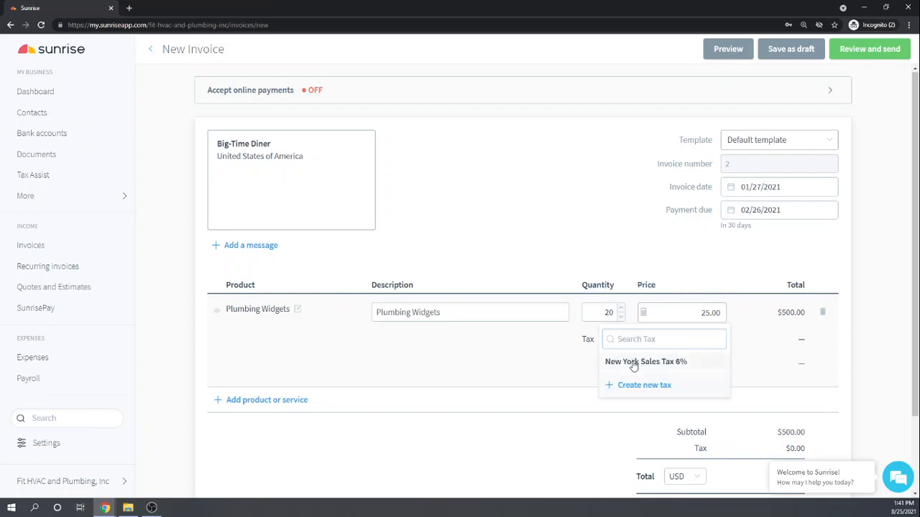
{"action": "left_click", "coordinate": [634, 363]}
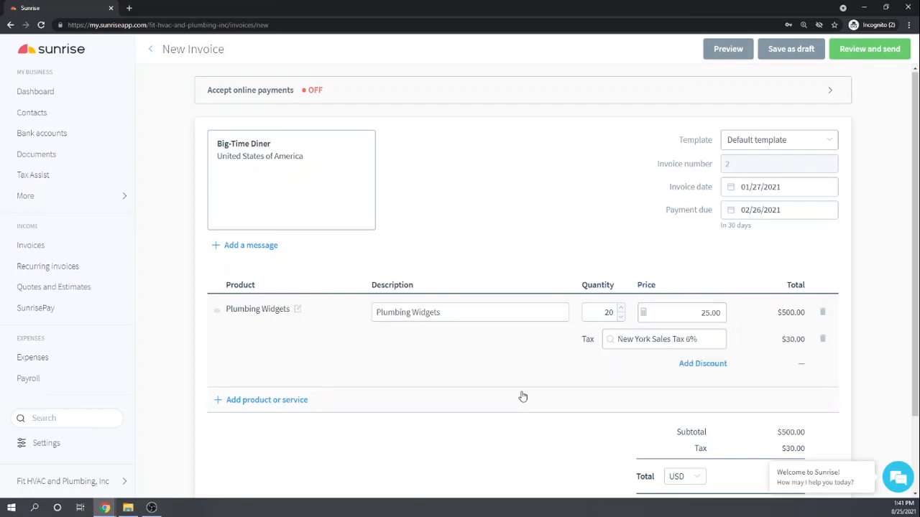
{"action": "scroll", "coordinate": [534, 384], "scroll_direction": "down", "scroll_amount": 2}
{"action": "scroll", "coordinate": [534, 384], "scroll_direction": "down", "scroll_amount": 2}
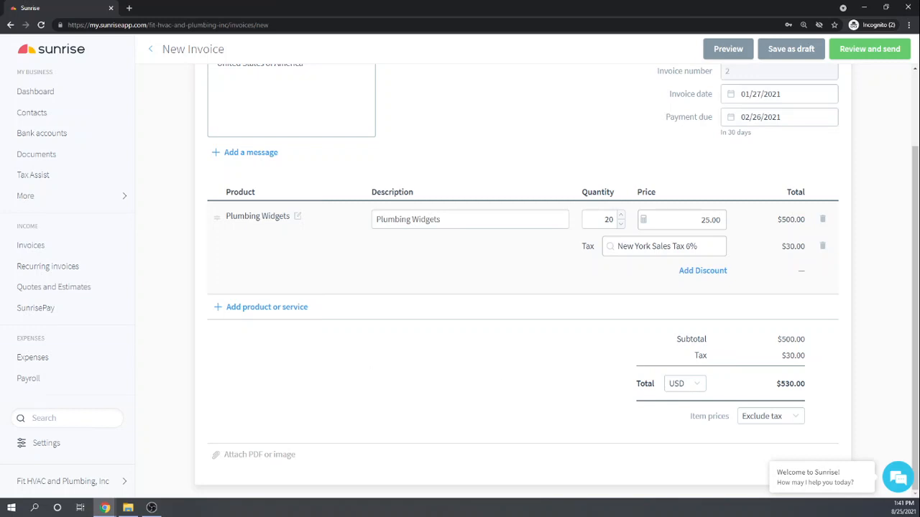
{"action": "scroll", "coordinate": [409, 227], "scroll_direction": "up", "scroll_amount": 4}
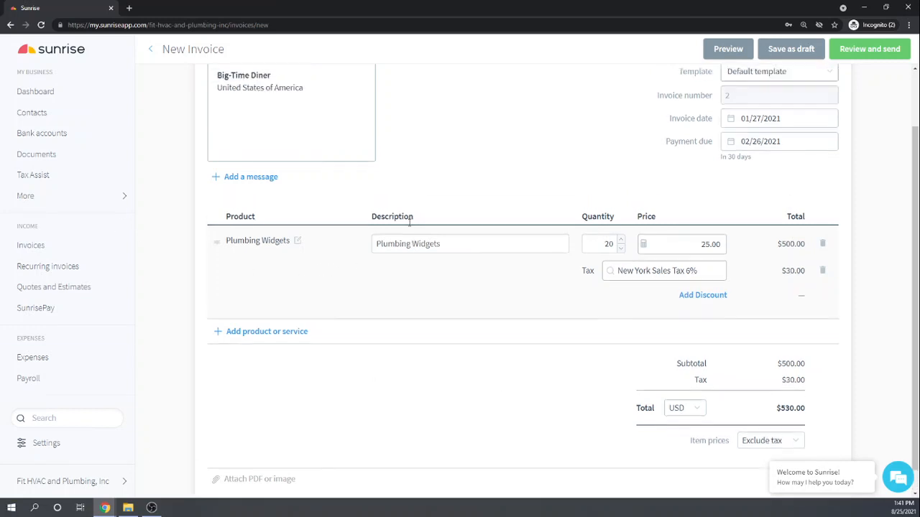
{"action": "scroll", "coordinate": [490, 230], "scroll_direction": "down", "scroll_amount": 4}
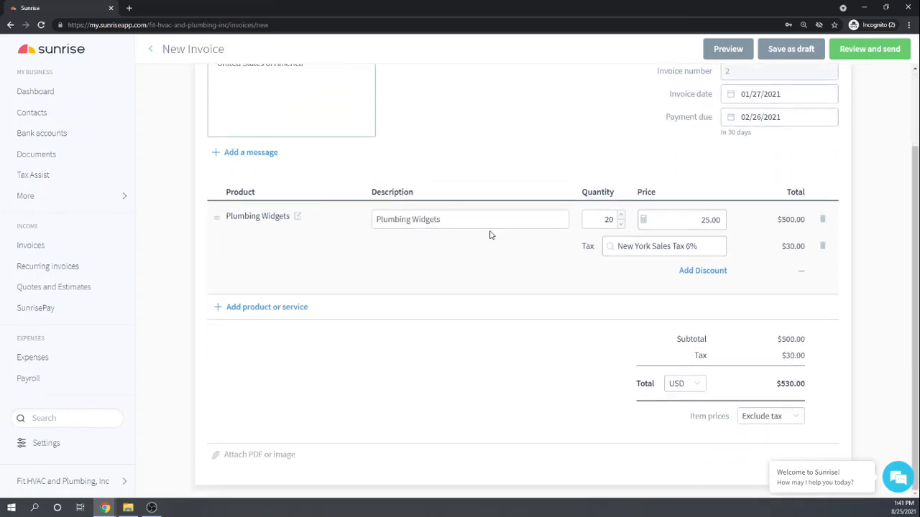
{"action": "scroll", "coordinate": [491, 234], "scroll_direction": "up", "scroll_amount": 4}
Step: Finalize the Big-Time Diner invoice without enabling online payments and return to the invoices list
{"action": "left_click", "coordinate": [871, 48]}
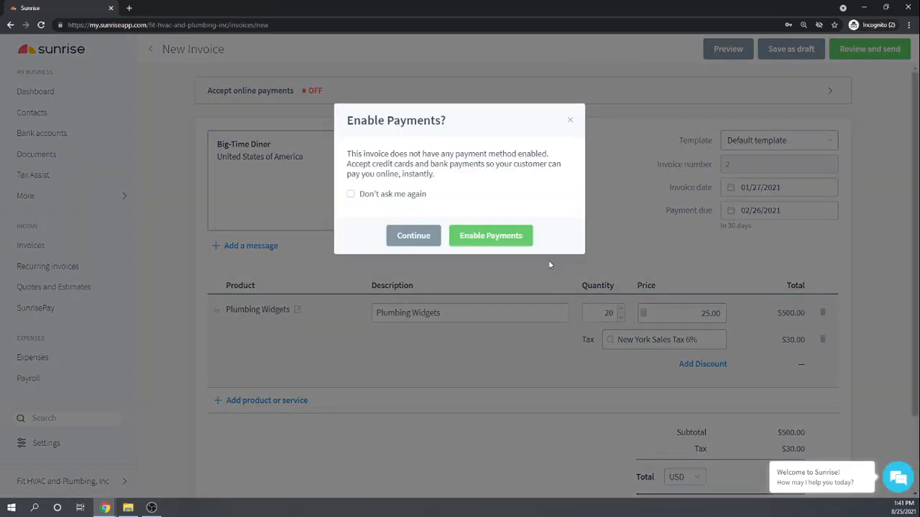
{"action": "left_click", "coordinate": [414, 240]}
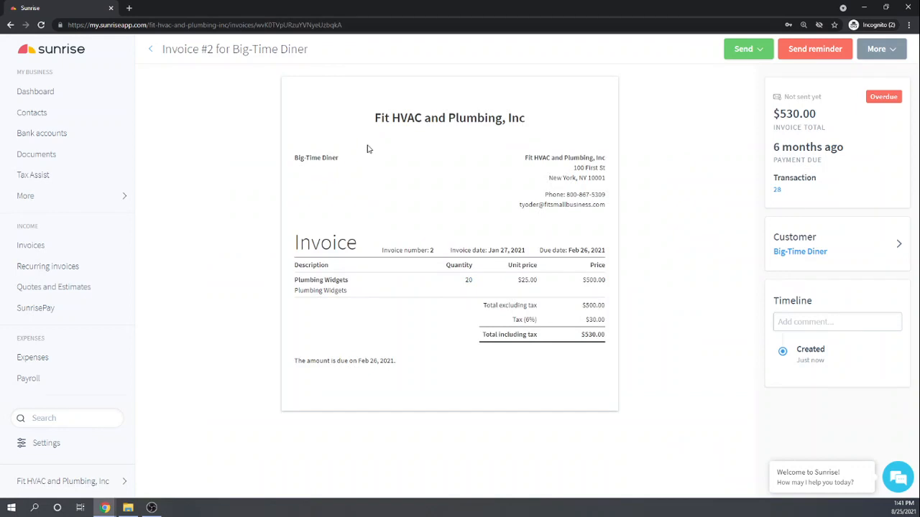
{"action": "left_click", "coordinate": [153, 51]}
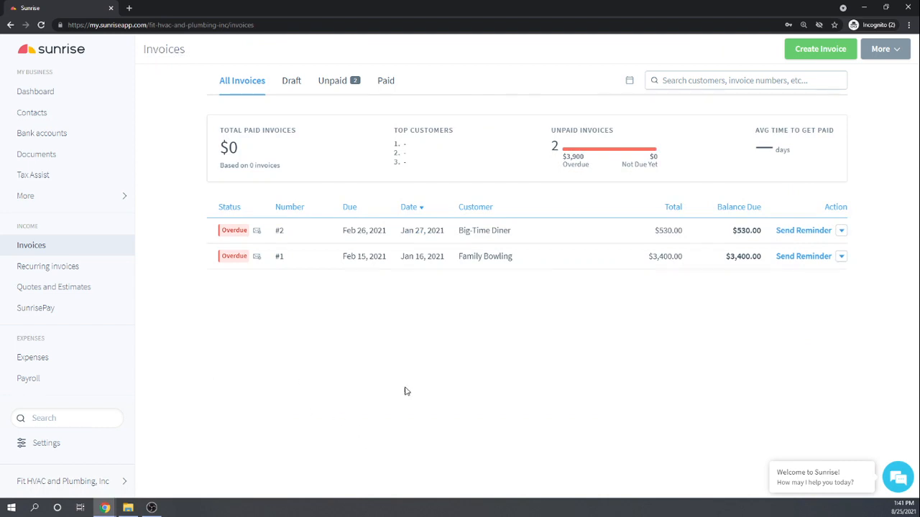
Step: Edit the Big-Time Diner invoice to use Default template 1 and save it
{"action": "left_click", "coordinate": [480, 233]}
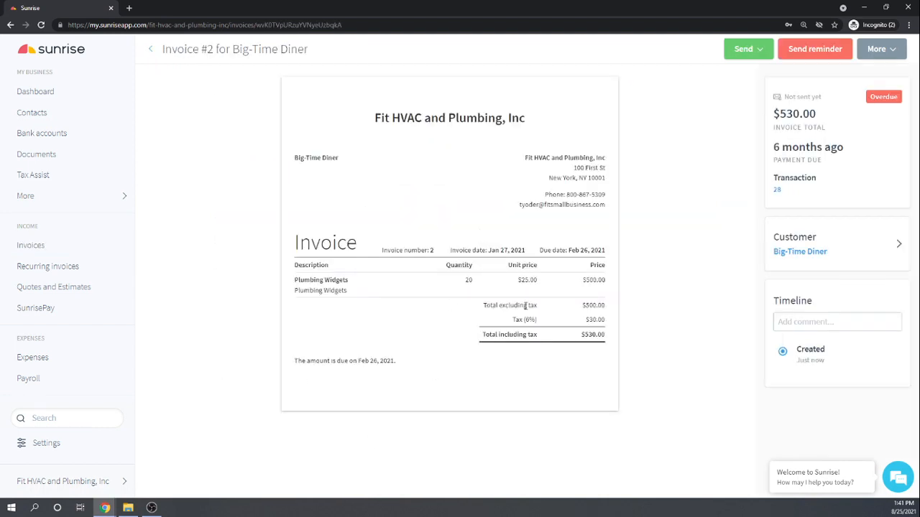
{"action": "left_click", "coordinate": [894, 49]}
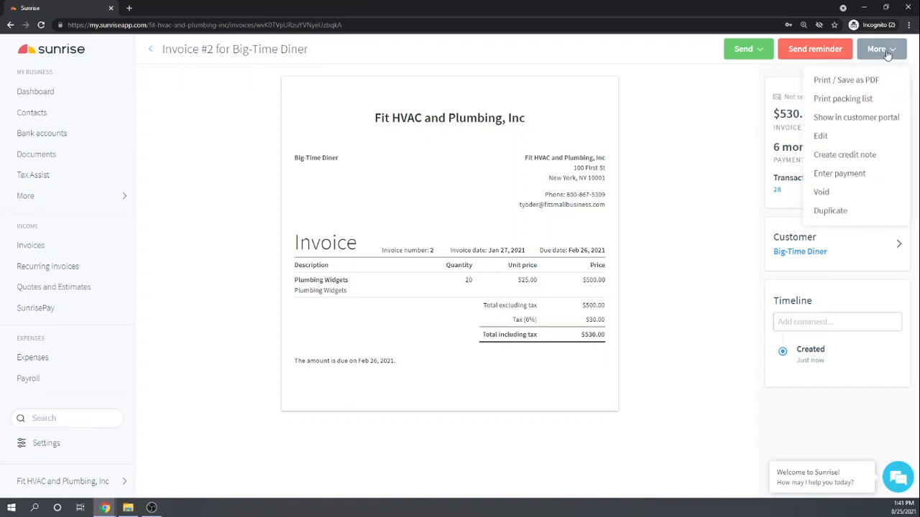
{"action": "left_click", "coordinate": [827, 136]}
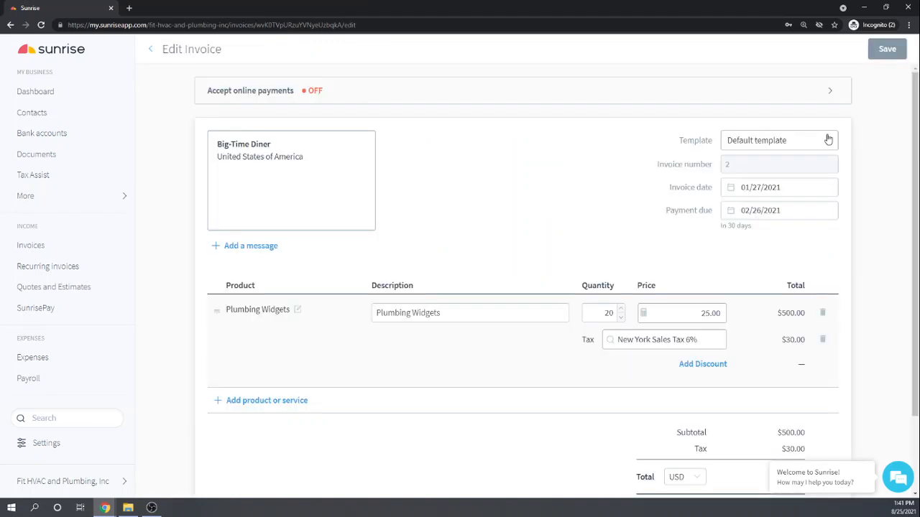
{"action": "left_click", "coordinate": [829, 141]}
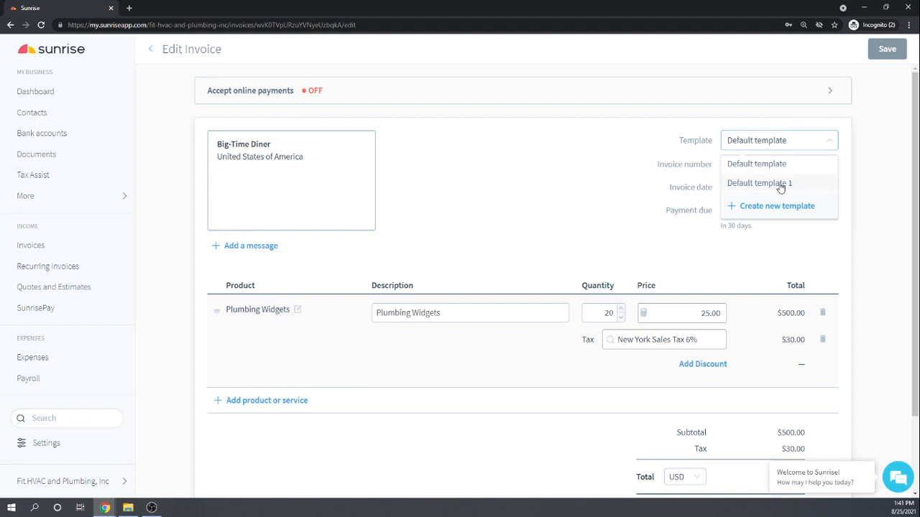
{"action": "left_click", "coordinate": [780, 184]}
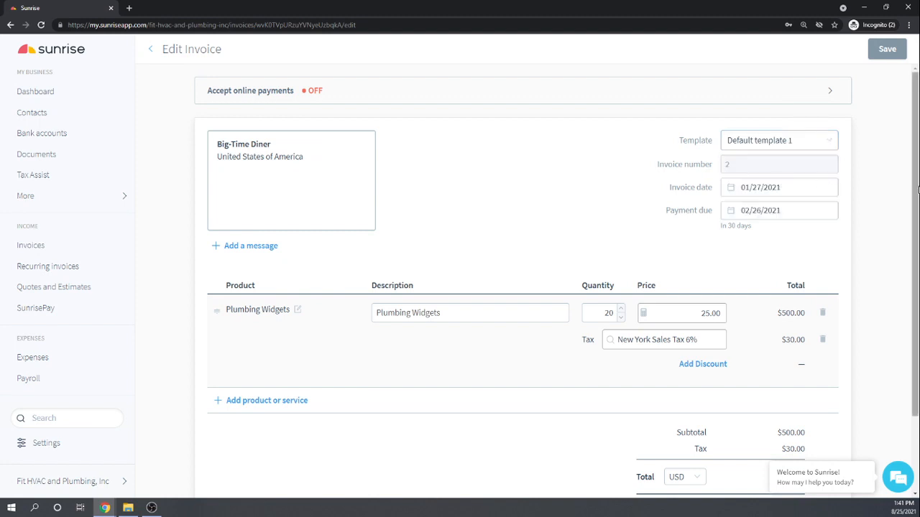
{"action": "left_click", "coordinate": [890, 54]}
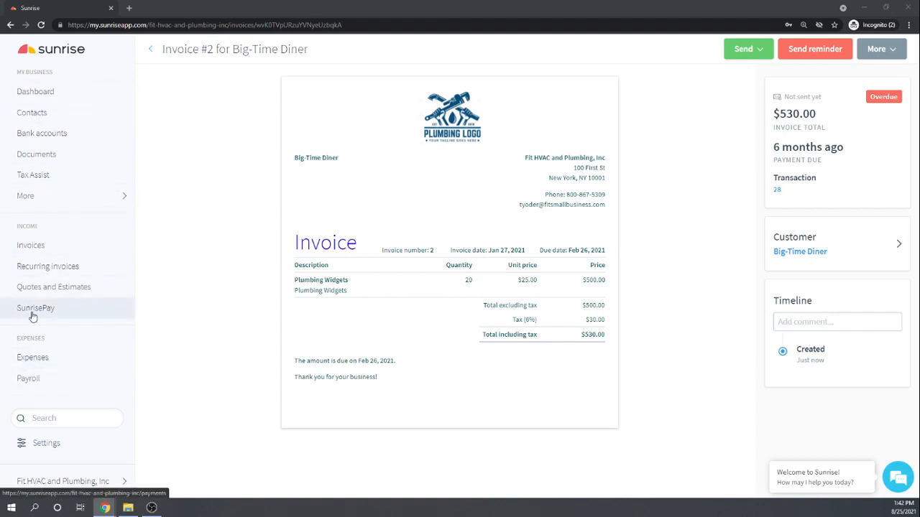
Step: Check the entries behind Gross Receipts of Sales in the profit and loss statement, and return to the report
{"action": "left_click", "coordinate": [25, 197]}
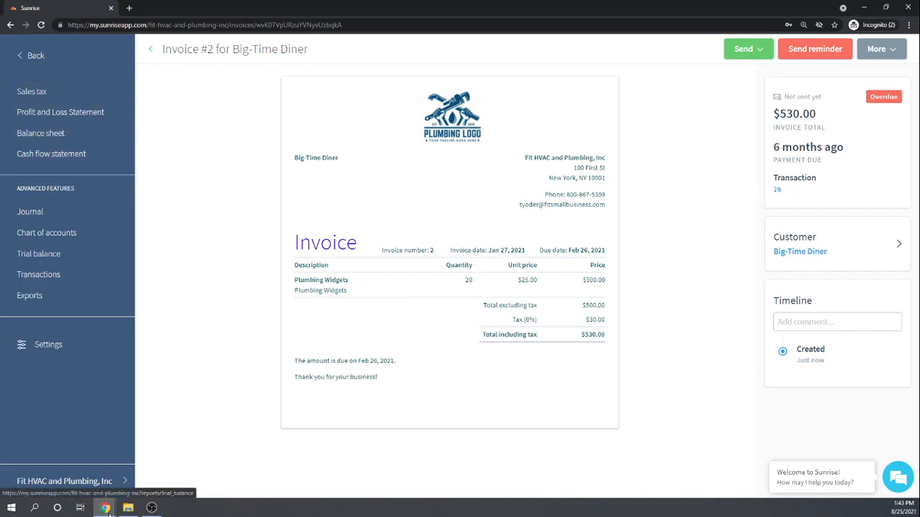
{"action": "left_click", "coordinate": [41, 117]}
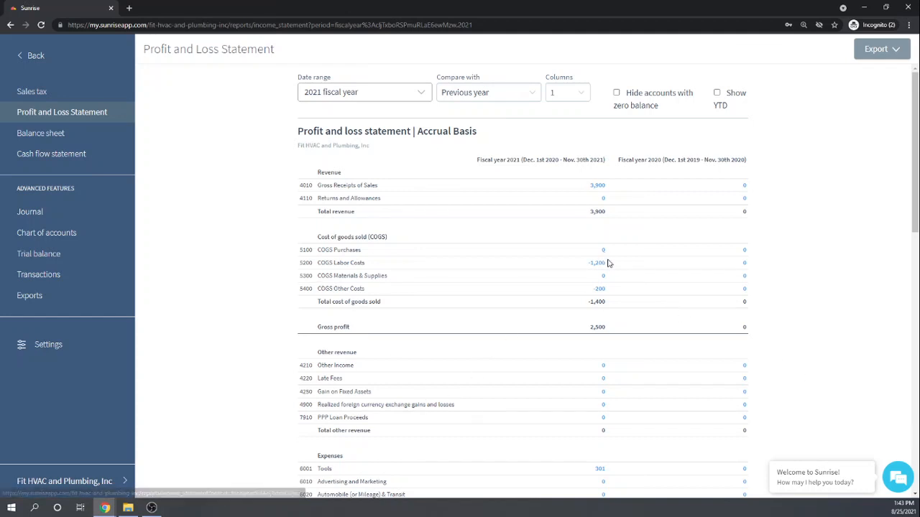
{"action": "left_click", "coordinate": [599, 186]}
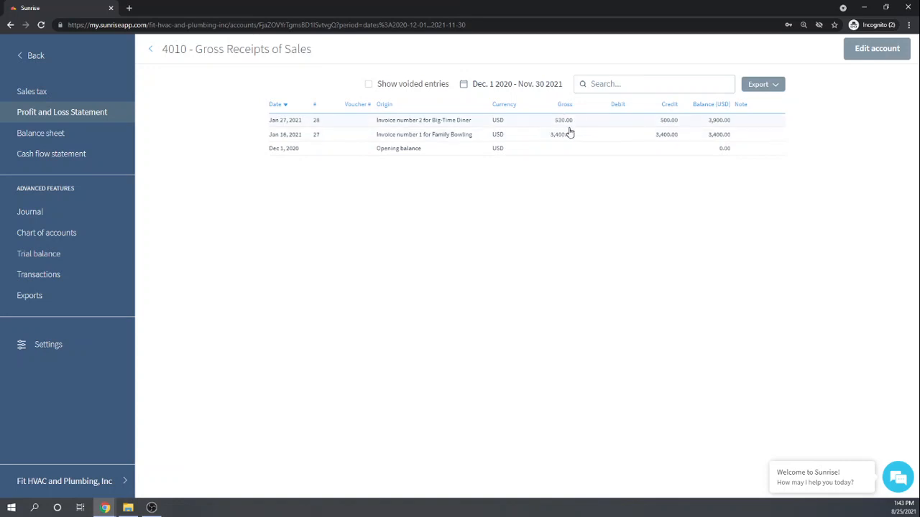
{"action": "left_click", "coordinate": [152, 49]}
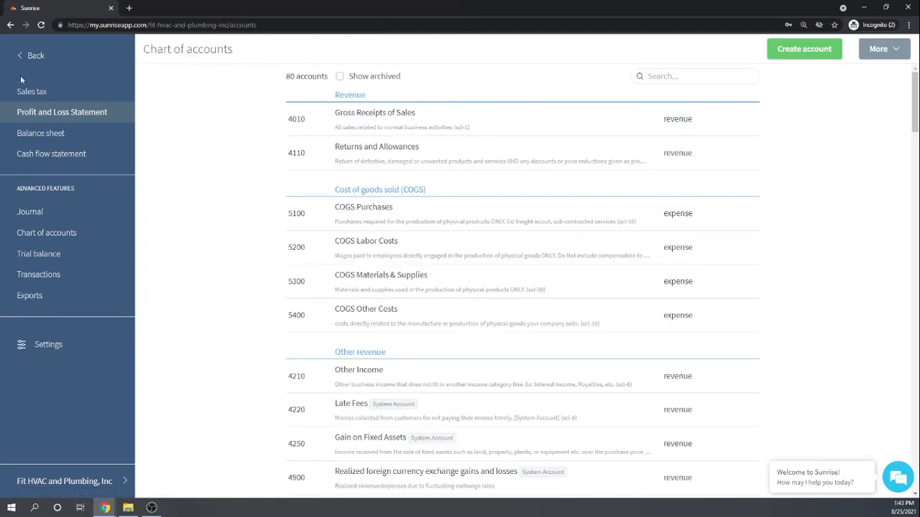
{"action": "left_click", "coordinate": [47, 115]}
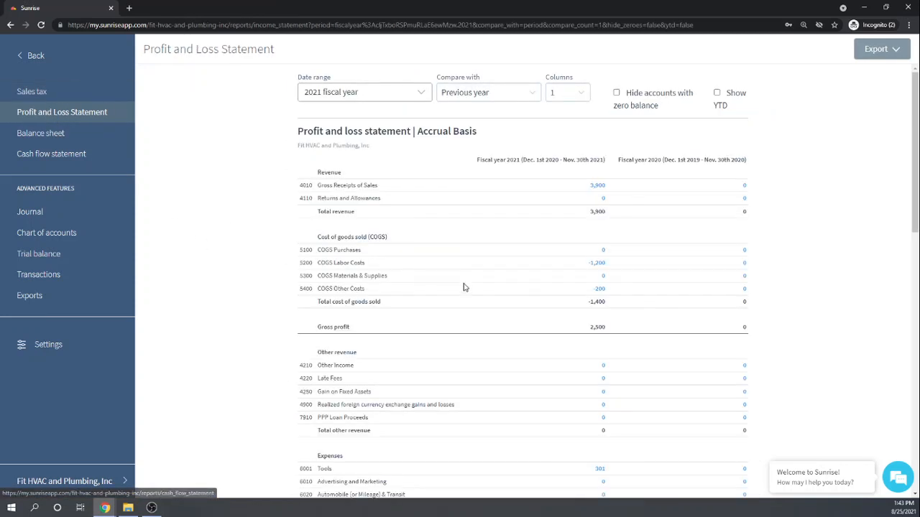
Step: Check the entries behind COGS Labor Costs in the profit and loss statement, and return to the report
{"action": "scroll", "coordinate": [658, 262], "scroll_direction": "down", "scroll_amount": 1}
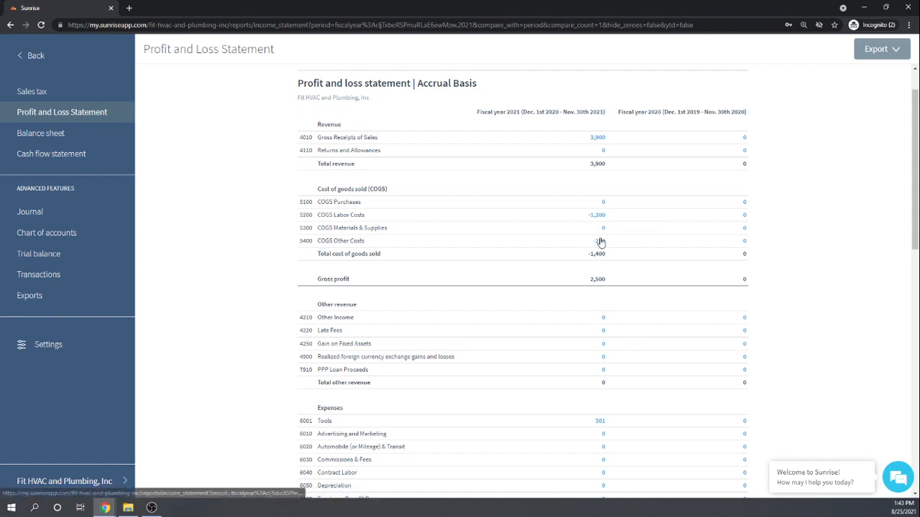
{"action": "scroll", "coordinate": [569, 292], "scroll_direction": "down", "scroll_amount": 1}
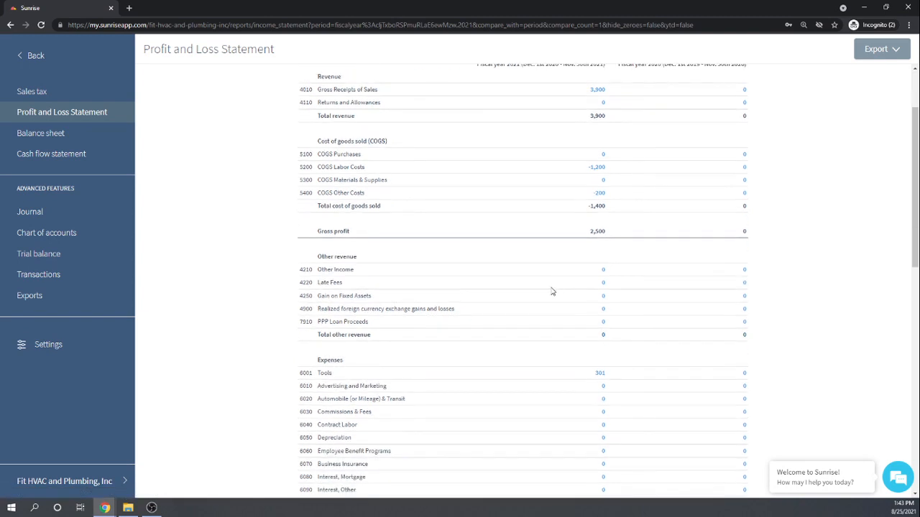
{"action": "left_click", "coordinate": [598, 168]}
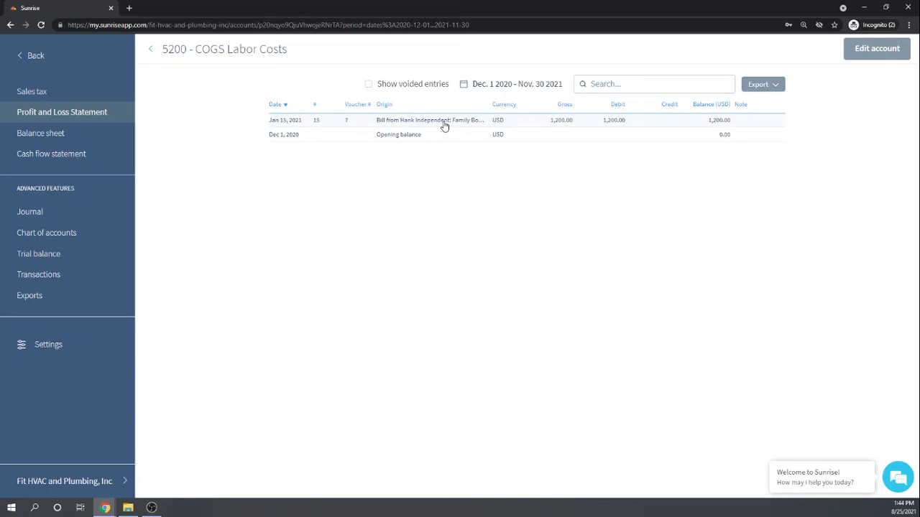
{"action": "left_click", "coordinate": [150, 52]}
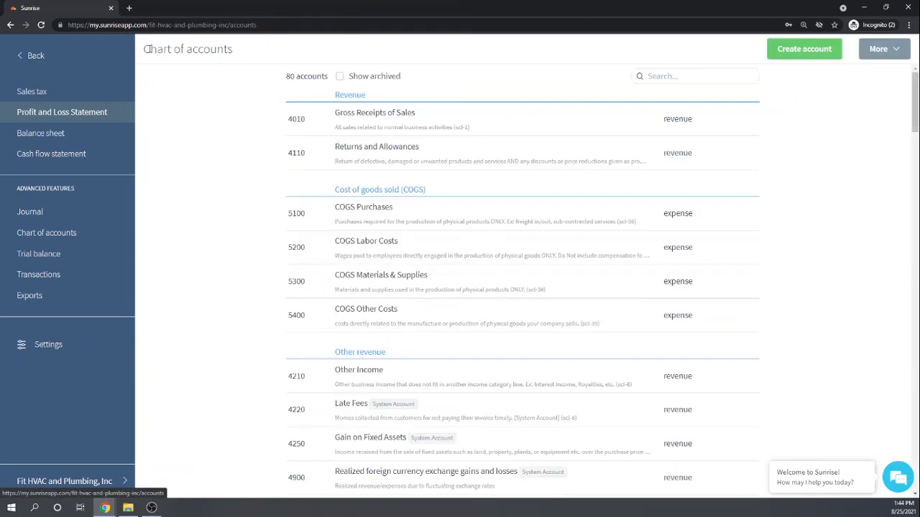
{"action": "left_click", "coordinate": [49, 118]}
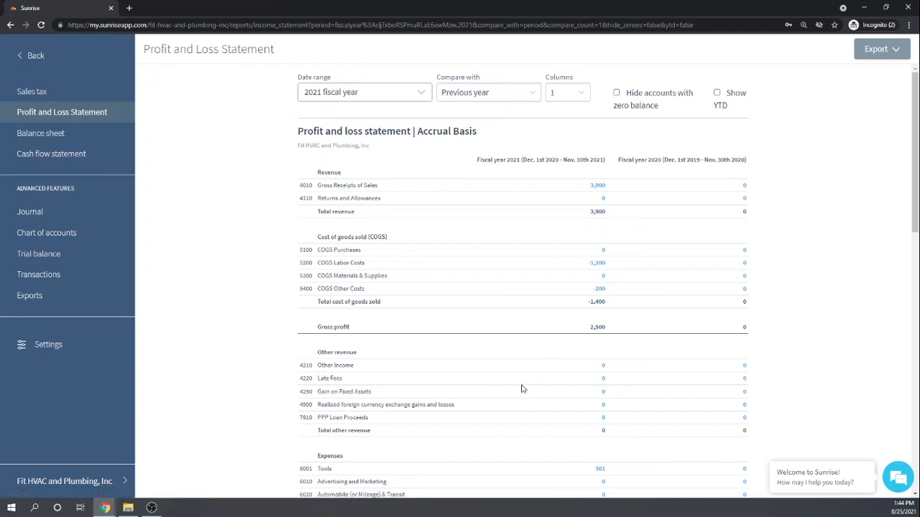
Step: Review the expense accounts and net income in the profit and loss statement
{"action": "scroll", "coordinate": [444, 425], "scroll_direction": "down", "scroll_amount": 5}
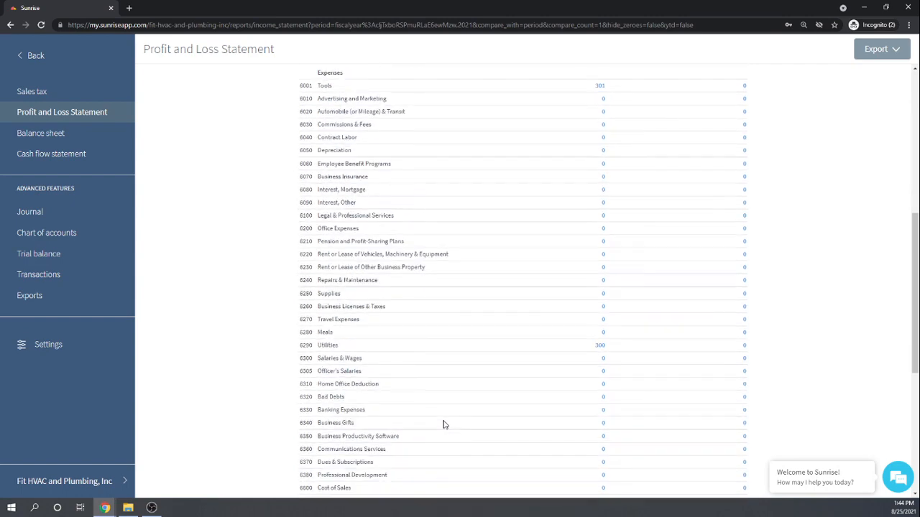
{"action": "scroll", "coordinate": [445, 425], "scroll_direction": "down", "scroll_amount": 4}
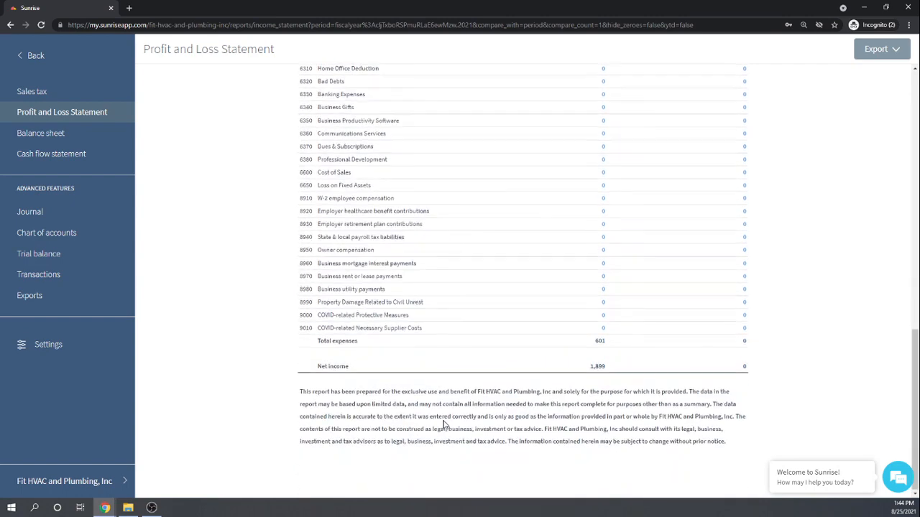
{"action": "scroll", "coordinate": [444, 424], "scroll_direction": "up", "scroll_amount": 3}
{"action": "scroll", "coordinate": [444, 424], "scroll_direction": "up", "scroll_amount": 6}
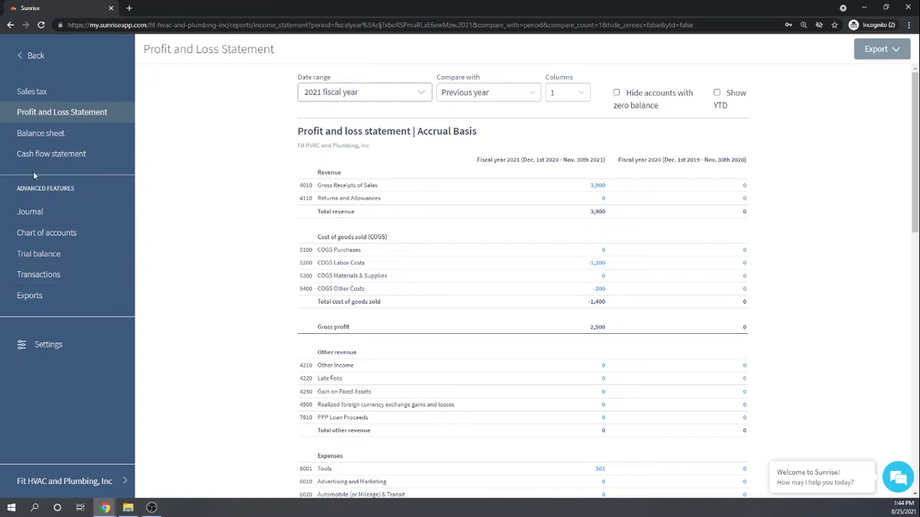
Step: Examine the balance sheet's assets and the entries behind the Inventory account, and leave the account's details
{"action": "left_click", "coordinate": [43, 134]}
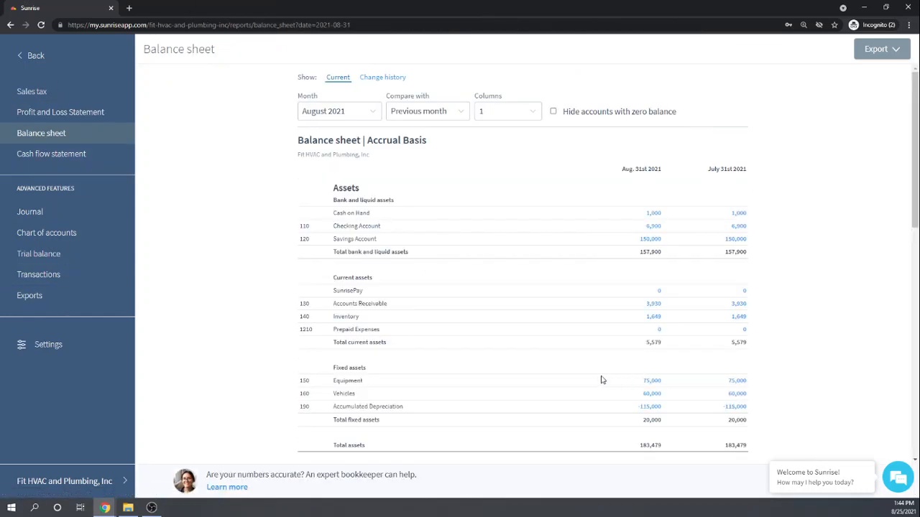
{"action": "scroll", "coordinate": [443, 251], "scroll_direction": "down", "scroll_amount": 1}
{"action": "scroll", "coordinate": [442, 251], "scroll_direction": "down", "scroll_amount": 2}
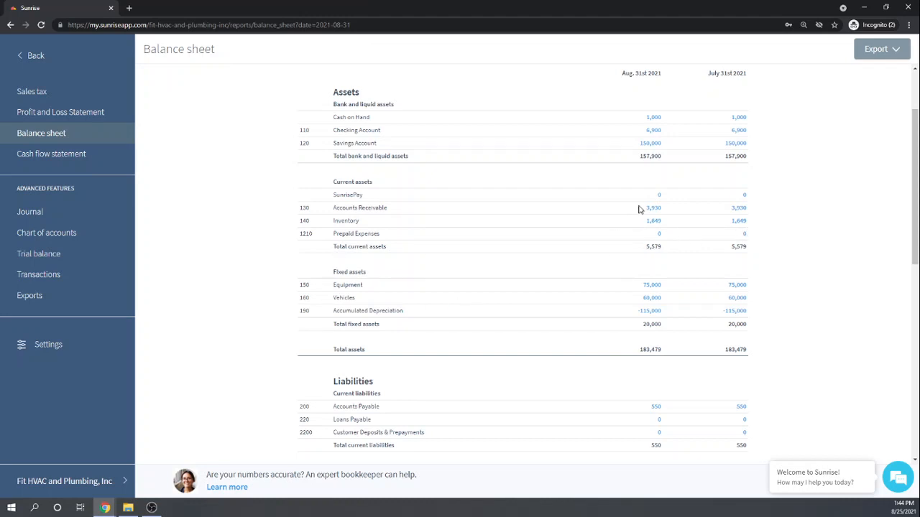
{"action": "left_click", "coordinate": [654, 222]}
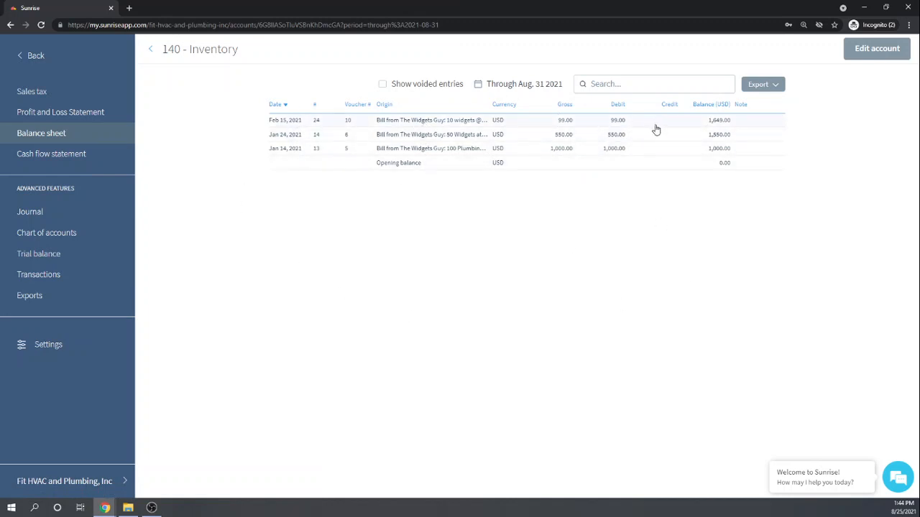
{"action": "left_click", "coordinate": [151, 50]}
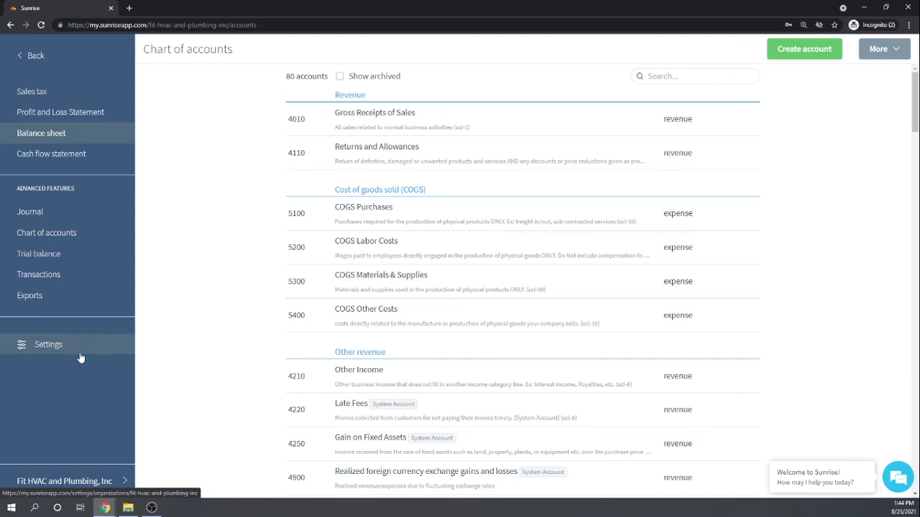
Step: Start a manual transaction dated 01/27/2021 with the description "Record COGS"
{"action": "left_click", "coordinate": [43, 280]}
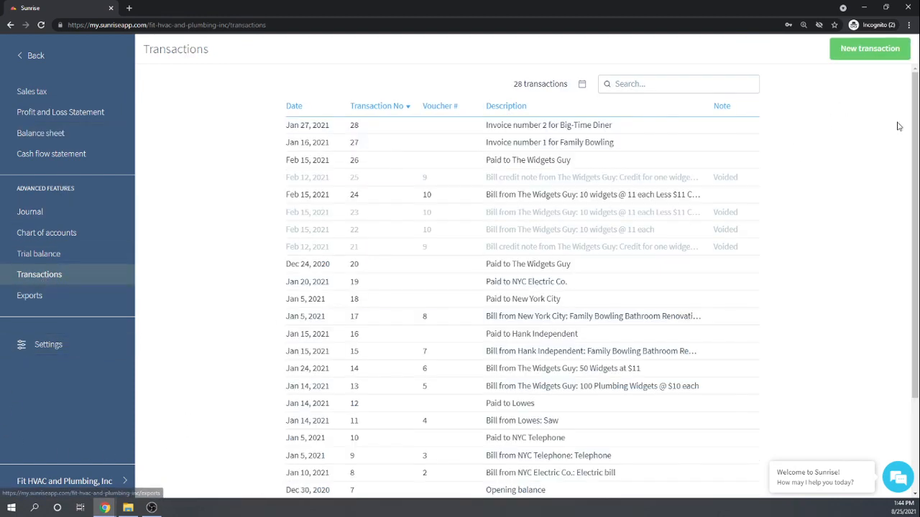
{"action": "left_click", "coordinate": [872, 51]}
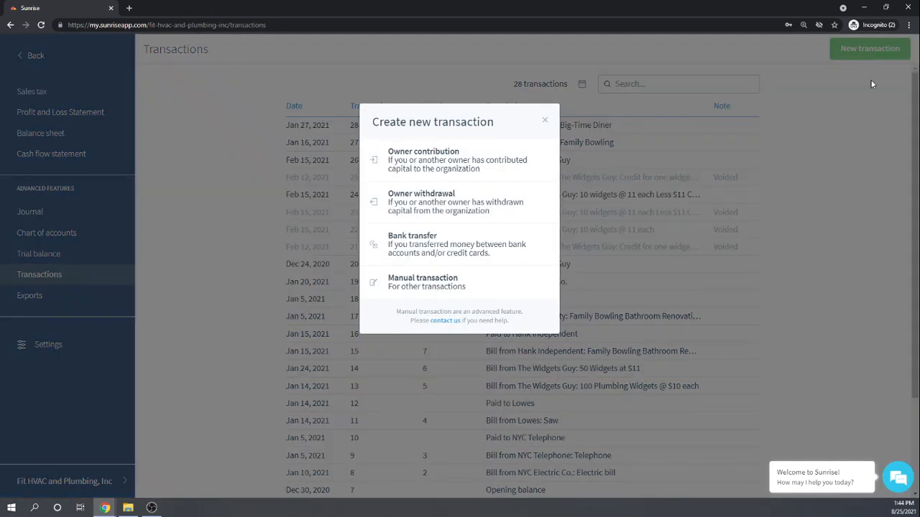
{"action": "left_click", "coordinate": [412, 284]}
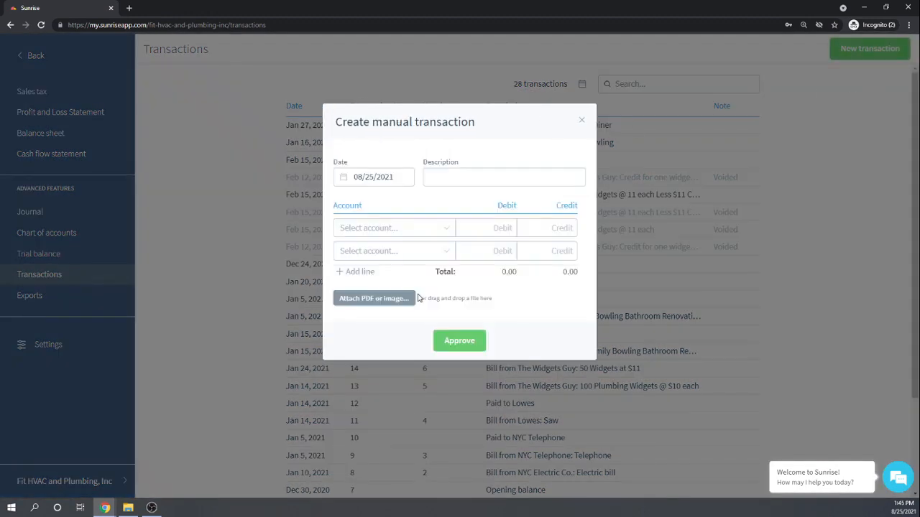
{"action": "left_click", "coordinate": [355, 180]}
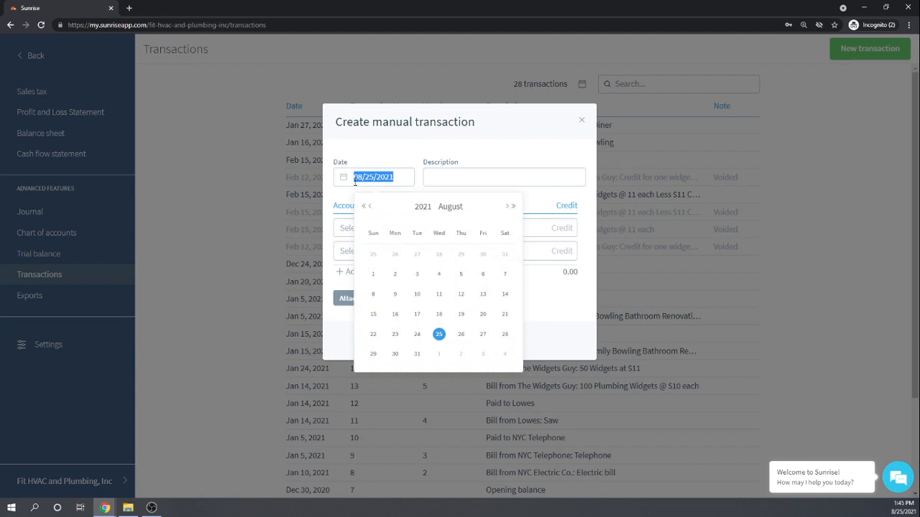
{"action": "type", "text": "01/27/2021"}
{"action": "key", "text": "Tab"}
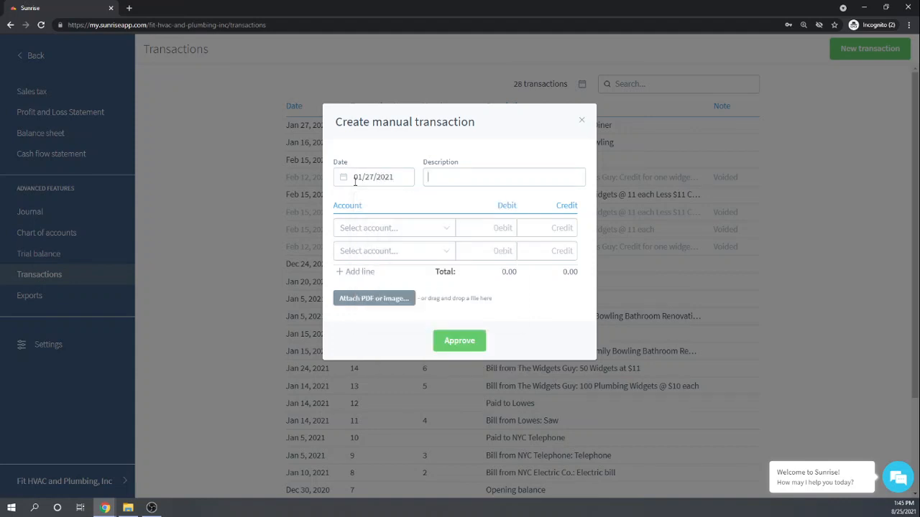
{"action": "type", "text": "Record COGS"}
{"action": "key", "text": "Tab"}
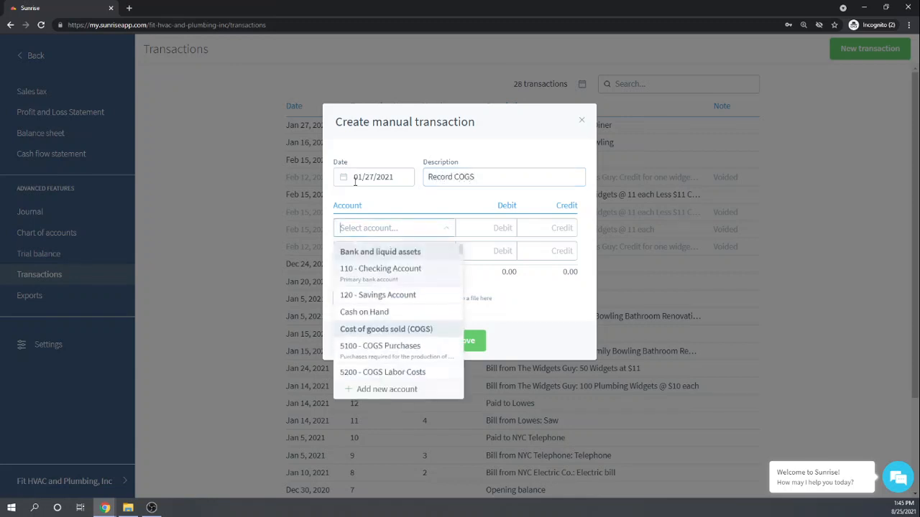
Step: Debit 206.67 to account 5100 - COGS Purchases on the transaction's first line
{"action": "scroll", "coordinate": [405, 296], "scroll_direction": "down", "scroll_amount": 2}
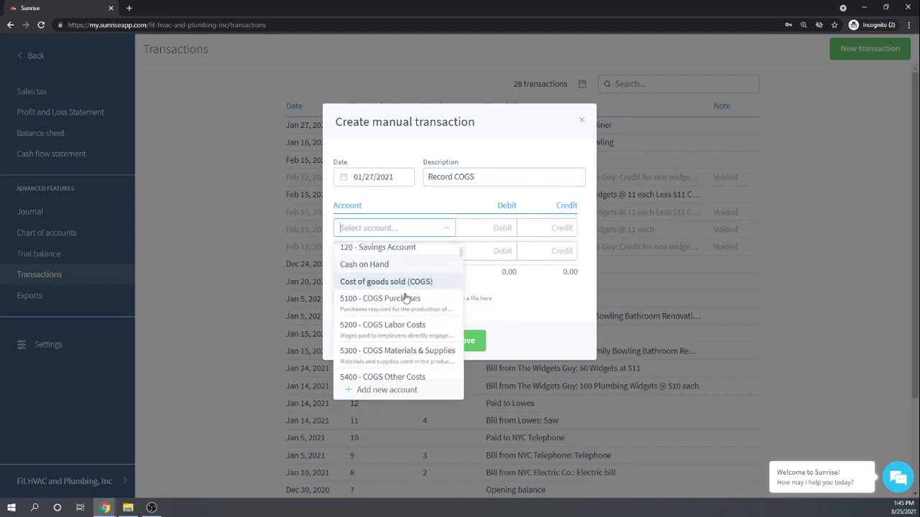
{"action": "scroll", "coordinate": [406, 302], "scroll_direction": "down", "scroll_amount": 2}
{"action": "scroll", "coordinate": [424, 352], "scroll_direction": "up", "scroll_amount": 2}
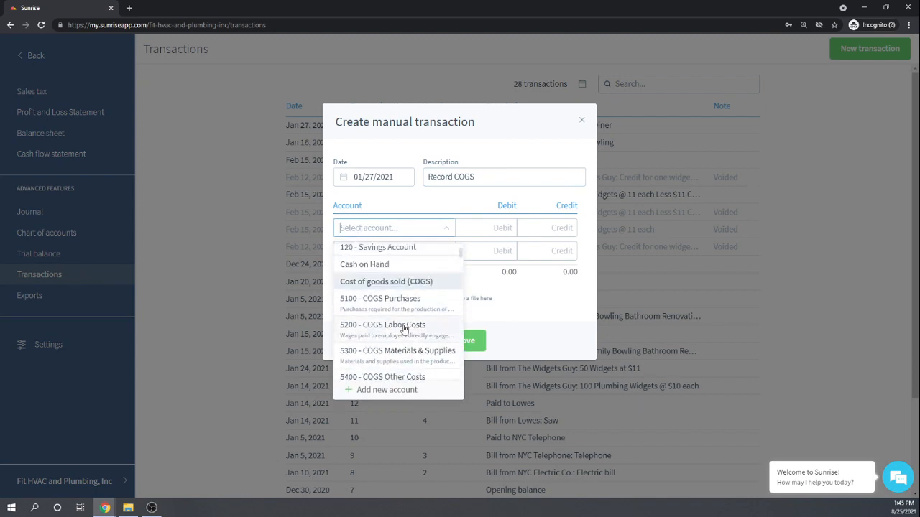
{"action": "left_click", "coordinate": [388, 301]}
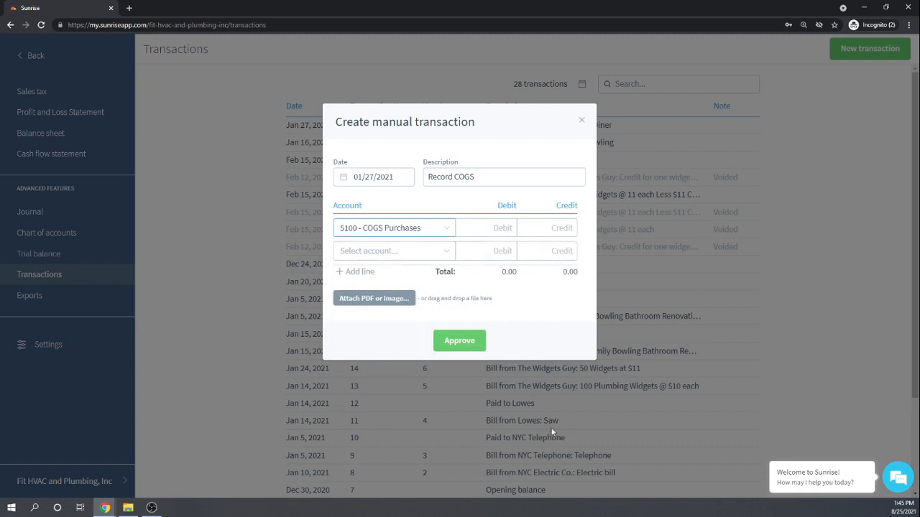
{"action": "key", "text": "Tab"}
{"action": "type", "text": "206.67"}
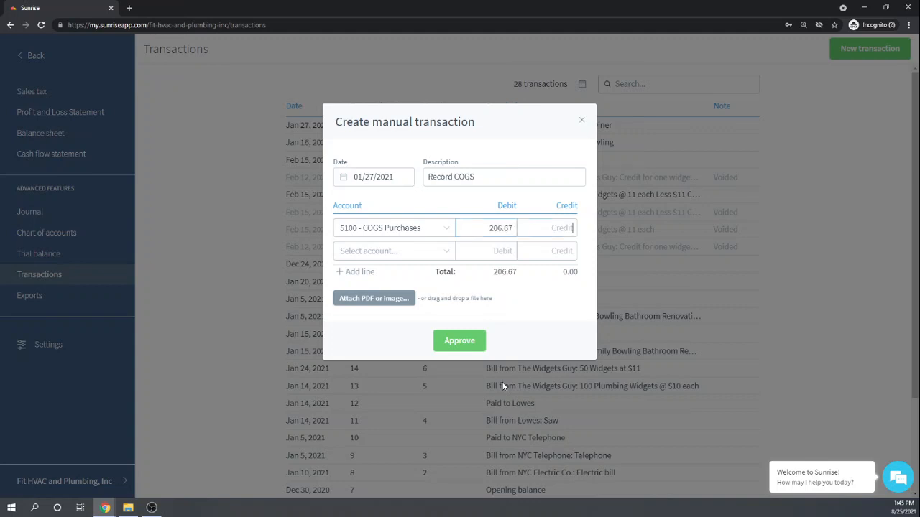
Step: Credit 206.67 to account 140 - Inventory on the second line and approve the transaction
{"action": "key", "text": "Tab"}
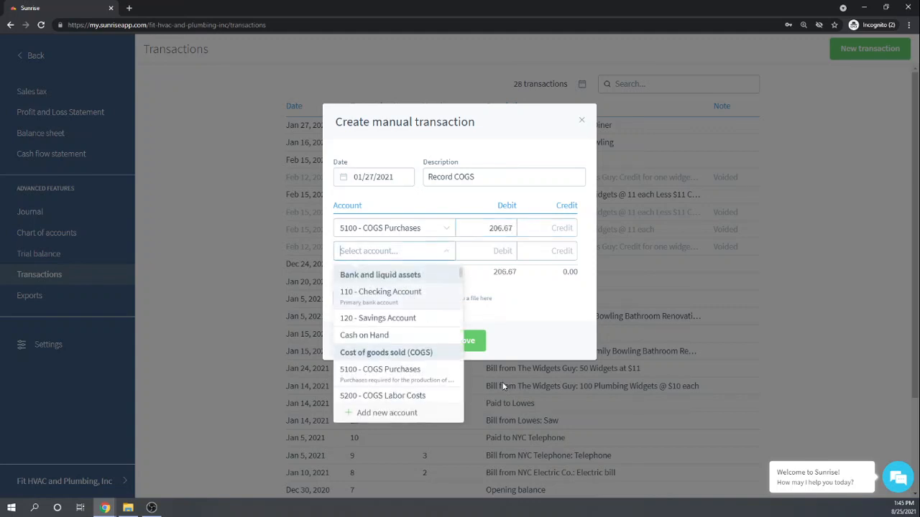
{"action": "type", "text": "Inv"}
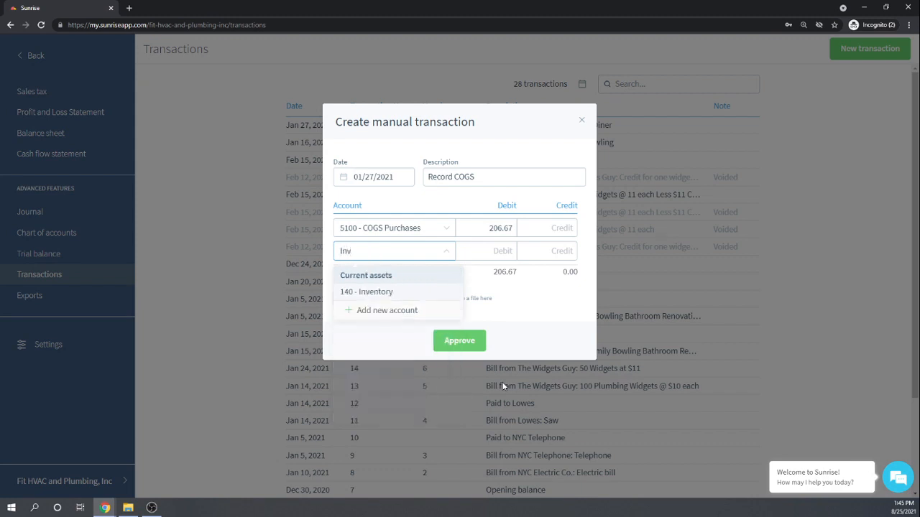
{"action": "left_click", "coordinate": [367, 292]}
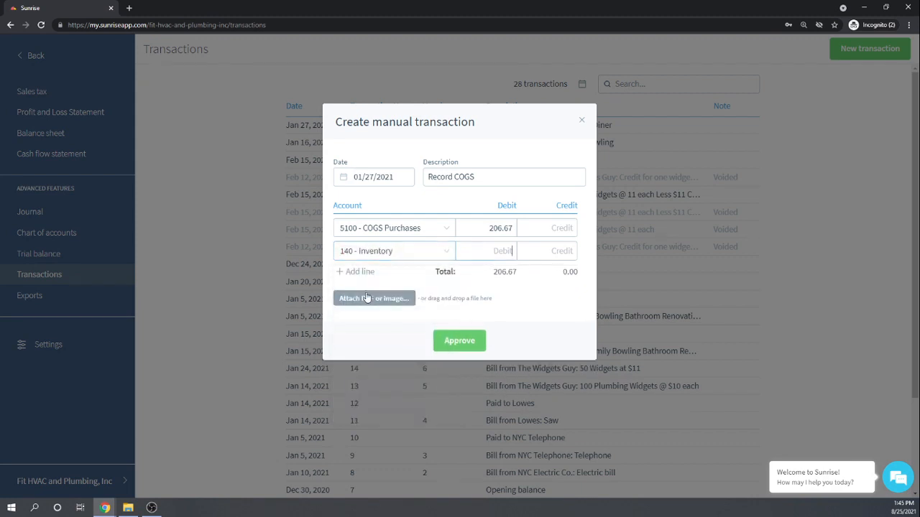
{"action": "key", "text": "Tab"}
{"action": "type", "text": "206.67"}
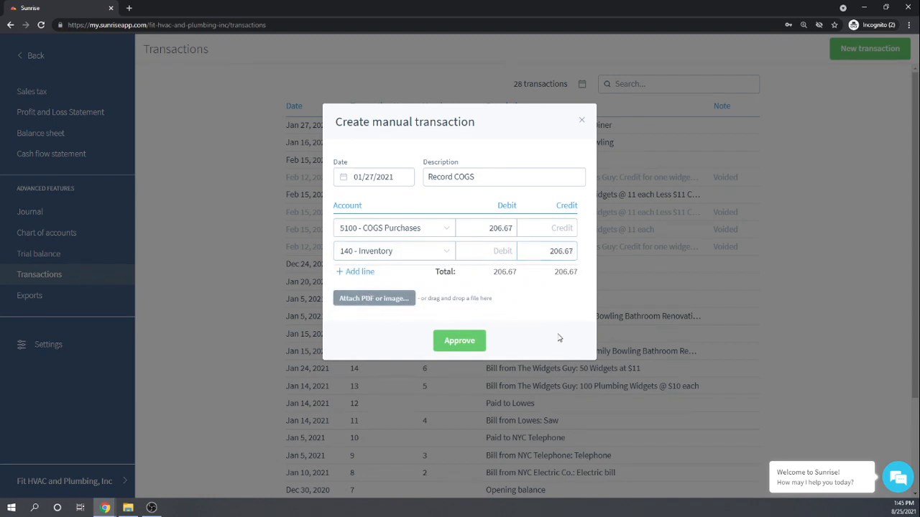
{"action": "left_click", "coordinate": [454, 343]}
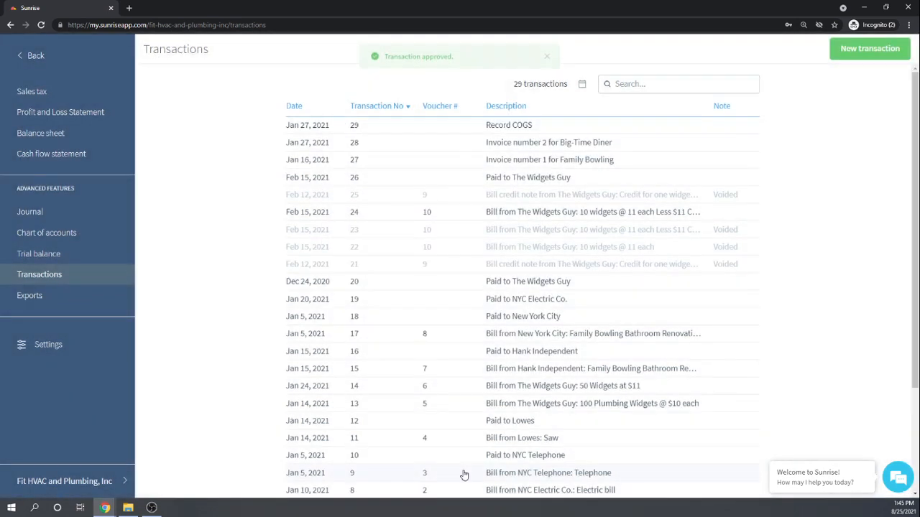
Step: Check COGS Purchases in the profit and loss statement and the balance sheet's Inventory entries, and leave the account's details
{"action": "left_click", "coordinate": [40, 117]}
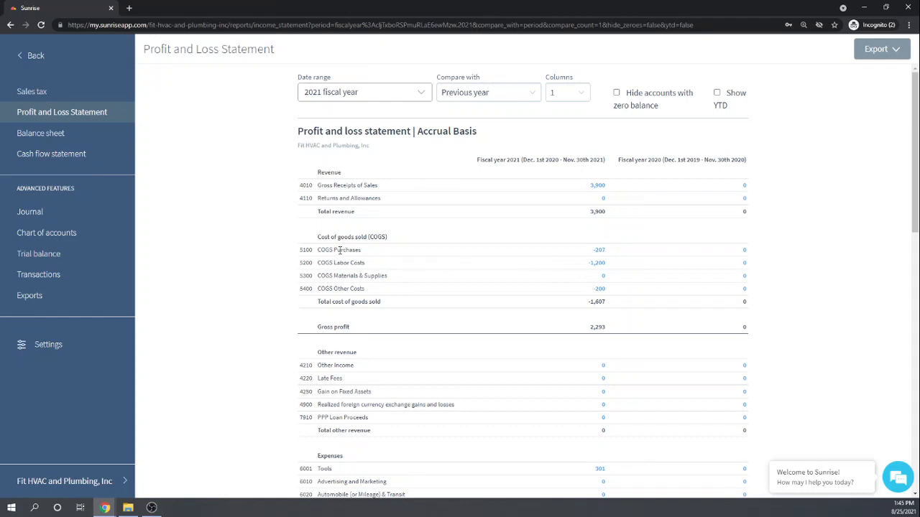
{"action": "left_click", "coordinate": [40, 133]}
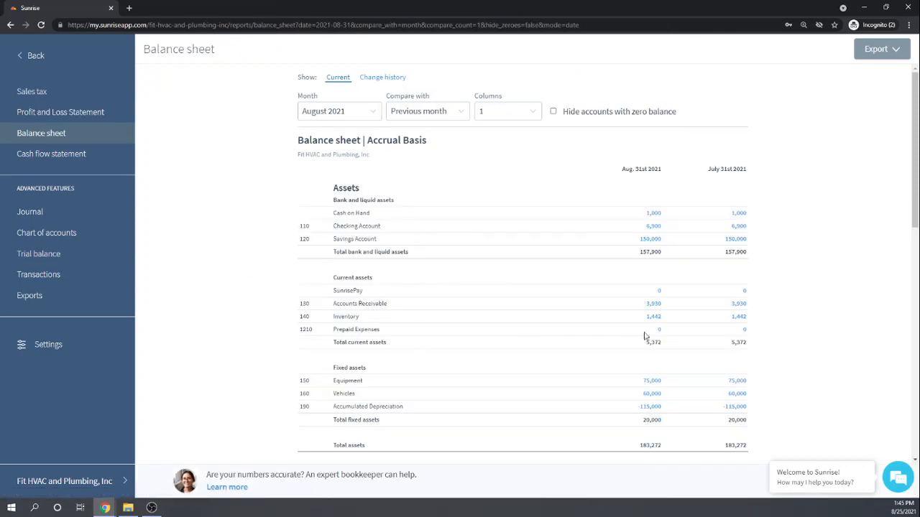
{"action": "left_click", "coordinate": [656, 317]}
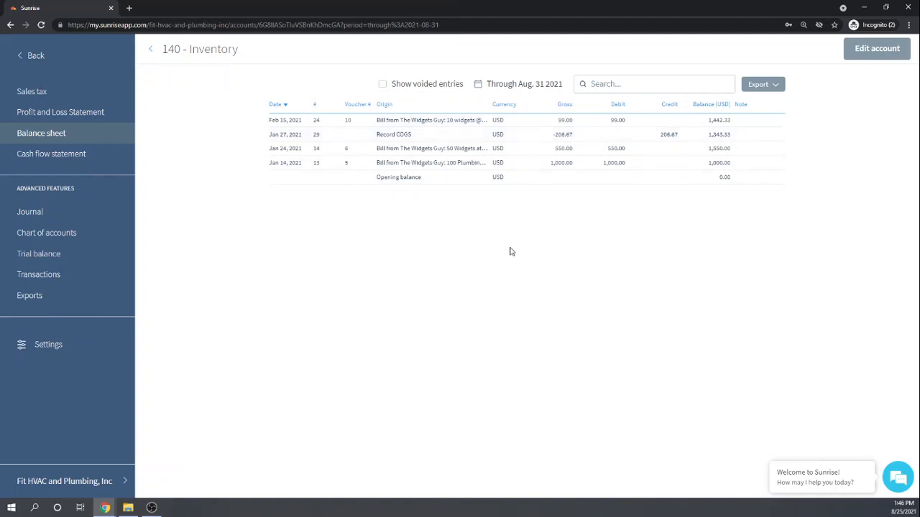
{"action": "left_click", "coordinate": [149, 51]}
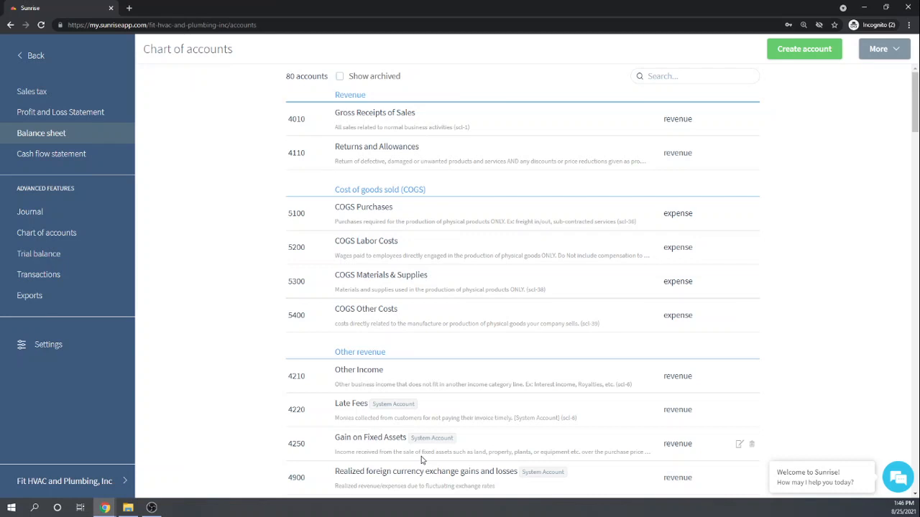
{"action": "left_click", "coordinate": [422, 460]}
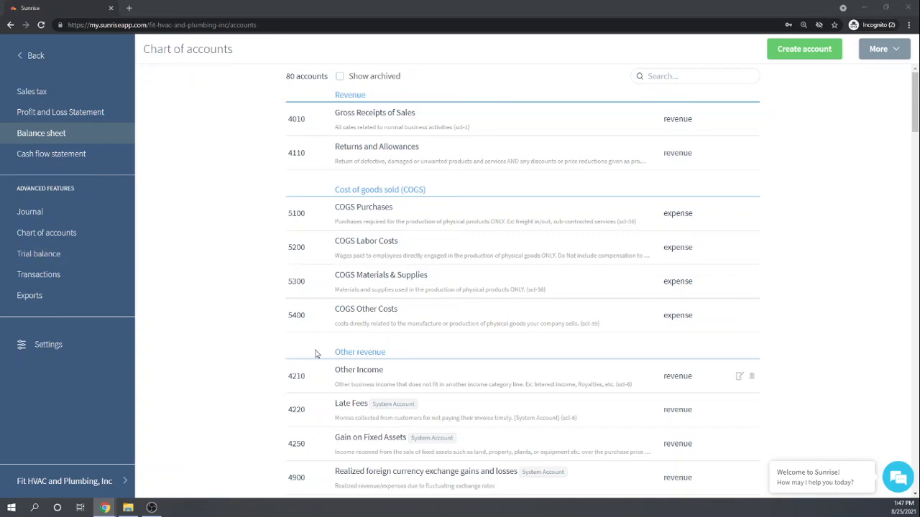
Step: Return to the main business area and start a new invoice
{"action": "left_click", "coordinate": [39, 58]}
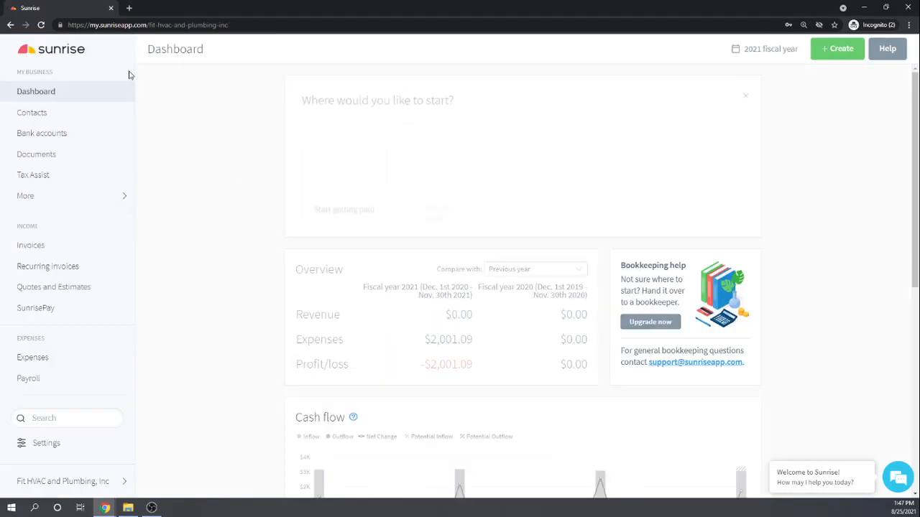
{"action": "left_click", "coordinate": [25, 247]}
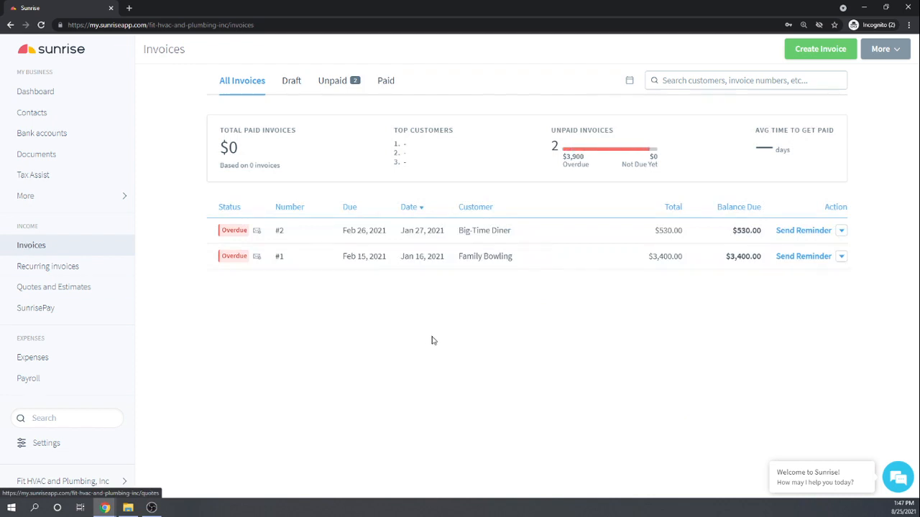
{"action": "left_click", "coordinate": [821, 50]}
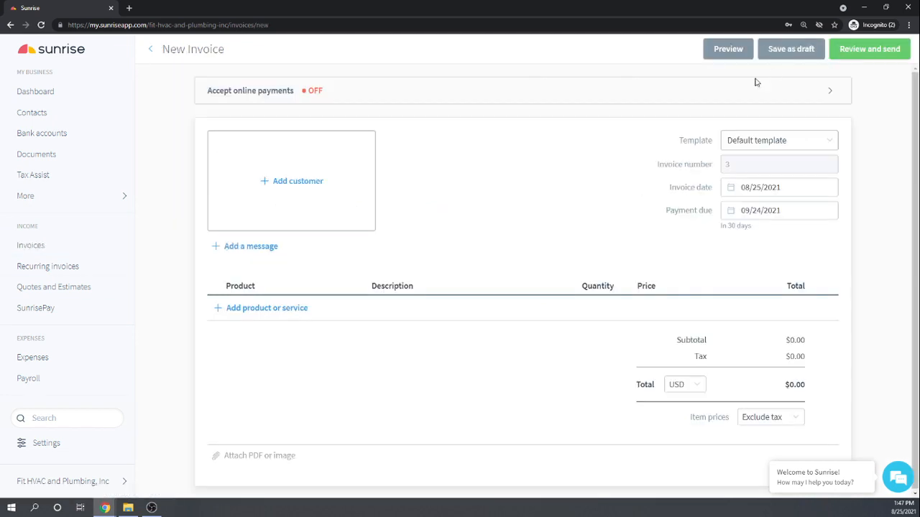
Step: Create the business customer "Trampoline City" in the United States of America for the new invoice
{"action": "left_click", "coordinate": [294, 185]}
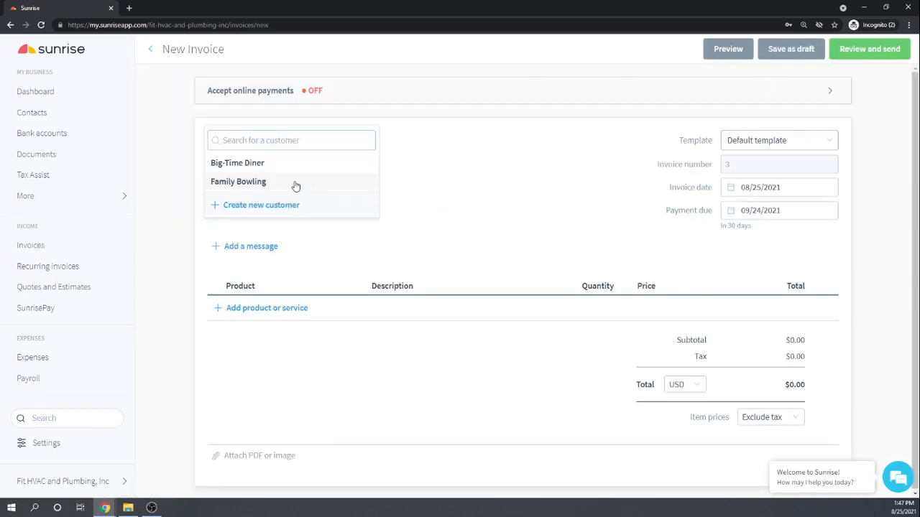
{"action": "type", "text": "Trampol"}
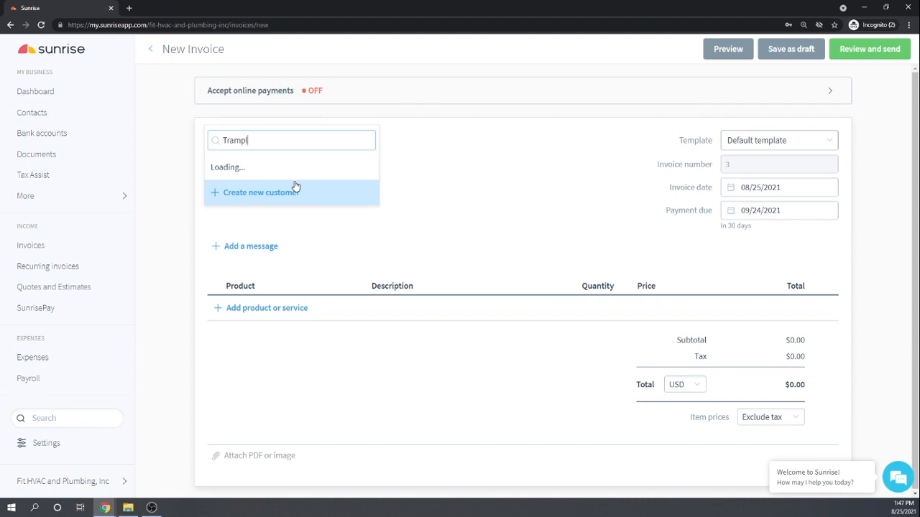
{"action": "type", "text": "ine City"}
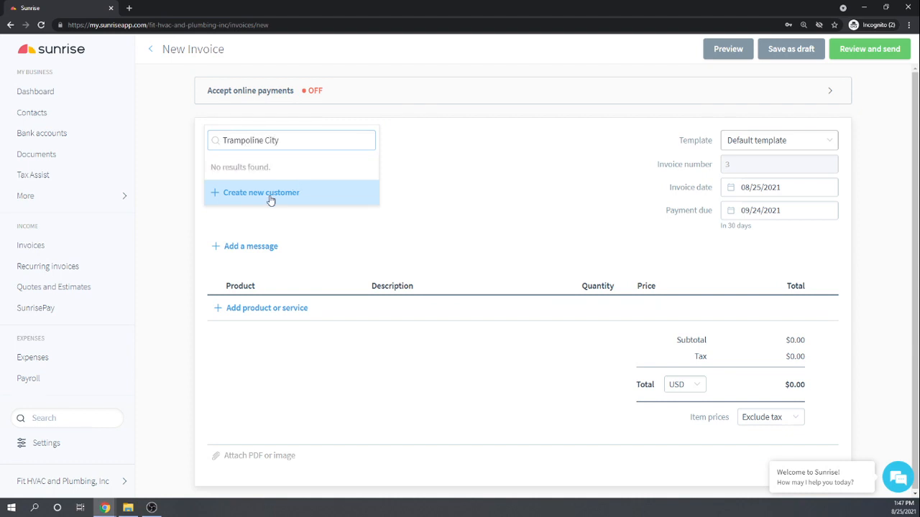
{"action": "left_click", "coordinate": [268, 199]}
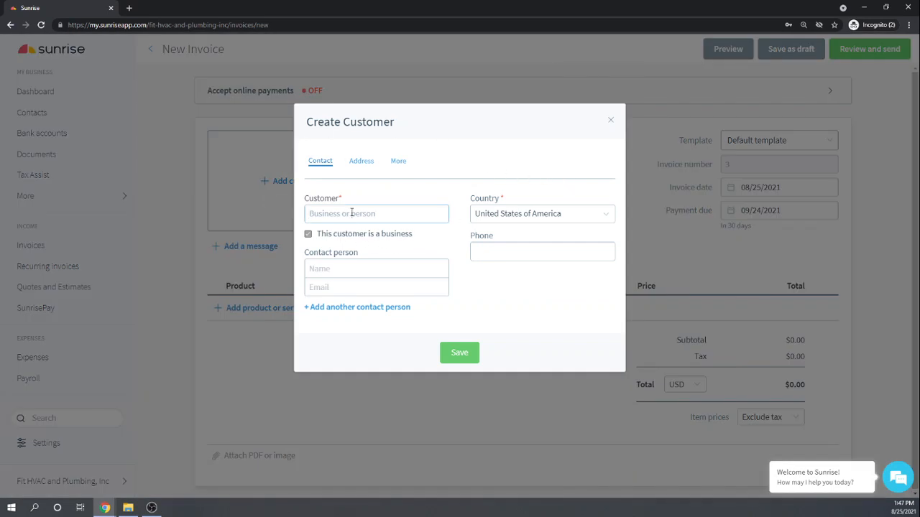
{"action": "type", "text": "Tram"}
{"action": "type", "text": "pl"}
{"action": "type", "text": "oline"}
{"action": "type", "text": " City"}
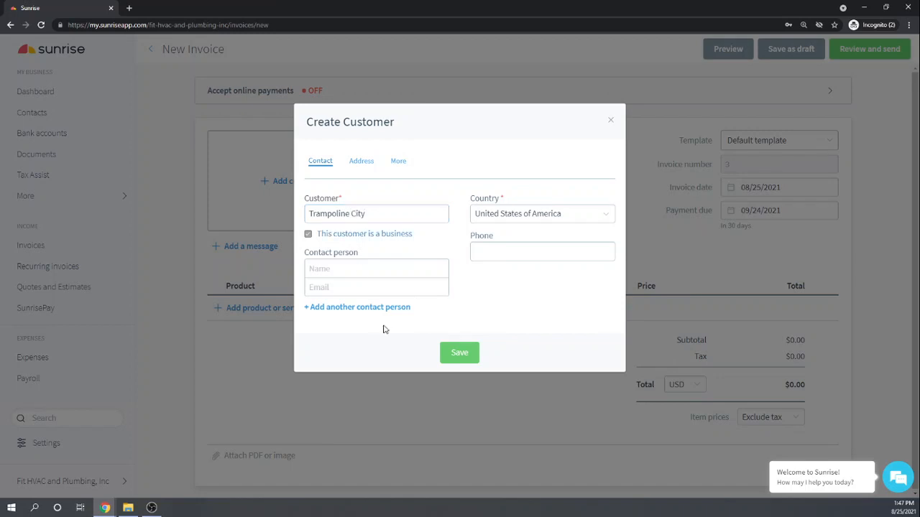
{"action": "left_click", "coordinate": [451, 362]}
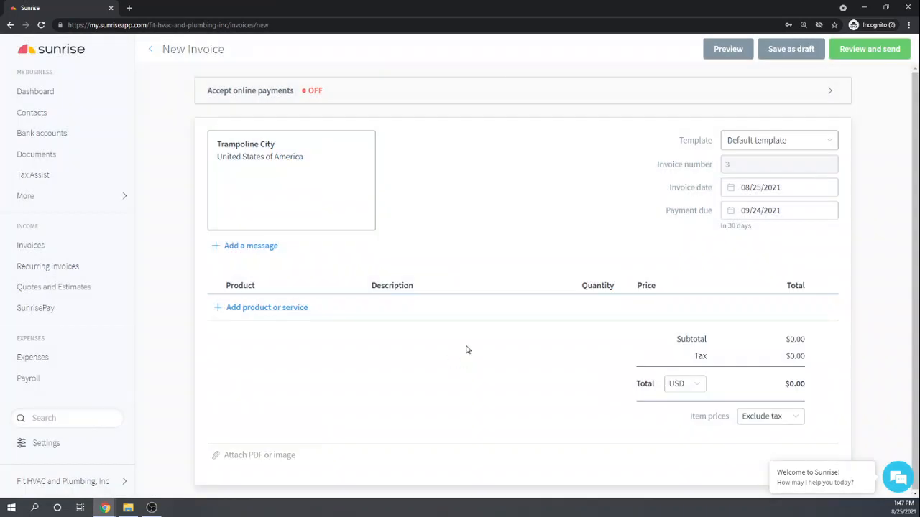
Step: Apply Default template 1 to the invoice and set its invoice date to 01/31/2021
{"action": "left_click", "coordinate": [830, 143]}
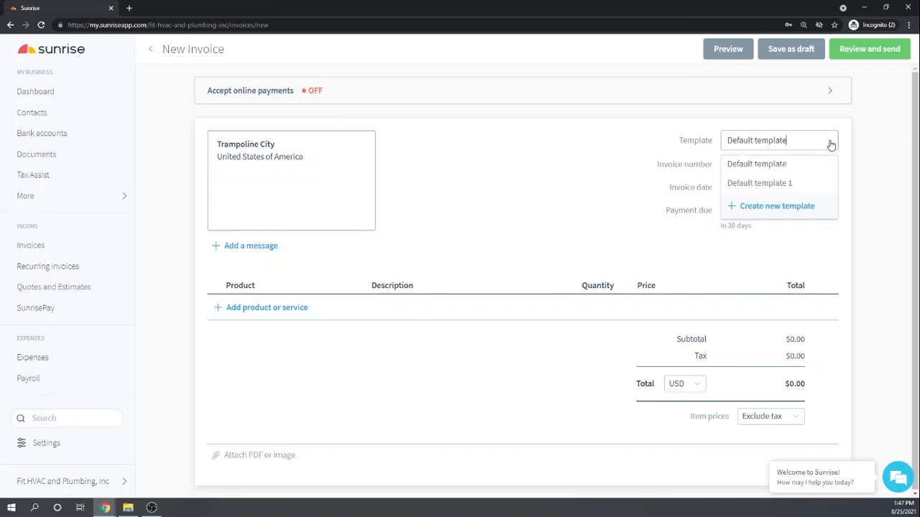
{"action": "left_click", "coordinate": [779, 183]}
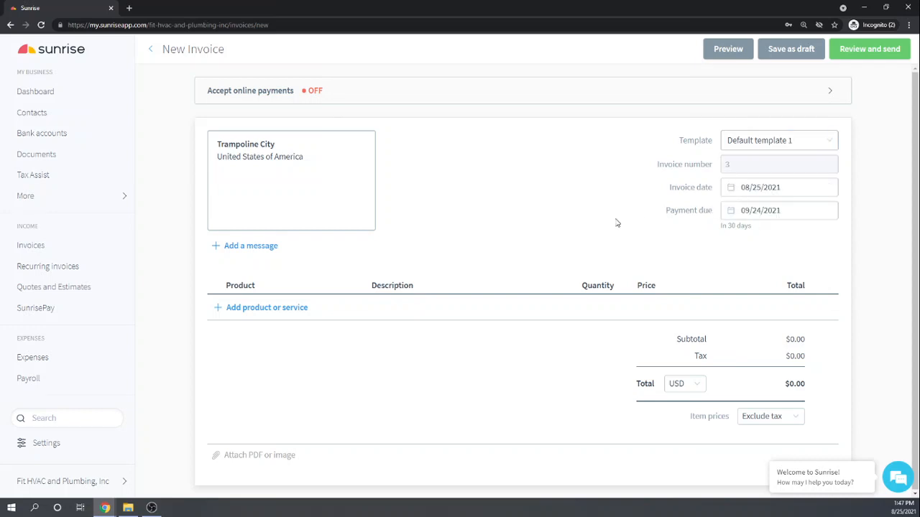
{"action": "left_click", "coordinate": [769, 189]}
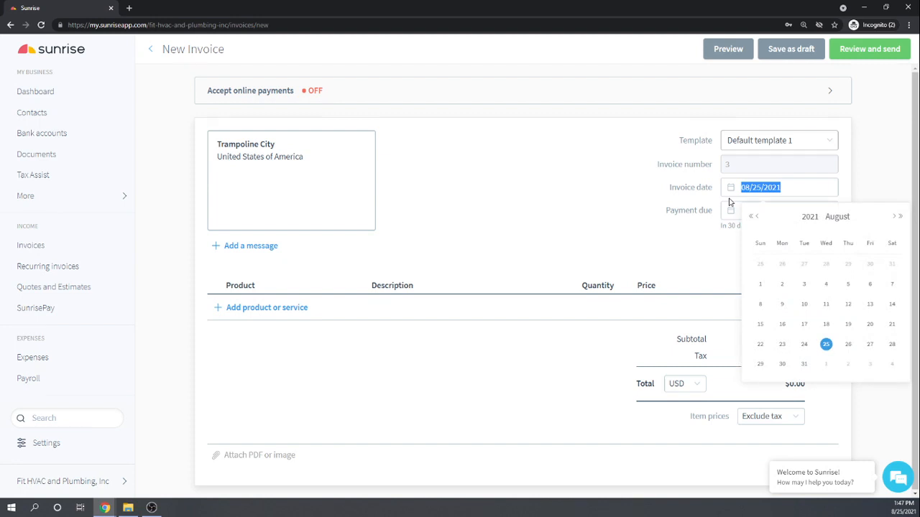
{"action": "type", "text": "01/31/"}
{"action": "left_click", "coordinate": [729, 204]}
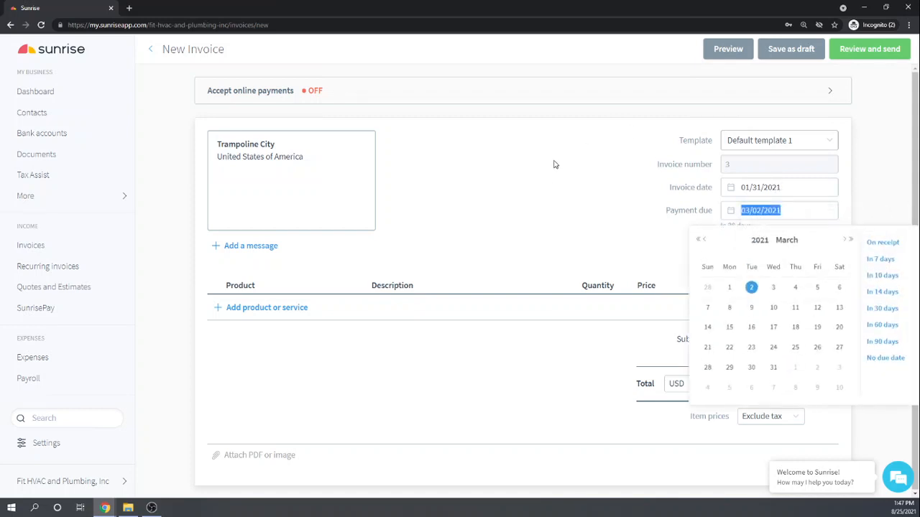
{"action": "left_click", "coordinate": [544, 181]}
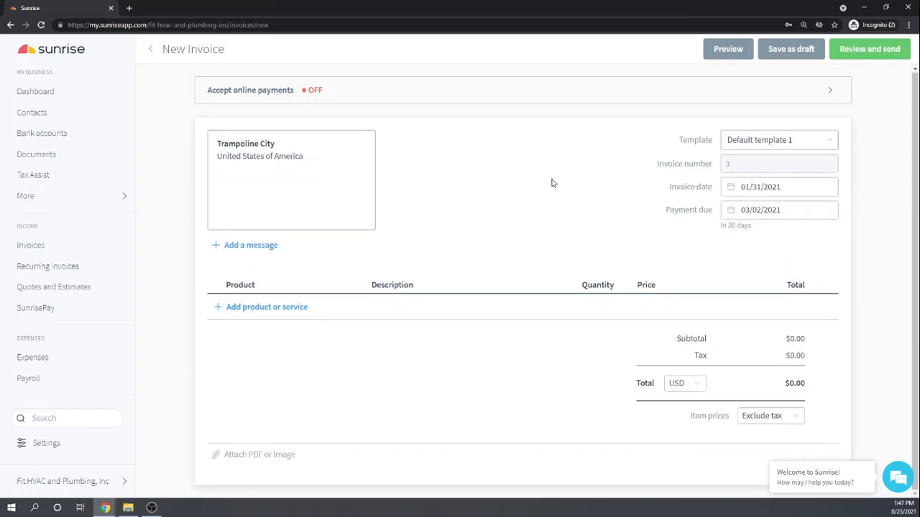
Step: Open the product and service selection for the invoice's first line
{"action": "left_click", "coordinate": [262, 309]}
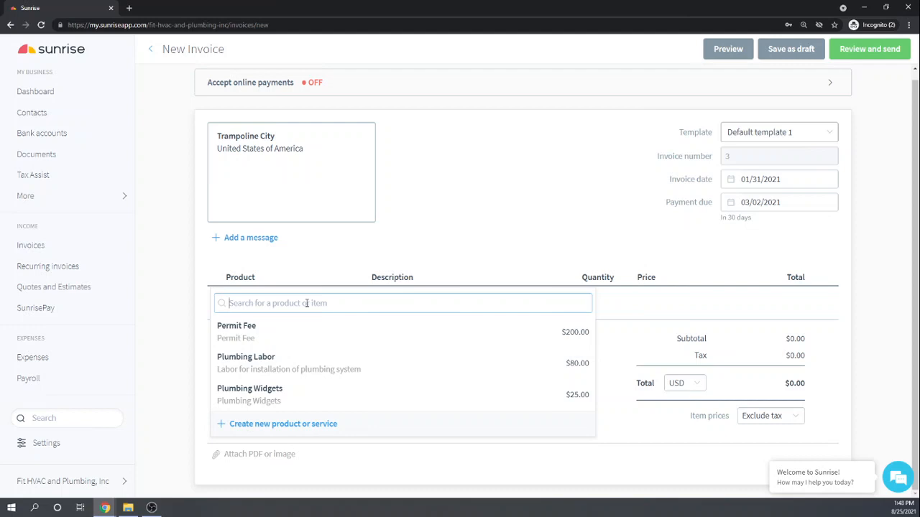
Step: Create "Service Contract" as a new product on the invoice's first line
{"action": "type", "text": "Service o"}
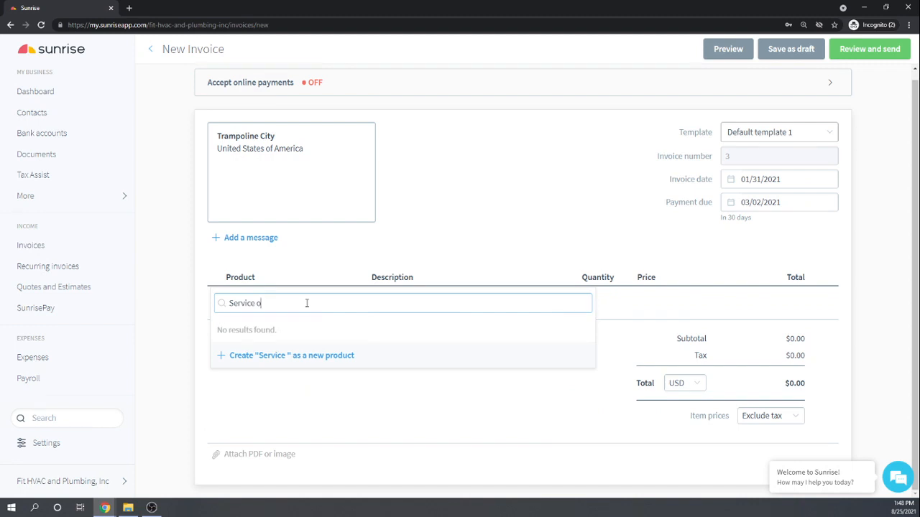
{"action": "type", "text": "nontrac"}
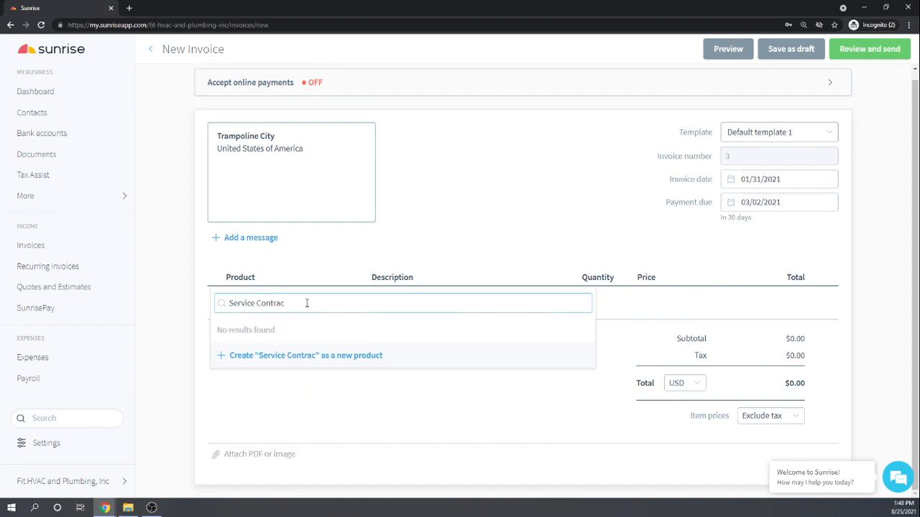
{"action": "type", "text": "t"}
{"action": "left_click", "coordinate": [288, 361]}
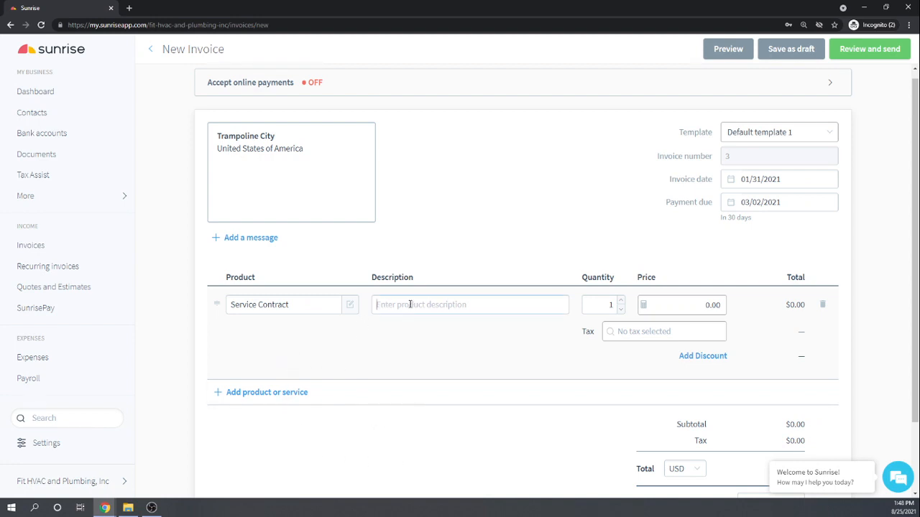
Step: Describe the invoice line as "Service Contract" and set its price to 100, leaving the tax unselected
{"action": "type", "text": "Service Contract"}
{"action": "key", "text": "Tab"}
{"action": "key", "text": "Tab"}
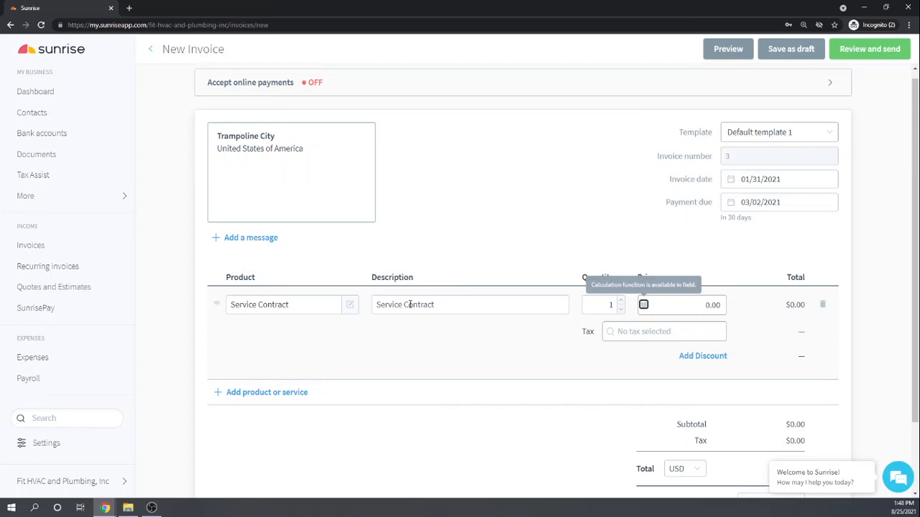
{"action": "key", "text": "Tab"}
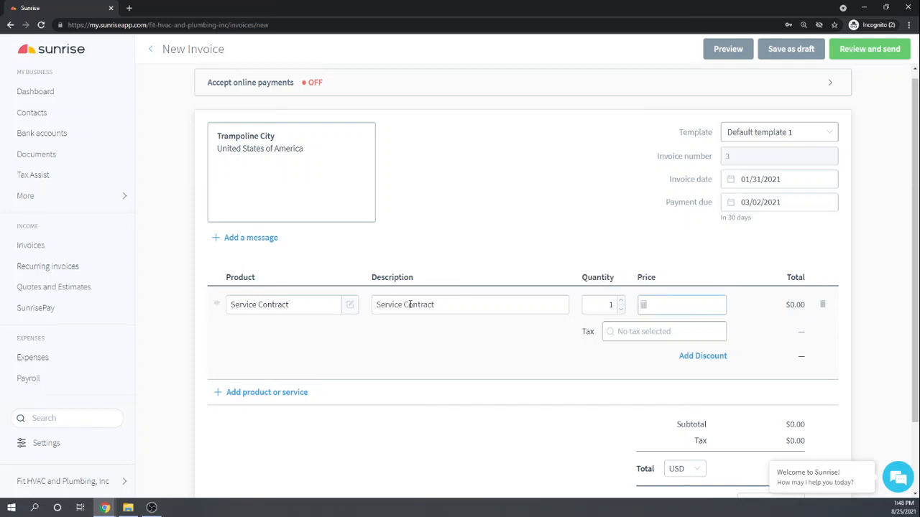
{"action": "type", "text": "100"}
{"action": "key", "text": "Tab"}
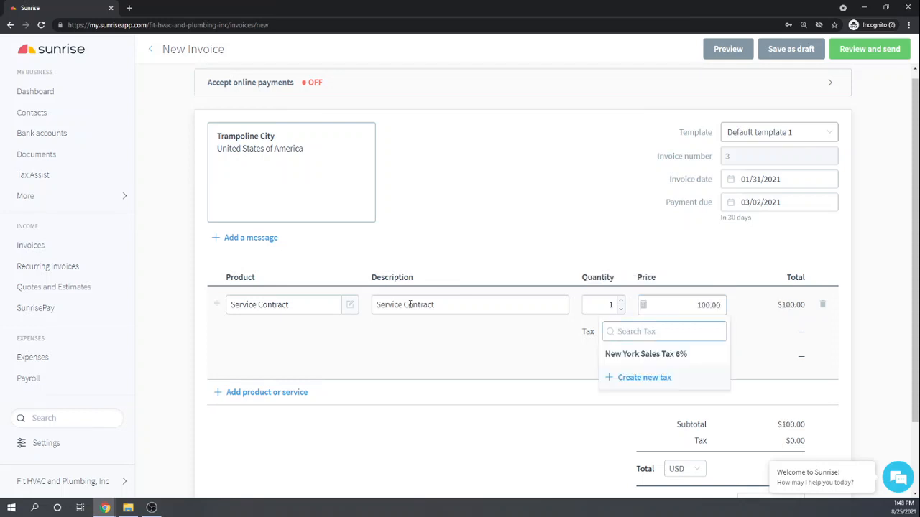
{"action": "key", "text": "Tab"}
{"action": "left_click", "coordinate": [442, 437]}
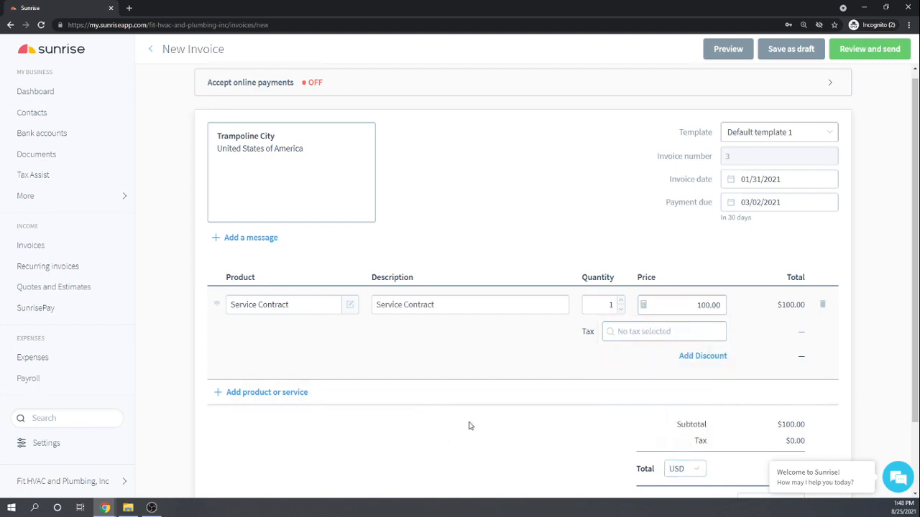
Step: Check over the new Trampoline City invoice and finalize it for review and sending without enabling online payments
{"action": "scroll", "coordinate": [469, 426], "scroll_direction": "down", "scroll_amount": 2}
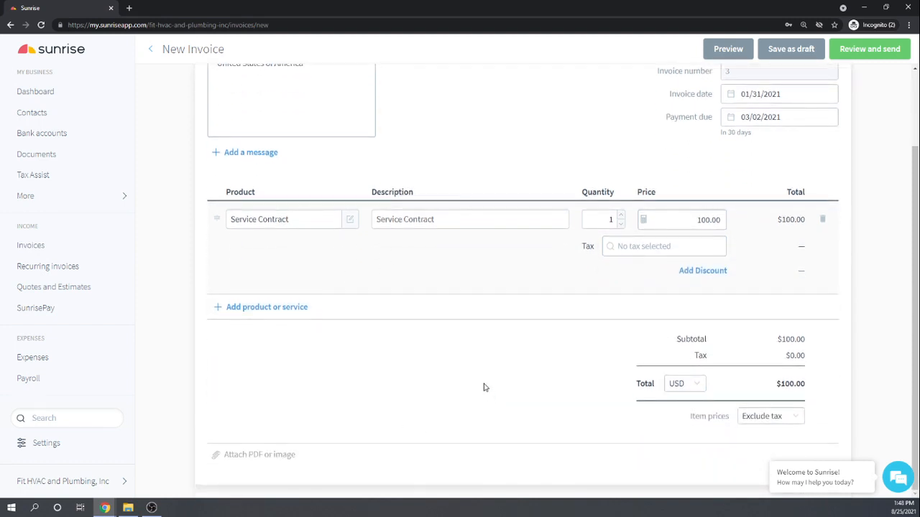
{"action": "scroll", "coordinate": [483, 386], "scroll_direction": "up", "scroll_amount": 2}
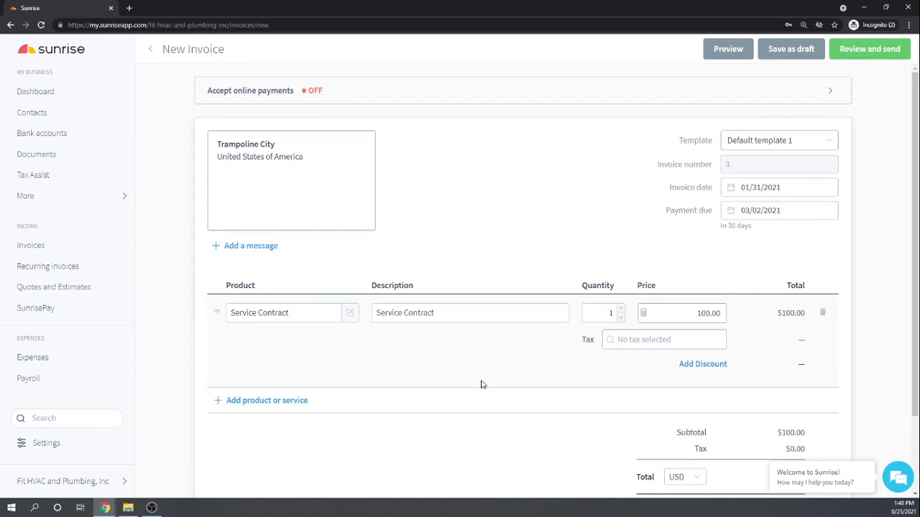
{"action": "scroll", "coordinate": [482, 384], "scroll_direction": "down", "scroll_amount": 2}
{"action": "scroll", "coordinate": [482, 385], "scroll_direction": "up", "scroll_amount": 2}
{"action": "scroll", "coordinate": [481, 384], "scroll_direction": "down", "scroll_amount": 2}
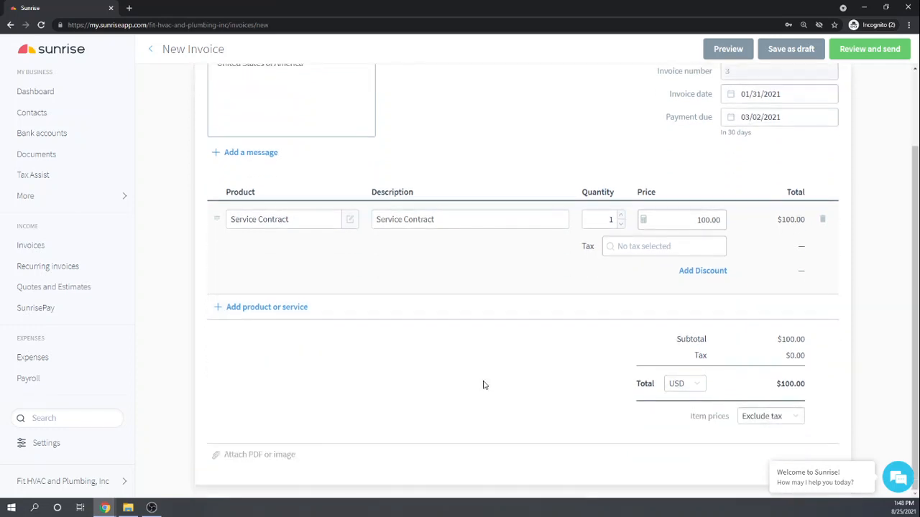
{"action": "scroll", "coordinate": [484, 385], "scroll_direction": "up", "scroll_amount": 2}
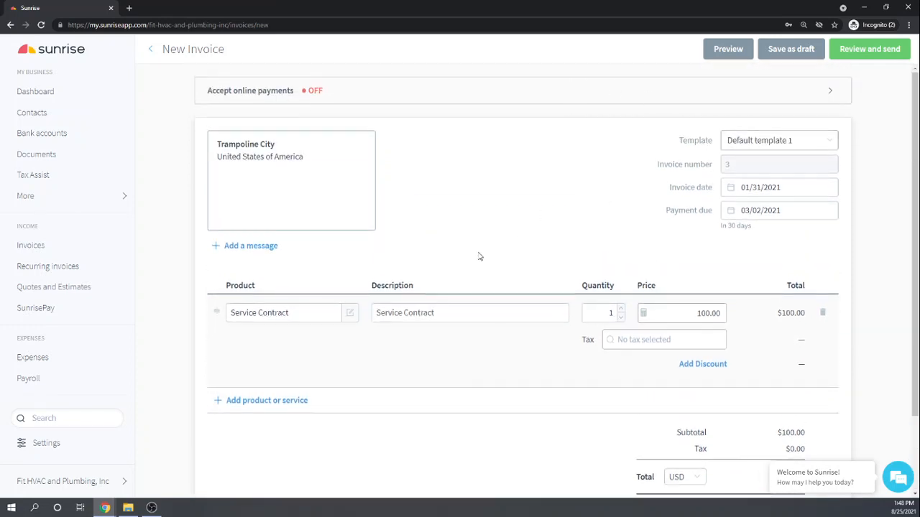
{"action": "left_click", "coordinate": [878, 48]}
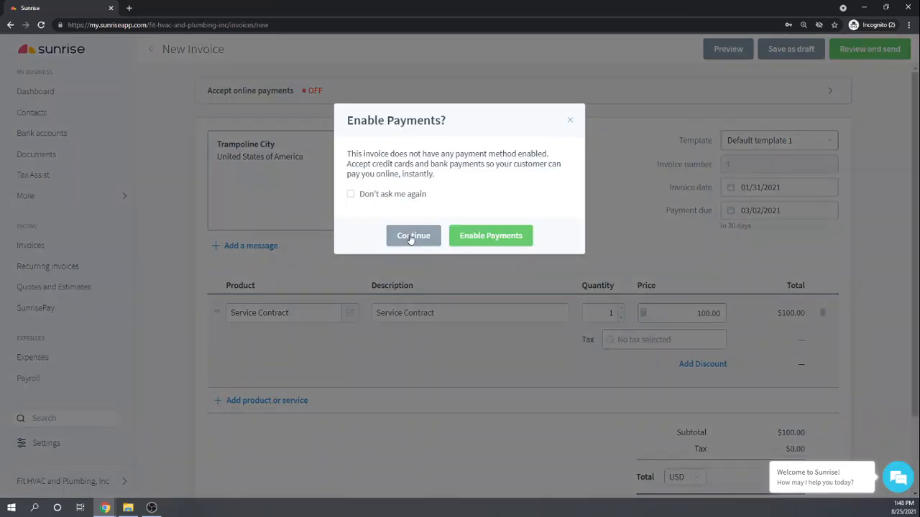
{"action": "left_click", "coordinate": [411, 238]}
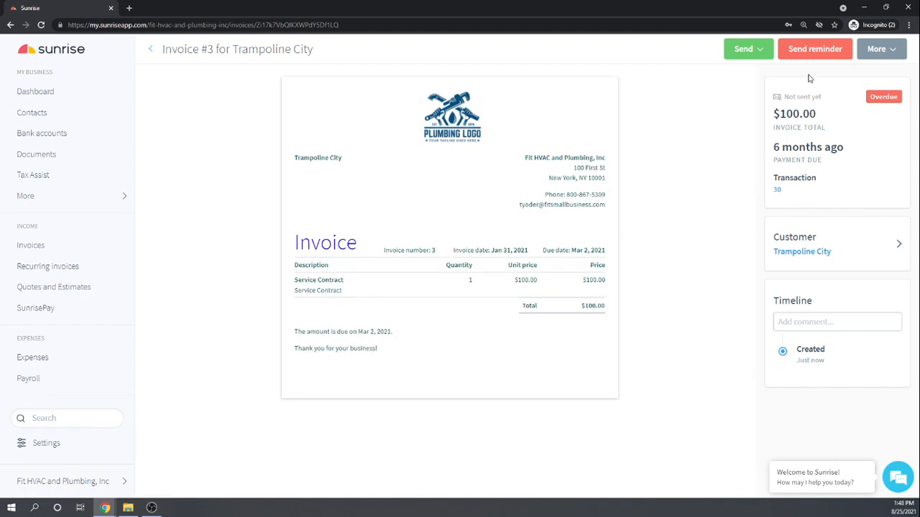
{"action": "left_click", "coordinate": [893, 51]}
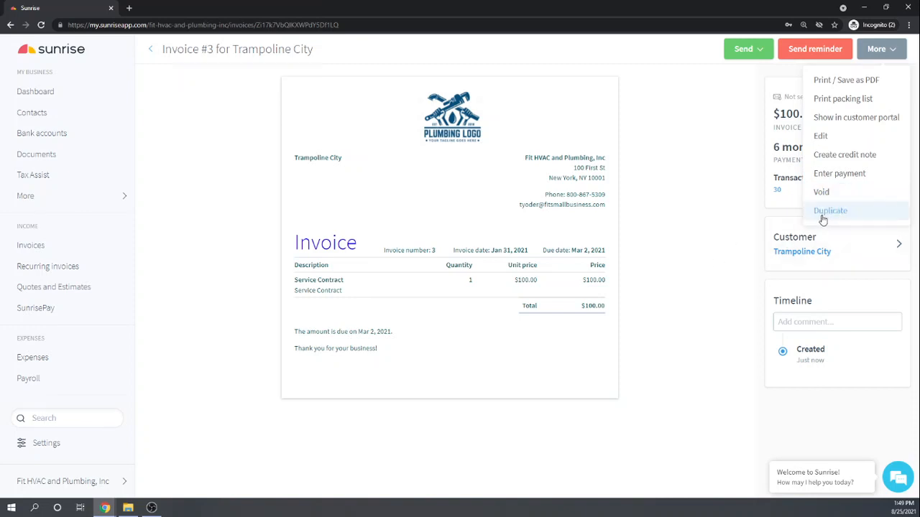
{"action": "left_click", "coordinate": [698, 263]}
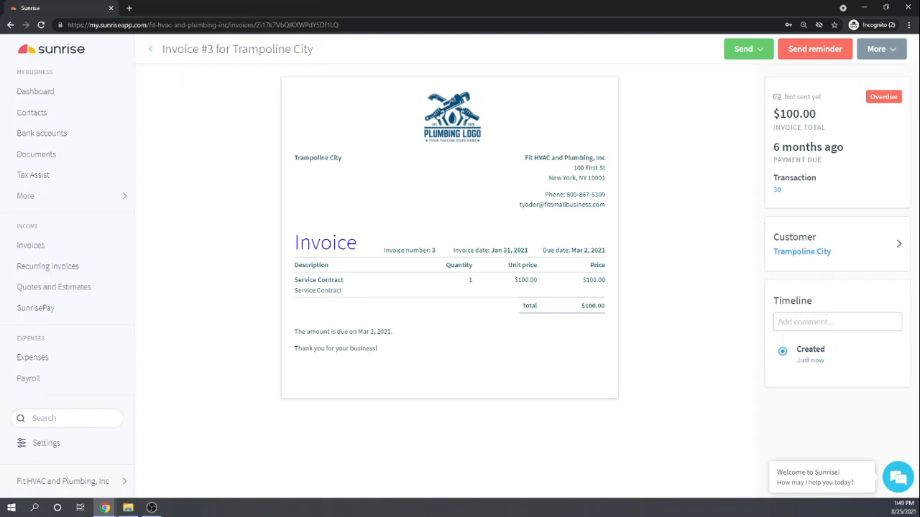
{"action": "key", "text": "alt+Tab"}
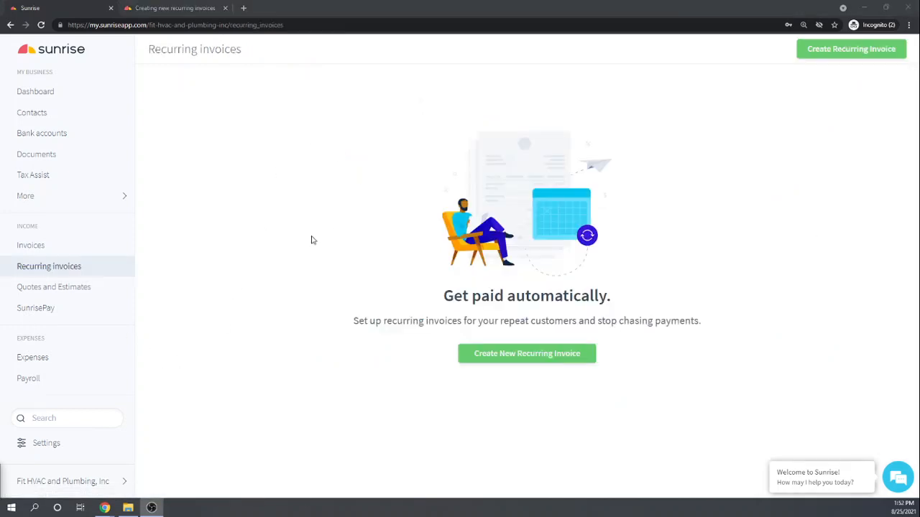
Step: Open invoice #3 for Trampoline City from the invoice list and void it
{"action": "left_click", "coordinate": [31, 246]}
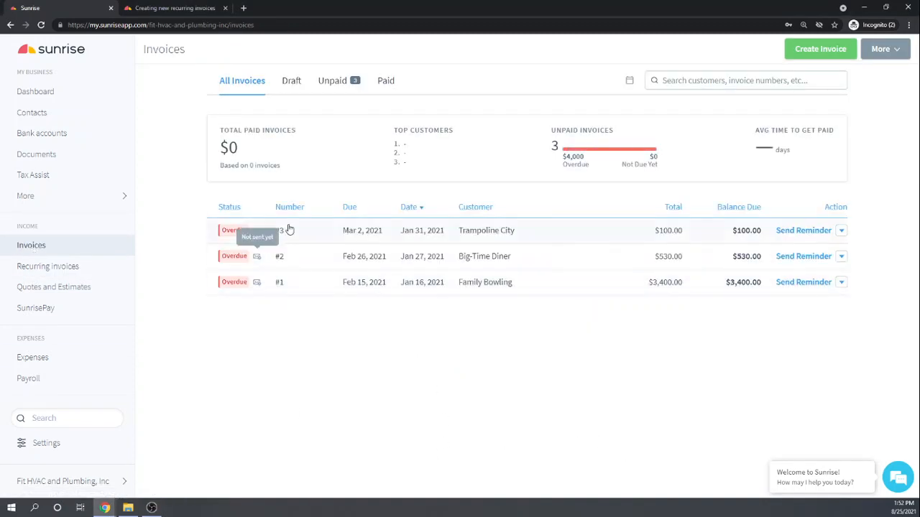
{"action": "left_click", "coordinate": [486, 237]}
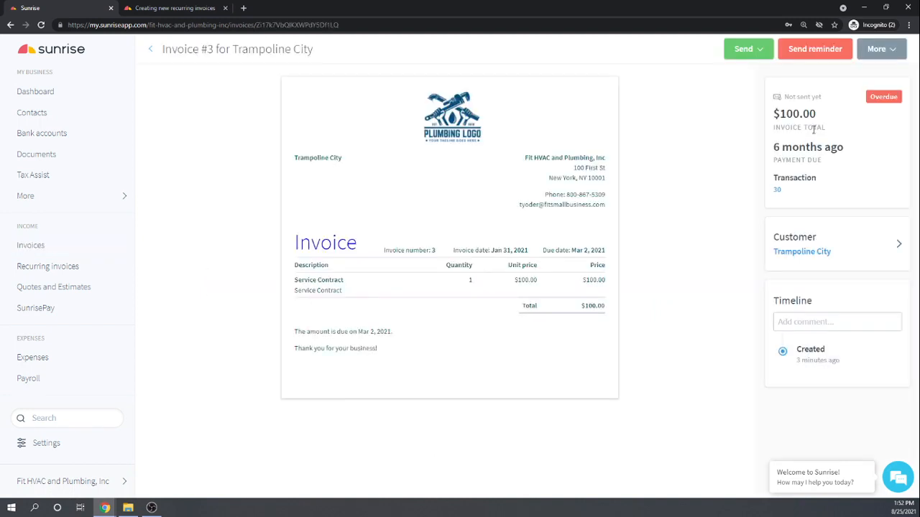
{"action": "left_click", "coordinate": [889, 50]}
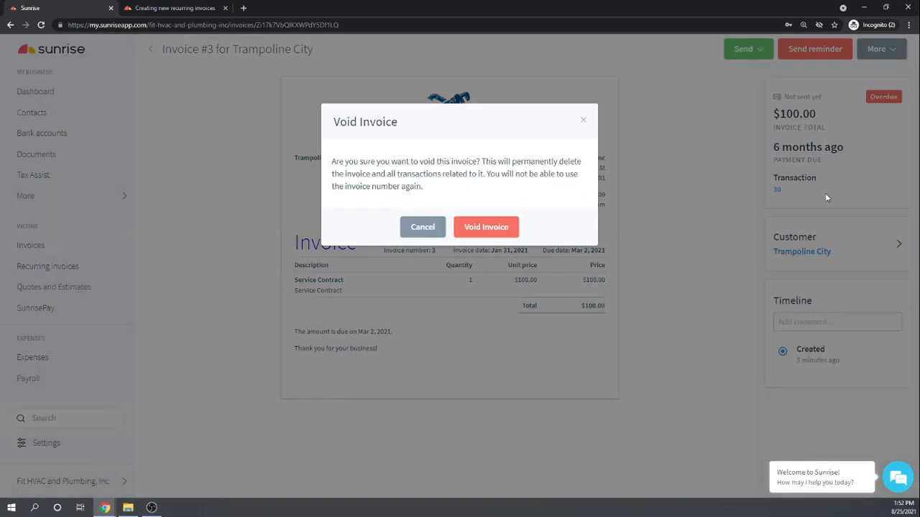
{"action": "left_click", "coordinate": [825, 192]}
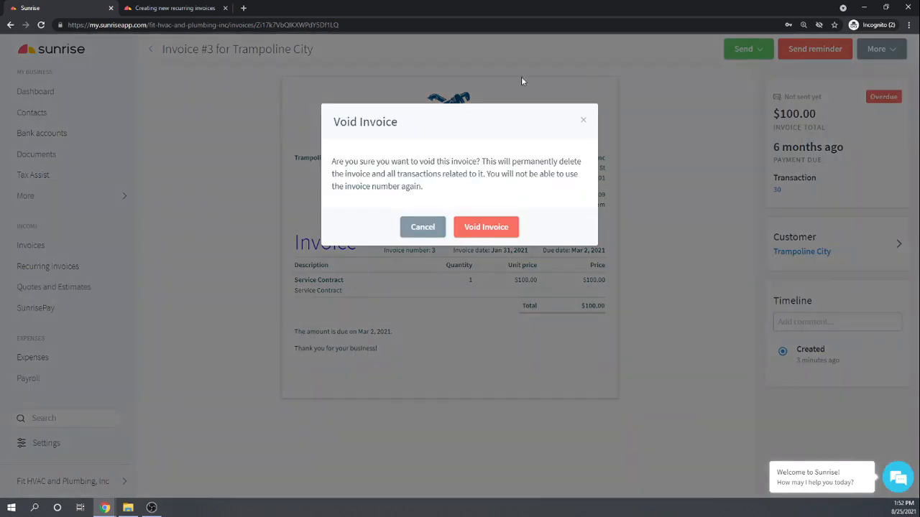
{"action": "left_click", "coordinate": [486, 228]}
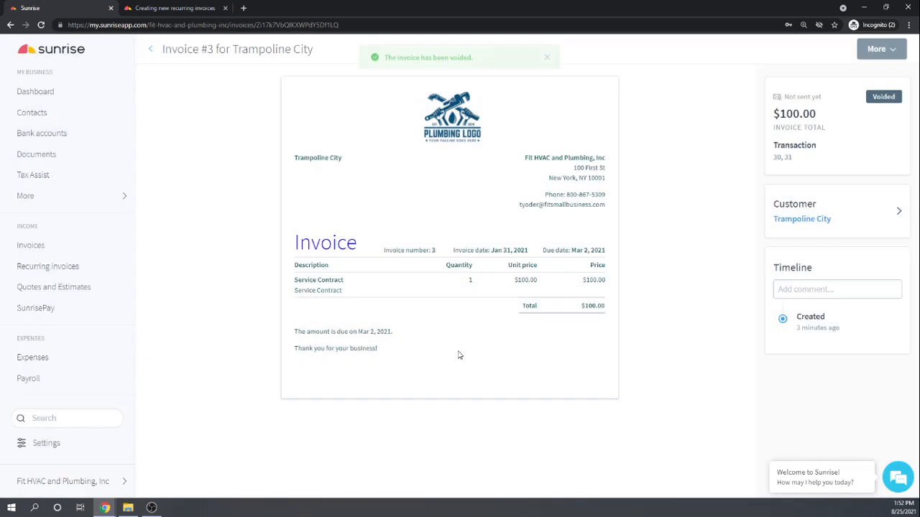
Step: Create a new recurring invoice for customer Trampoline City using the template "Default template 1"
{"action": "left_click", "coordinate": [26, 269]}
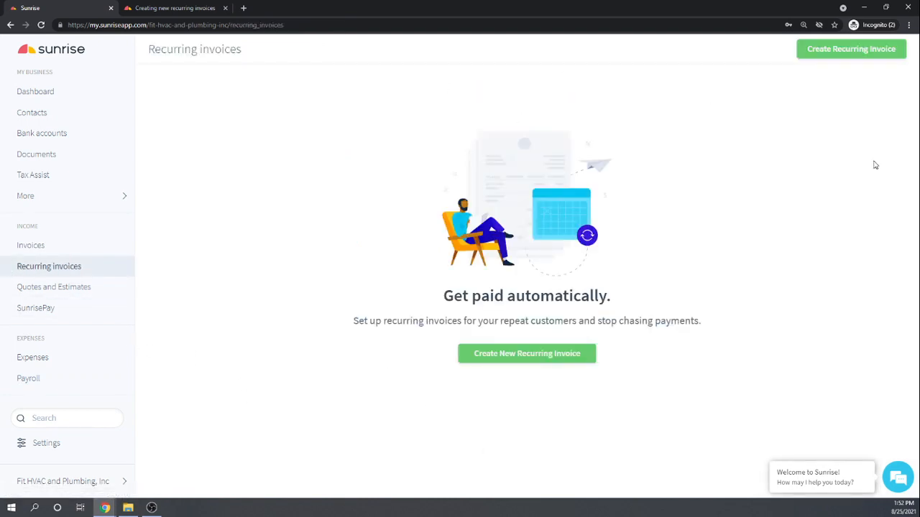
{"action": "left_click", "coordinate": [852, 52]}
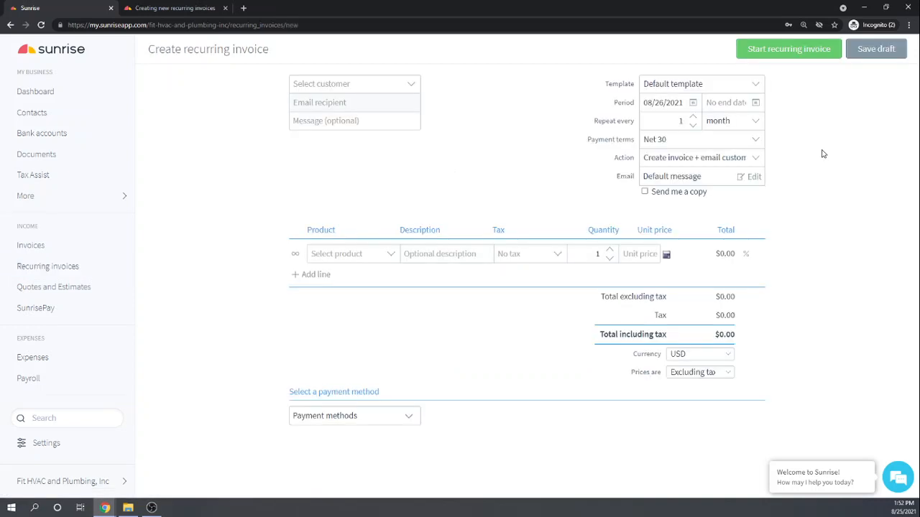
{"action": "left_click", "coordinate": [411, 84]}
{"action": "left_click", "coordinate": [327, 137]}
{"action": "left_click", "coordinate": [754, 86]}
{"action": "left_click", "coordinate": [715, 124]}
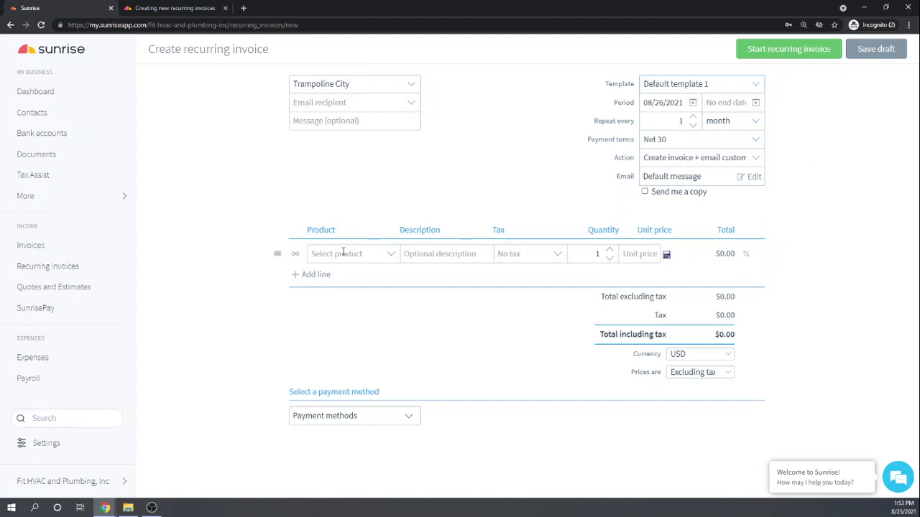
Step: Add the Service Contract product to the recurring invoice, remove its sales tax and set the unit price to 100
{"action": "left_click", "coordinate": [392, 253]}
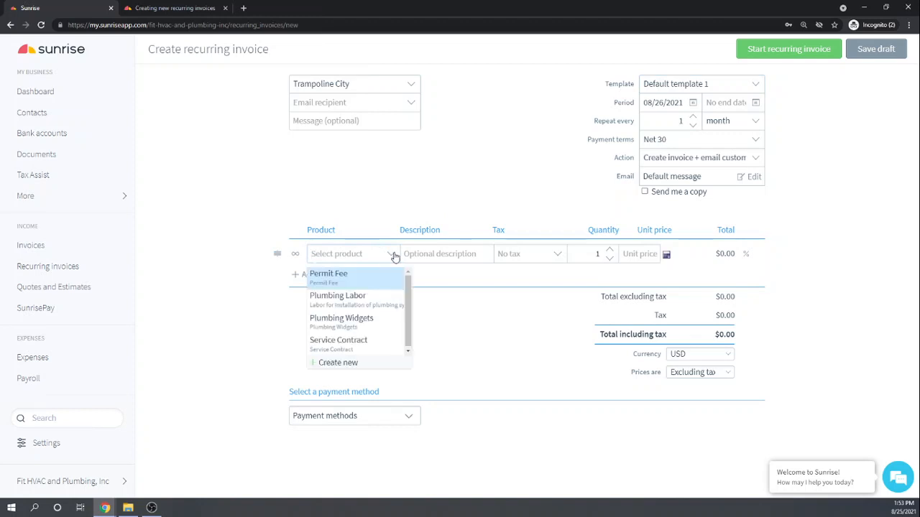
{"action": "left_click", "coordinate": [348, 340]}
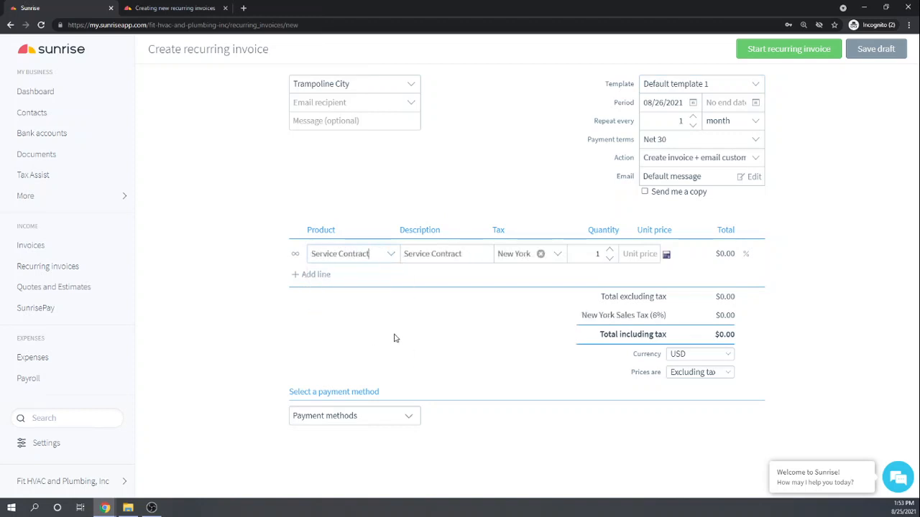
{"action": "left_click", "coordinate": [541, 254]}
{"action": "left_click", "coordinate": [623, 257]}
{"action": "type", "text": "100"}
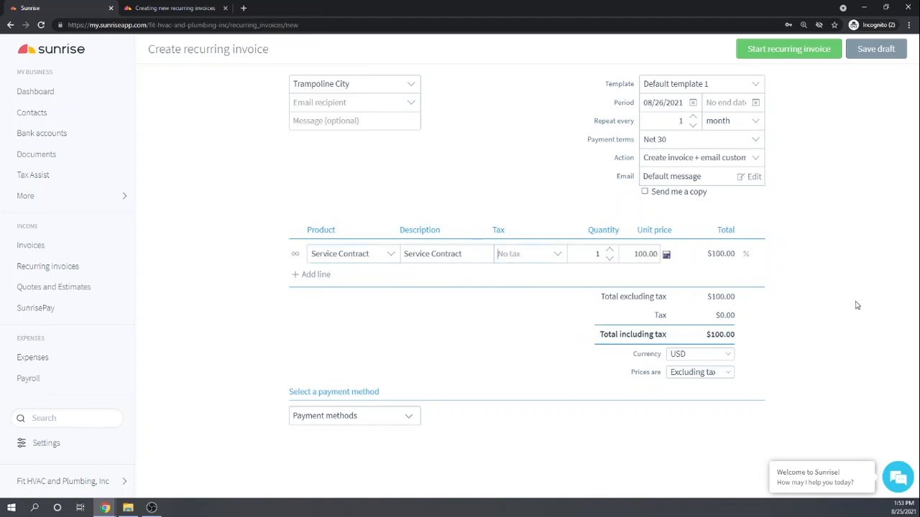
Step: Try to start the recurring invoice and fill in the customer's e-mail as recipient
{"action": "left_click", "coordinate": [789, 50]}
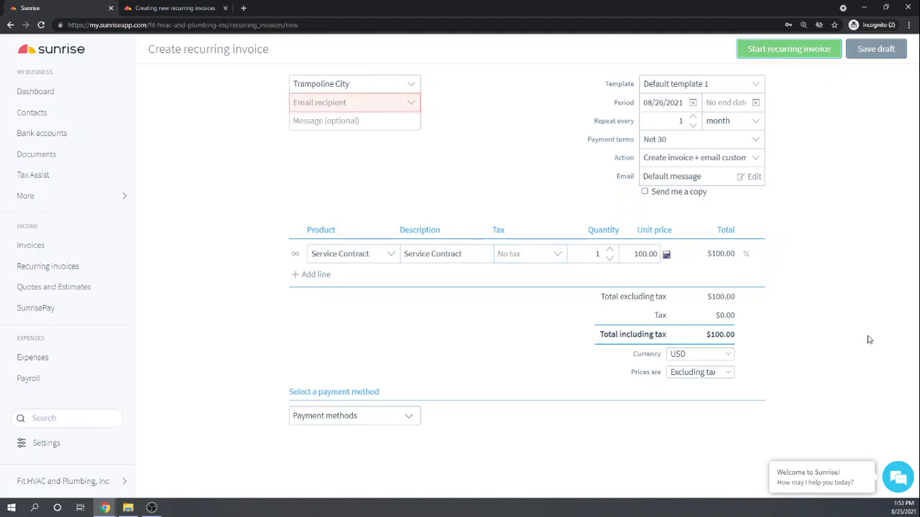
{"action": "left_click", "coordinate": [330, 102]}
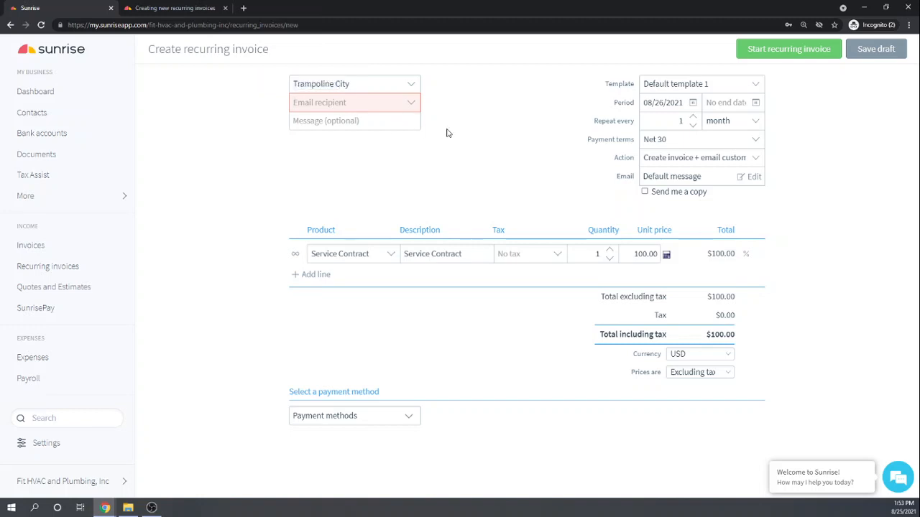
{"action": "type", "text": "tamp"}
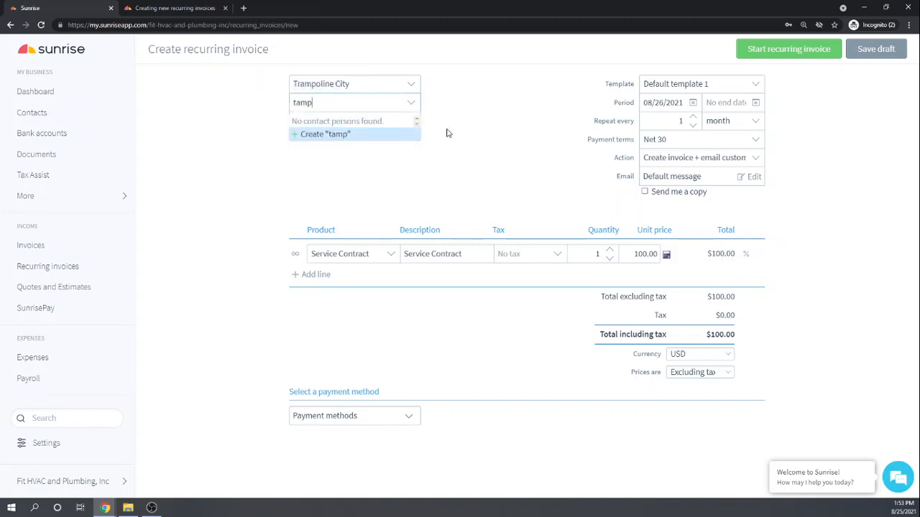
{"action": "type", "text": "olinecity@"}
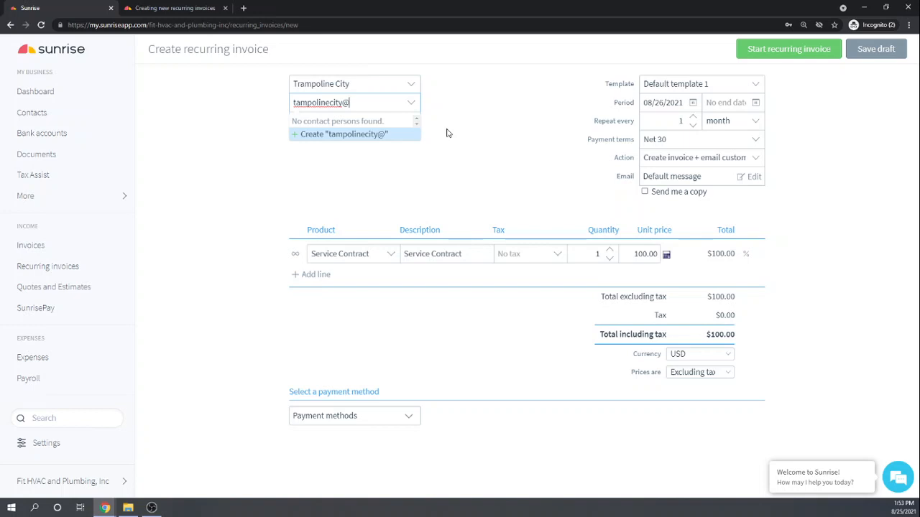
{"action": "type", "text": "fake.com"}
{"action": "key", "text": "Tab"}
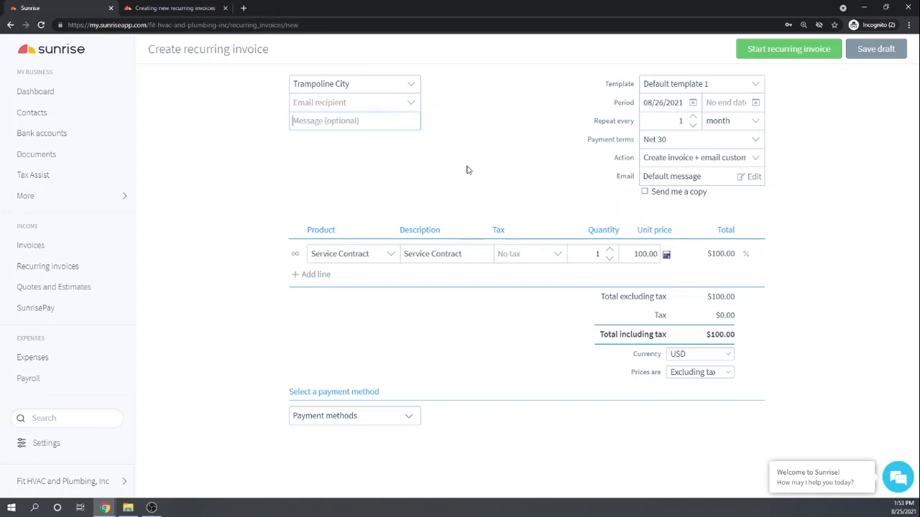
Step: Try again to start the recurring invoice, leaving the e-mail recipient empty
{"action": "left_click", "coordinate": [421, 104]}
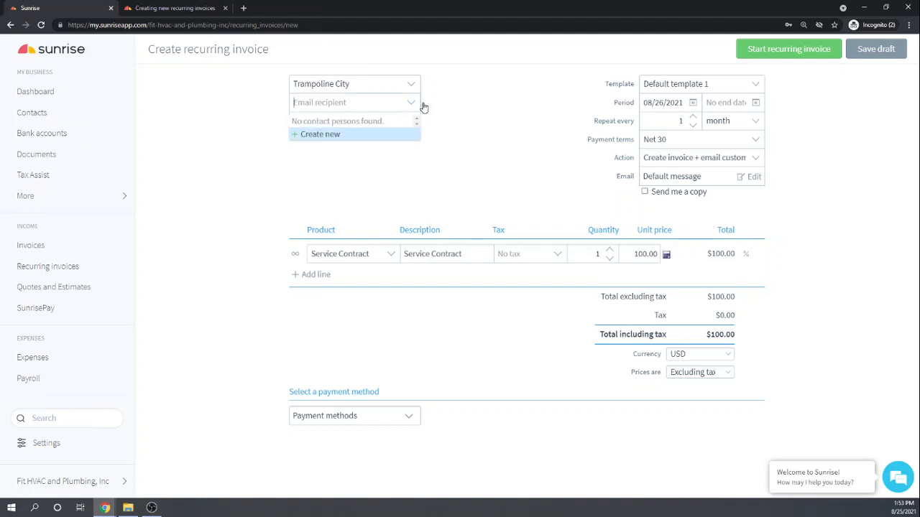
{"action": "left_click", "coordinate": [442, 115]}
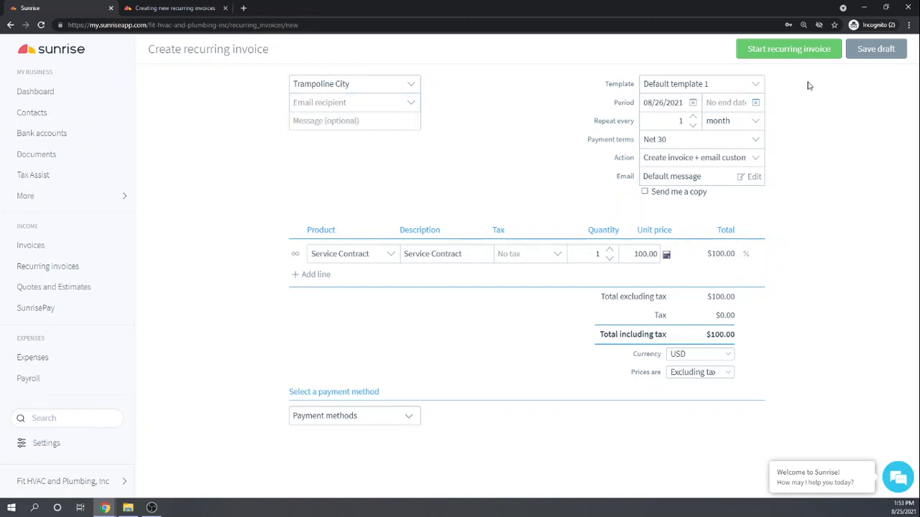
{"action": "left_click", "coordinate": [800, 50]}
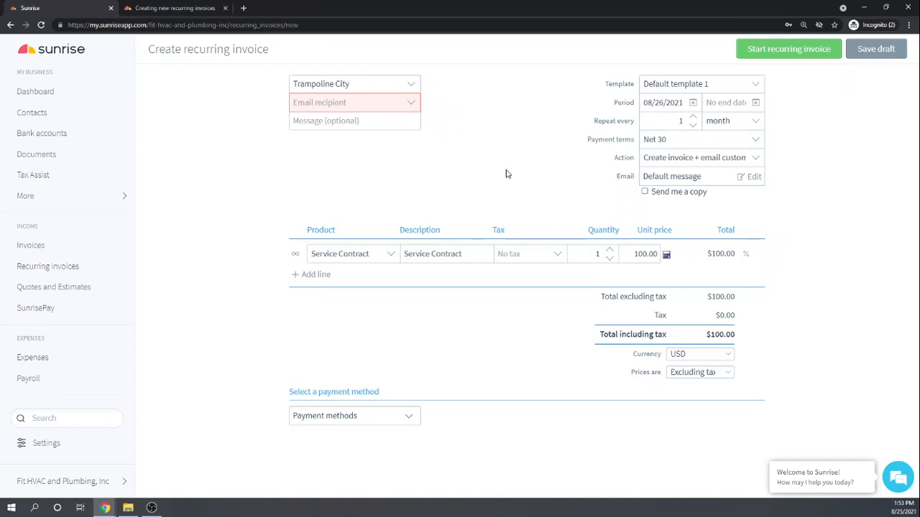
Step: Set the recurring invoice's action to "Create invoice only" and try to start it
{"action": "left_click", "coordinate": [757, 162]}
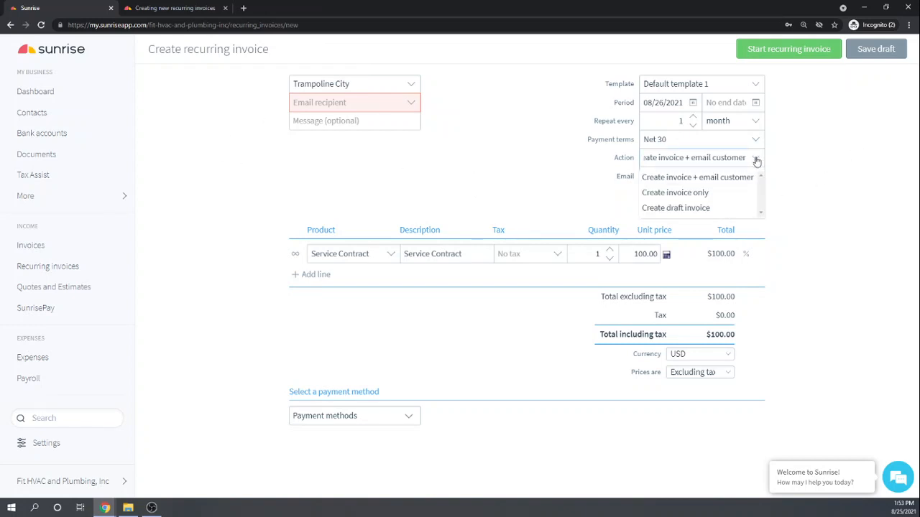
{"action": "left_click", "coordinate": [691, 195]}
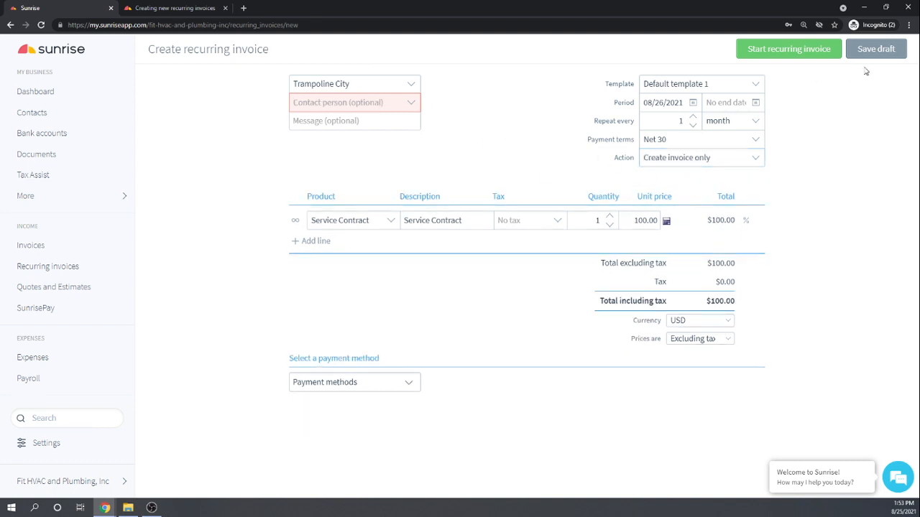
{"action": "left_click", "coordinate": [799, 51]}
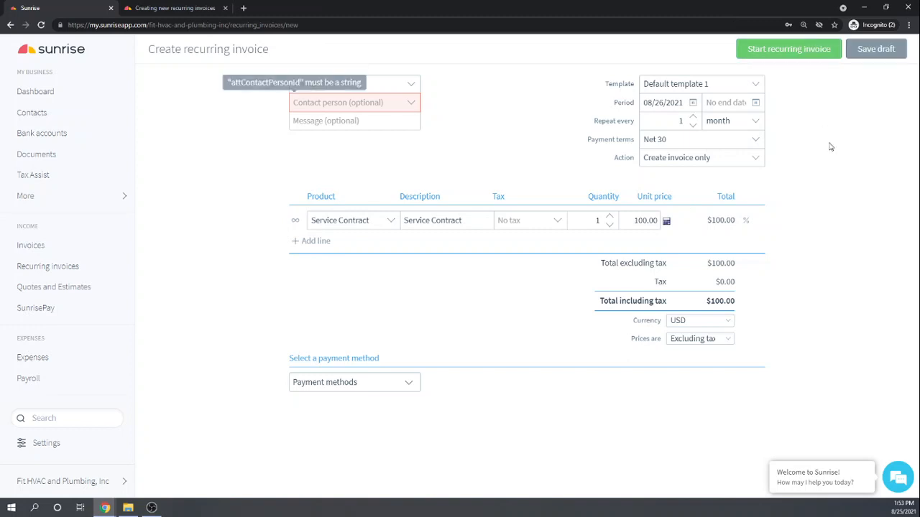
Step: Try to enter "President" as the contact person and save the recurring invoice as a draft
{"action": "left_click", "coordinate": [354, 103]}
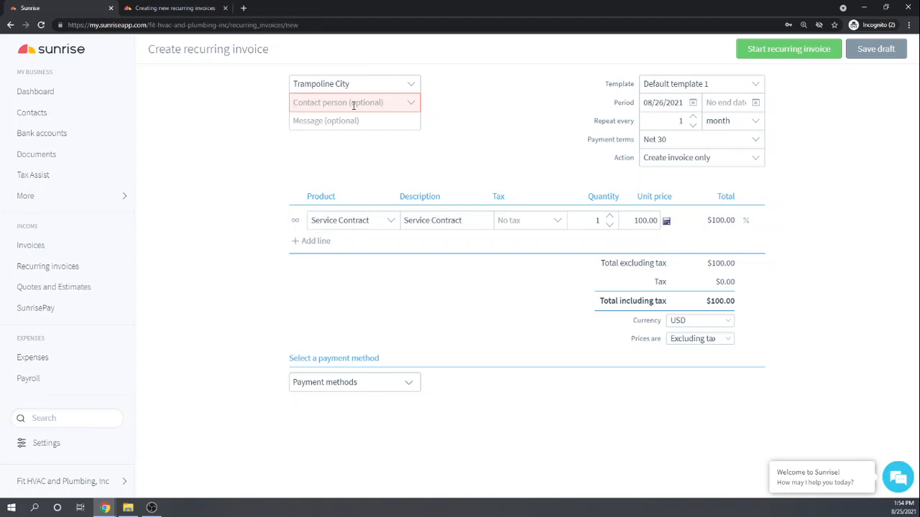
{"action": "type", "text": "President"}
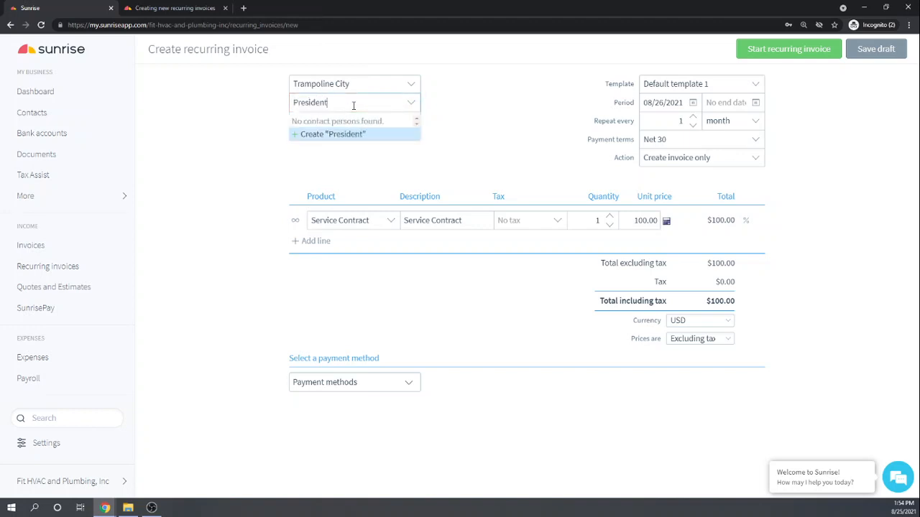
{"action": "key", "text": "Tab"}
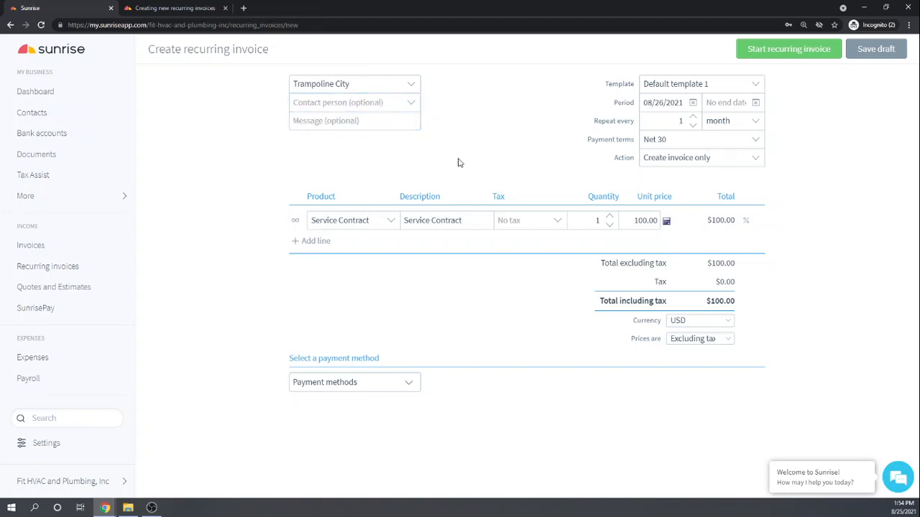
{"action": "left_click", "coordinate": [877, 54]}
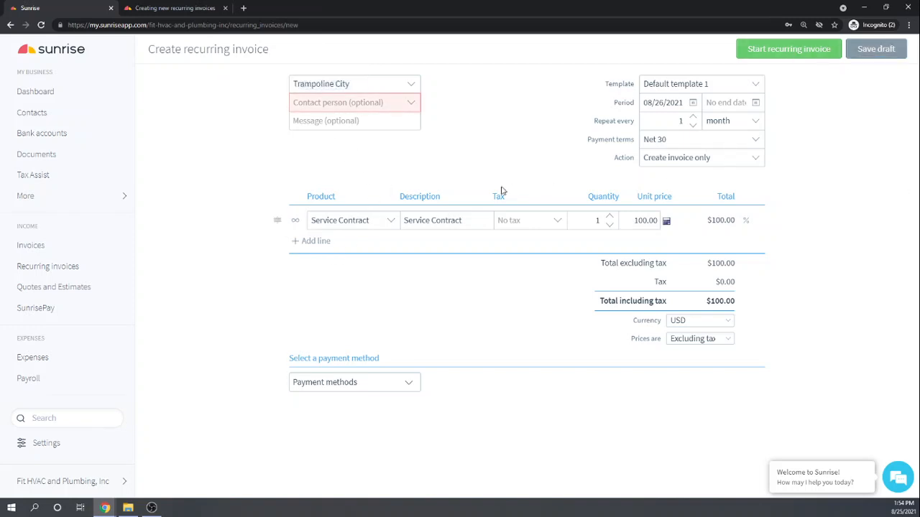
Step: Create a contact person named "President" for Trampoline City without an e-mail and start the recurring invoice
{"action": "left_click", "coordinate": [410, 104]}
{"action": "left_click", "coordinate": [332, 135]}
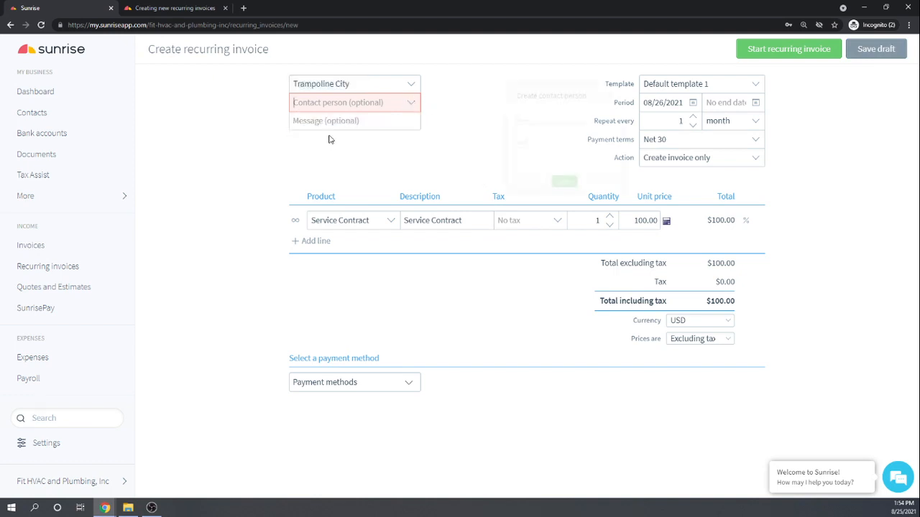
{"action": "type", "text": "President"}
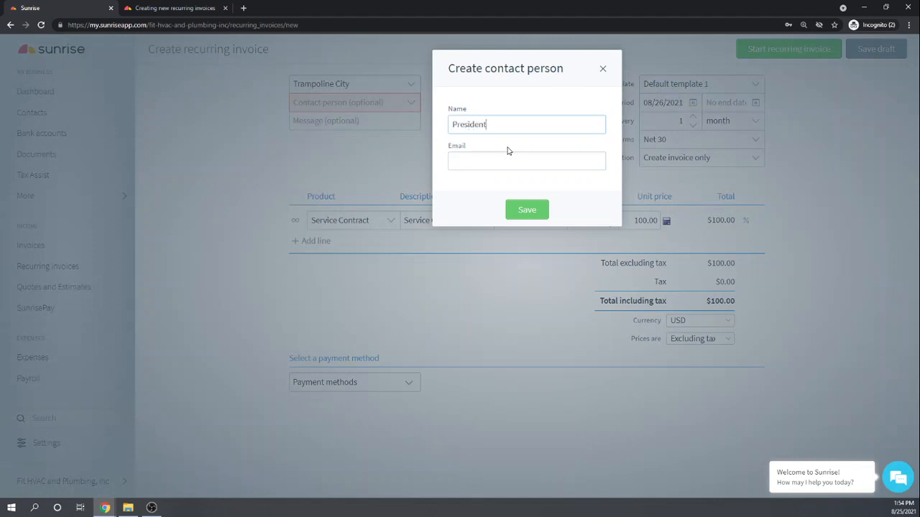
{"action": "left_click", "coordinate": [528, 209]}
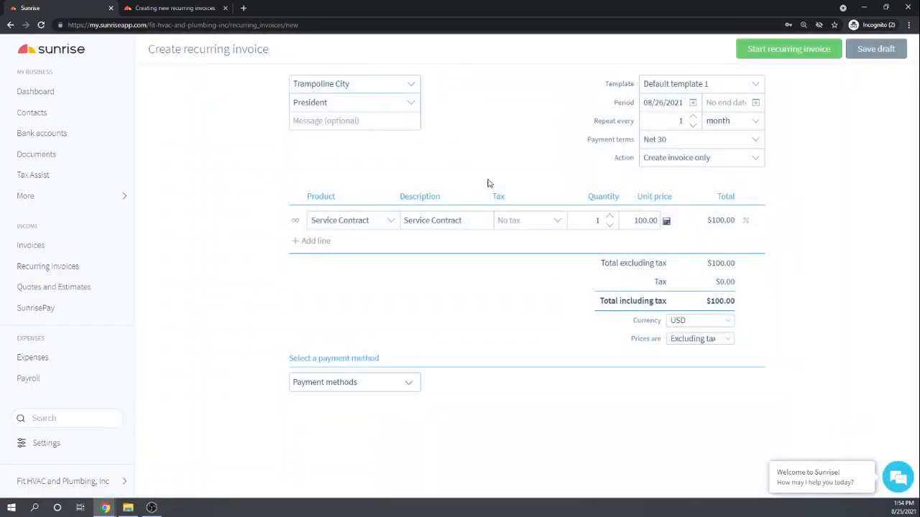
{"action": "left_click", "coordinate": [795, 55]}
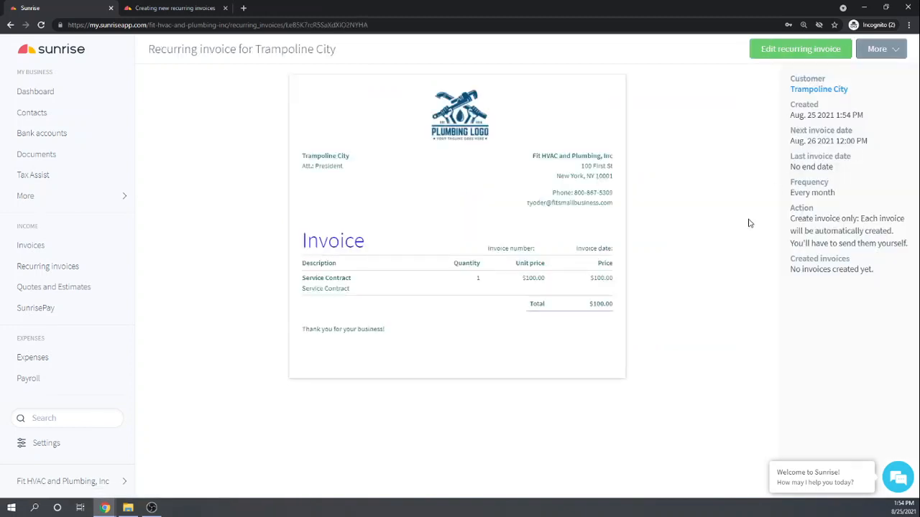
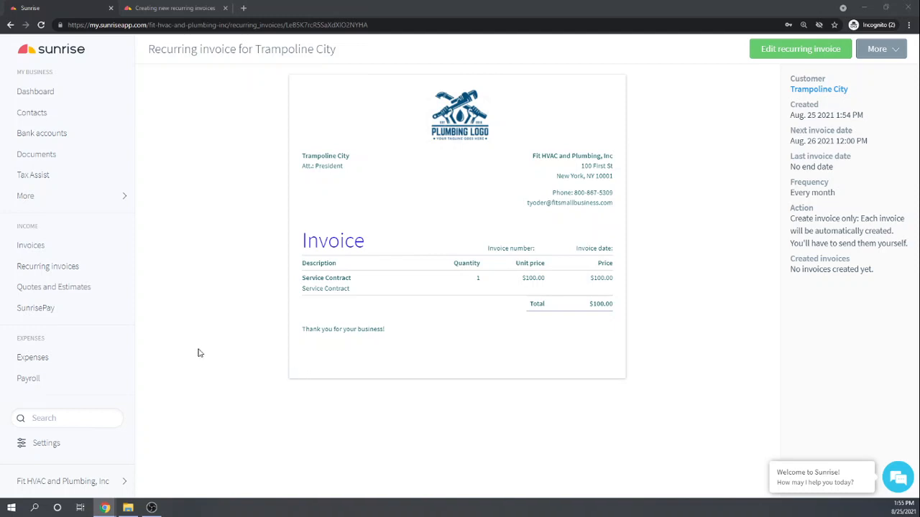
Step: Record full payment of Family Bowling's invoice #1 into the payment account "110 - Checking Account"
{"action": "left_click", "coordinate": [22, 246]}
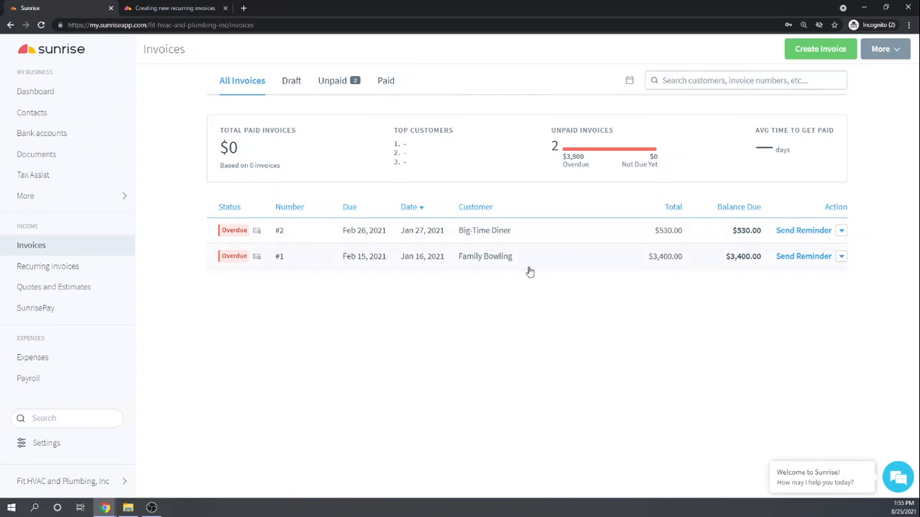
{"action": "left_click", "coordinate": [841, 257]}
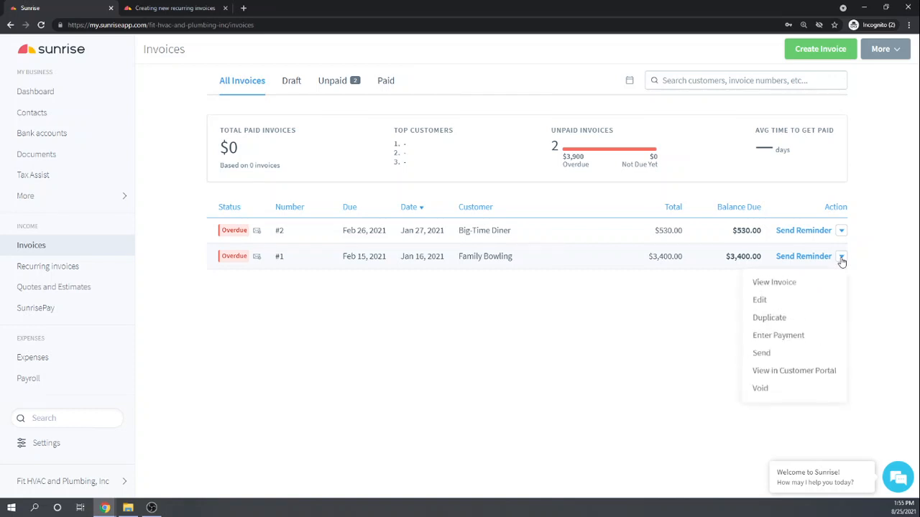
{"action": "left_click", "coordinate": [789, 341]}
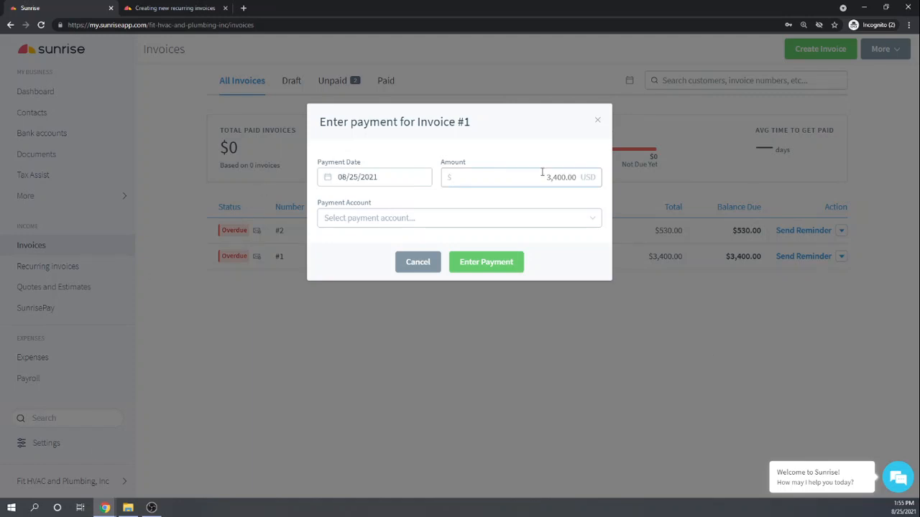
{"action": "left_click", "coordinate": [591, 222]}
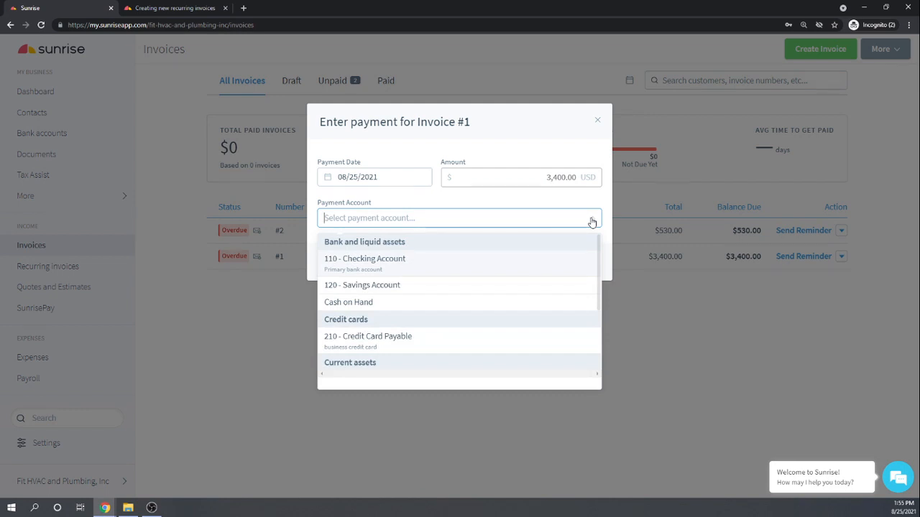
{"action": "scroll", "coordinate": [513, 277], "scroll_direction": "down", "scroll_amount": 3}
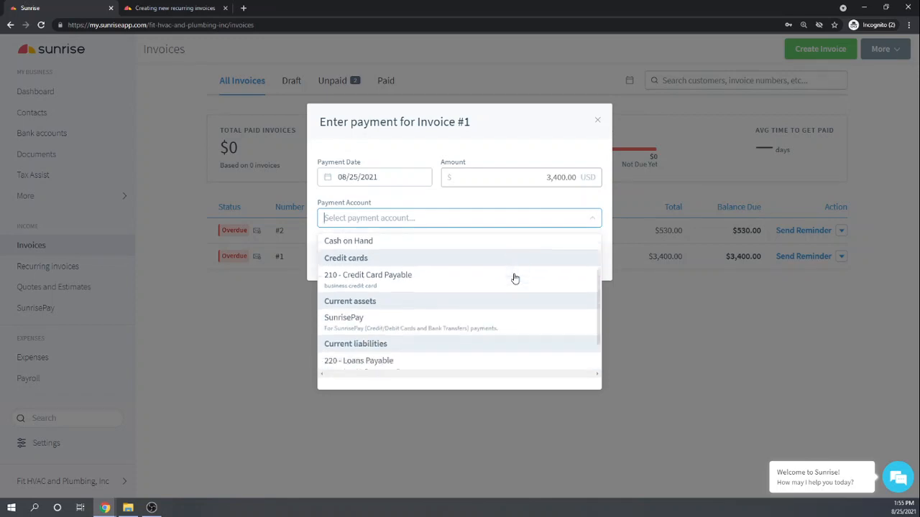
{"action": "scroll", "coordinate": [516, 279], "scroll_direction": "up", "scroll_amount": 2}
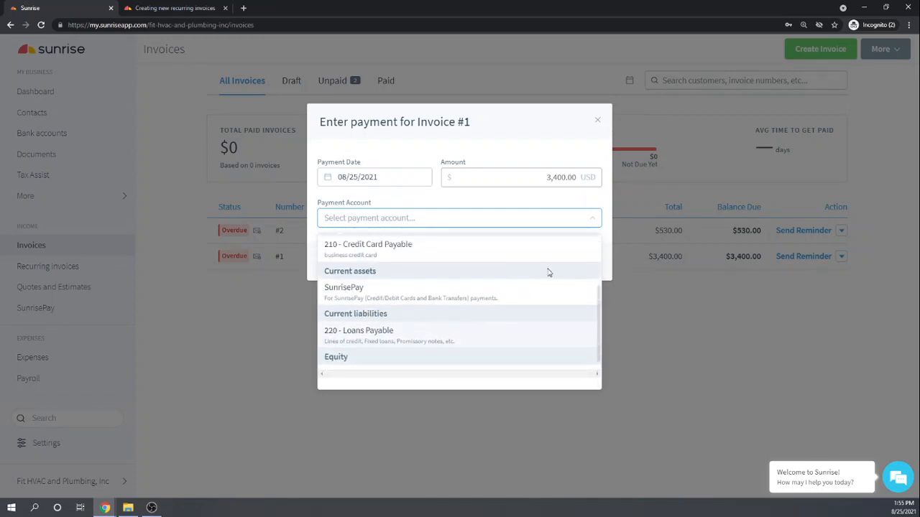
{"action": "scroll", "coordinate": [548, 272], "scroll_direction": "down", "scroll_amount": 2}
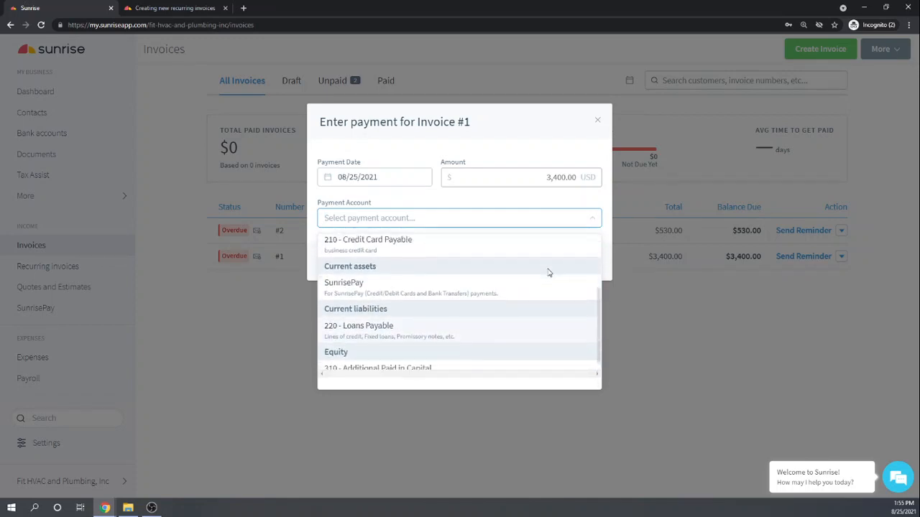
{"action": "scroll", "coordinate": [525, 290], "scroll_direction": "up", "scroll_amount": 4}
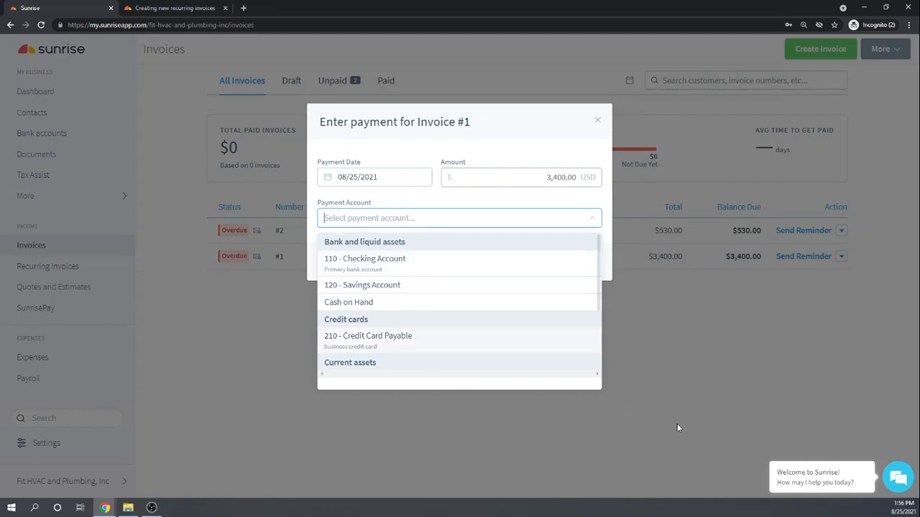
{"action": "scroll", "coordinate": [487, 361], "scroll_direction": "down", "scroll_amount": 1}
{"action": "scroll", "coordinate": [487, 361], "scroll_direction": "up", "scroll_amount": 3}
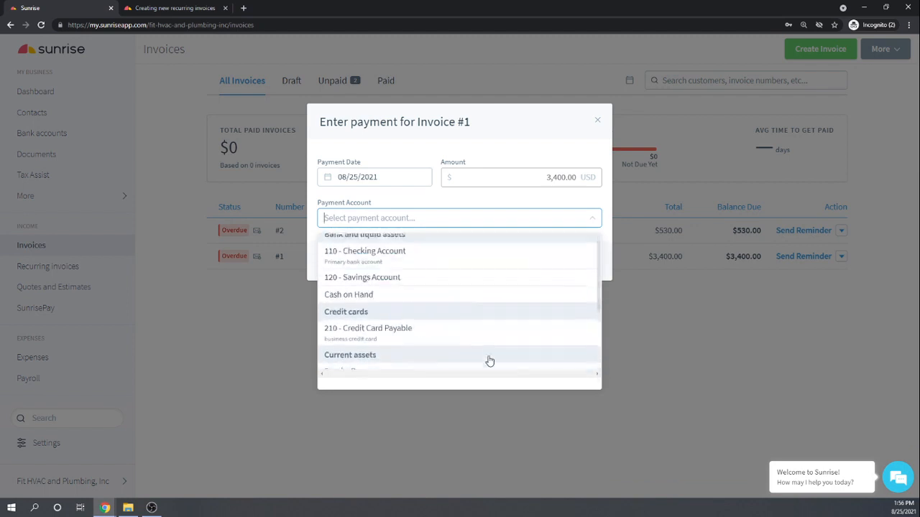
{"action": "left_click", "coordinate": [373, 263]}
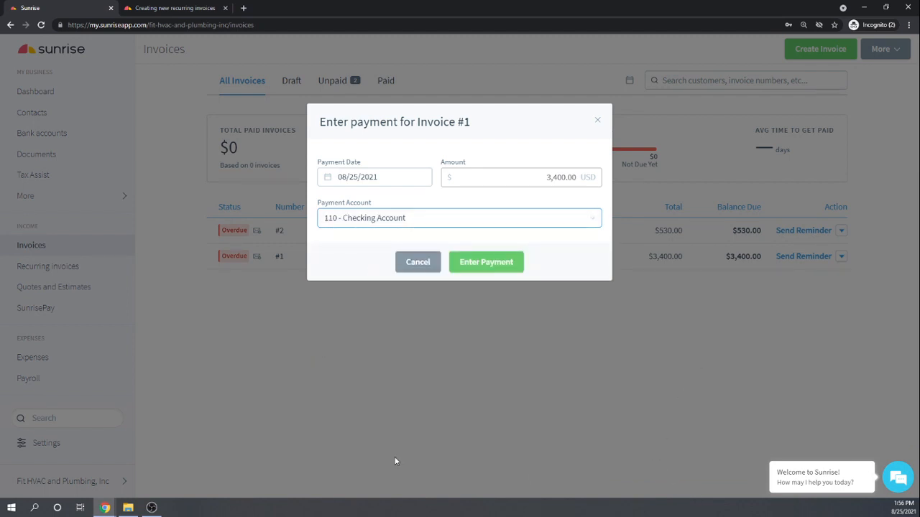
{"action": "left_click", "coordinate": [487, 263]}
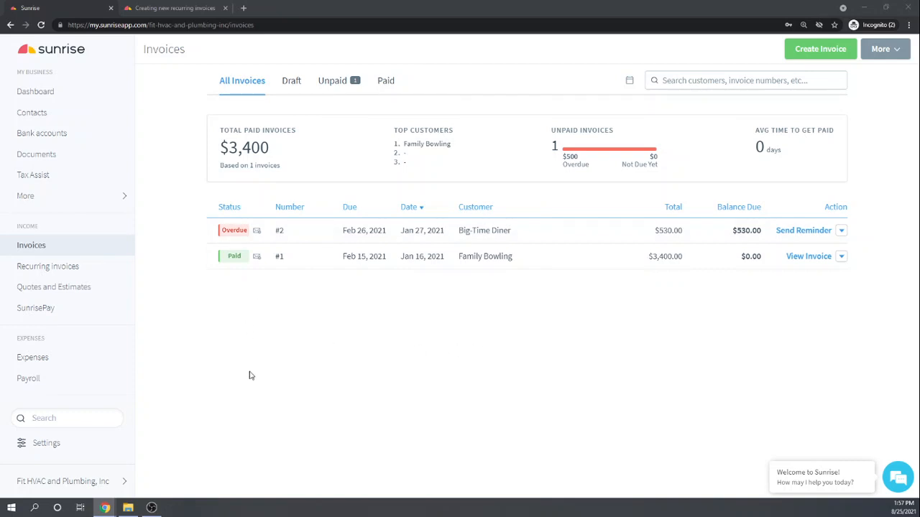
Step: Start a new invoice and create a new customer named "Walk-in Customer" for it
{"action": "left_click", "coordinate": [36, 247]}
{"action": "key", "text": "alt+Tab"}
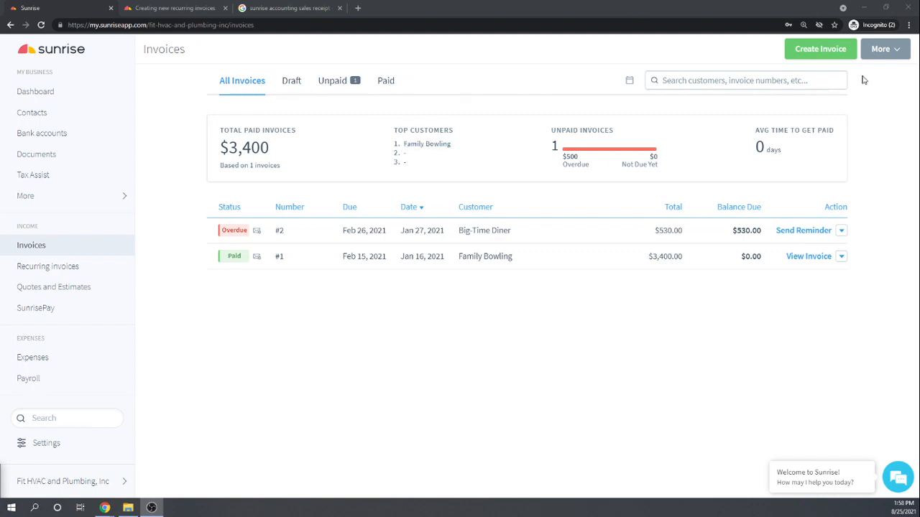
{"action": "left_click", "coordinate": [817, 51]}
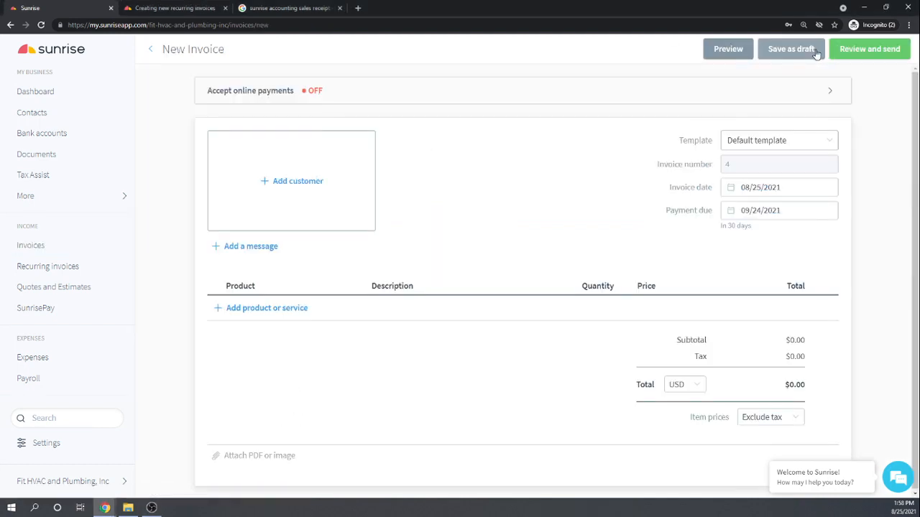
{"action": "left_click", "coordinate": [290, 185]}
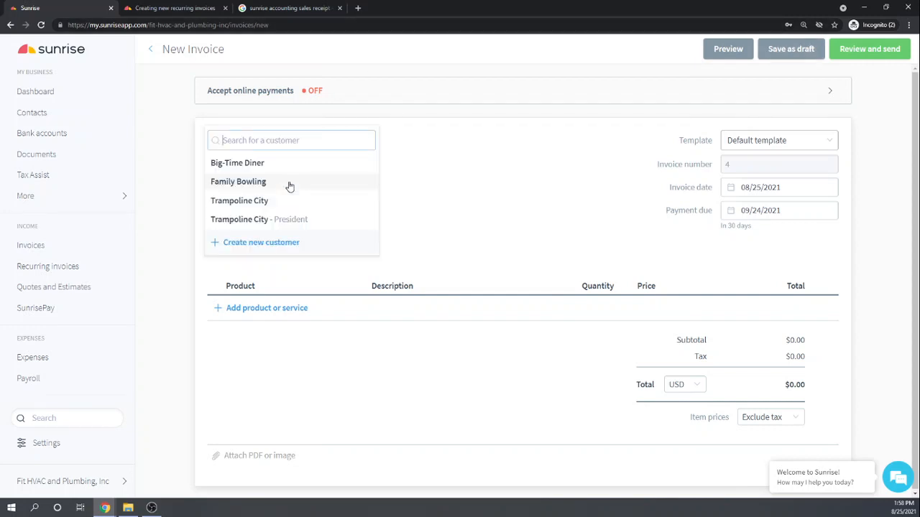
{"action": "type", "text": "Walk-in"}
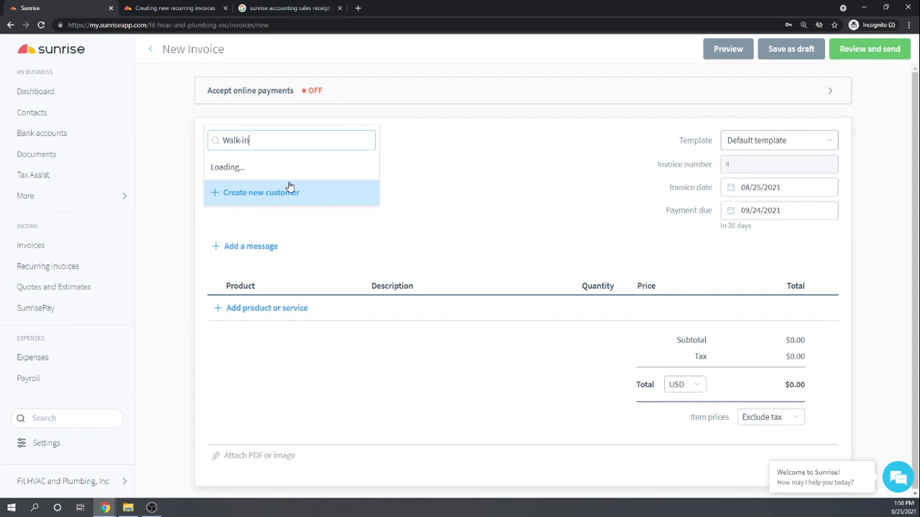
{"action": "type", "text": " Customer"}
{"action": "left_click", "coordinate": [288, 189]}
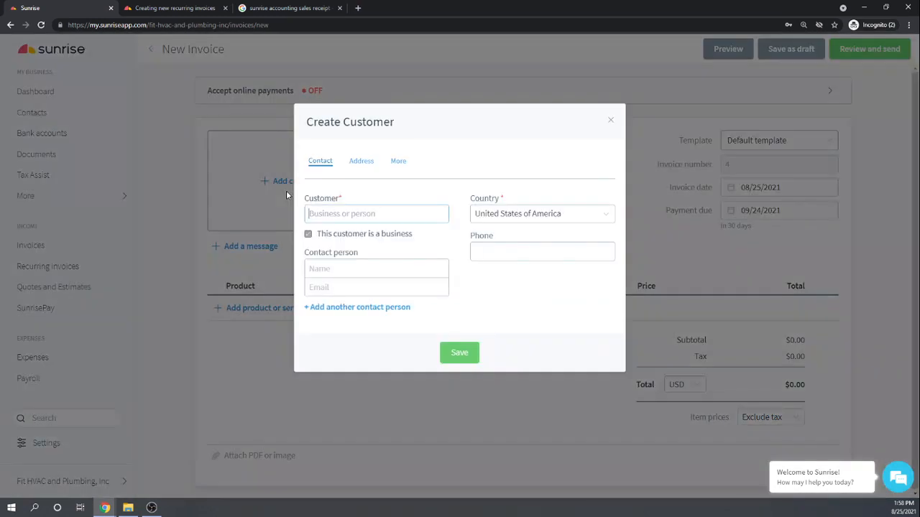
{"action": "type", "text": "Walk-in Customer"}
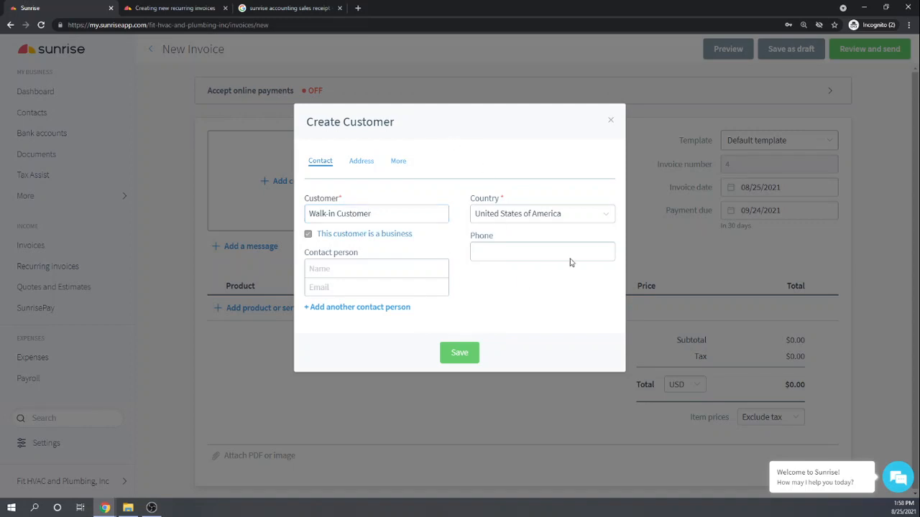
{"action": "left_click", "coordinate": [462, 362]}
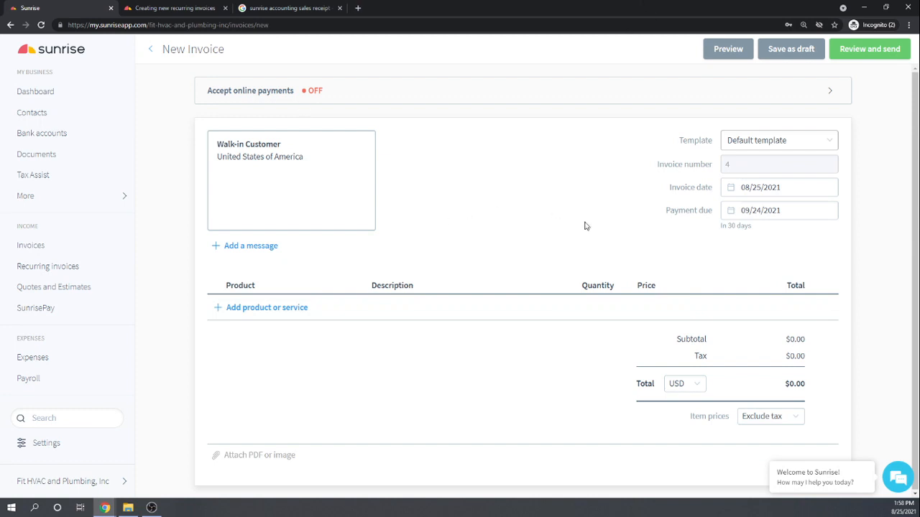
Step: Apply "Default template 1" to the invoice and set both the invoice date and the payment due date to 01/25/2021
{"action": "left_click", "coordinate": [829, 144]}
{"action": "left_click", "coordinate": [766, 182]}
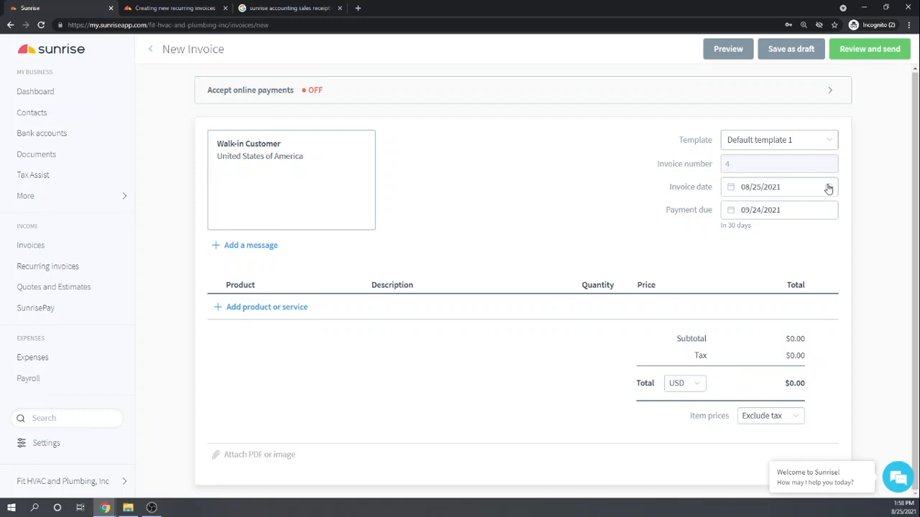
{"action": "left_click", "coordinate": [725, 191]}
{"action": "type", "text": "01/"}
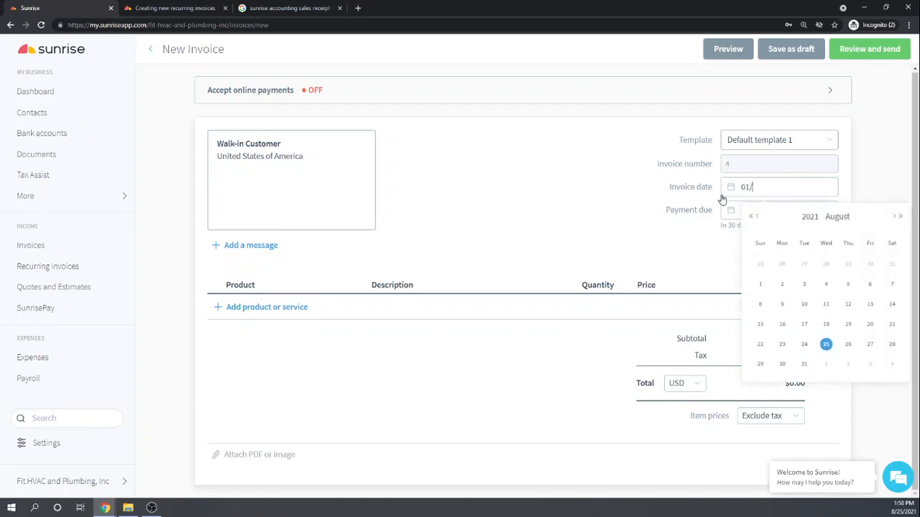
{"action": "type", "text": "25/2021"}
{"action": "key", "text": "Tab"}
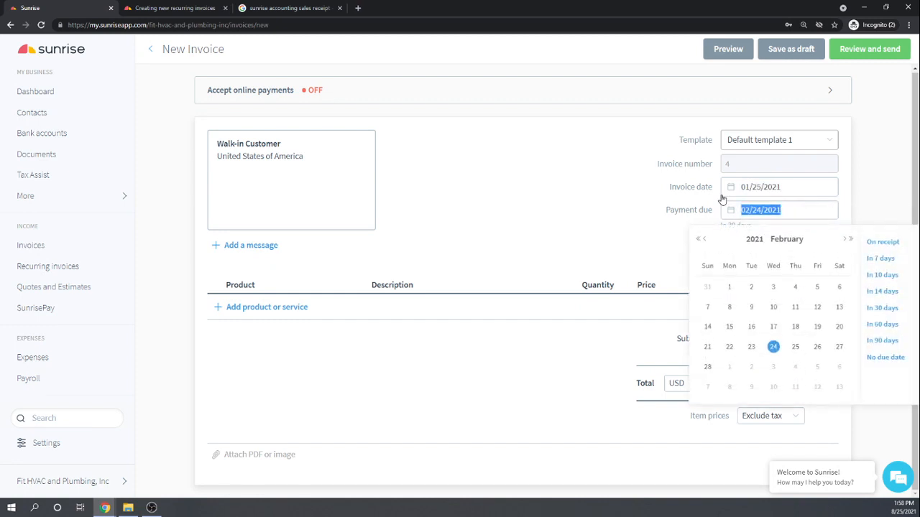
{"action": "type", "text": "01/25/2021"}
{"action": "key", "text": "Tab"}
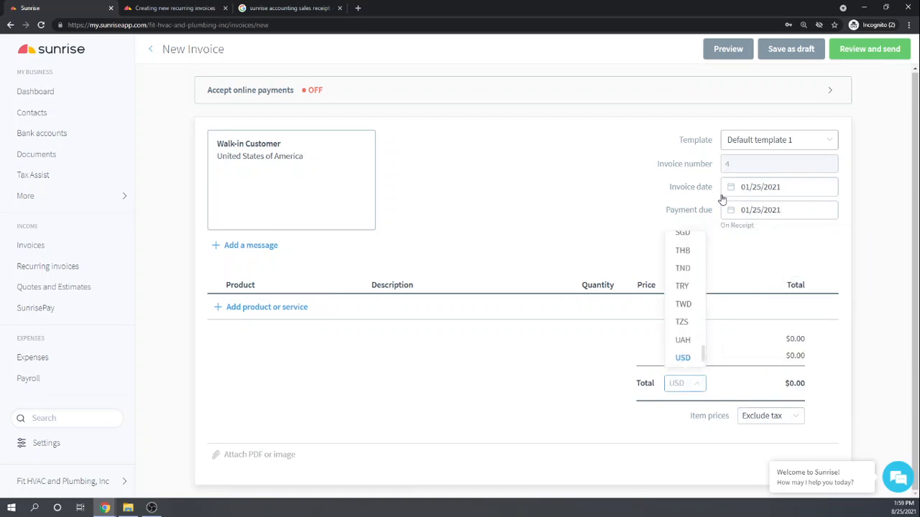
{"action": "left_click", "coordinate": [593, 195]}
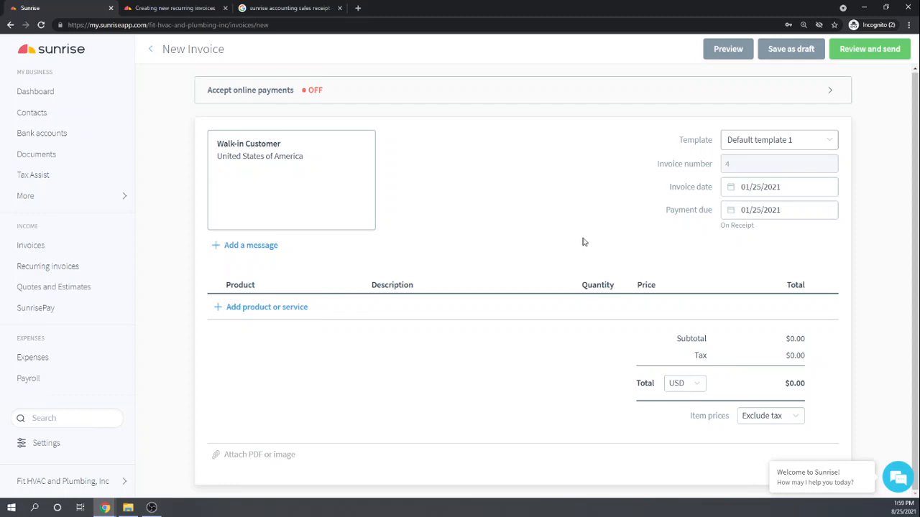
Step: Add the Plumbing Widgets product to the invoice and apply New York Sales Tax 6% to that line
{"action": "left_click", "coordinate": [219, 309]}
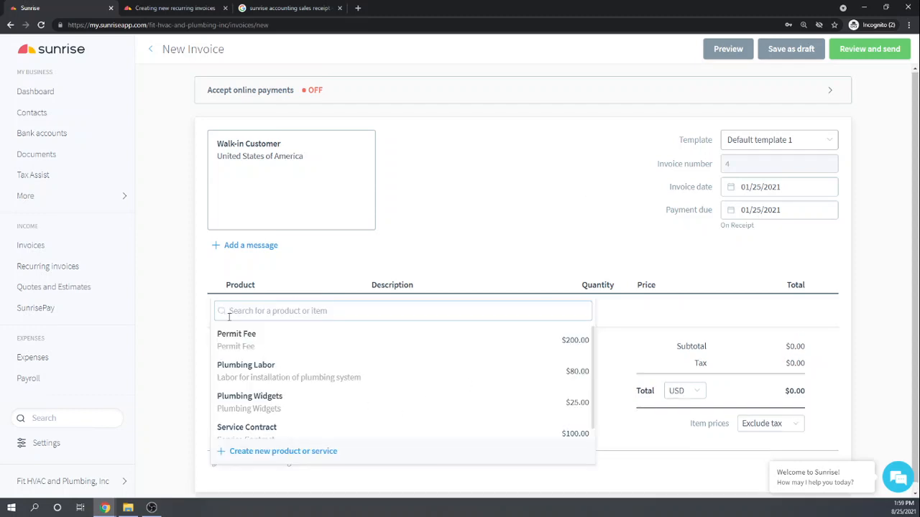
{"action": "left_click", "coordinate": [252, 402]}
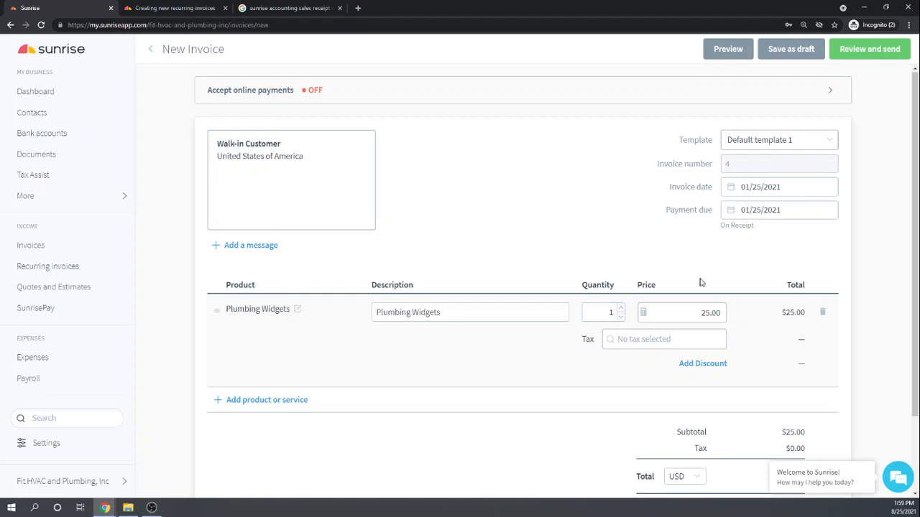
{"action": "scroll", "coordinate": [685, 253], "scroll_direction": "down", "scroll_amount": 1}
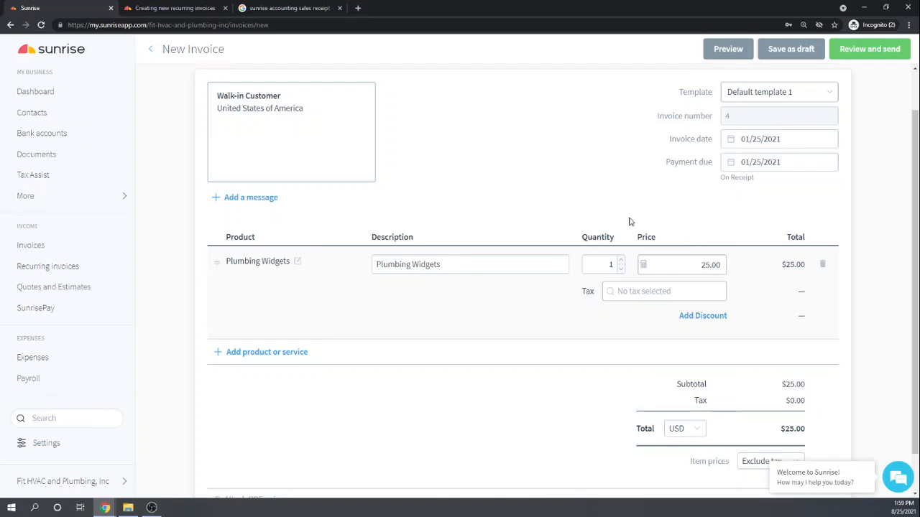
{"action": "scroll", "coordinate": [631, 222], "scroll_direction": "down", "scroll_amount": 1}
{"action": "left_click", "coordinate": [639, 252]}
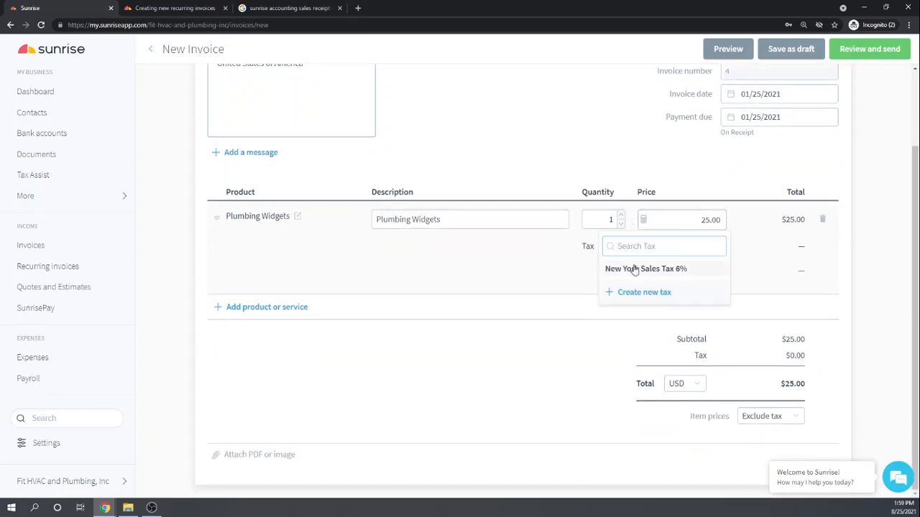
{"action": "left_click", "coordinate": [634, 269]}
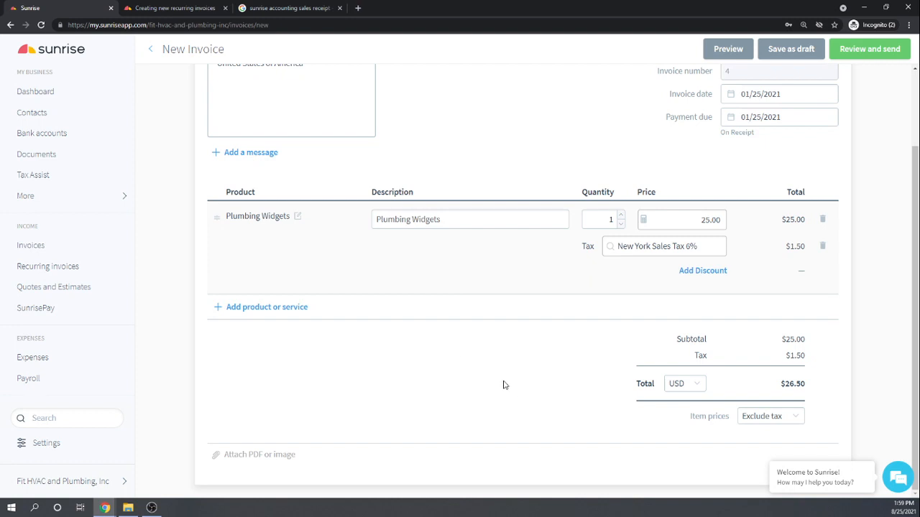
Step: Finalize the walk-in customer's invoice and continue without enabling online payments
{"action": "scroll", "coordinate": [496, 370], "scroll_direction": "up", "scroll_amount": 1}
{"action": "scroll", "coordinate": [495, 367], "scroll_direction": "down", "scroll_amount": 1}
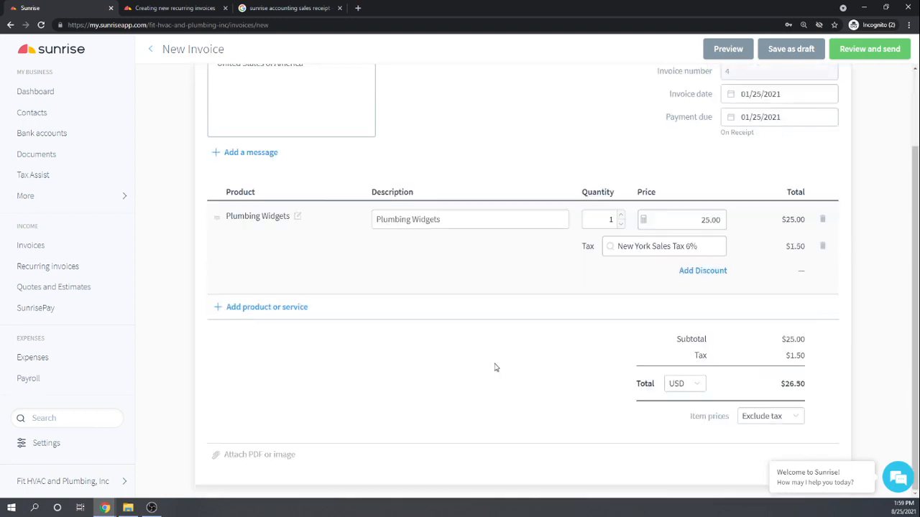
{"action": "left_click", "coordinate": [869, 49]}
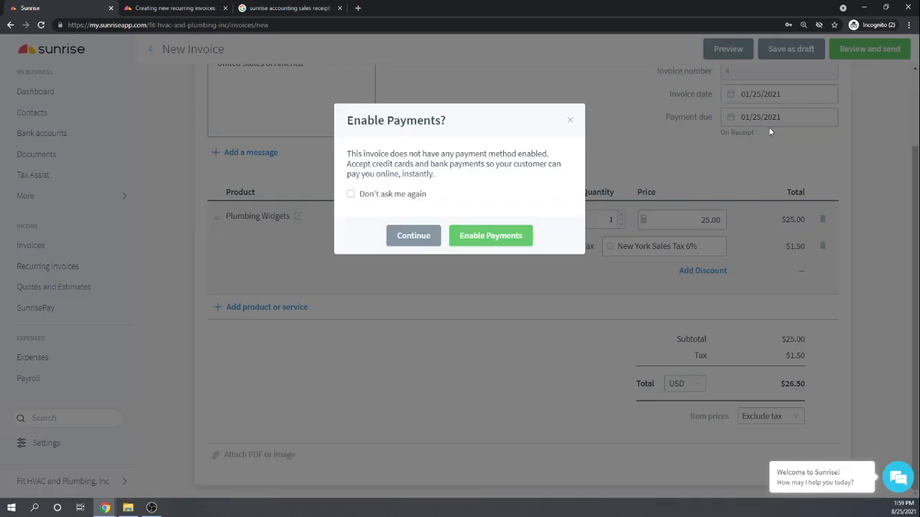
{"action": "left_click", "coordinate": [404, 237]}
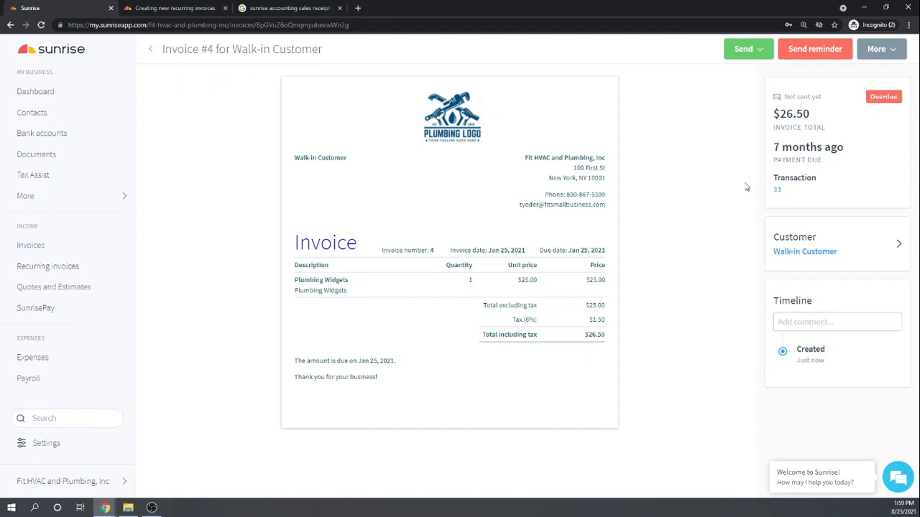
Step: Record full payment of the walk-in customer's invoice #4, dated 01/25/2021, into the payment account "Cash on Hand"
{"action": "left_click", "coordinate": [895, 50]}
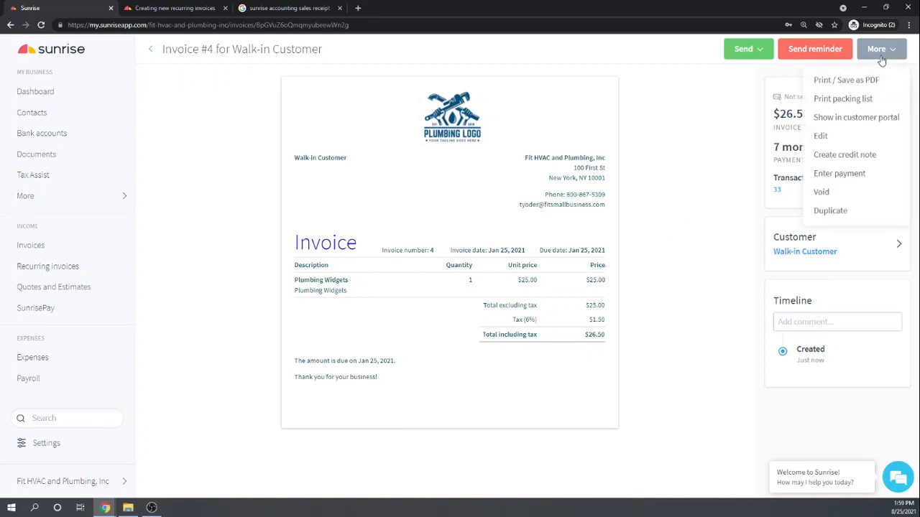
{"action": "left_click", "coordinate": [848, 174]}
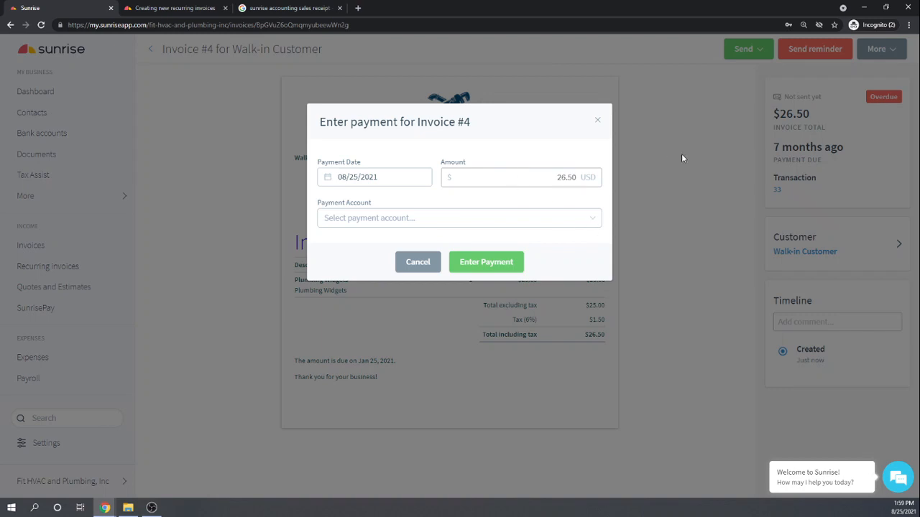
{"action": "left_click", "coordinate": [390, 178]}
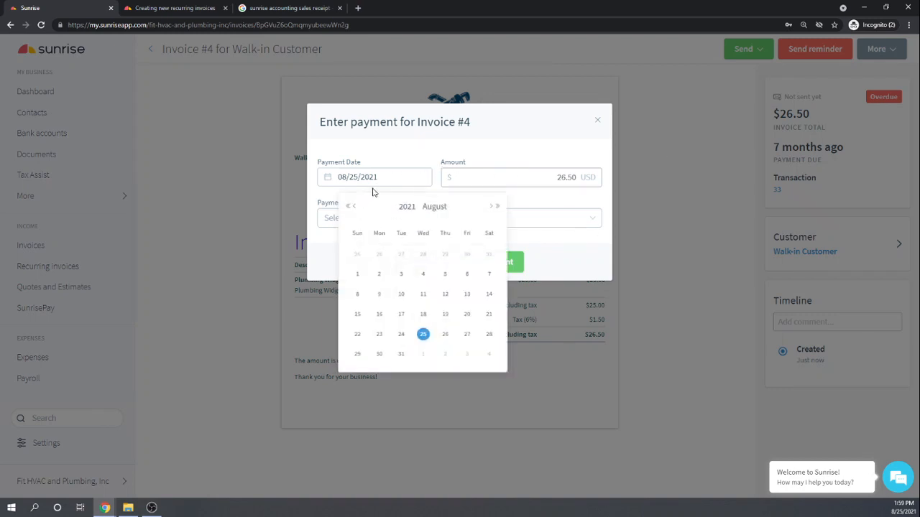
{"action": "left_click_drag", "start_coordinate": [378, 178], "coordinate": [337, 178]}
{"action": "type", "text": "01/25/2021"}
{"action": "key", "text": "Tab"}
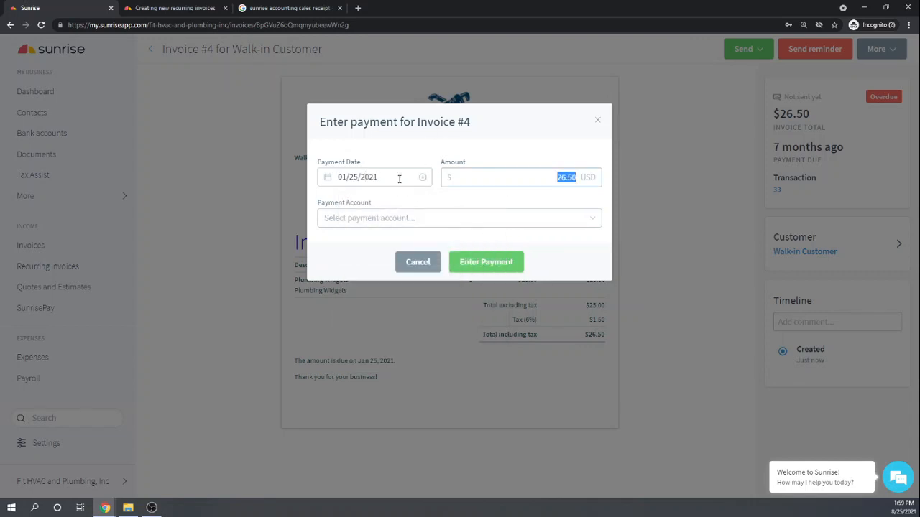
{"action": "left_click", "coordinate": [395, 225]}
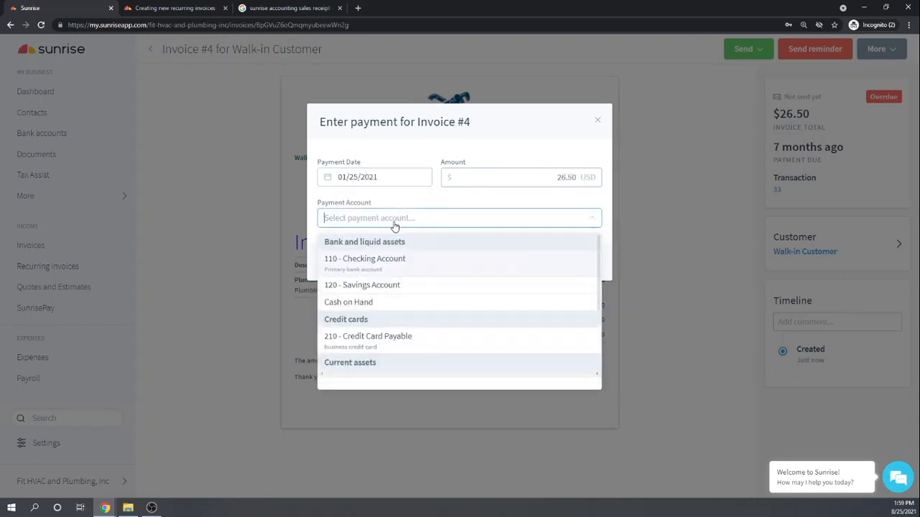
{"action": "left_click", "coordinate": [362, 307]}
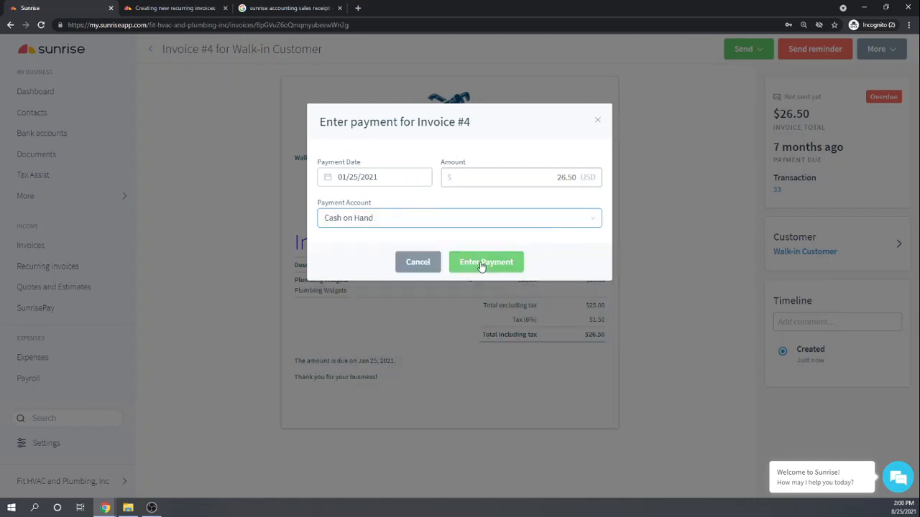
{"action": "left_click", "coordinate": [481, 263]}
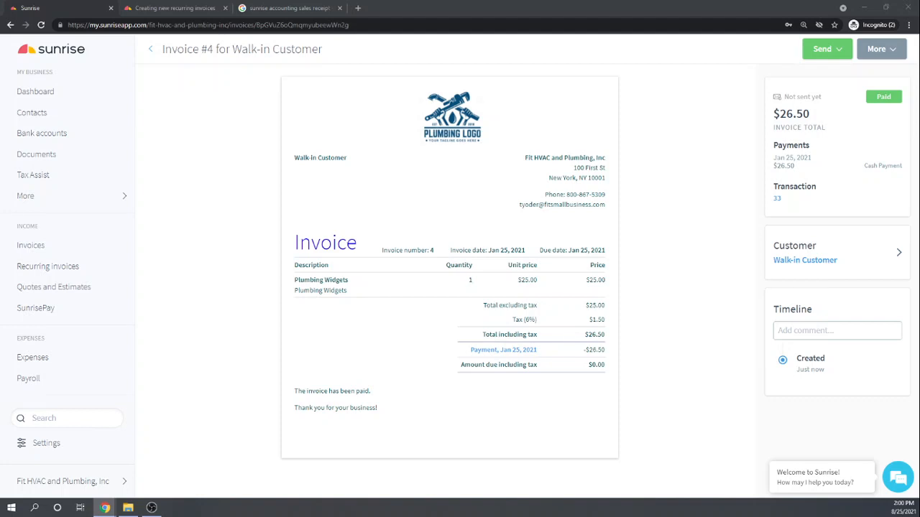
Step: Start a payment entry for Big-Time Diner's invoice #2, dated 01/30/2021, with an amount of 200 USD
{"action": "left_click", "coordinate": [25, 247]}
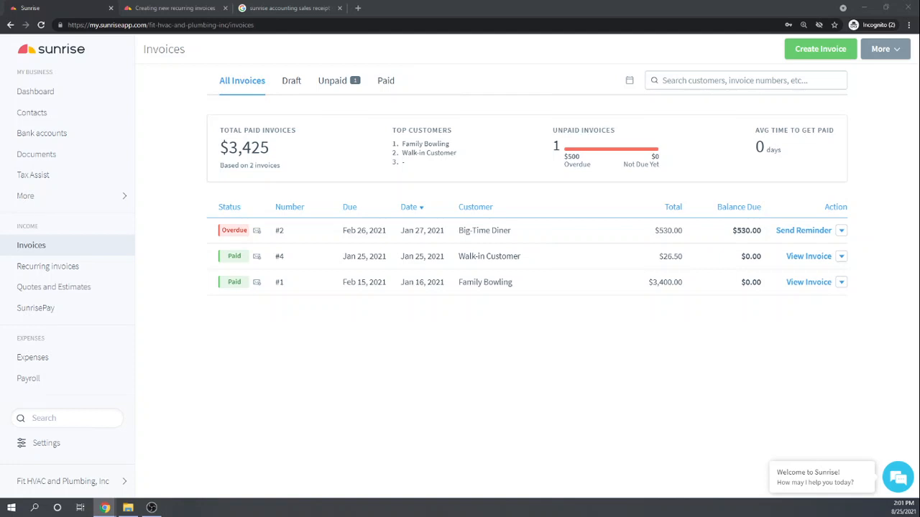
{"action": "left_click", "coordinate": [841, 231]}
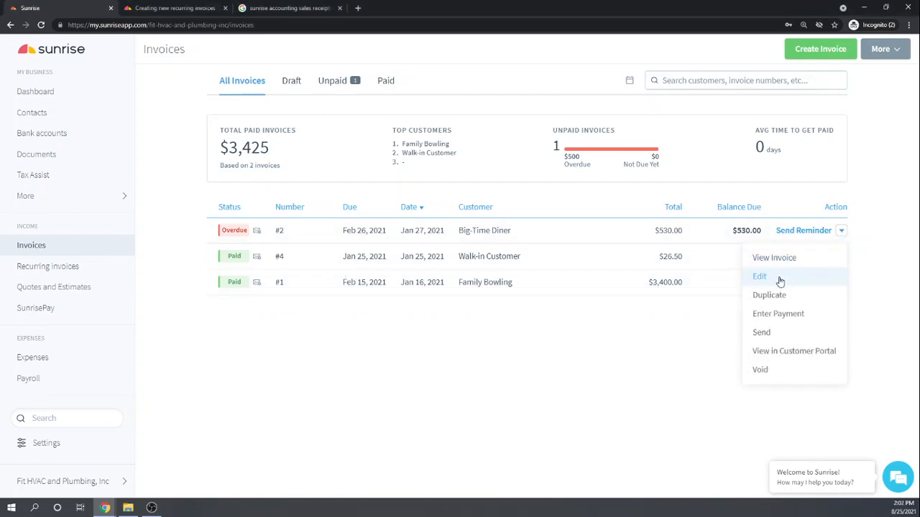
{"action": "left_click", "coordinate": [781, 314]}
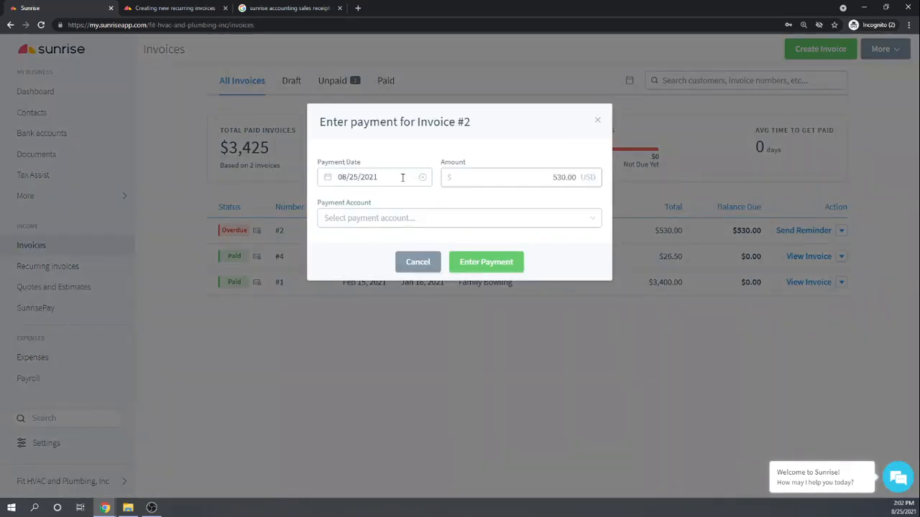
{"action": "left_click_drag", "start_coordinate": [400, 177], "coordinate": [304, 177]}
{"action": "type", "text": "01/30/2021"}
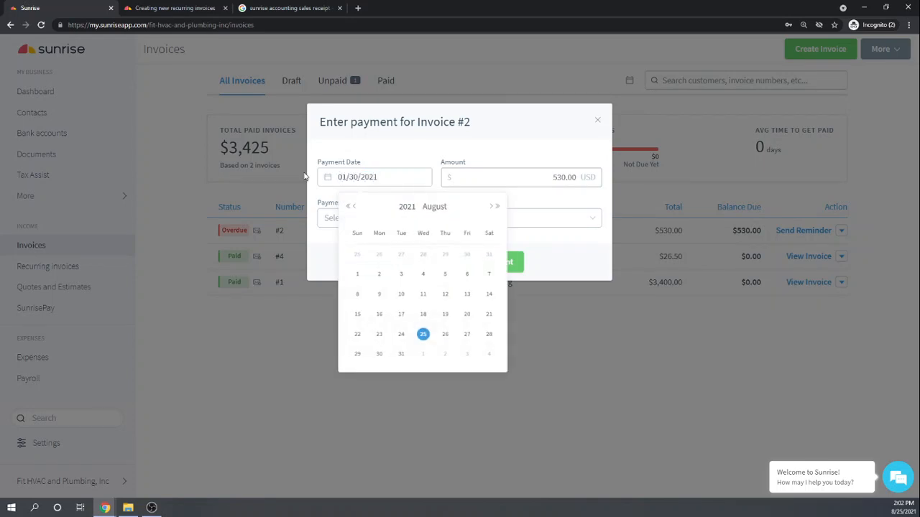
{"action": "key", "text": "Tab"}
{"action": "type", "text": "200"}
{"action": "key", "text": "Tab"}
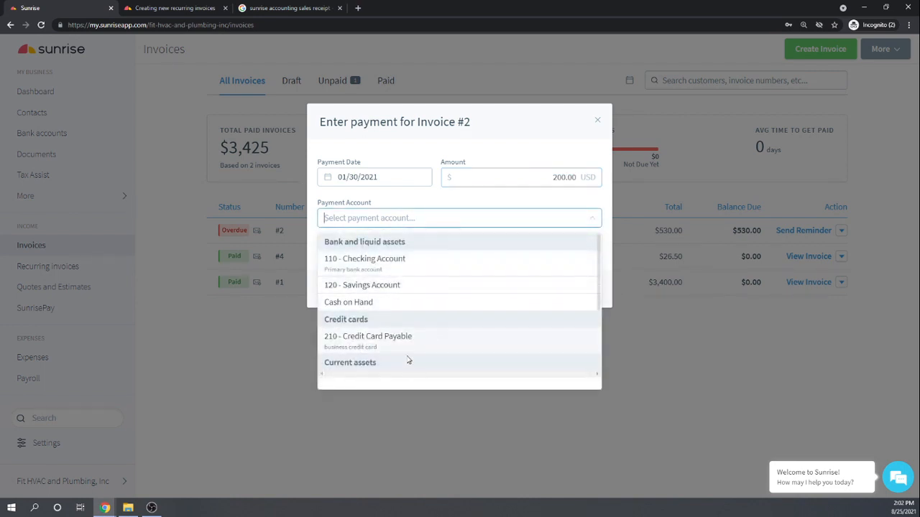
Step: Assign the payment to "110 - Checking Account", give Partial Payment as the reason for the difference, and record it
{"action": "left_click", "coordinate": [379, 267]}
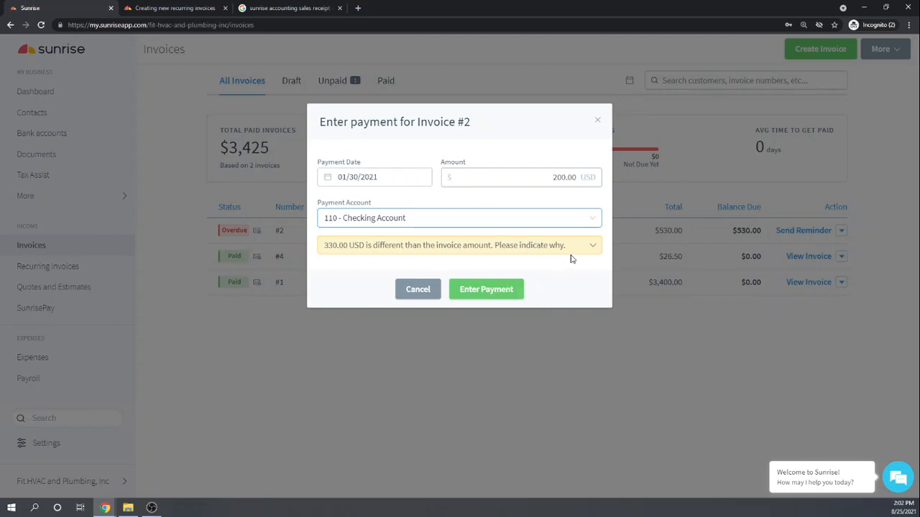
{"action": "left_click", "coordinate": [592, 246]}
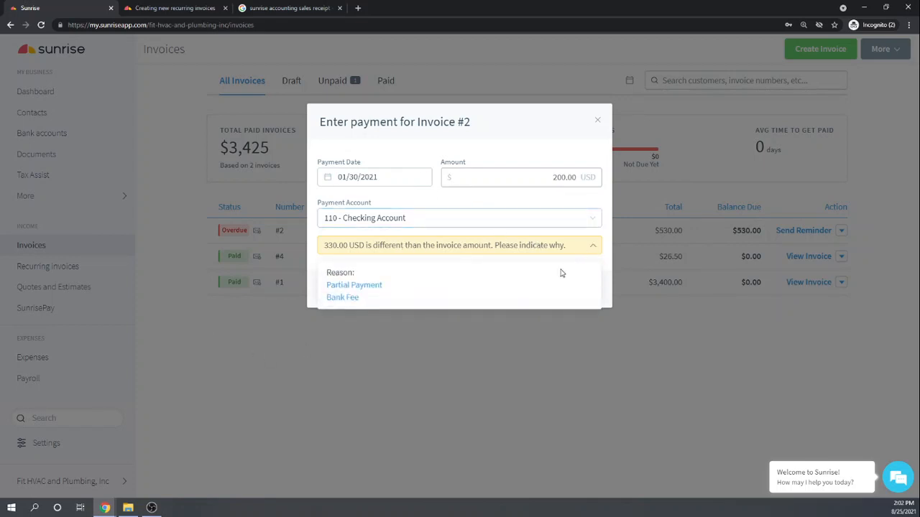
{"action": "left_click", "coordinate": [354, 285]}
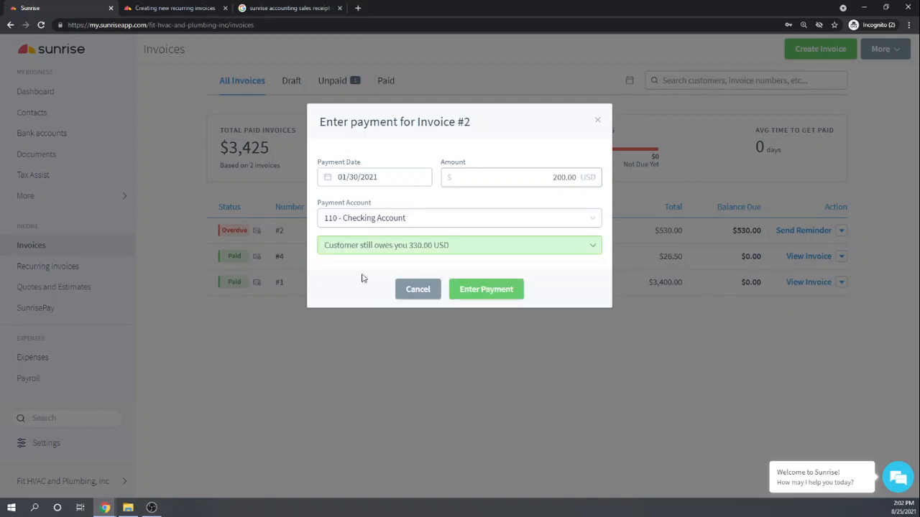
{"action": "left_click", "coordinate": [482, 294]}
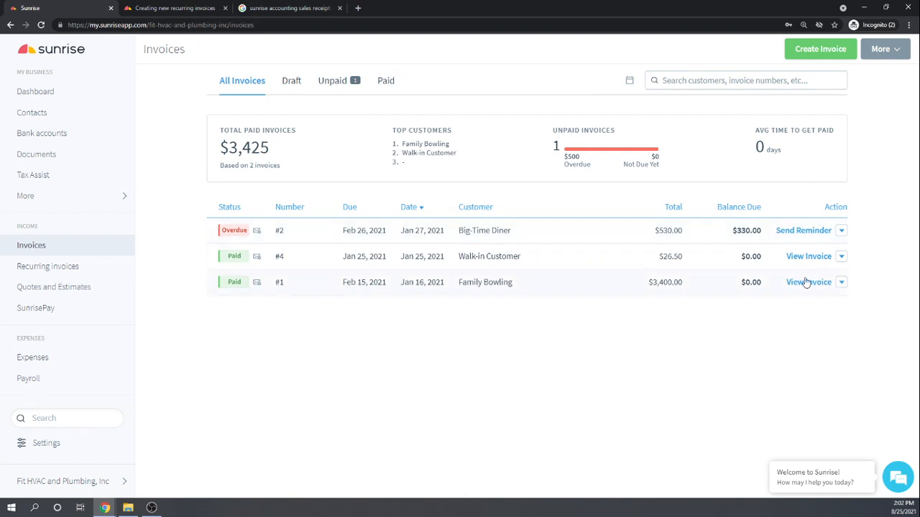
Step: Record payment of the remaining balance on Big-Time Diner's invoice #2 into "110 - Checking Account"
{"action": "left_click", "coordinate": [841, 232]}
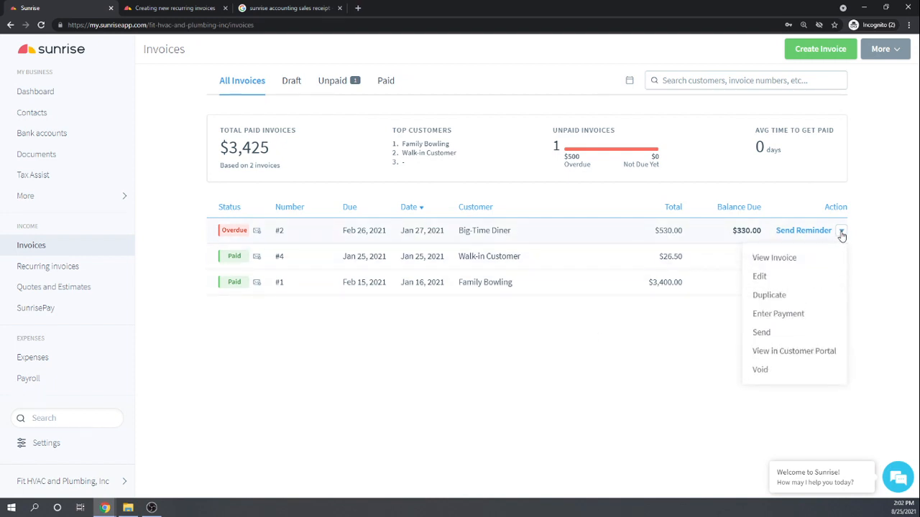
{"action": "left_click", "coordinate": [792, 316]}
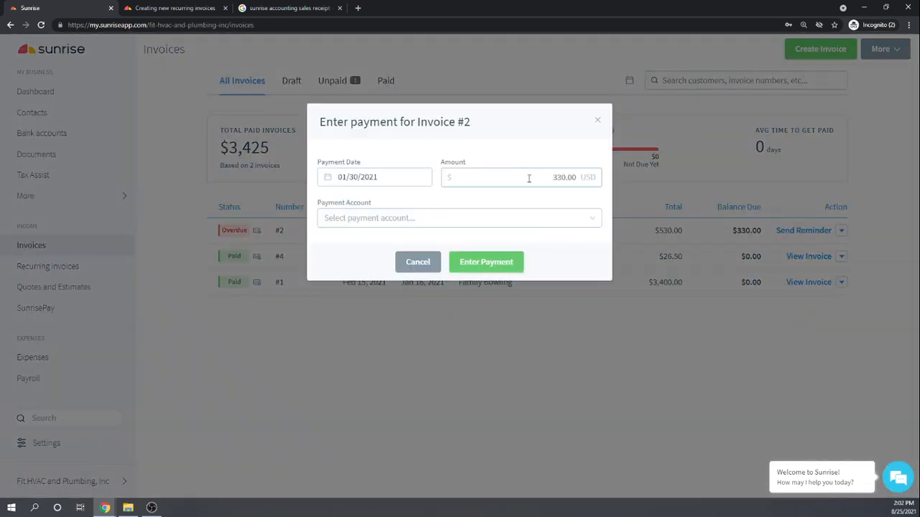
{"action": "left_click", "coordinate": [594, 220]}
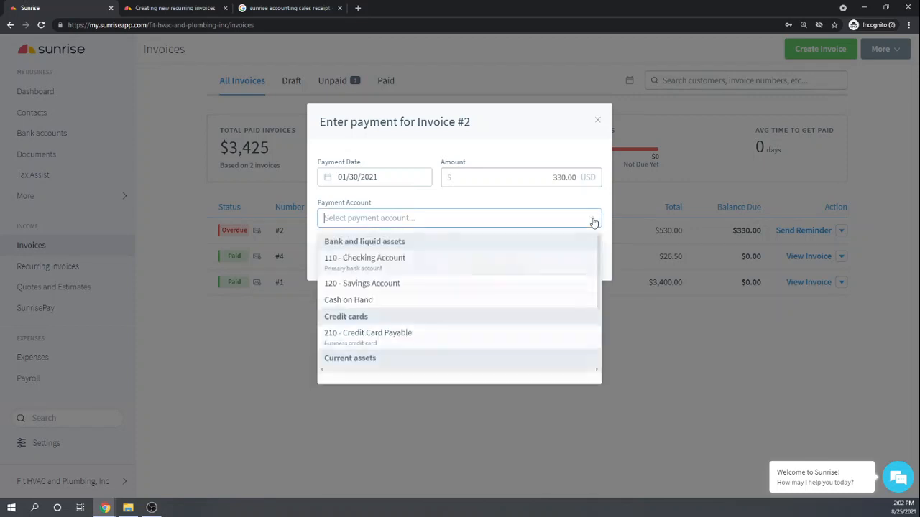
{"action": "left_click", "coordinate": [358, 262]}
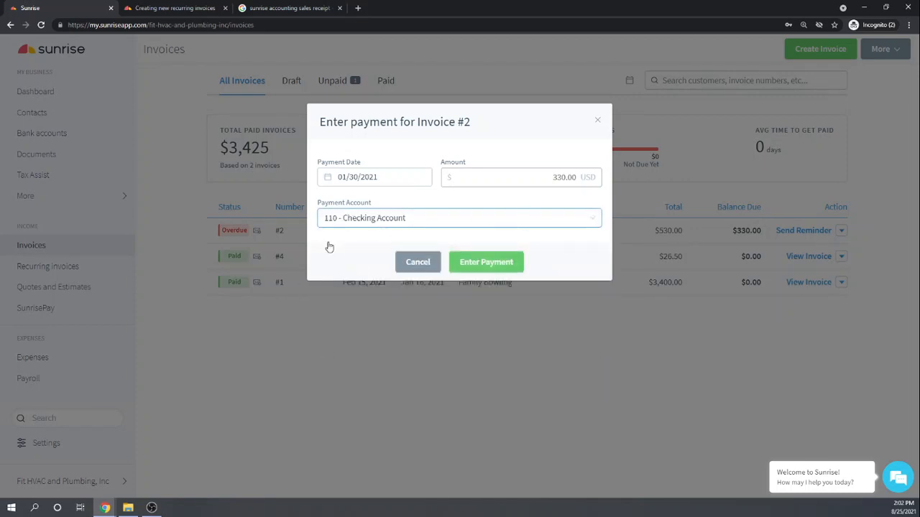
{"action": "left_click", "coordinate": [480, 263]}
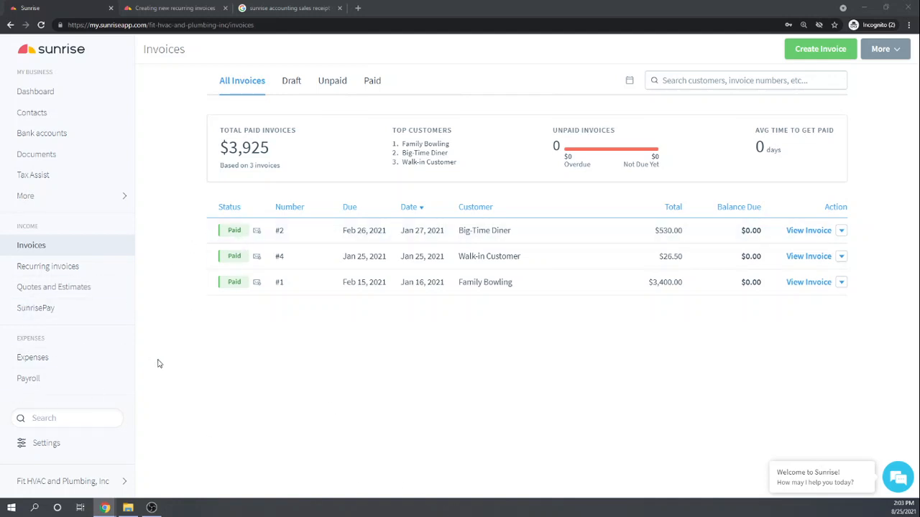
Step: Examine the Checking Account's transactions from the chart of accounts and return to the main dashboard
{"action": "left_click", "coordinate": [29, 197]}
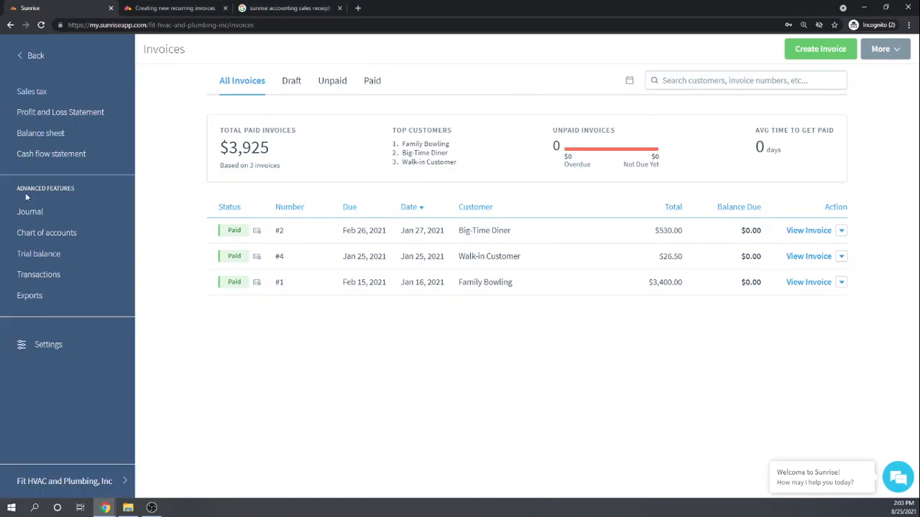
{"action": "left_click", "coordinate": [67, 232]}
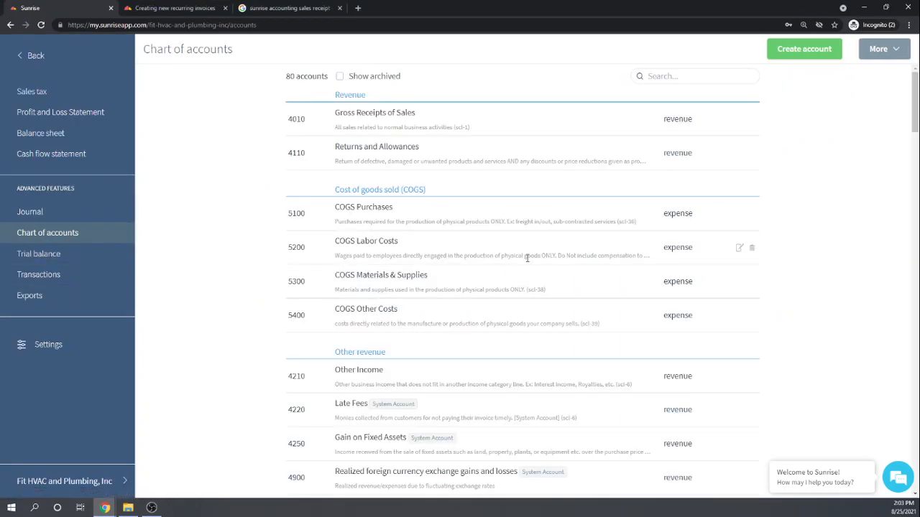
{"action": "scroll", "coordinate": [509, 305], "scroll_direction": "down", "scroll_amount": 6}
{"action": "scroll", "coordinate": [510, 309], "scroll_direction": "down", "scroll_amount": 20}
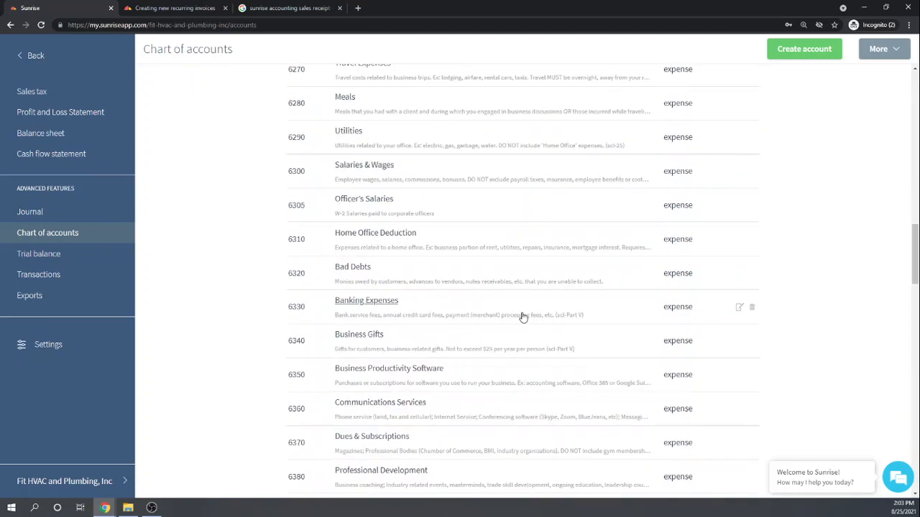
{"action": "scroll", "coordinate": [524, 317], "scroll_direction": "down", "scroll_amount": 3}
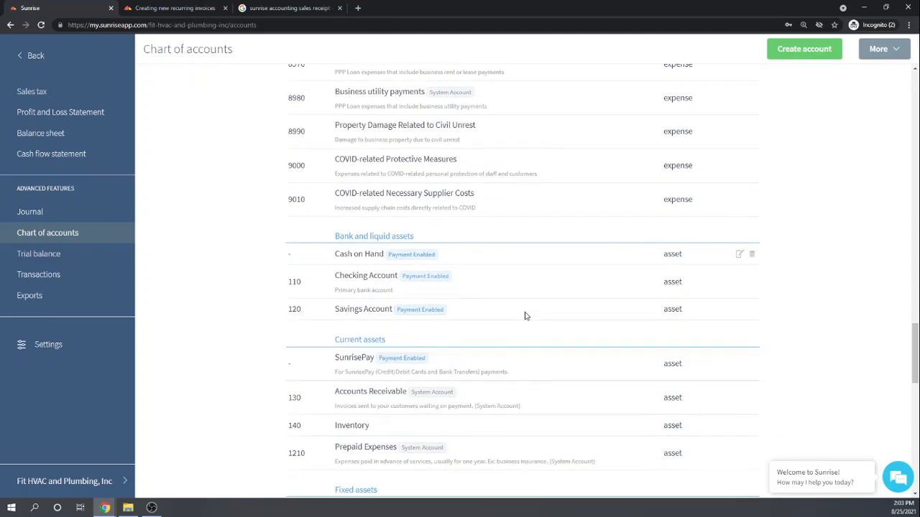
{"action": "left_click", "coordinate": [368, 277]}
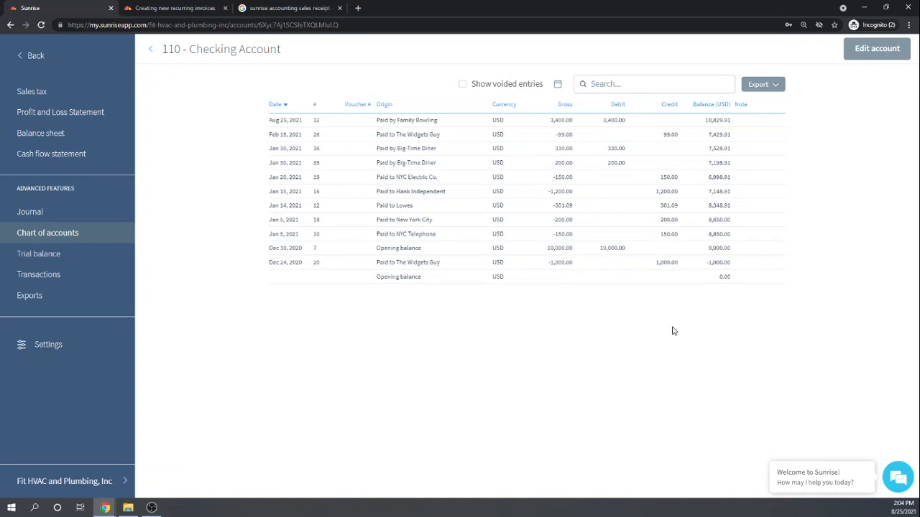
{"action": "left_click", "coordinate": [20, 57]}
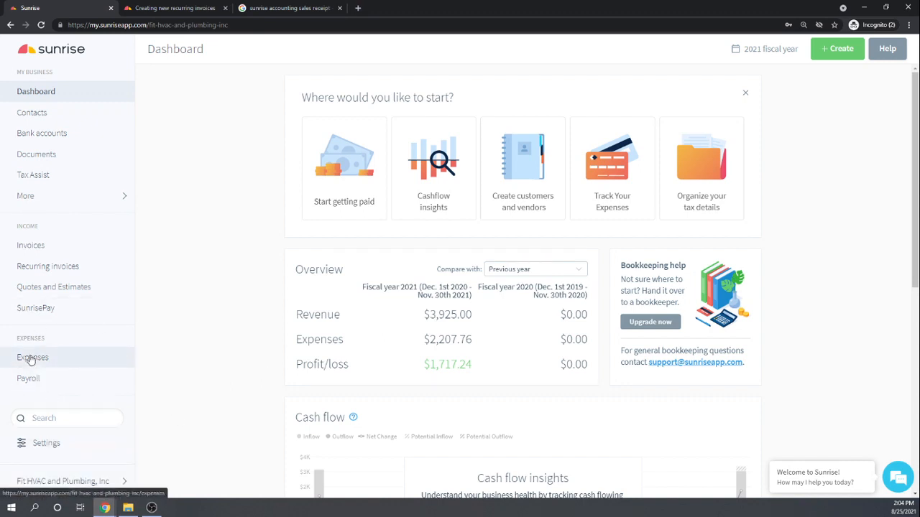
Step: Start a bank transfer transaction from Cash on Hand to "110 - Checking Account"
{"action": "scroll", "coordinate": [139, 270], "scroll_direction": "down", "scroll_amount": 2}
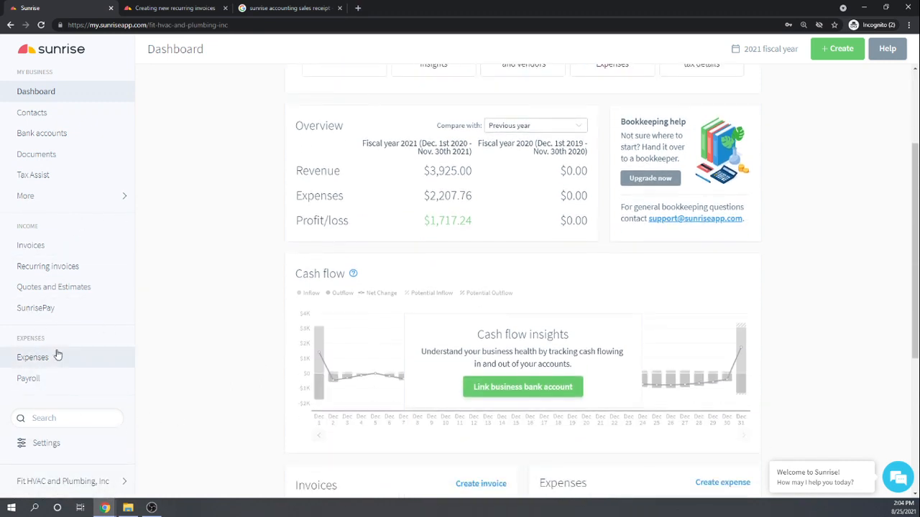
{"action": "left_click", "coordinate": [29, 199]}
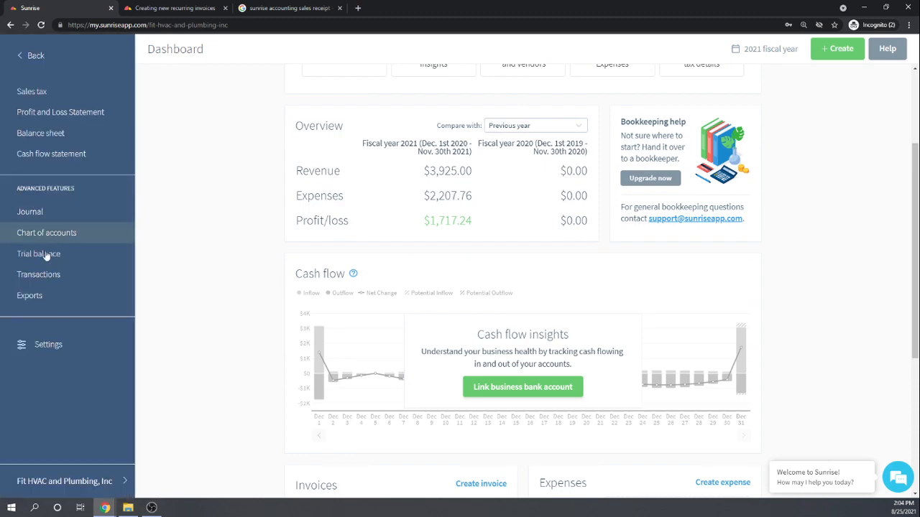
{"action": "left_click", "coordinate": [41, 279]}
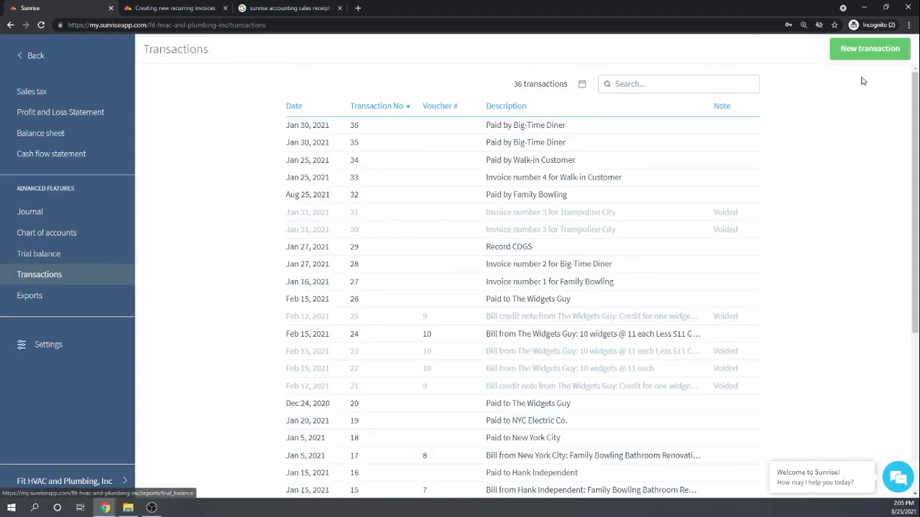
{"action": "left_click", "coordinate": [864, 49]}
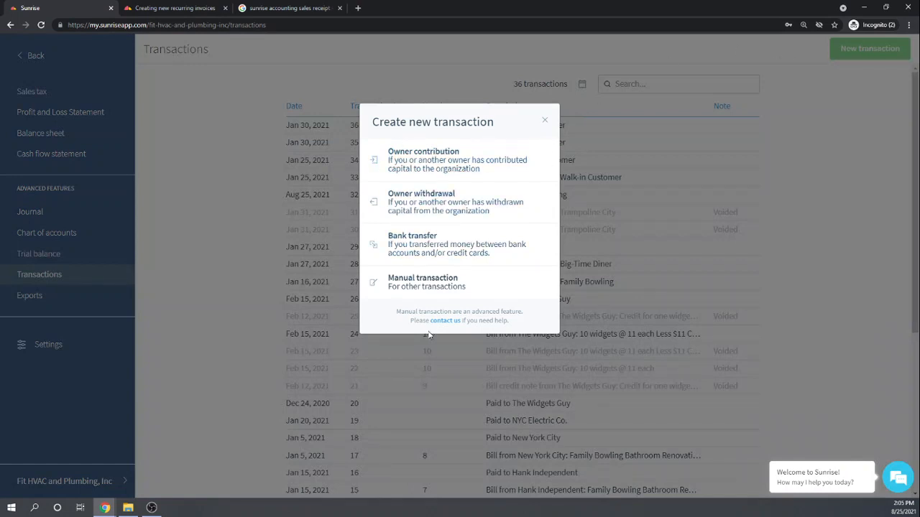
{"action": "left_click", "coordinate": [414, 243]}
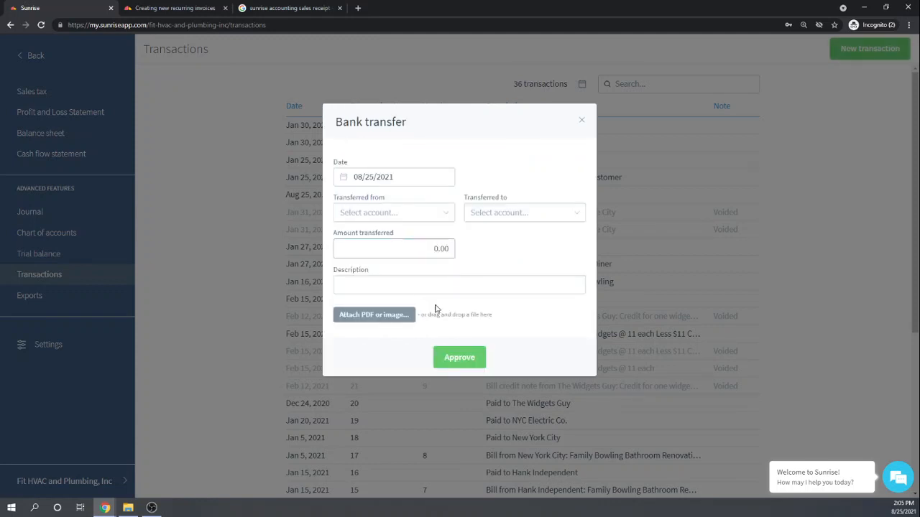
{"action": "left_click", "coordinate": [447, 215]}
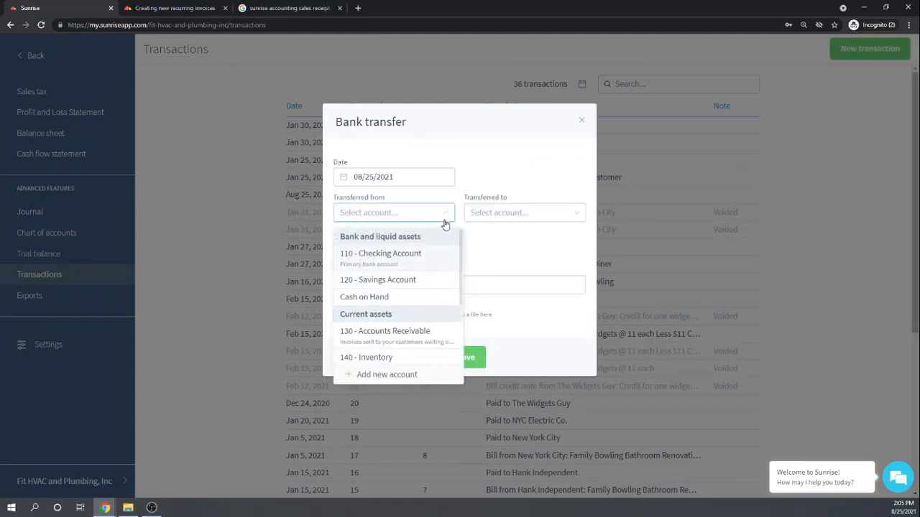
{"action": "left_click", "coordinate": [366, 302]}
{"action": "left_click", "coordinate": [579, 217]}
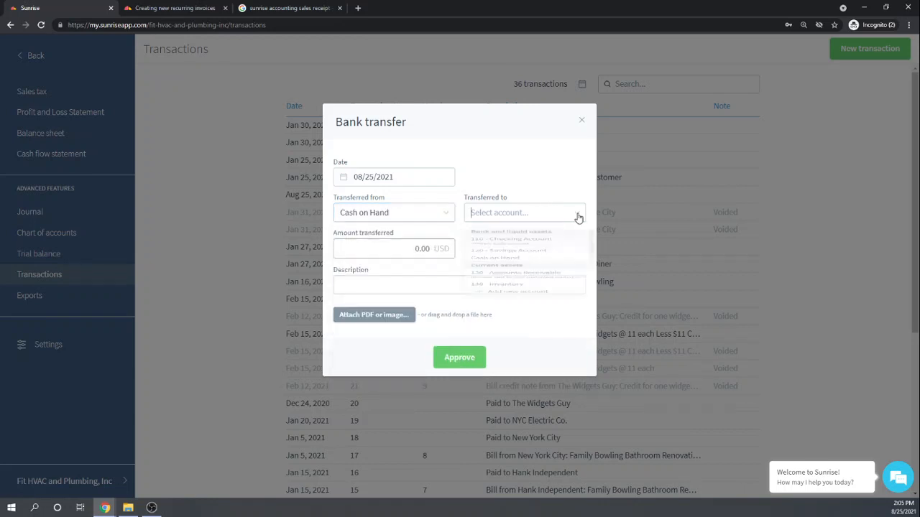
{"action": "left_click", "coordinate": [525, 260]}
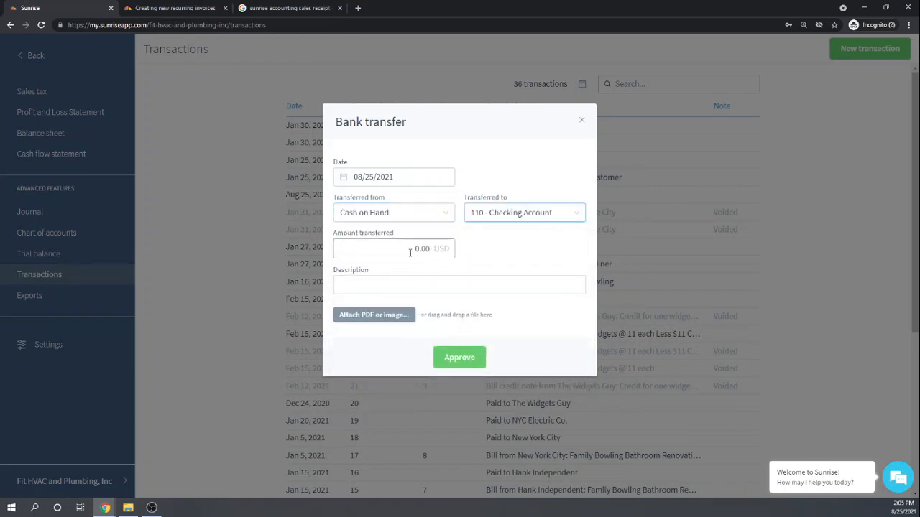
Step: Set the transferred amount to 25 USD, describe the transfer as "Cash sale", and approve it
{"action": "left_click", "coordinate": [409, 252]}
{"action": "type", "text": "25"}
{"action": "left_click", "coordinate": [458, 283]}
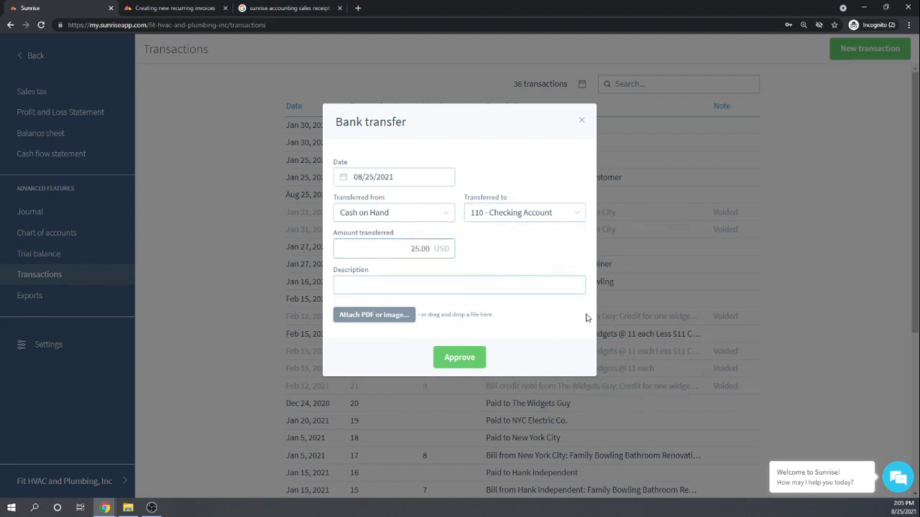
{"action": "left_click", "coordinate": [457, 358]}
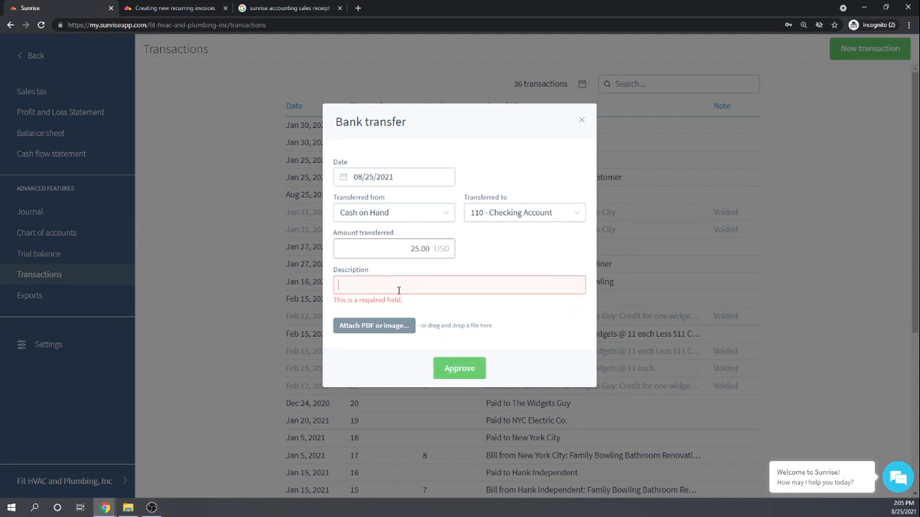
{"action": "type", "text": "Cash sale"}
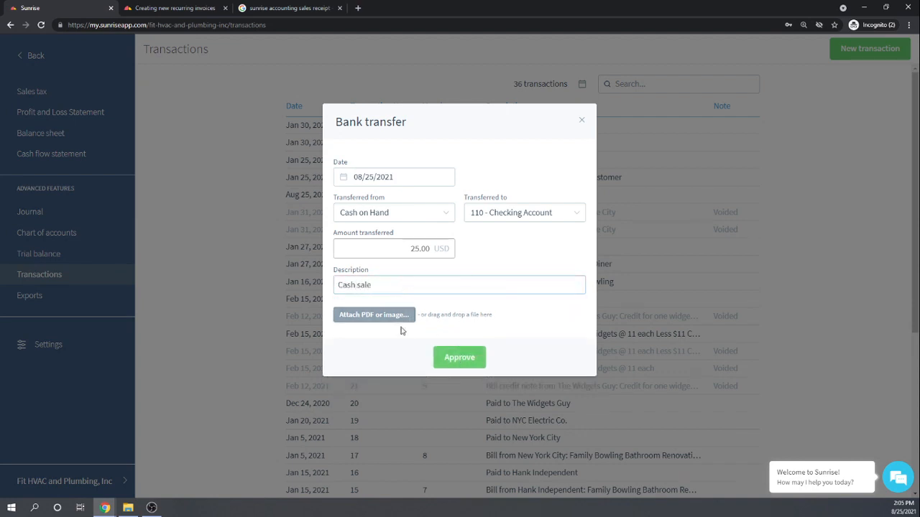
{"action": "left_click", "coordinate": [466, 358]}
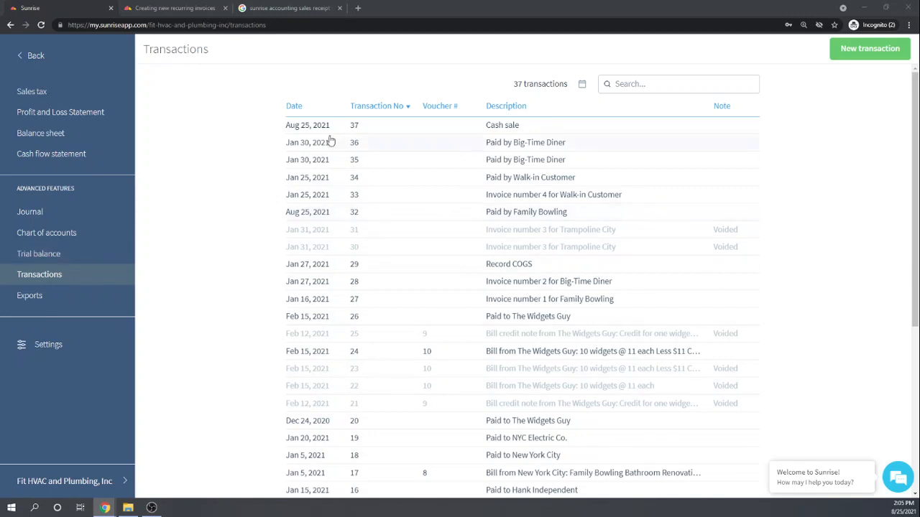
Step: Review the invoices list and the recurring invoices list
{"action": "left_click", "coordinate": [34, 57]}
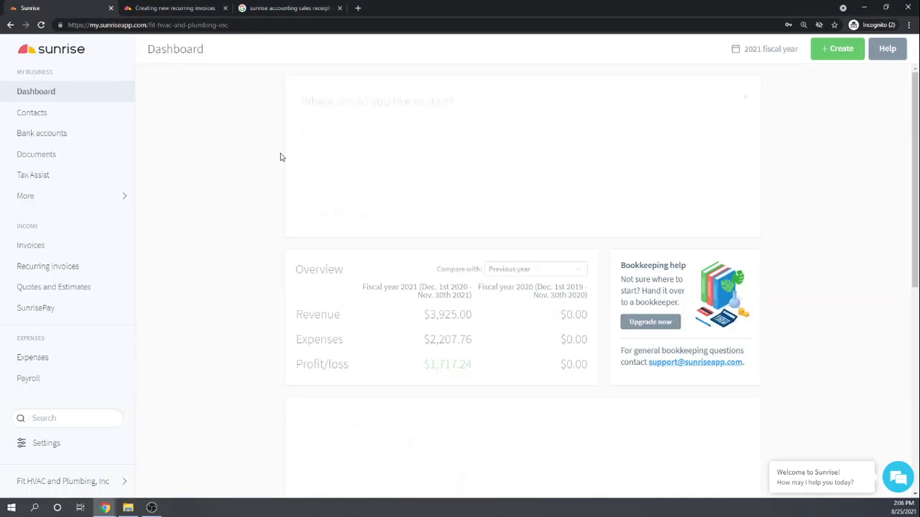
{"action": "left_click", "coordinate": [30, 246]}
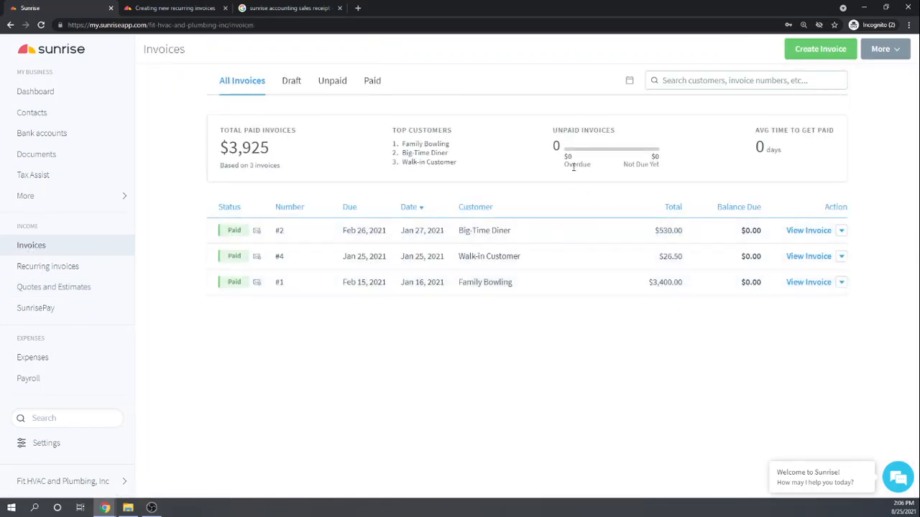
{"action": "left_click", "coordinate": [38, 269]}
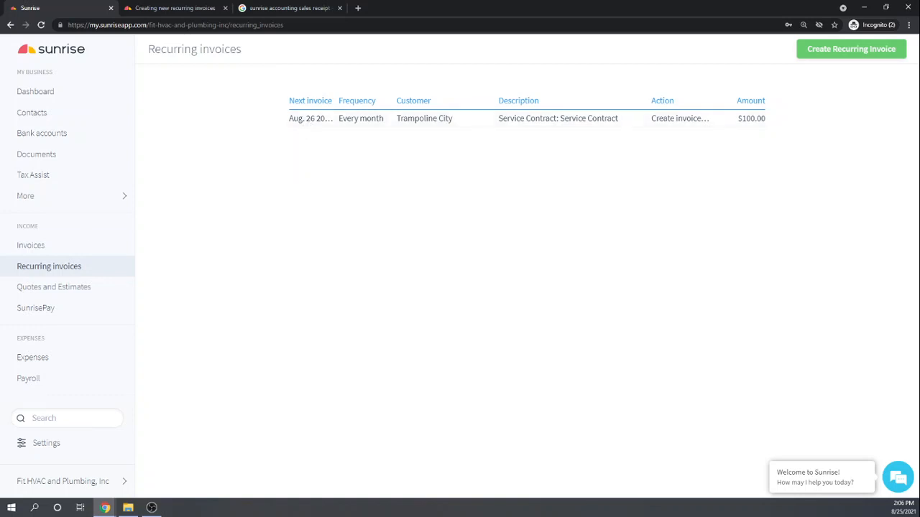
Step: Start a new credit note from the invoices list with Big-Time Diner as the customer
{"action": "left_click", "coordinate": [36, 248]}
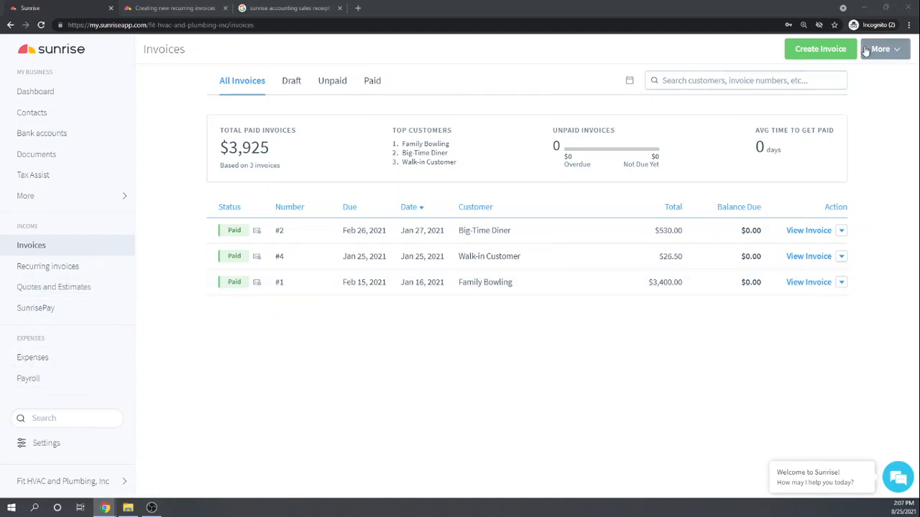
{"action": "left_click", "coordinate": [894, 51]}
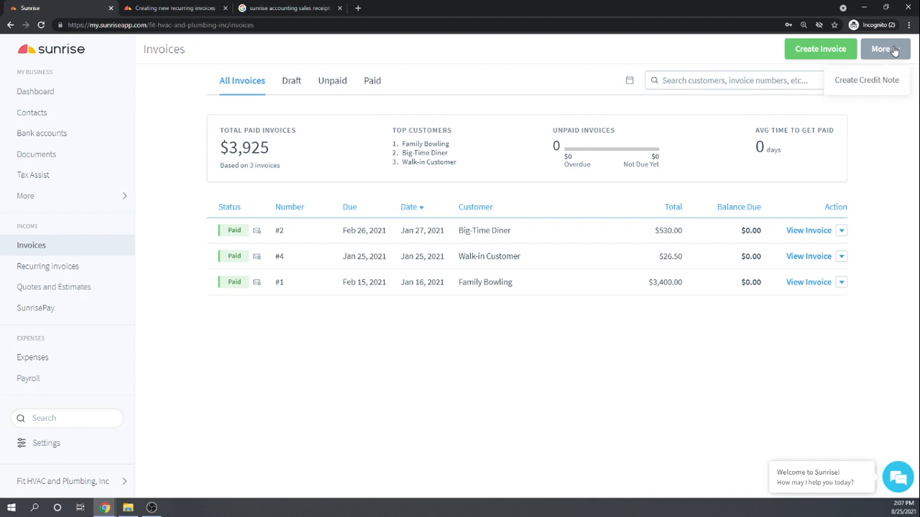
{"action": "left_click", "coordinate": [858, 82]}
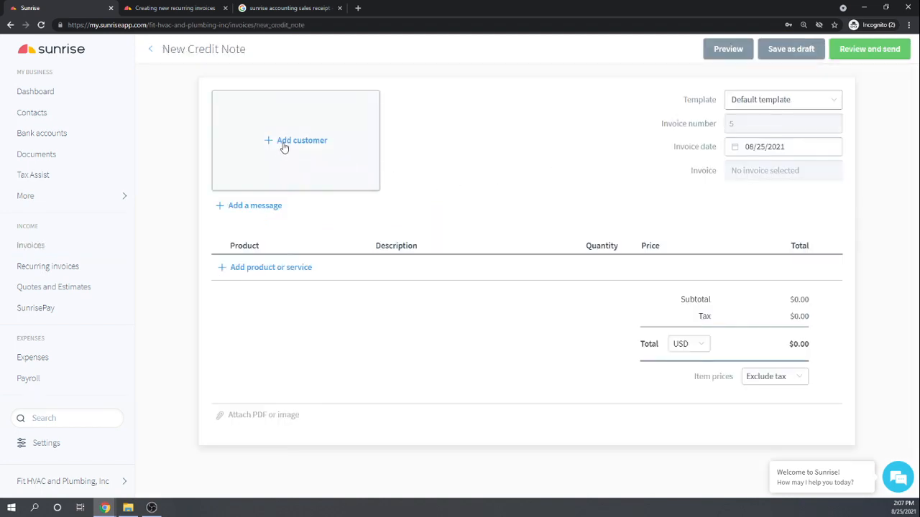
{"action": "left_click", "coordinate": [286, 144]}
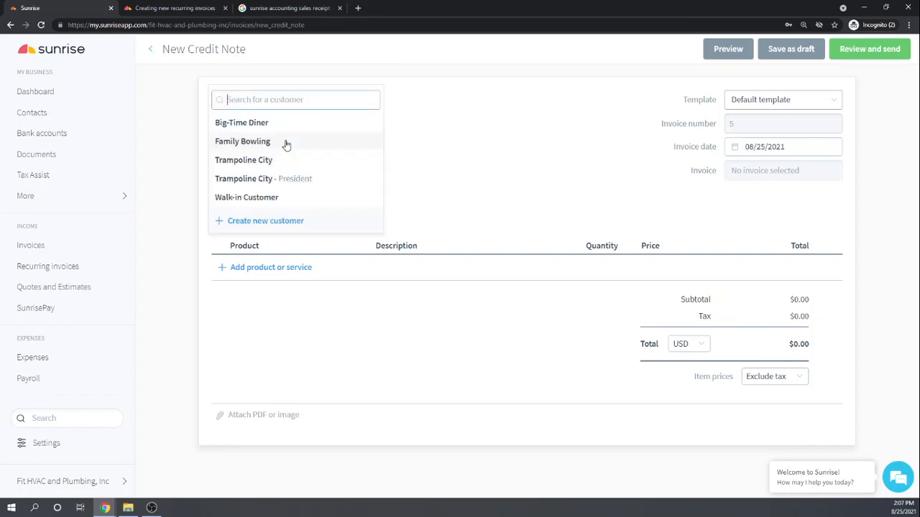
{"action": "left_click", "coordinate": [243, 124]}
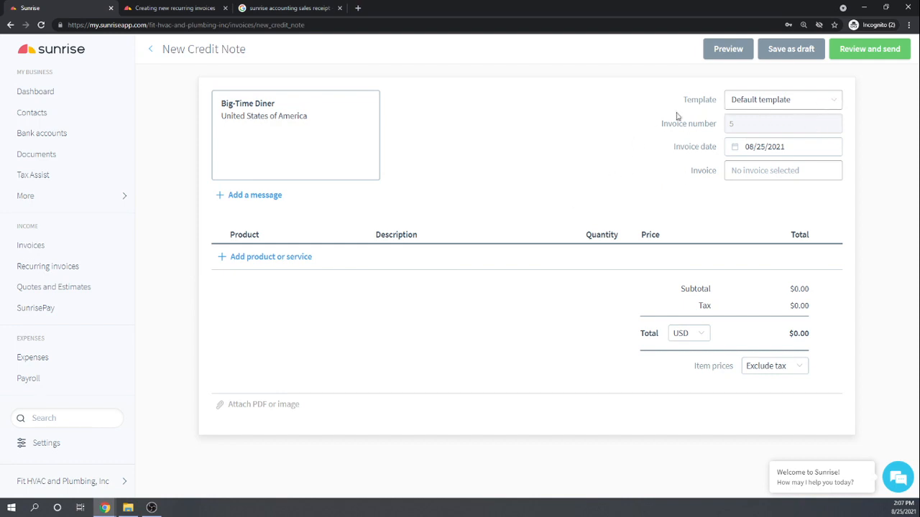
Step: Date the credit note 02/05/2021 and link it to Big-Time Diner's invoice #2
{"action": "left_click", "coordinate": [794, 149]}
{"action": "type", "text": "02"}
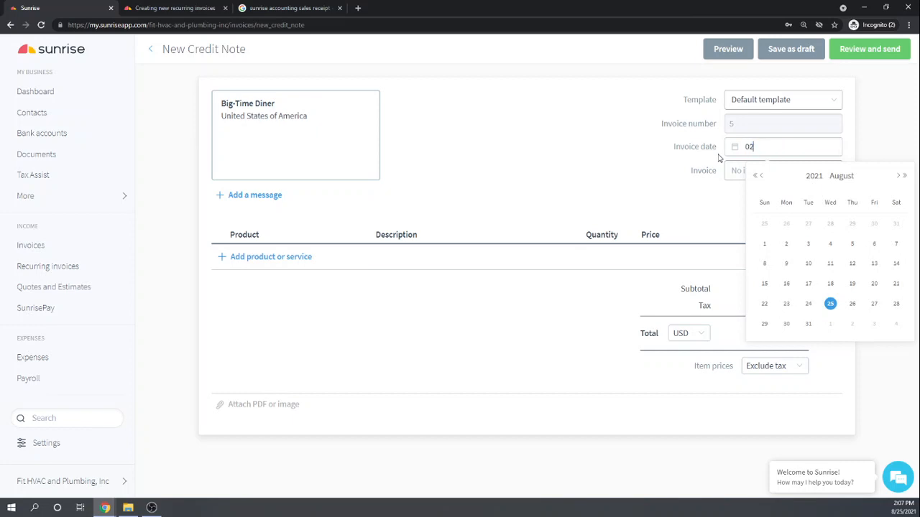
{"action": "type", "text": "/05/2021"}
{"action": "key", "text": "Tab"}
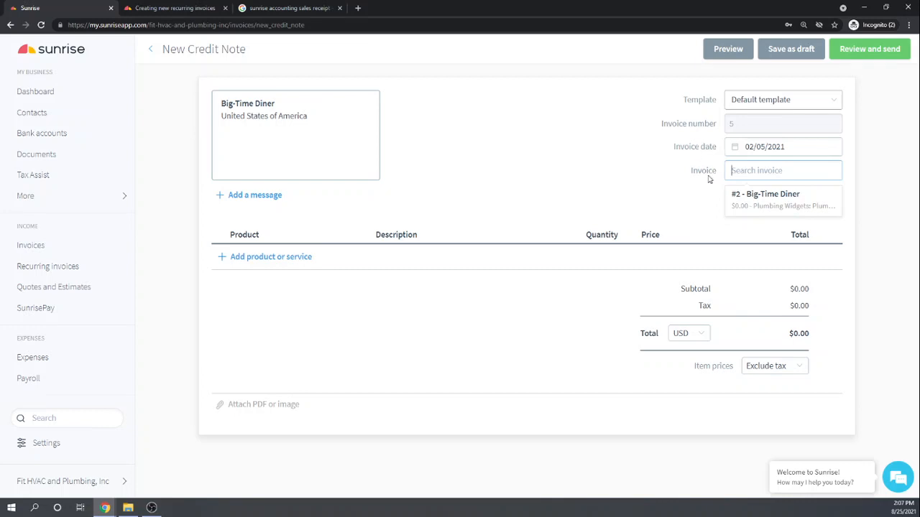
{"action": "left_click", "coordinate": [776, 200]}
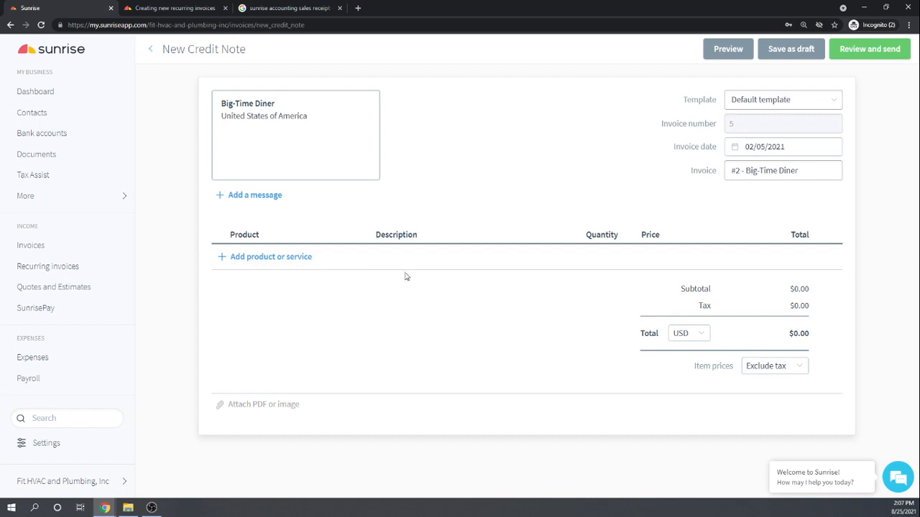
Step: Add 2 Plumbing Widgets with New York Sales Tax 6% to the credit note and submit it for review and sending
{"action": "left_click", "coordinate": [254, 259]}
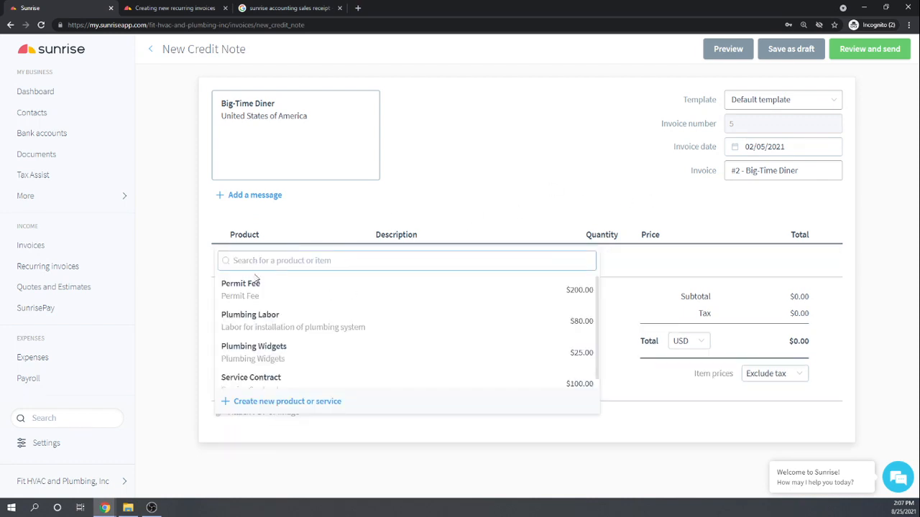
{"action": "left_click", "coordinate": [261, 353]}
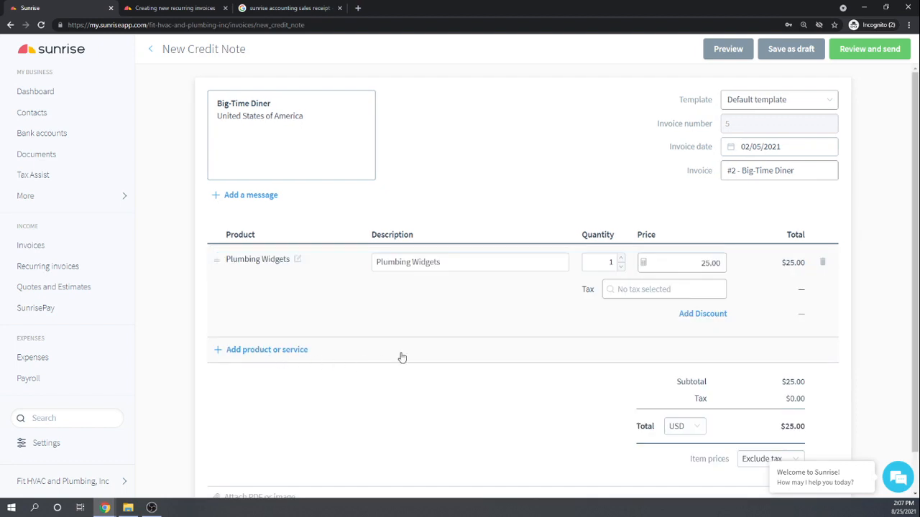
{"action": "left_click", "coordinate": [620, 259]}
{"action": "left_click", "coordinate": [637, 291]}
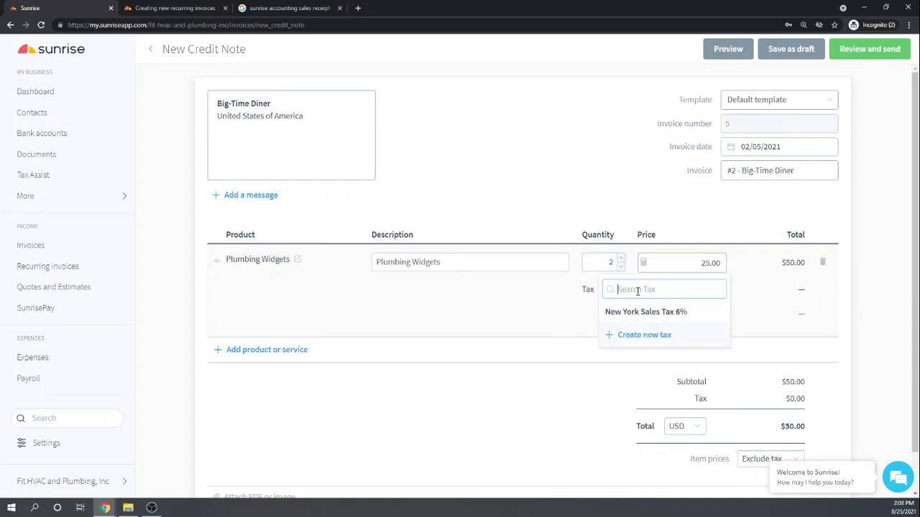
{"action": "left_click", "coordinate": [637, 311]}
{"action": "scroll", "coordinate": [491, 310], "scroll_direction": "down", "scroll_amount": 1}
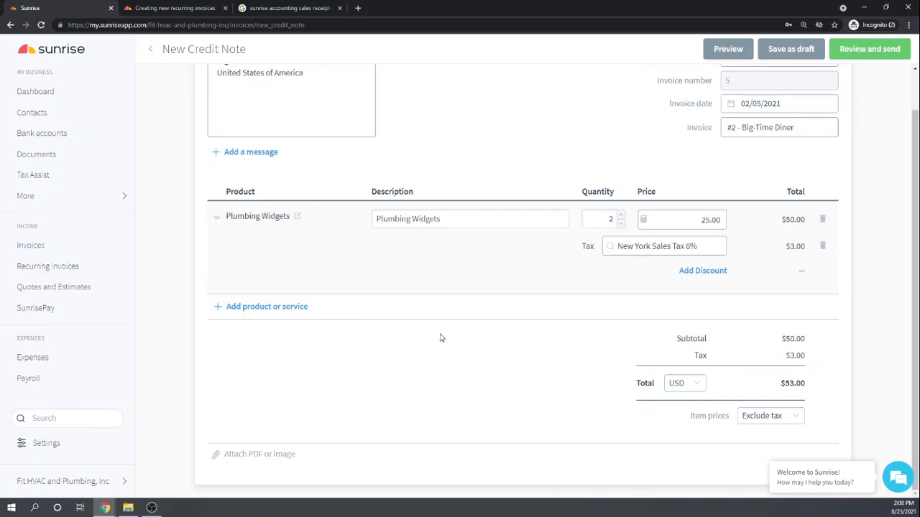
{"action": "scroll", "coordinate": [454, 351], "scroll_direction": "up", "scroll_amount": 1}
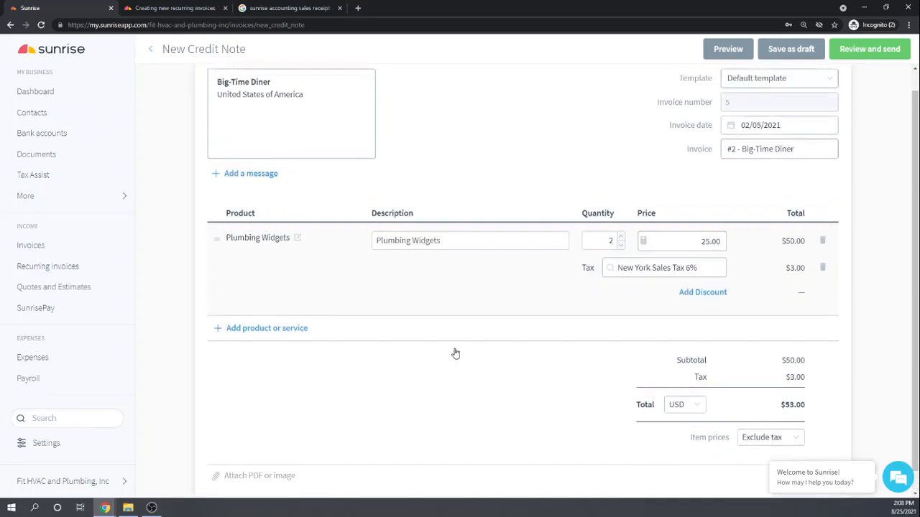
{"action": "scroll", "coordinate": [455, 353], "scroll_direction": "up", "scroll_amount": 1}
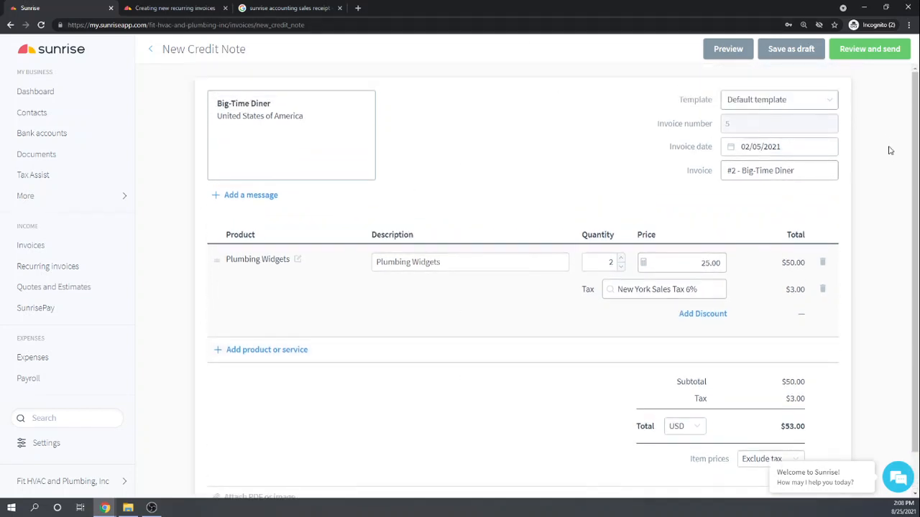
{"action": "left_click", "coordinate": [871, 54]}
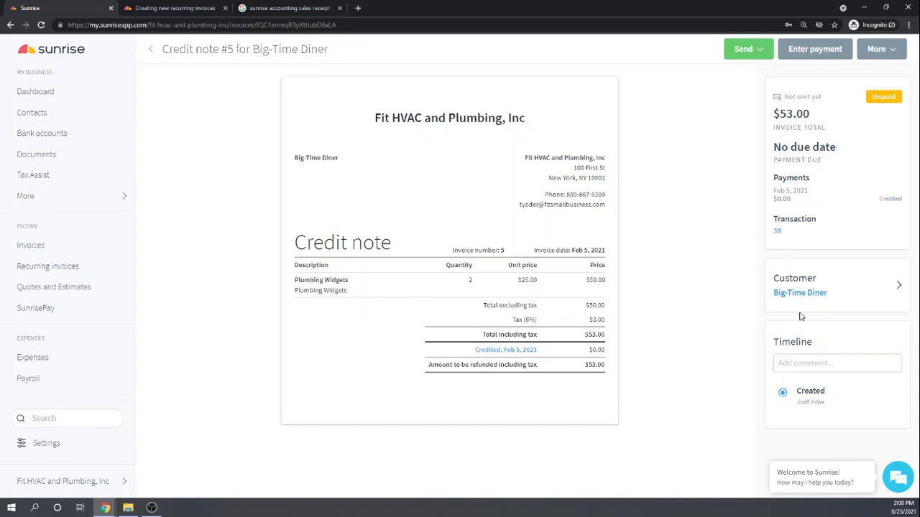
Step: Check Big-Time Diner's invoice list, reopen credit note #5 from it, and start a payment entry for it
{"action": "left_click", "coordinate": [826, 291]}
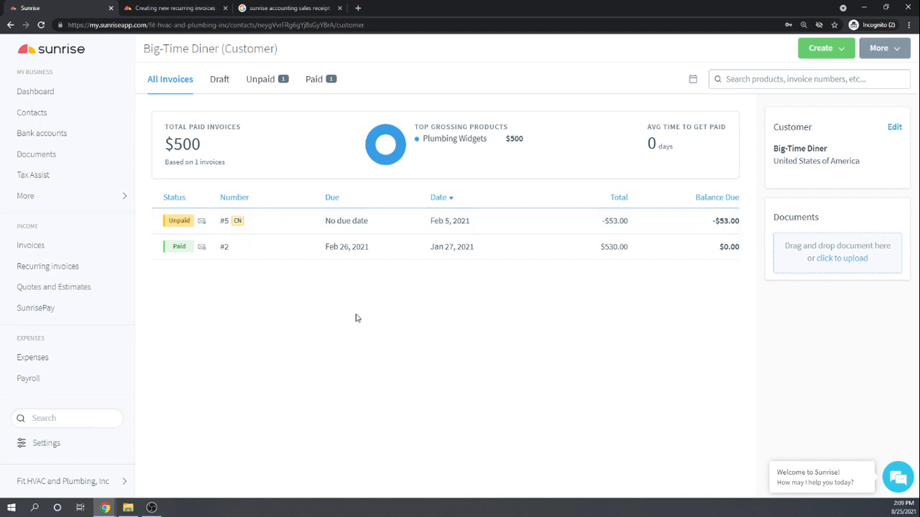
{"action": "left_click", "coordinate": [350, 224]}
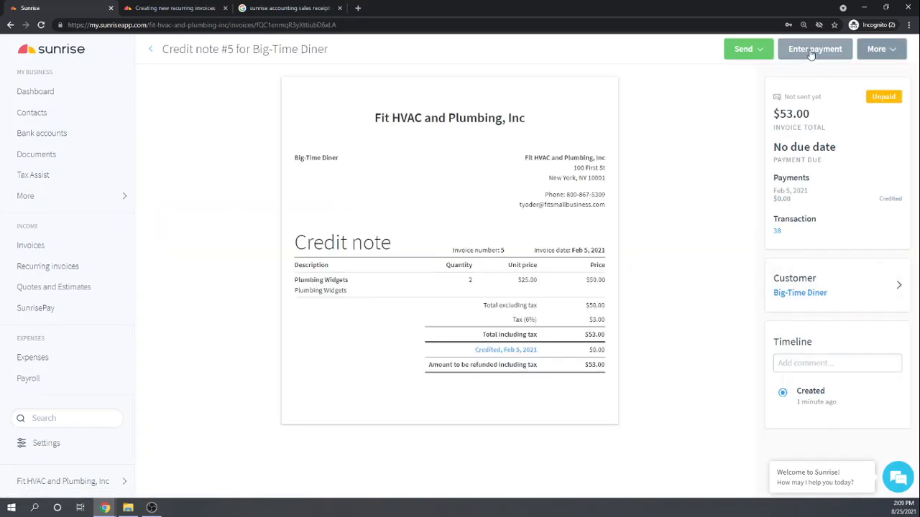
{"action": "left_click", "coordinate": [811, 51]}
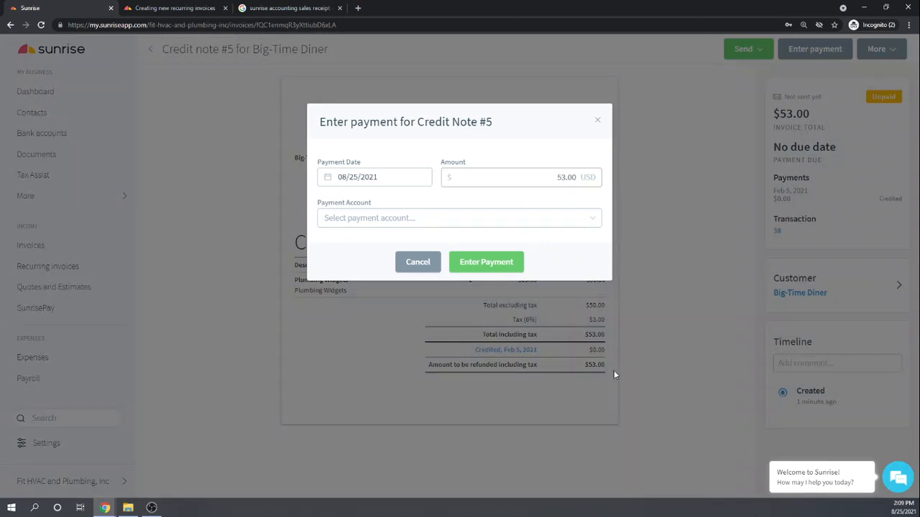
Step: Record the refund payment for Big-Time Diner's credit note, dated 02/05/2021, from 110 - Checking Account
{"action": "left_click", "coordinate": [404, 176]}
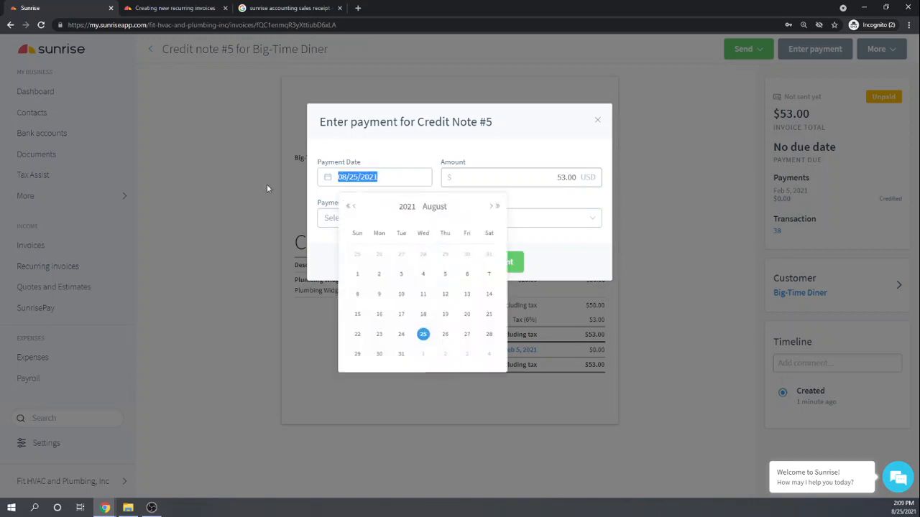
{"action": "type", "text": "05/0"}
{"action": "key", "text": "BackSpace"}
{"action": "key", "text": "BackSpace"}
{"action": "key", "text": "BackSpace"}
{"action": "key", "text": "BackSpace"}
{"action": "type", "text": "02/"}
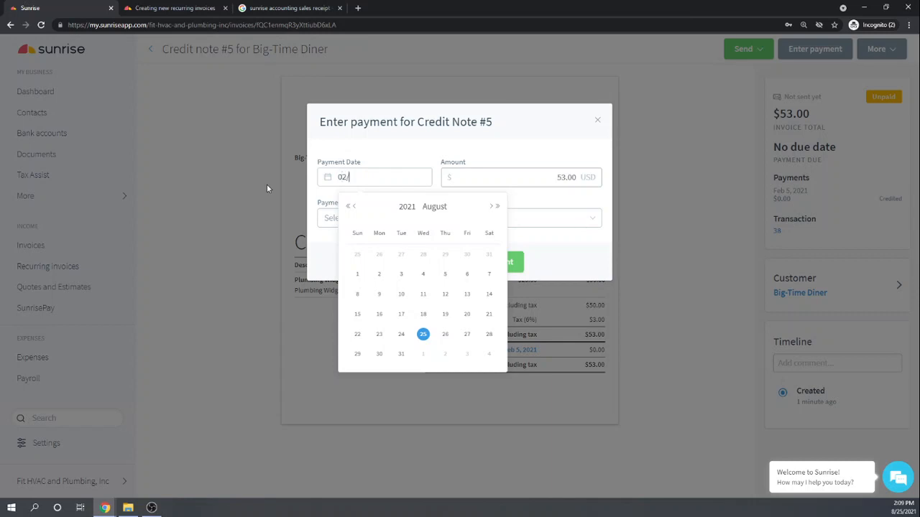
{"action": "type", "text": "05/2021"}
{"action": "key", "text": "Tab"}
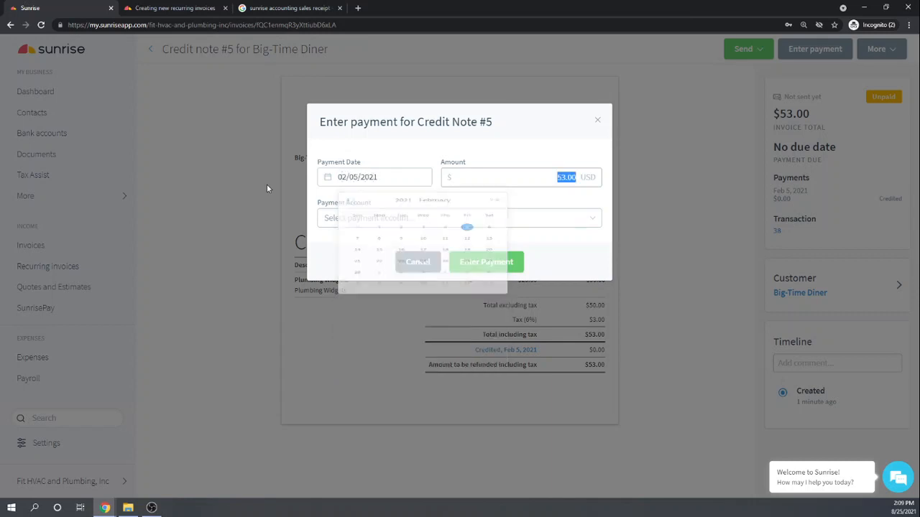
{"action": "key", "text": "Tab"}
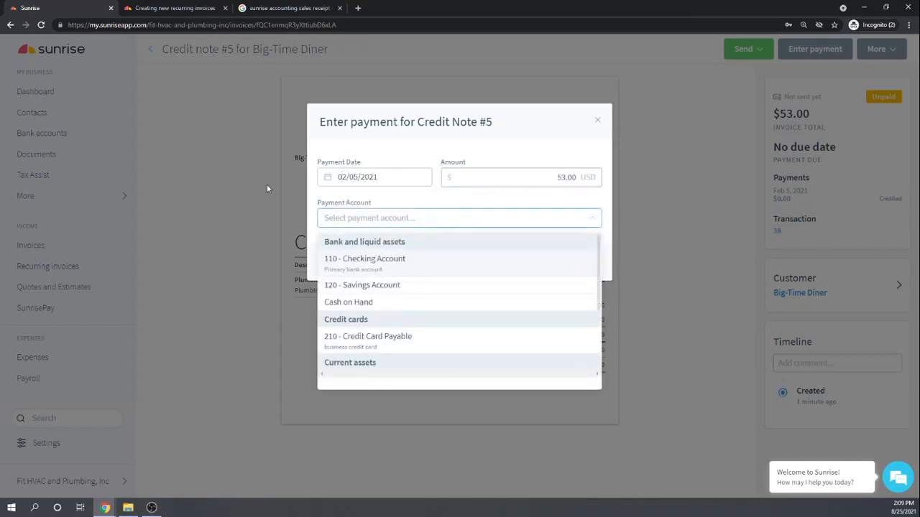
{"action": "left_click", "coordinate": [378, 267]}
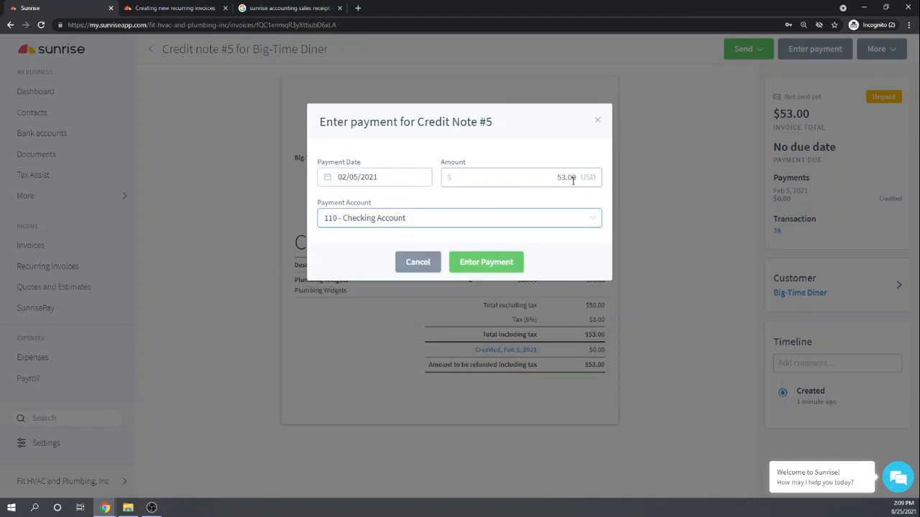
{"action": "left_click", "coordinate": [497, 262]}
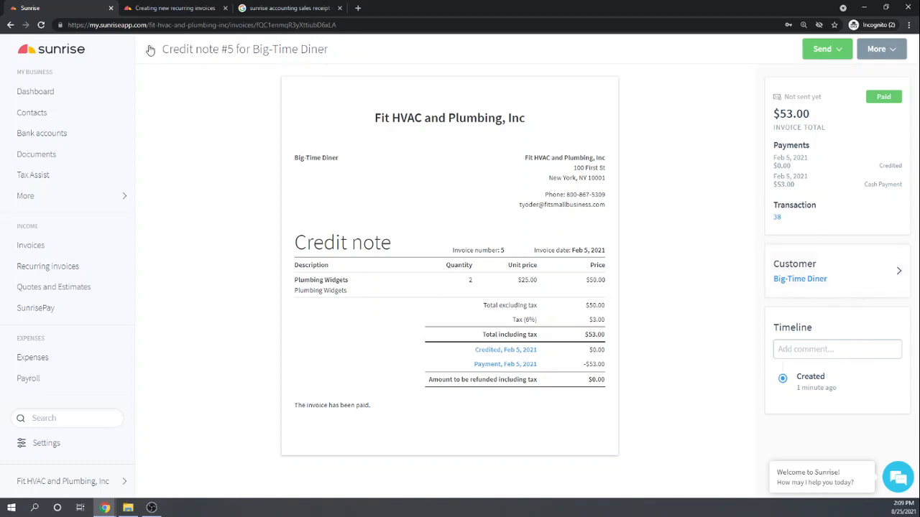
Step: Mark the credit note as sent and return to the invoices list
{"action": "left_click", "coordinate": [840, 51]}
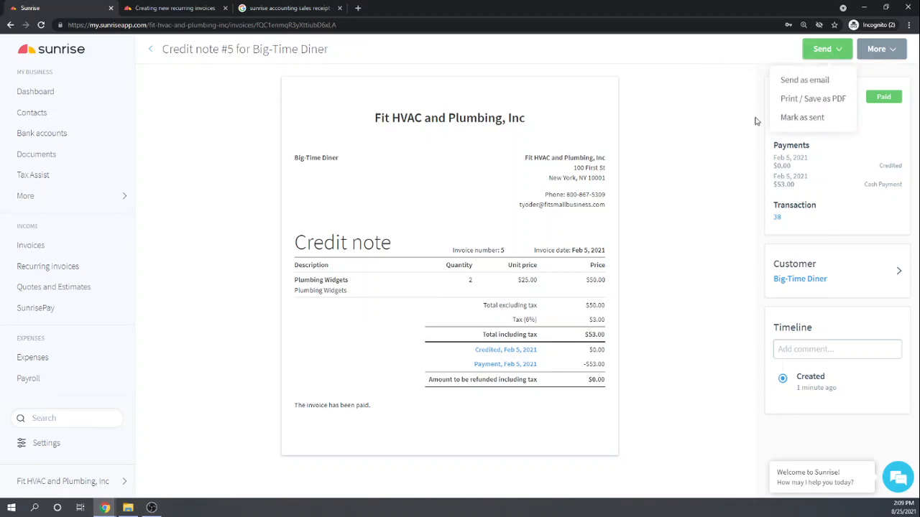
{"action": "left_click", "coordinate": [797, 121]}
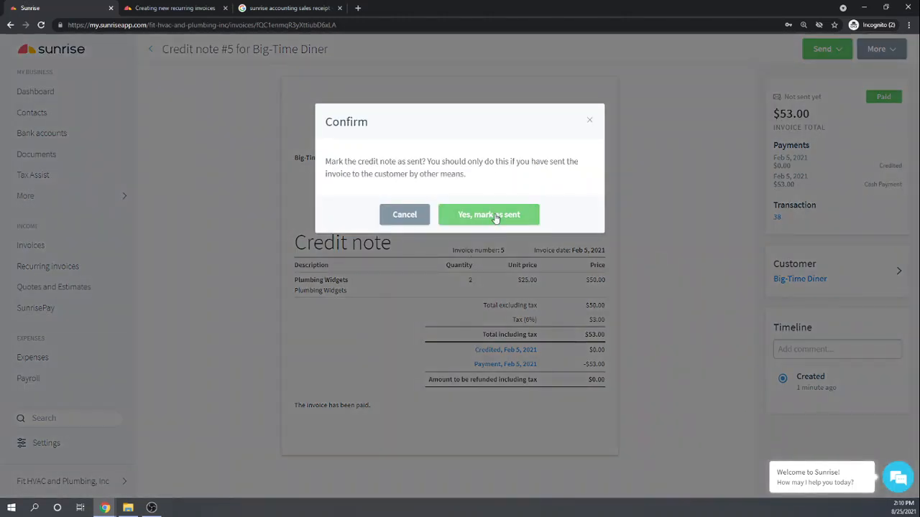
{"action": "key", "text": "Return"}
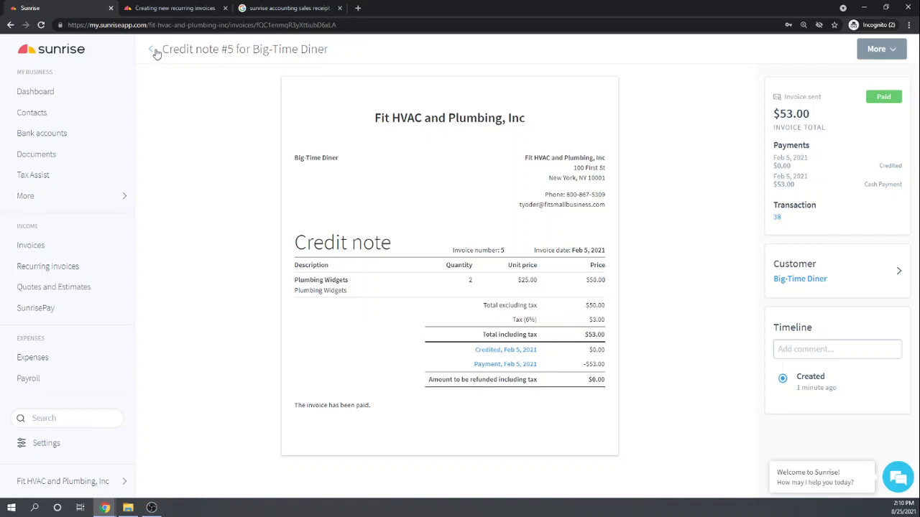
{"action": "left_click", "coordinate": [151, 50]}
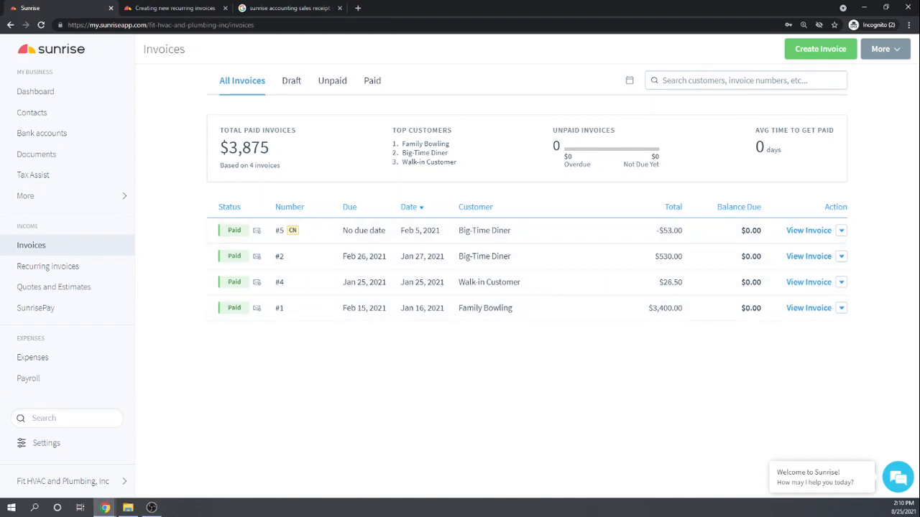
Step: View the Profit and Loss Statement and examine how the credit note posted to the Gross Receipts of Sales account
{"action": "left_click", "coordinate": [26, 196]}
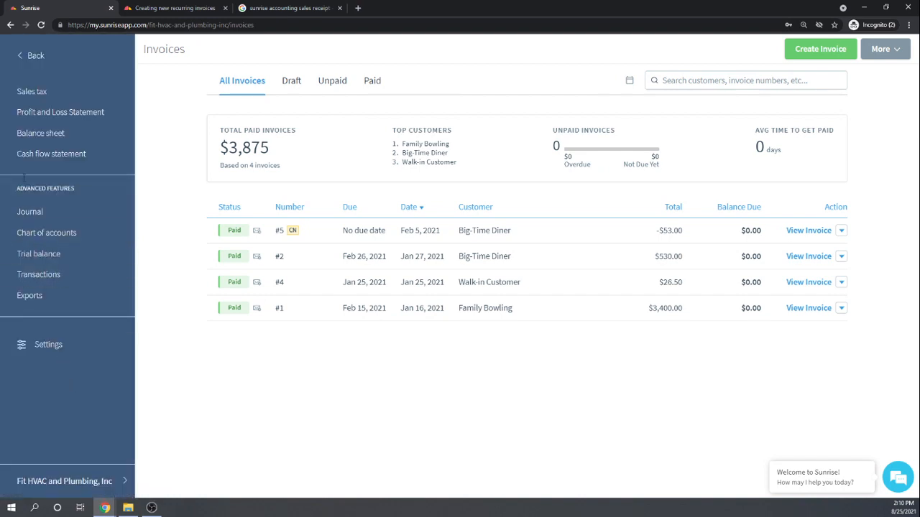
{"action": "left_click", "coordinate": [81, 115]}
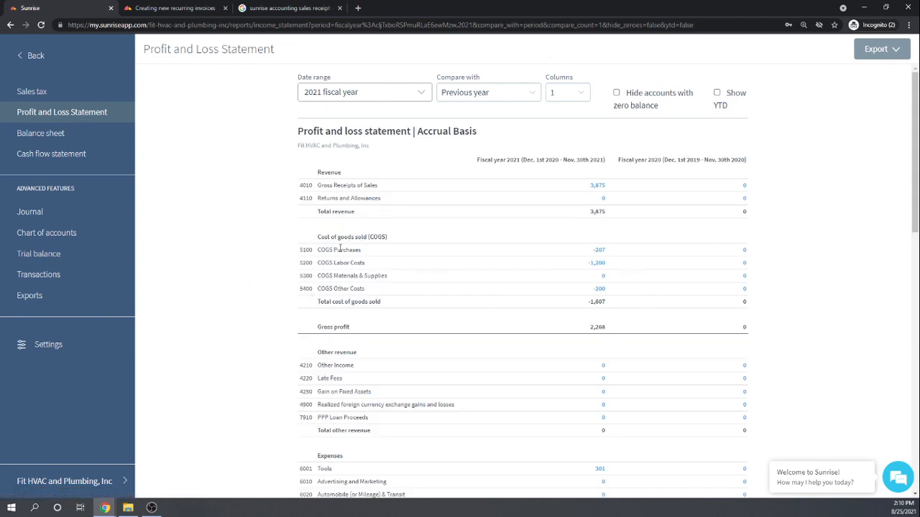
{"action": "left_click", "coordinate": [597, 185]}
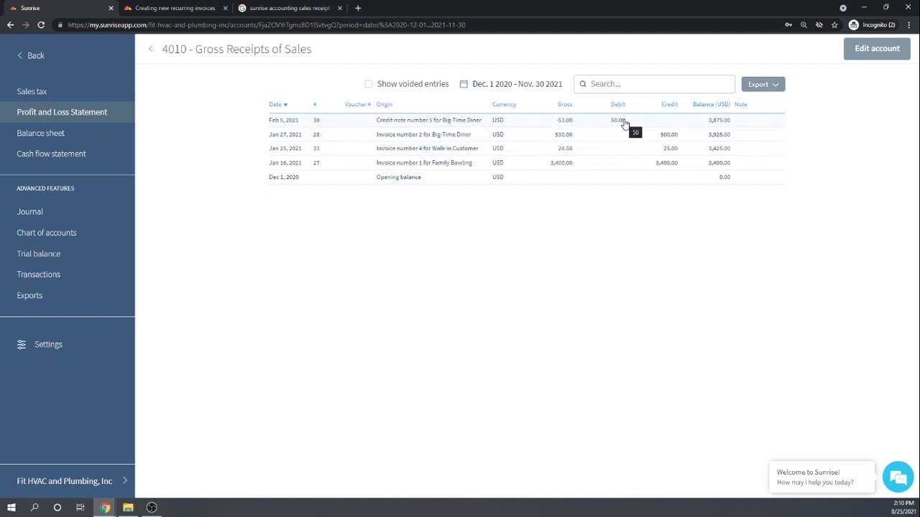
Step: Find Checking Account 110 in the chart of accounts and check its ledger for the refund to Big-Time Diner
{"action": "left_click", "coordinate": [151, 51]}
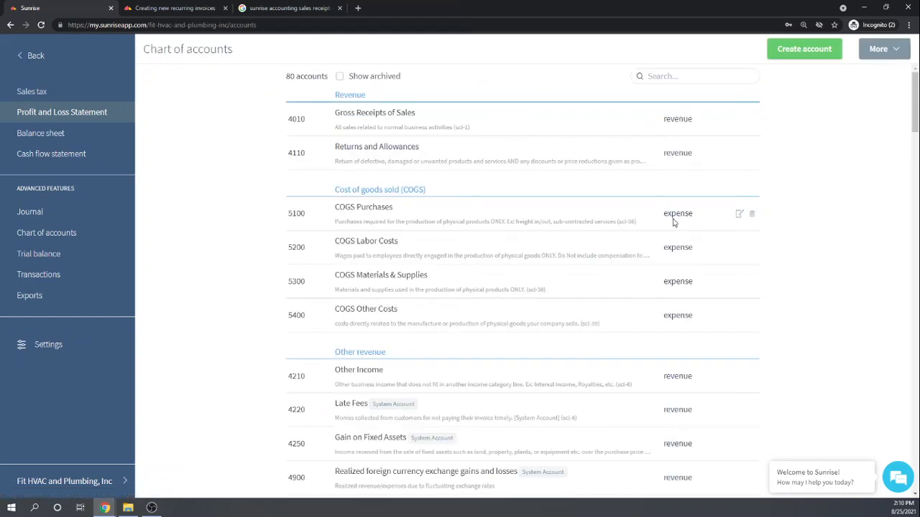
{"action": "scroll", "coordinate": [672, 220], "scroll_direction": "down", "scroll_amount": 7}
{"action": "scroll", "coordinate": [668, 224], "scroll_direction": "down", "scroll_amount": 20}
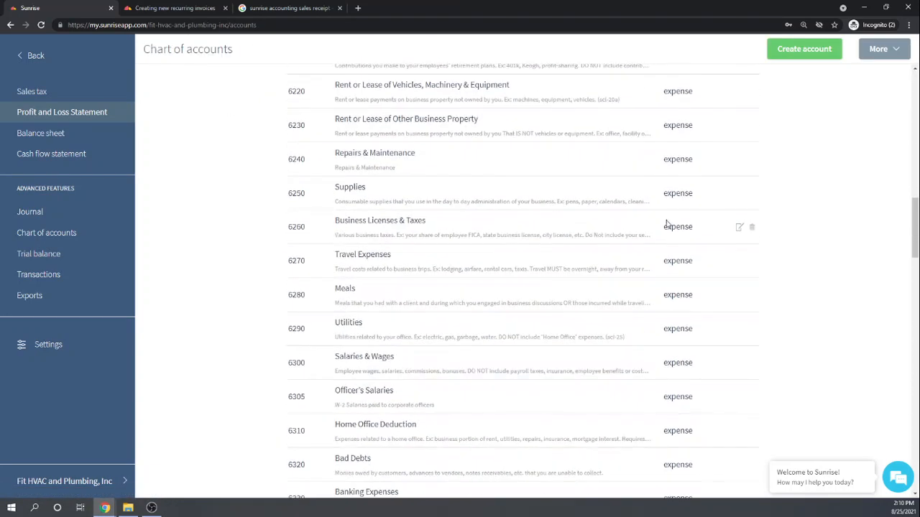
{"action": "scroll", "coordinate": [665, 223], "scroll_direction": "down", "scroll_amount": 5}
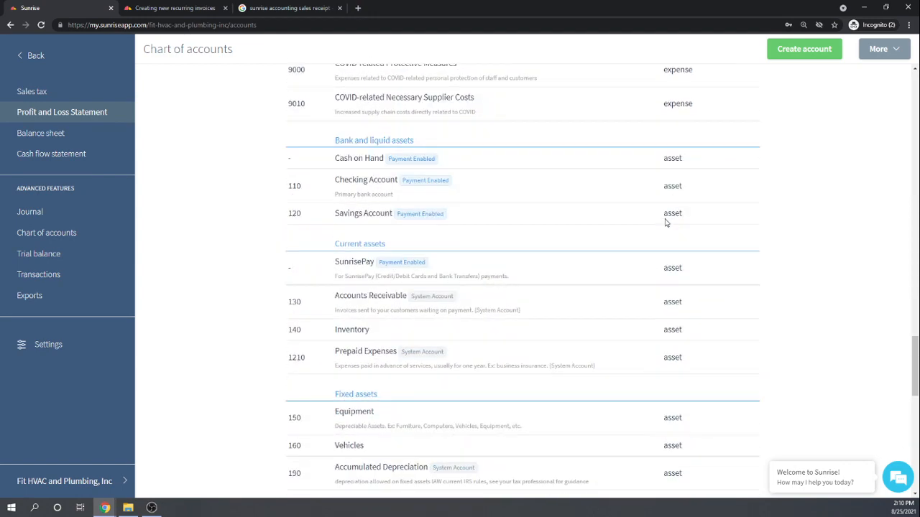
{"action": "left_click", "coordinate": [375, 180]}
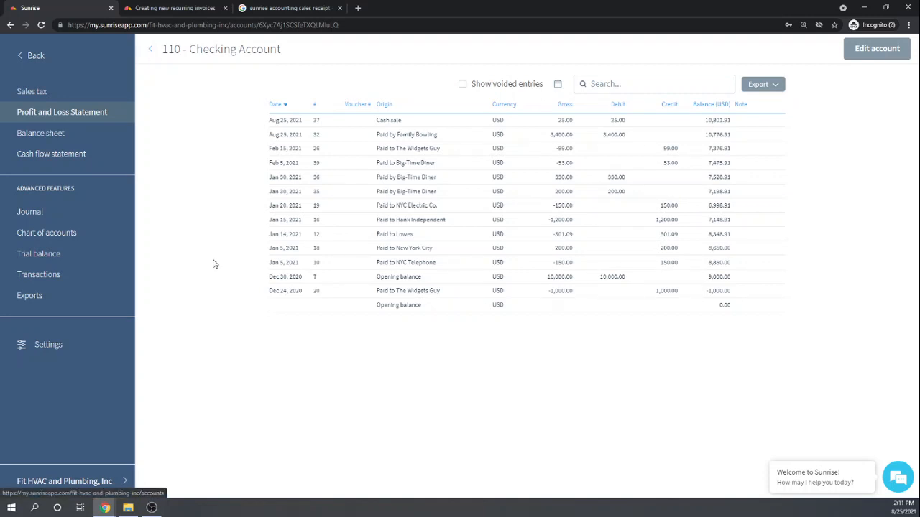
{"action": "left_click", "coordinate": [151, 52]}
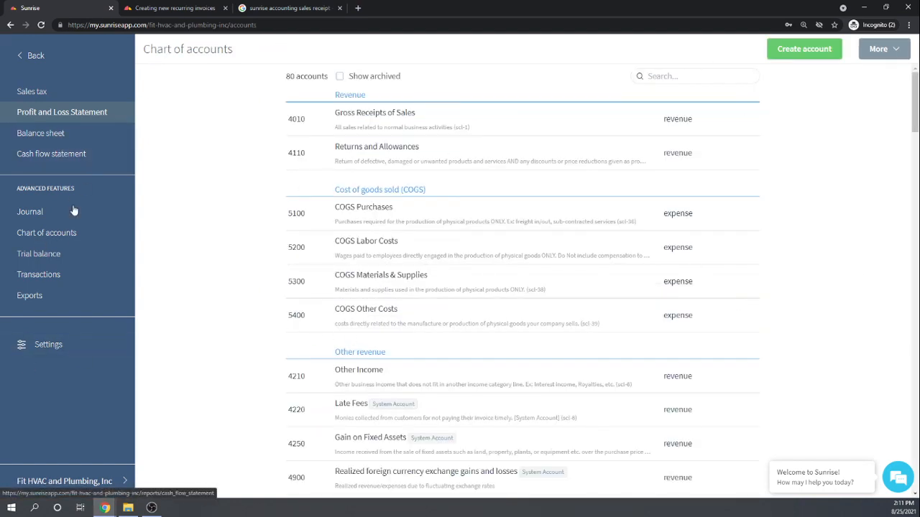
Step: Create a manual transaction dated 02/05/2021 with the description "inventory returned"
{"action": "left_click", "coordinate": [41, 280]}
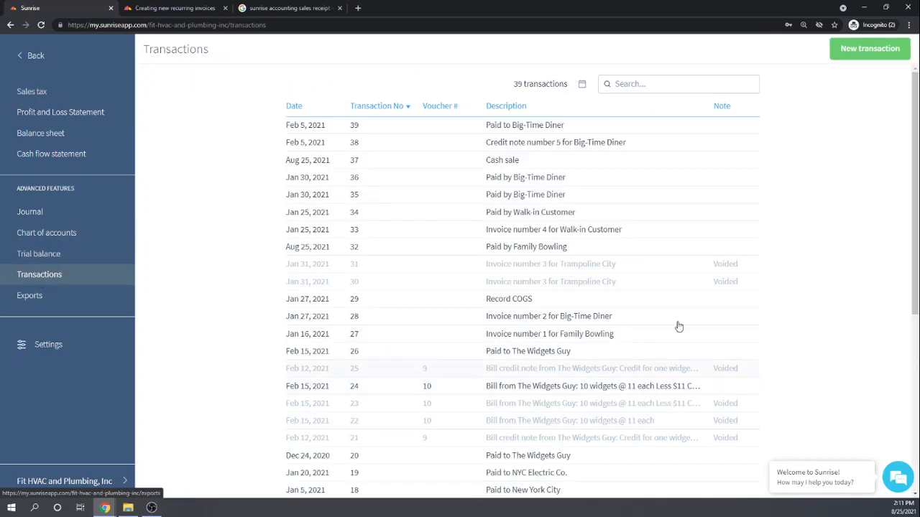
{"action": "left_click", "coordinate": [870, 48]}
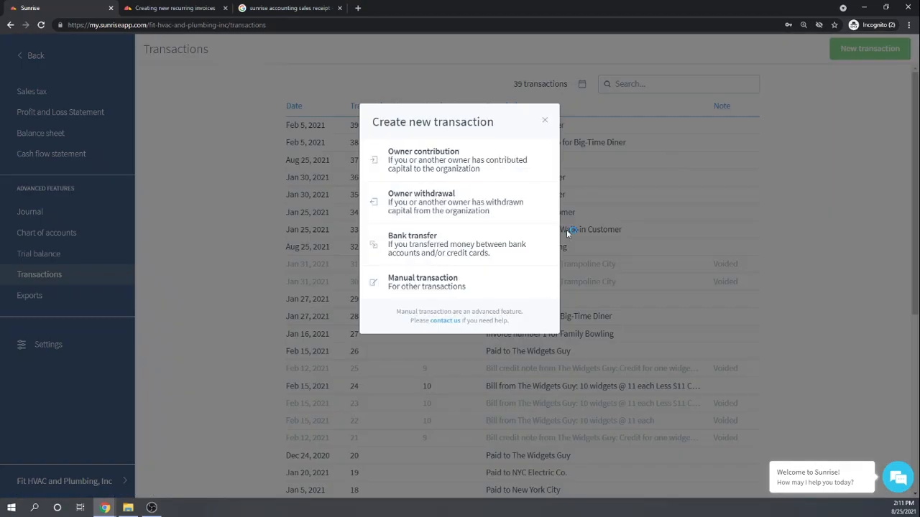
{"action": "left_click", "coordinate": [409, 287]}
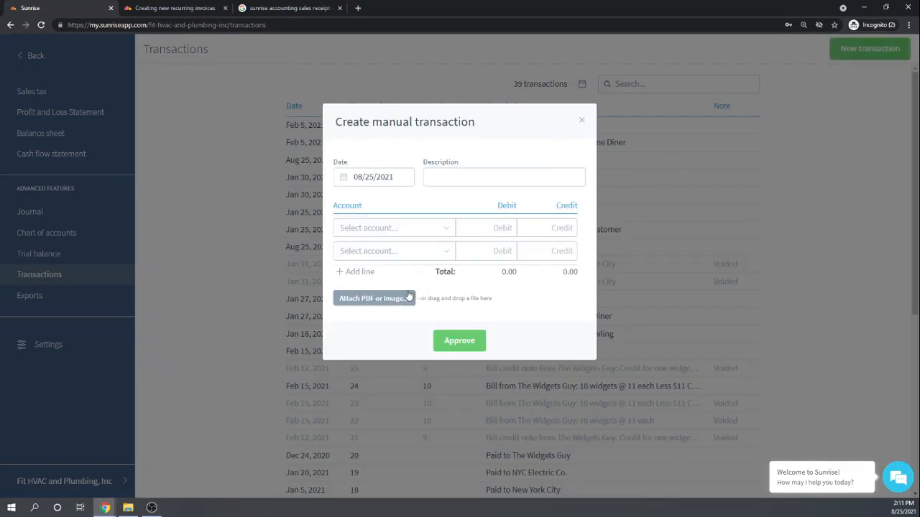
{"action": "left_click", "coordinate": [395, 176]}
{"action": "type", "text": "02/"}
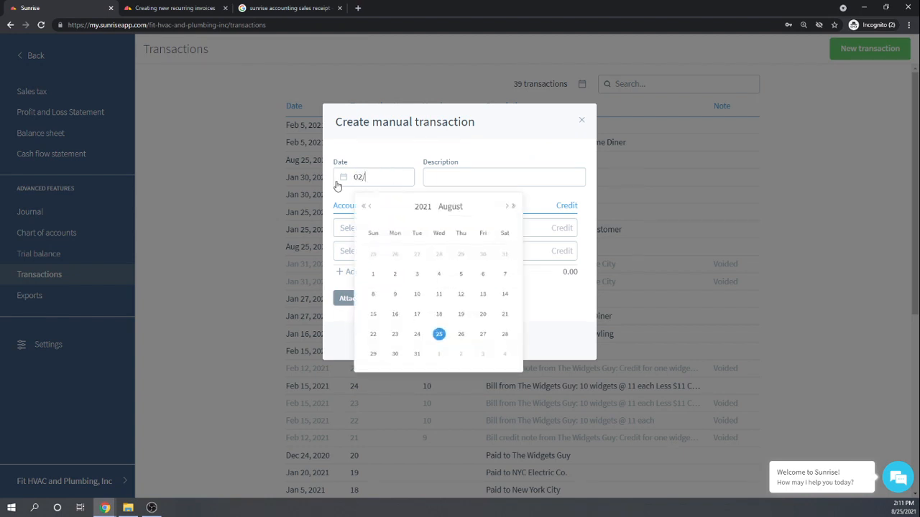
{"action": "type", "text": "05/2021"}
{"action": "key", "text": "Tab"}
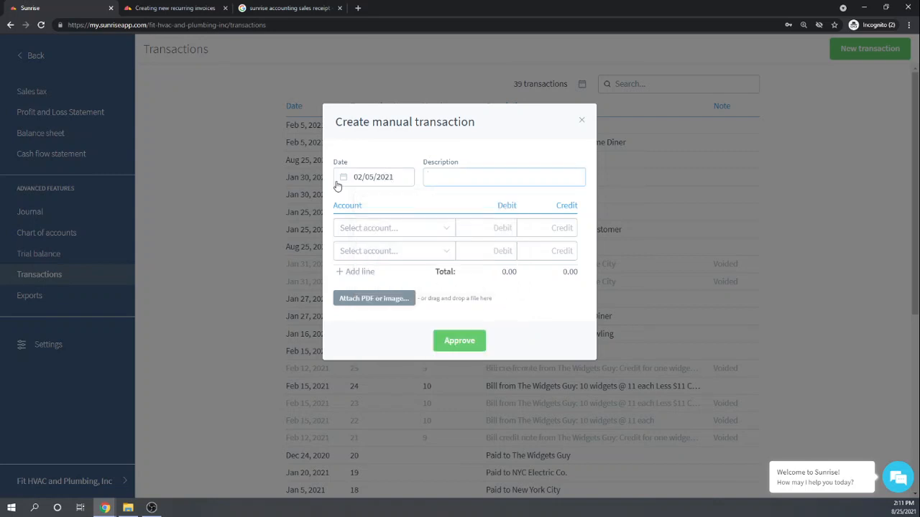
{"action": "type", "text": "inventory returned"}
{"action": "key", "text": "Tab"}
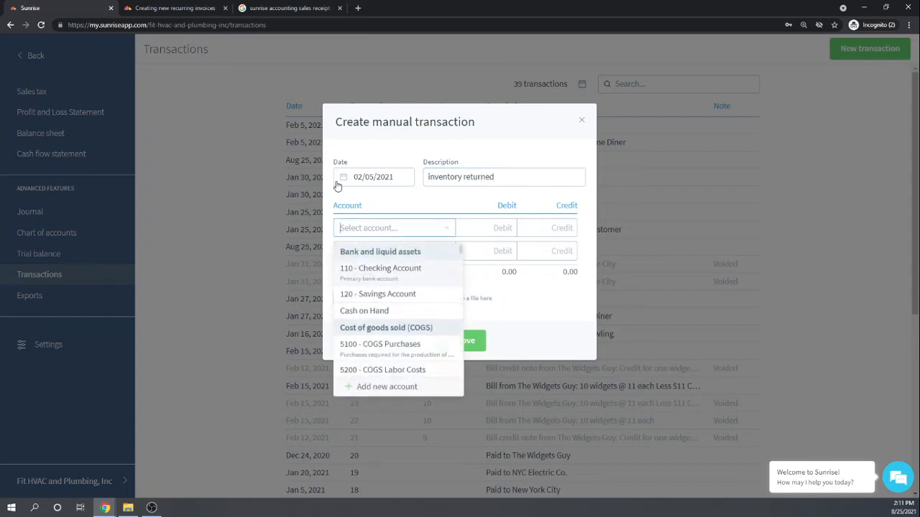
Step: Enter a debit of 20.66 to account 140 - Inventory on the transaction's first line
{"action": "type", "text": "inv"}
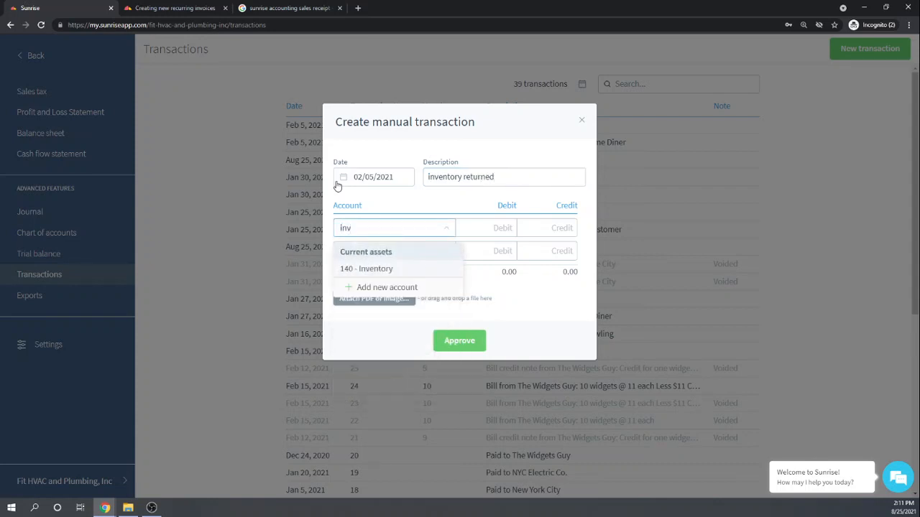
{"action": "left_click", "coordinate": [374, 270]}
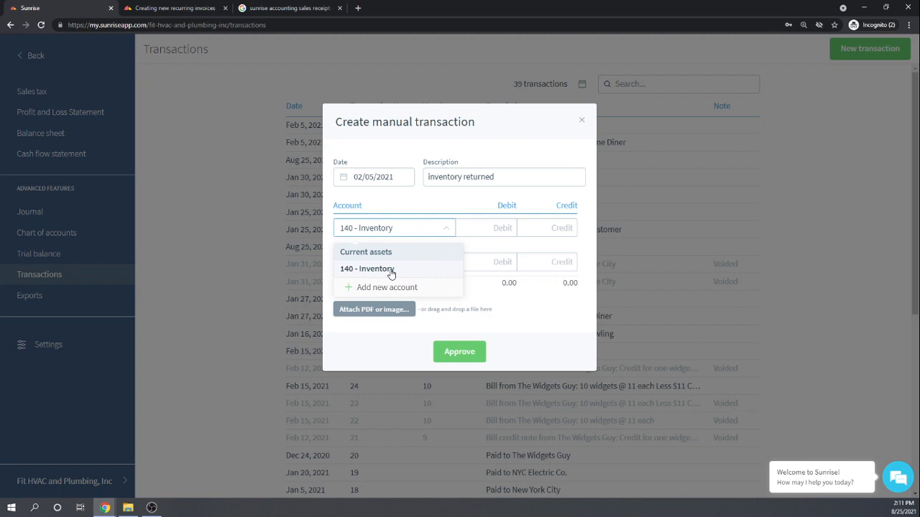
{"action": "left_click", "coordinate": [471, 230]}
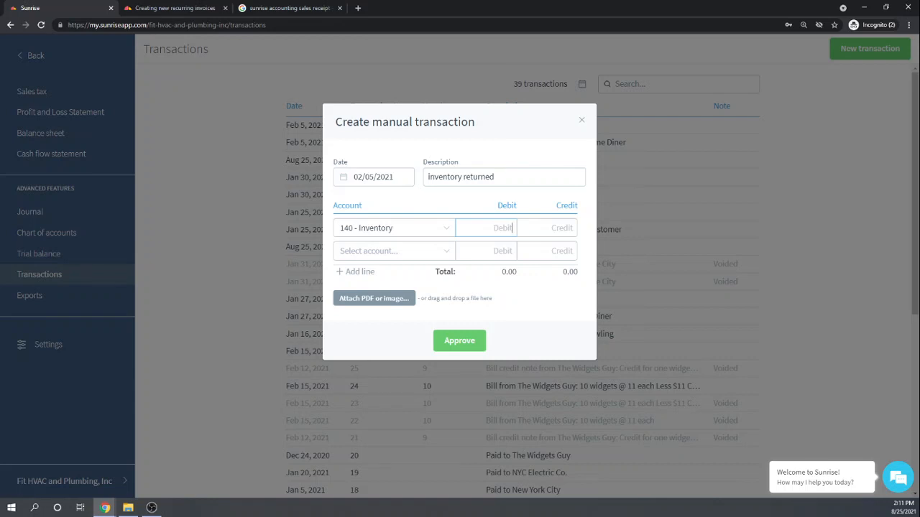
{"action": "type", "text": "20.66"}
{"action": "key", "text": "Tab"}
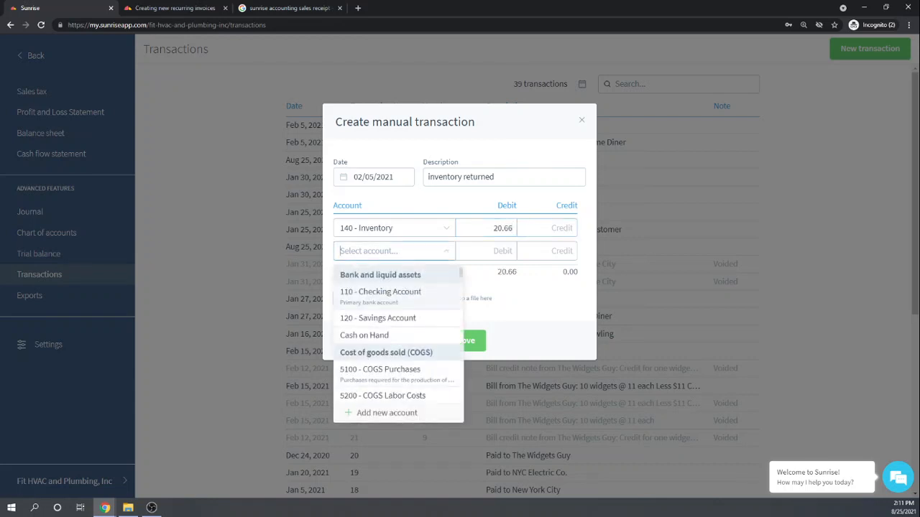
Step: Enter a credit of 20.66 to 5100 - COGS Purchases on the second line and approve the transaction
{"action": "type", "text": "cos"}
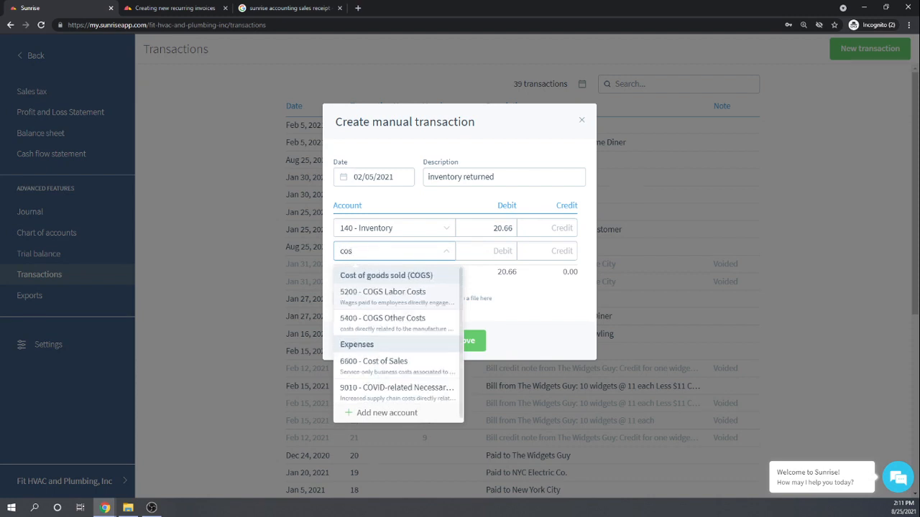
{"action": "key", "text": "BackSpace"}
{"action": "type", "text": "g"}
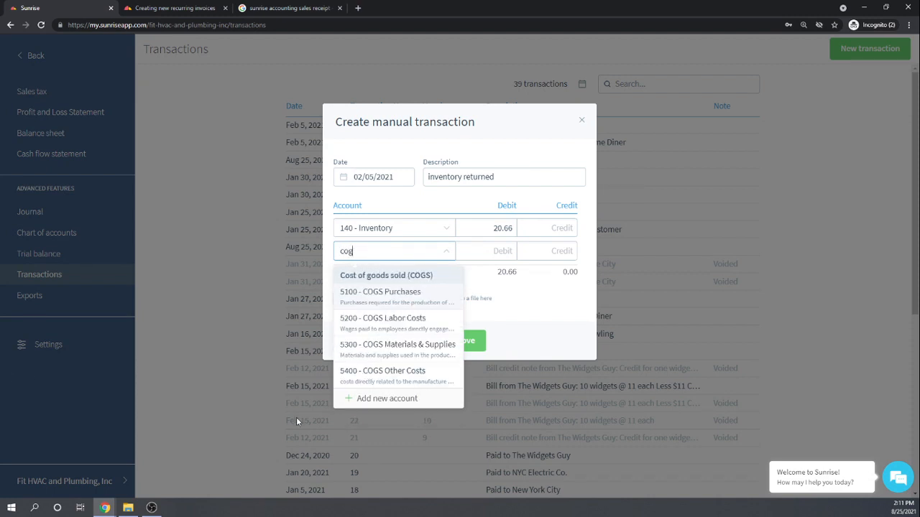
{"action": "left_click", "coordinate": [395, 297]}
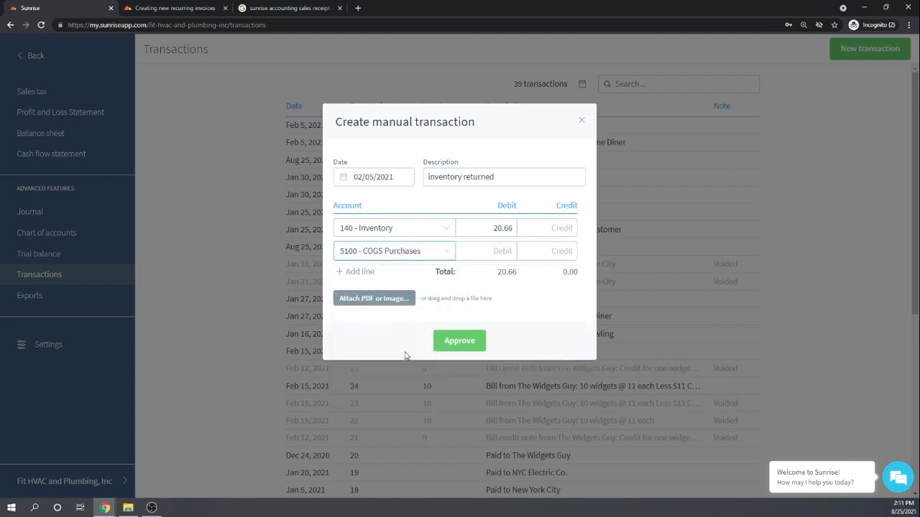
{"action": "left_click", "coordinate": [549, 251]}
{"action": "type", "text": "20.66"}
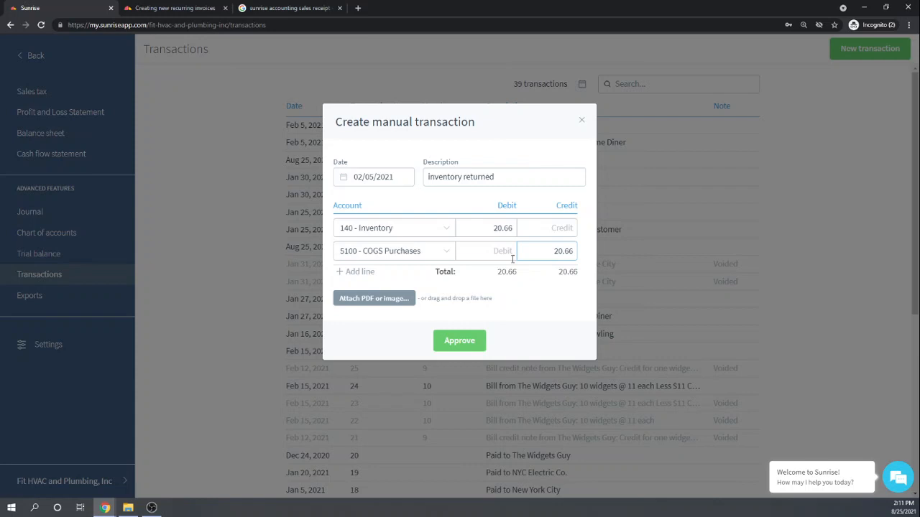
{"action": "left_click", "coordinate": [495, 296]}
{"action": "left_click", "coordinate": [459, 342]}
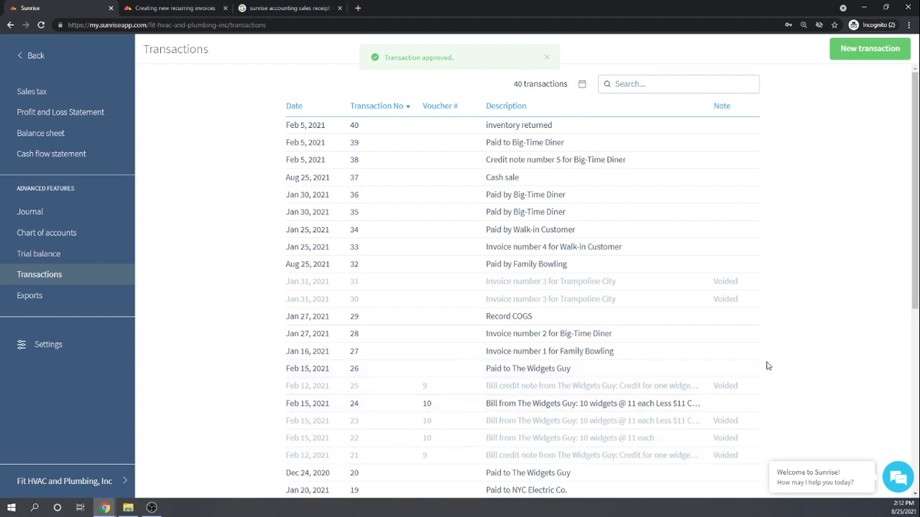
{"action": "scroll", "coordinate": [759, 367], "scroll_direction": "down", "scroll_amount": 3}
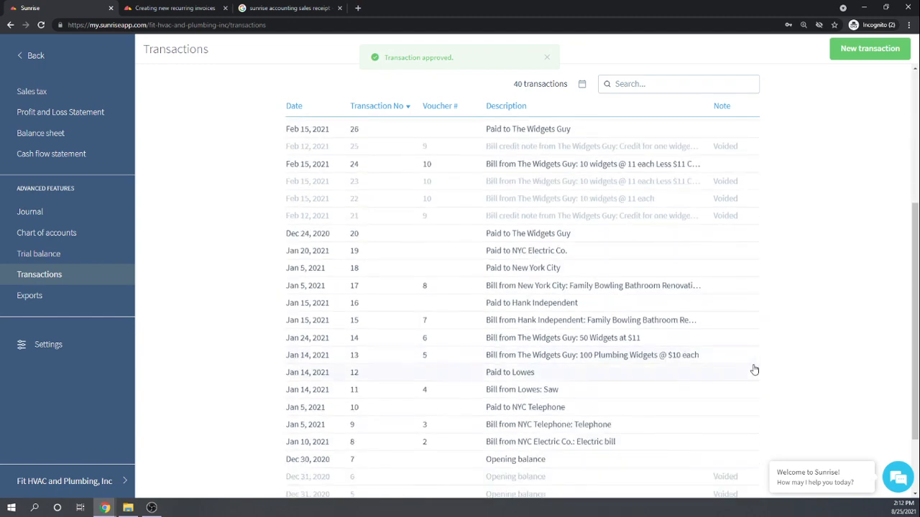
{"action": "scroll", "coordinate": [753, 369], "scroll_direction": "up", "scroll_amount": 3}
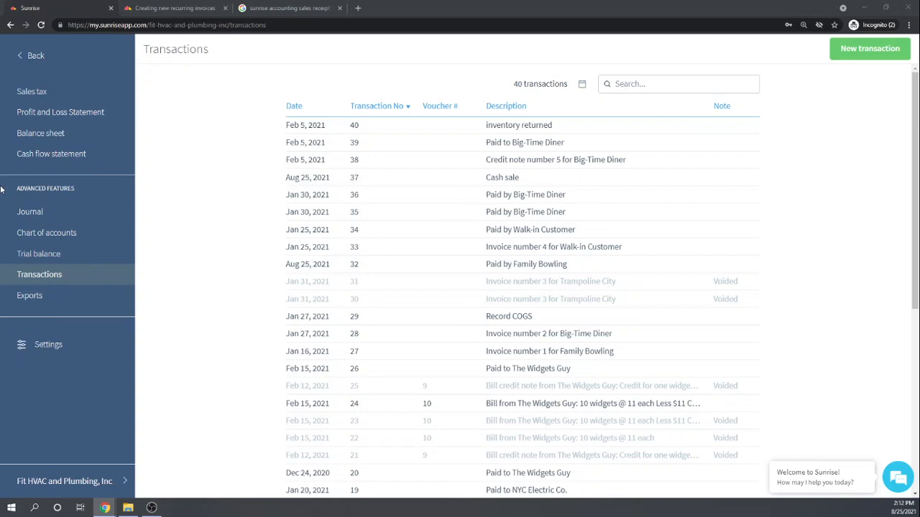
Step: Check the invoice list, then open the Big-Time Diner contact to review its invoice and credit note
{"action": "left_click", "coordinate": [41, 57]}
{"action": "left_click", "coordinate": [38, 56]}
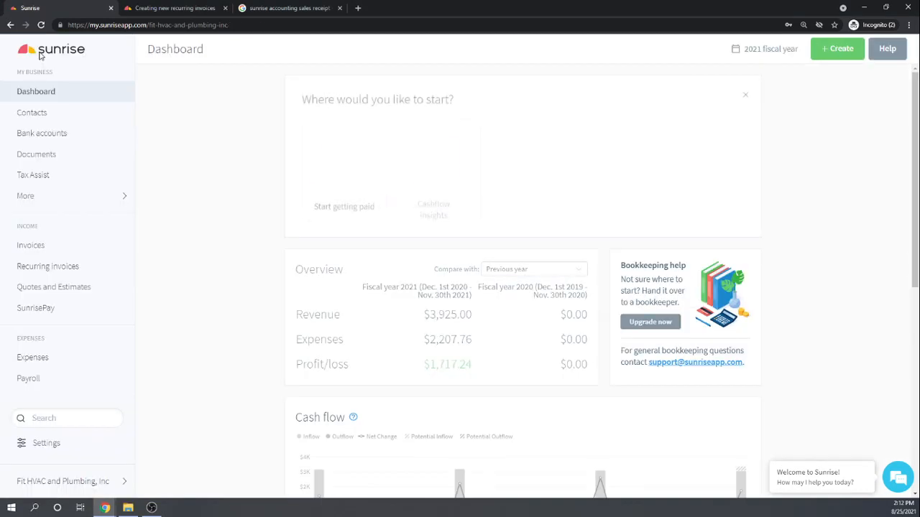
{"action": "left_click", "coordinate": [31, 246]}
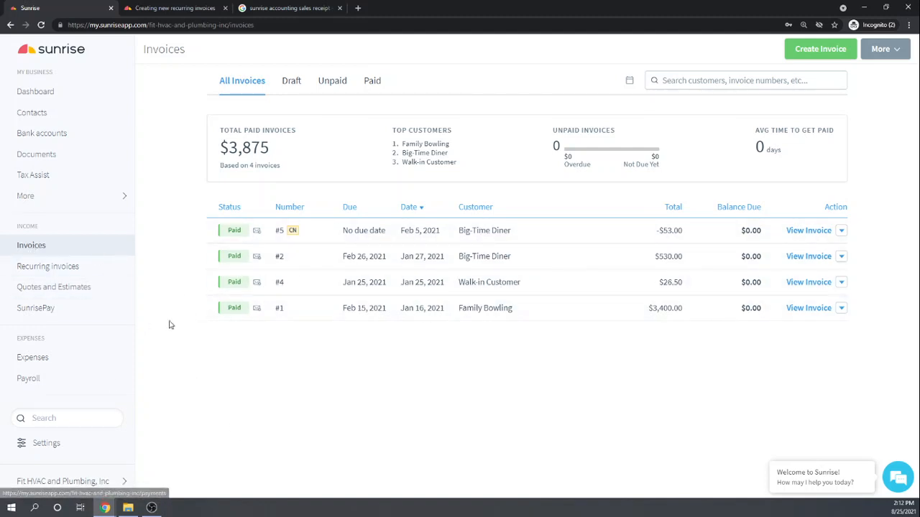
{"action": "left_click", "coordinate": [33, 115]}
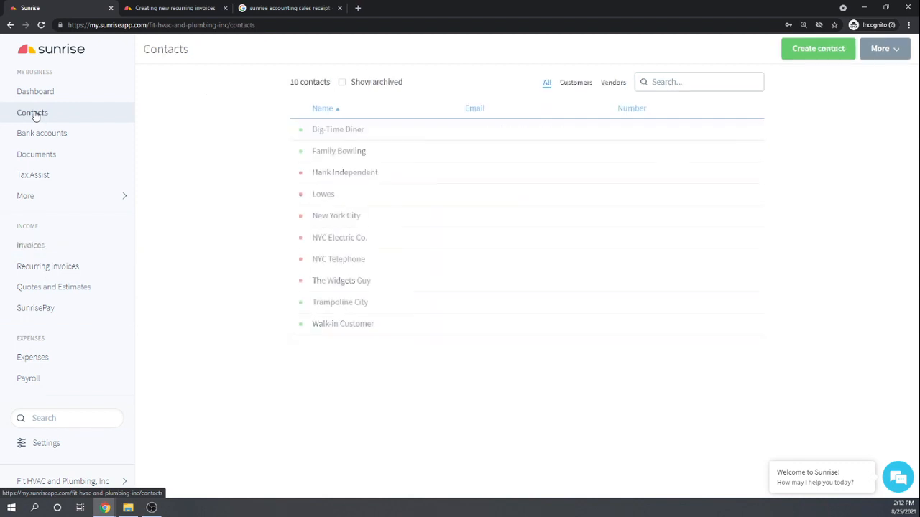
{"action": "left_click", "coordinate": [330, 130]}
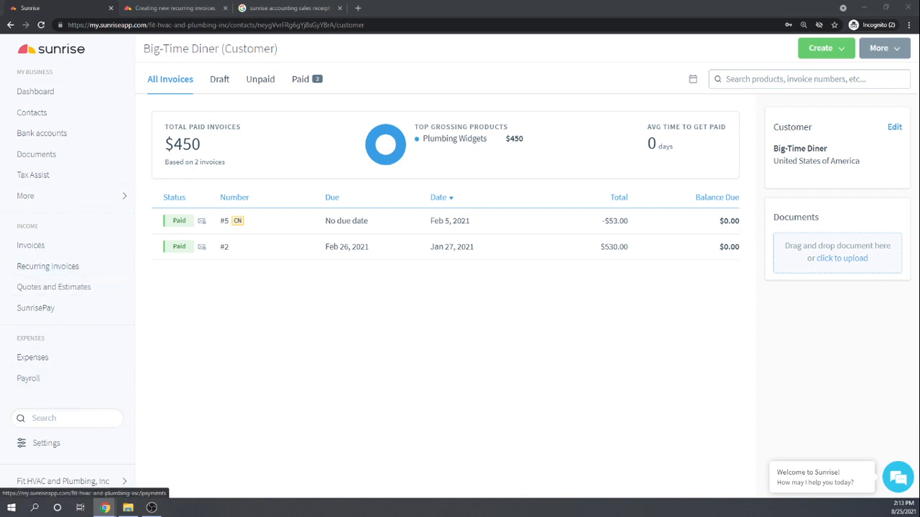
Step: Open the 1st quarter 2021 sales tax return and change its reporting period to Monthly
{"action": "left_click", "coordinate": [25, 196]}
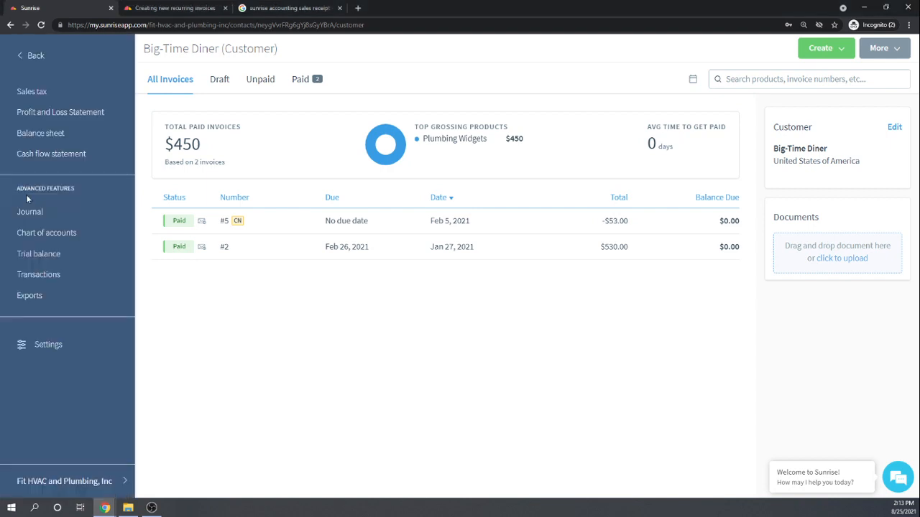
{"action": "left_click", "coordinate": [33, 92]}
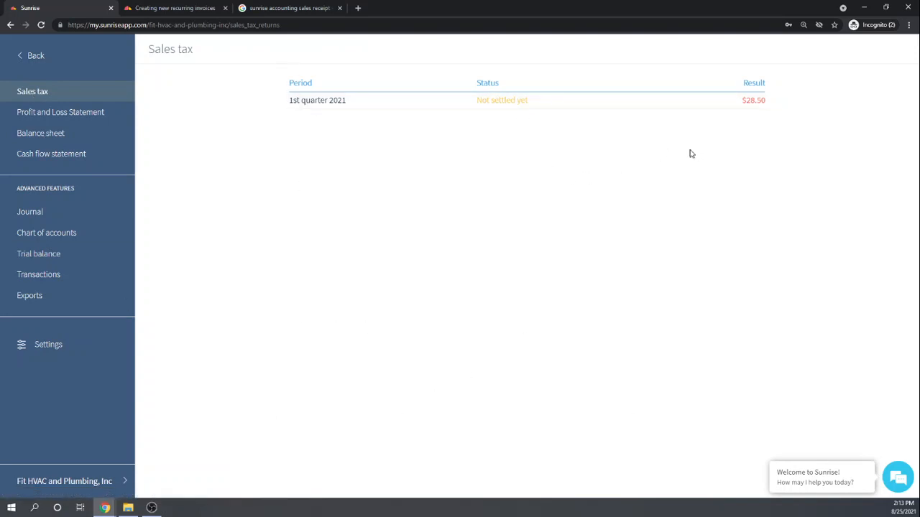
{"action": "left_click", "coordinate": [754, 102]}
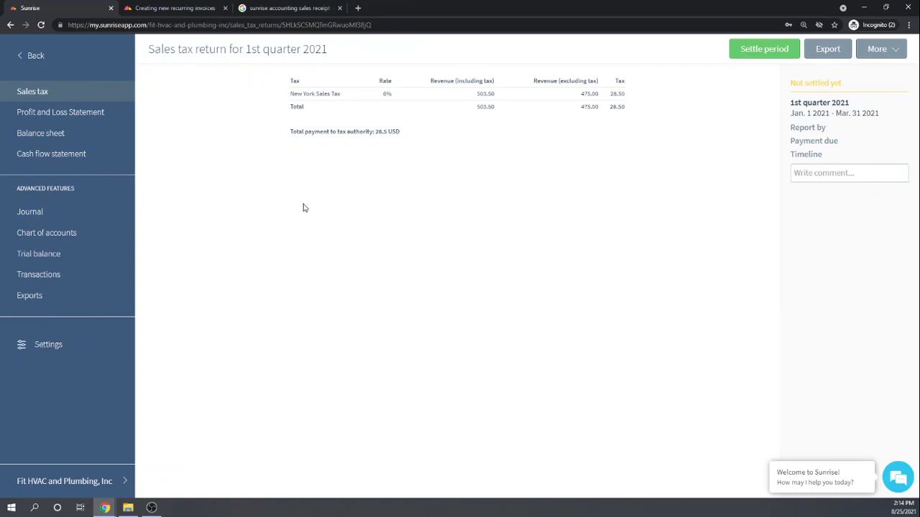
{"action": "left_click", "coordinate": [896, 52]}
{"action": "left_click", "coordinate": [878, 69]}
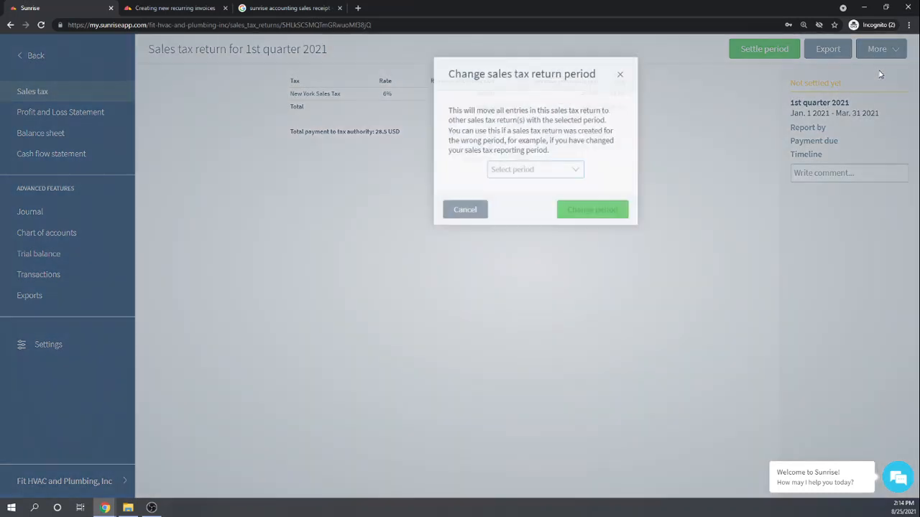
{"action": "left_click", "coordinate": [570, 174]}
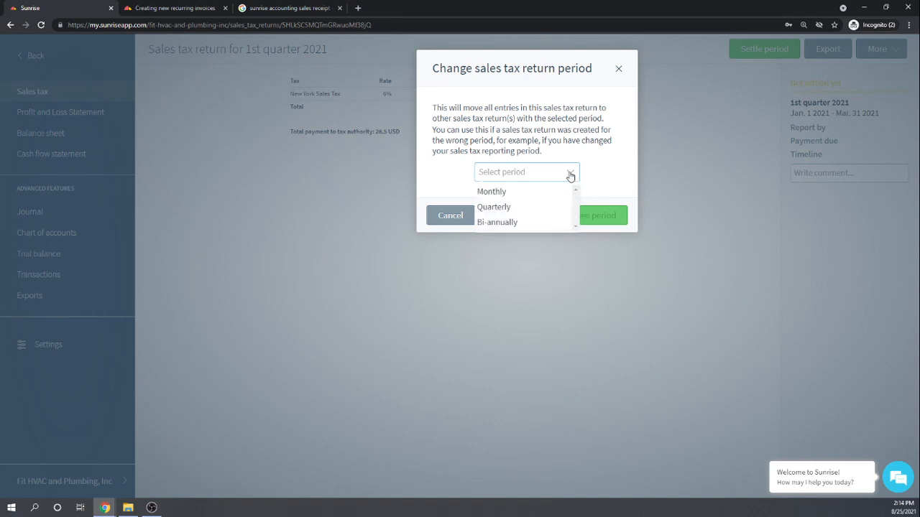
{"action": "left_click", "coordinate": [516, 192]}
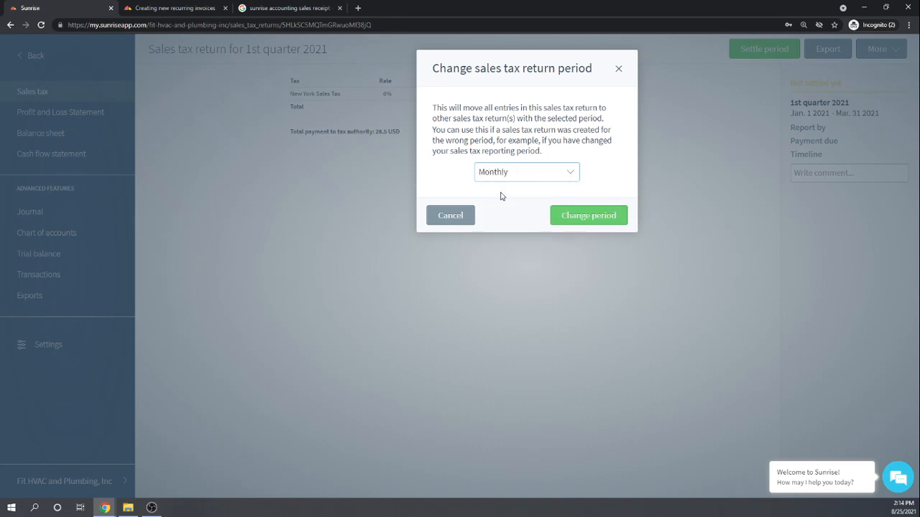
{"action": "left_click", "coordinate": [596, 222]}
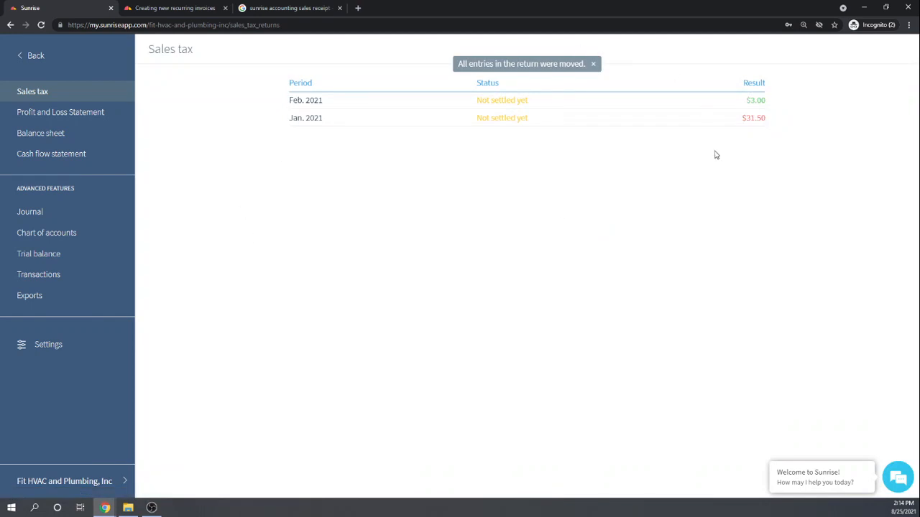
Step: Open the Jan. 2021 sales tax return and settle the period
{"action": "left_click", "coordinate": [305, 119]}
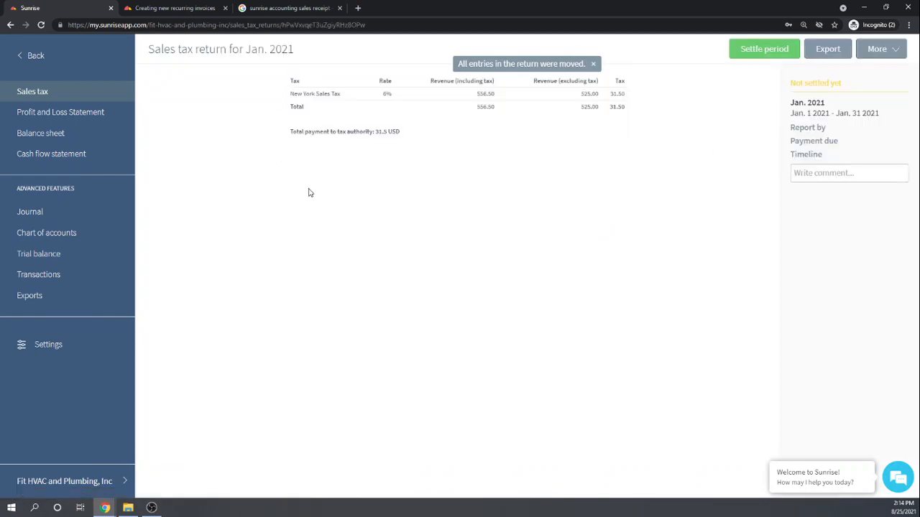
{"action": "left_click", "coordinate": [762, 51]}
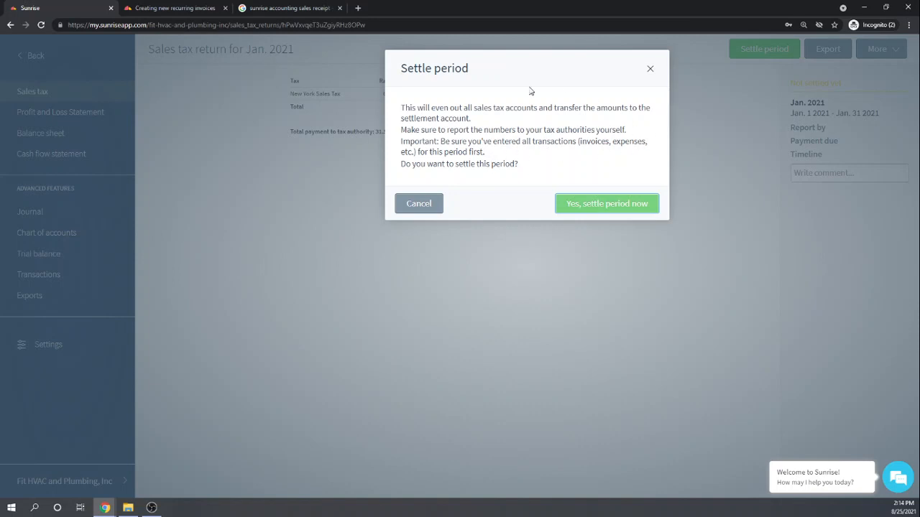
{"action": "left_click", "coordinate": [599, 208]}
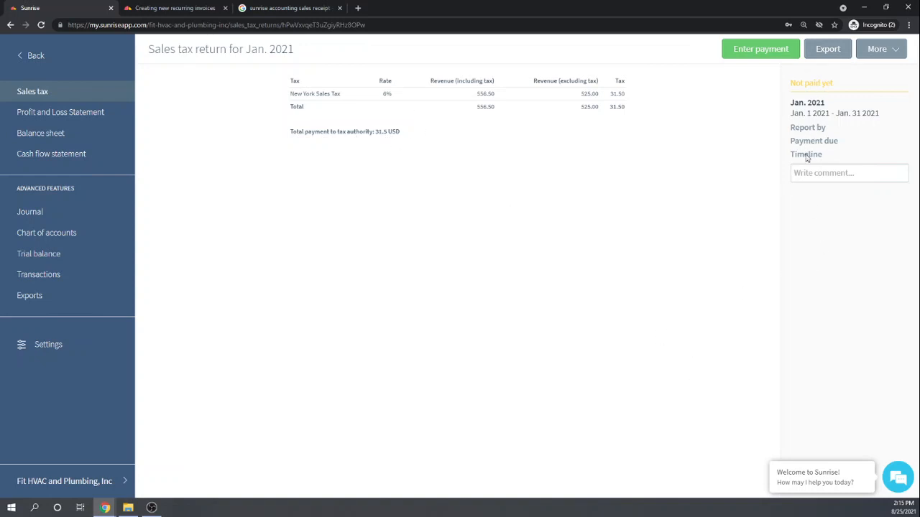
Step: Enter the January sales tax payment dated 02/15/2021 from 110 - Checking Account
{"action": "left_click", "coordinate": [896, 53]}
{"action": "left_click", "coordinate": [756, 49]}
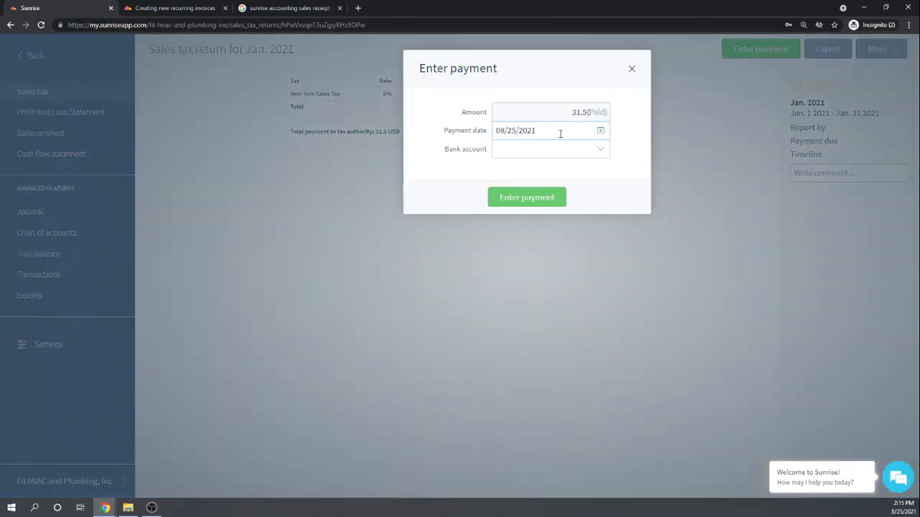
{"action": "left_click_drag", "start_coordinate": [561, 133], "coordinate": [461, 136]}
{"action": "type", "text": "02/15/2021"}
{"action": "key", "text": "Tab"}
{"action": "left_click", "coordinate": [601, 156]}
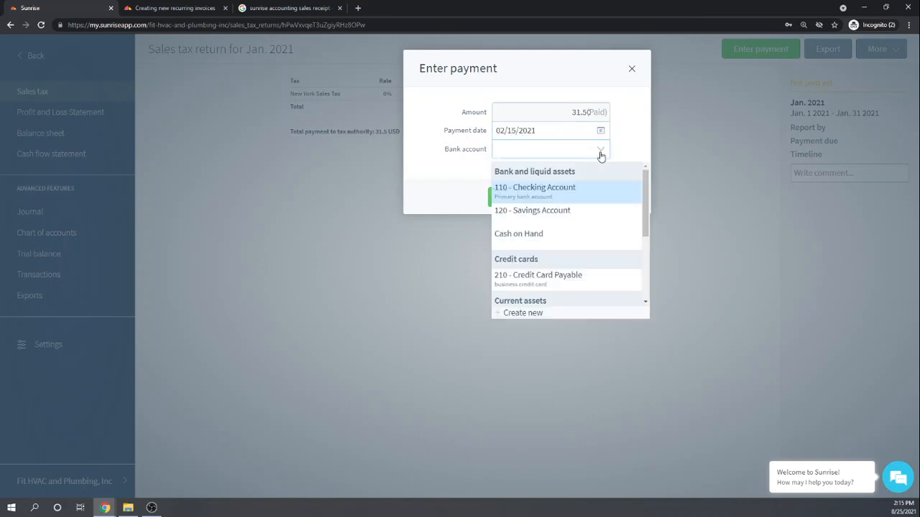
{"action": "left_click", "coordinate": [543, 200]}
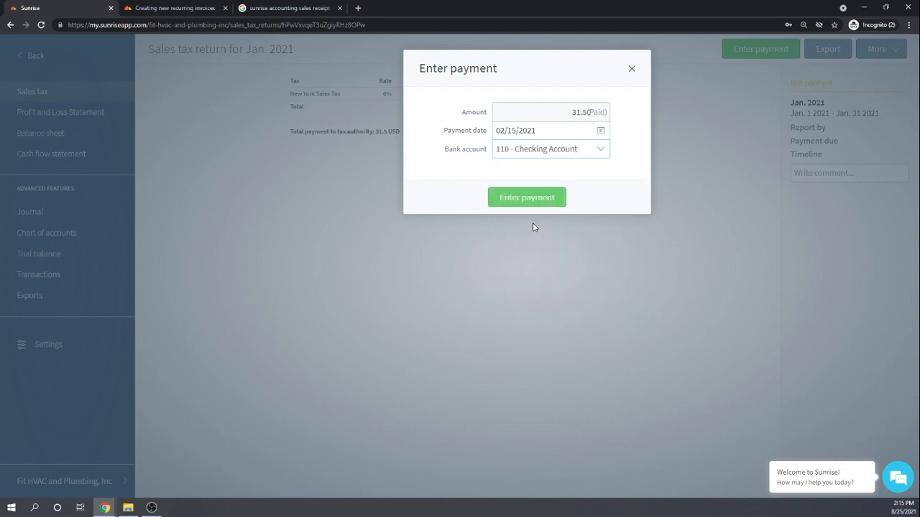
{"action": "left_click", "coordinate": [524, 201]}
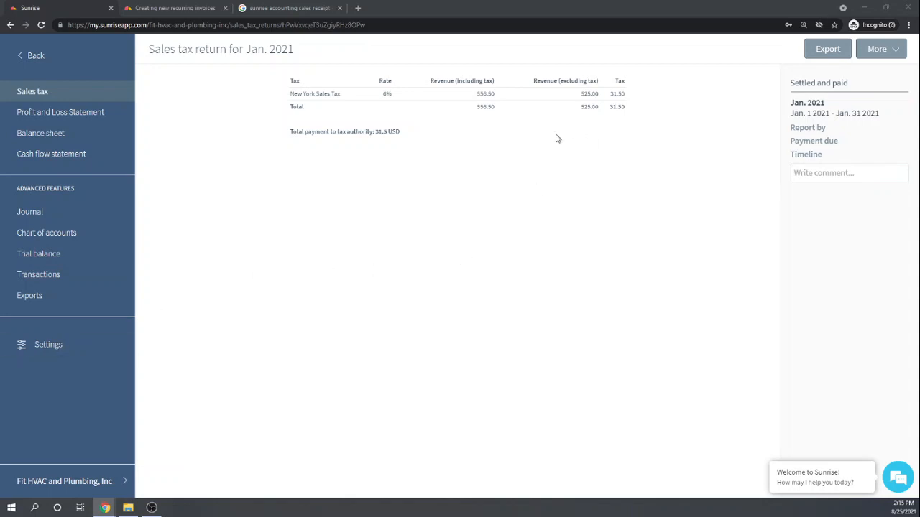
Step: Review the Feb. 2021 sales tax return and its export and period settlement options, leaving the period unsettled
{"action": "left_click", "coordinate": [27, 94]}
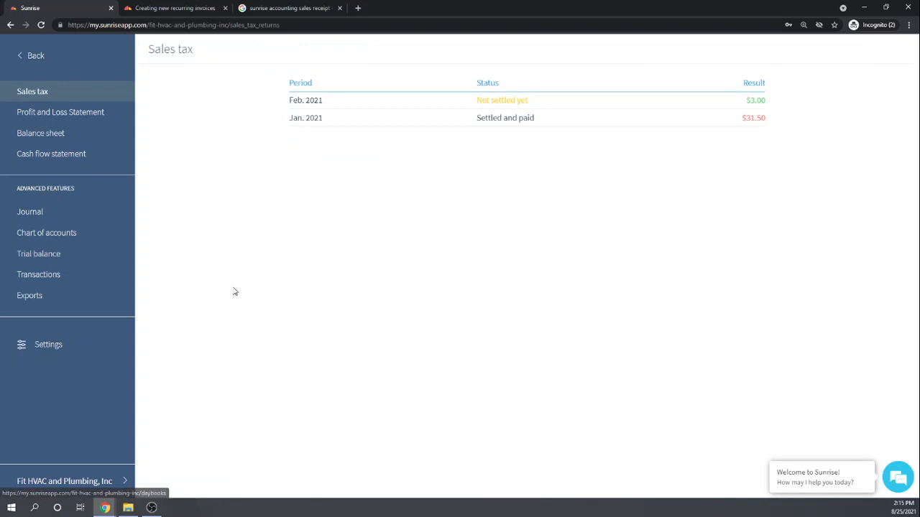
{"action": "left_click", "coordinate": [763, 105]}
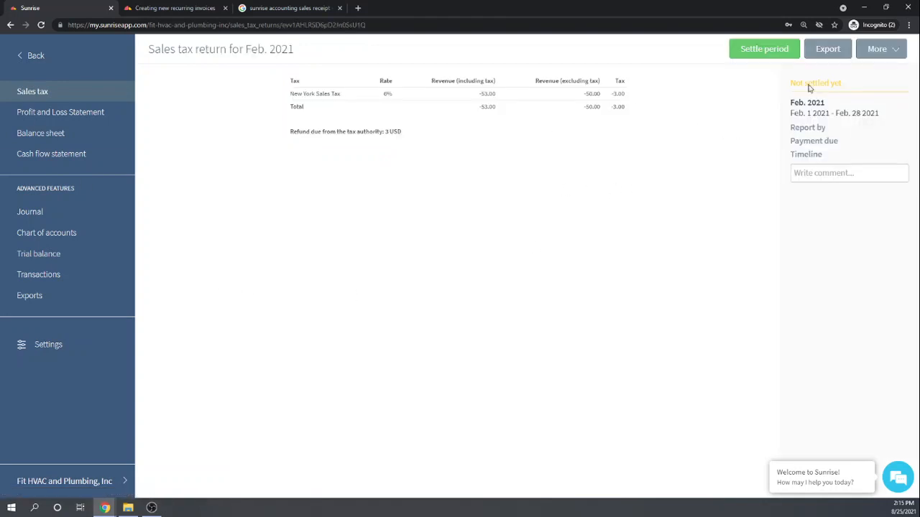
{"action": "left_click", "coordinate": [831, 49]}
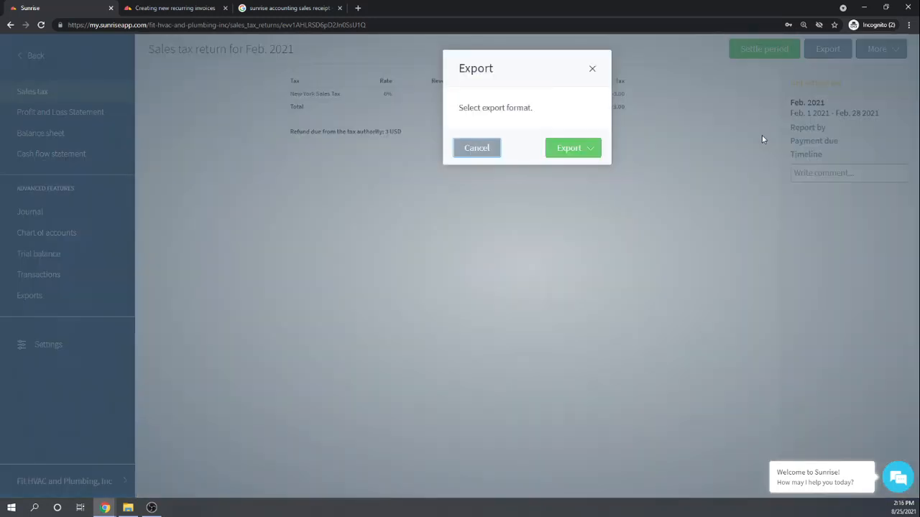
{"action": "left_click", "coordinate": [593, 149]}
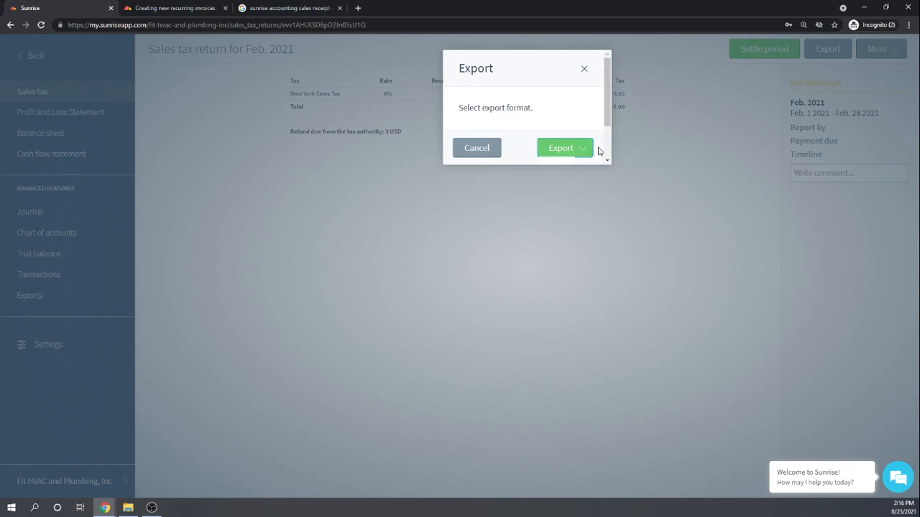
{"action": "left_click", "coordinate": [610, 115]}
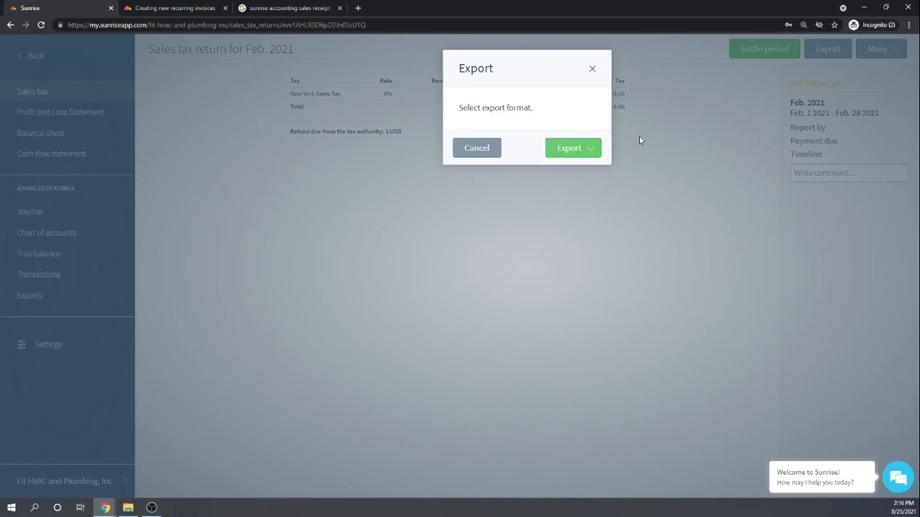
{"action": "left_click", "coordinate": [592, 69]}
{"action": "left_click", "coordinate": [895, 51]}
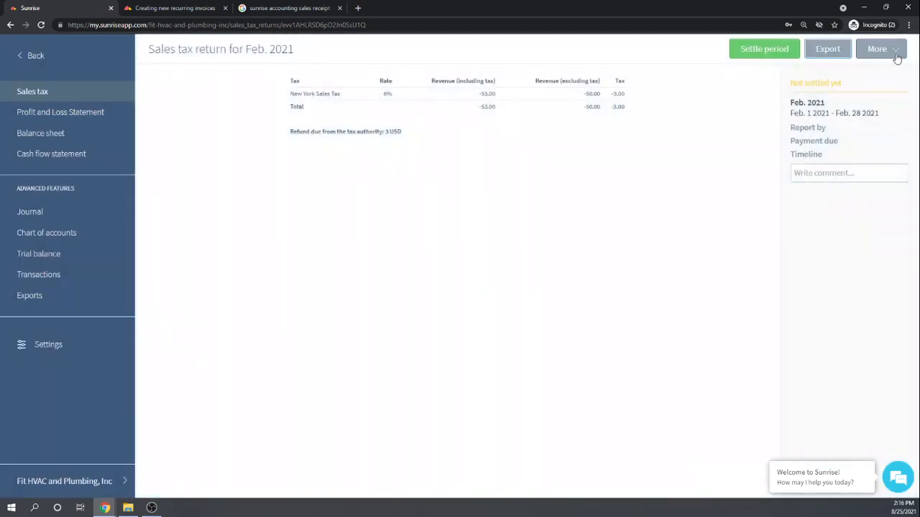
{"action": "left_click", "coordinate": [830, 49]}
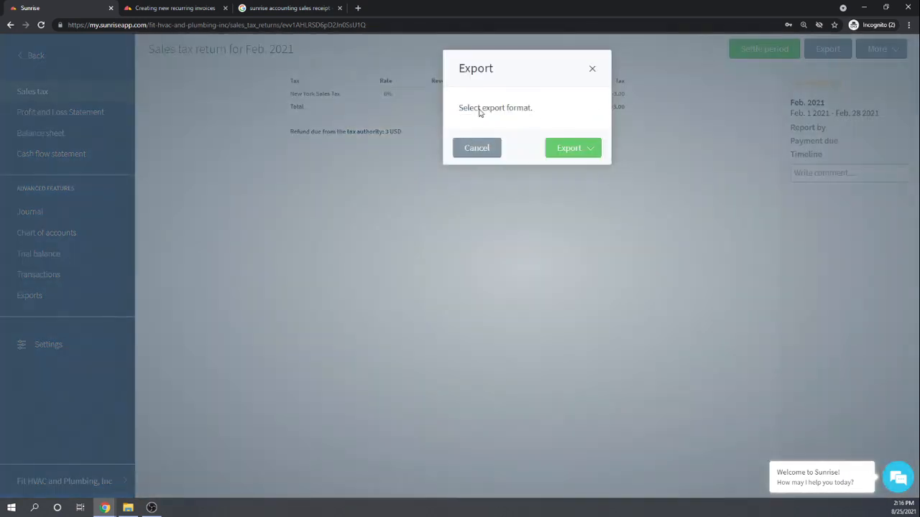
{"action": "left_click", "coordinate": [480, 155]}
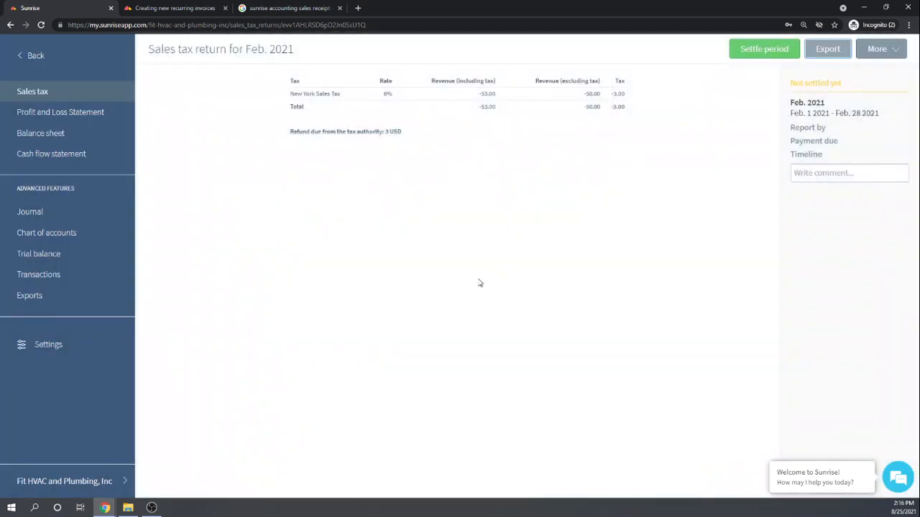
{"action": "left_click", "coordinate": [762, 49]}
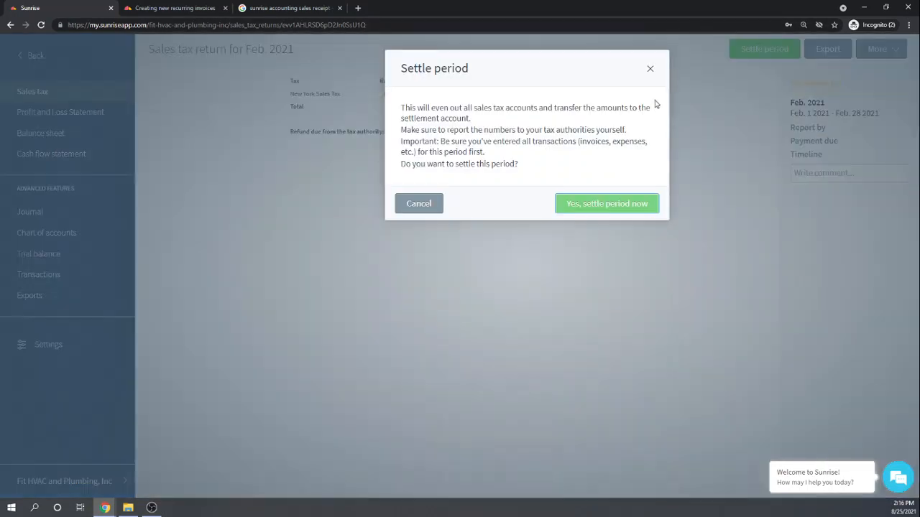
{"action": "left_click", "coordinate": [651, 69]}
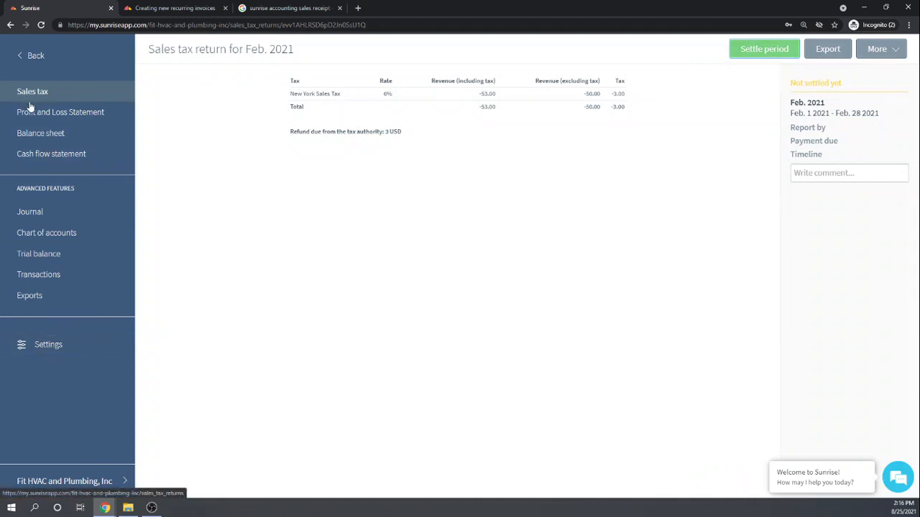
Step: Find Sales tax collected 2610 among the balance sheet's liabilities and examine its ledger entries
{"action": "left_click", "coordinate": [35, 56]}
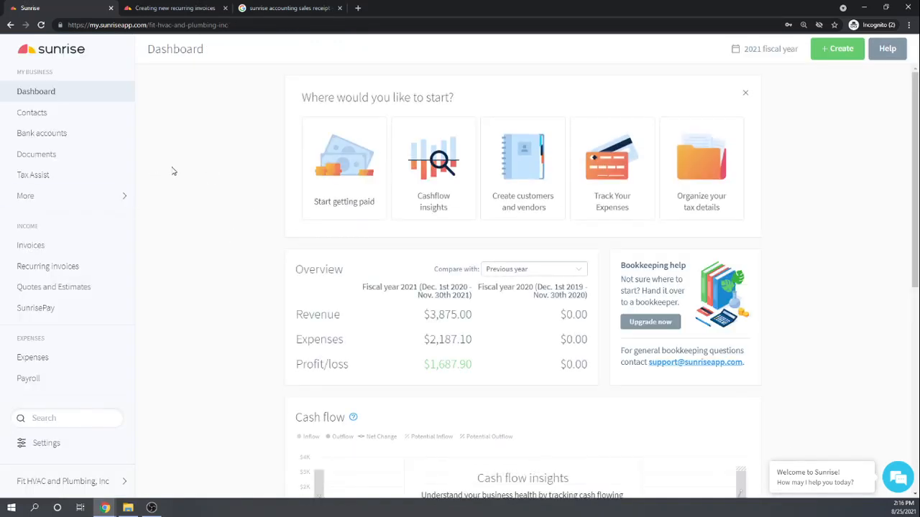
{"action": "left_click", "coordinate": [43, 196]}
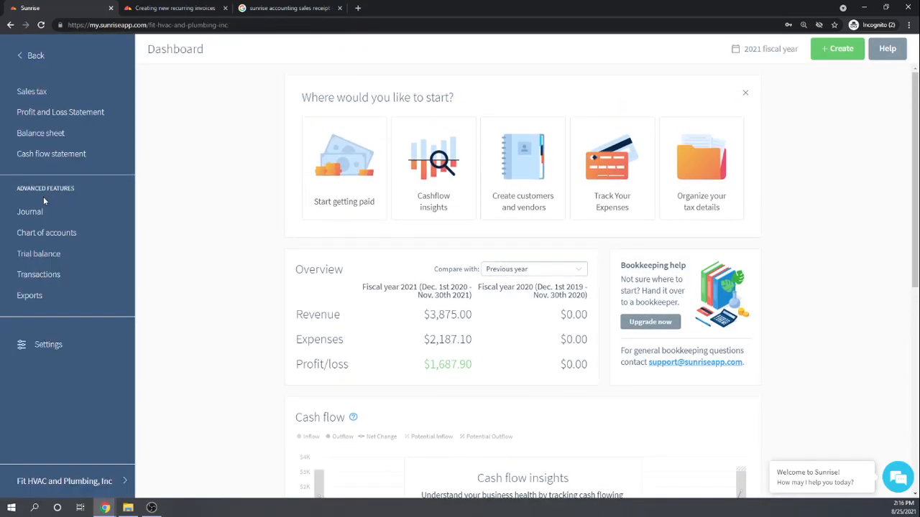
{"action": "left_click", "coordinate": [18, 135]}
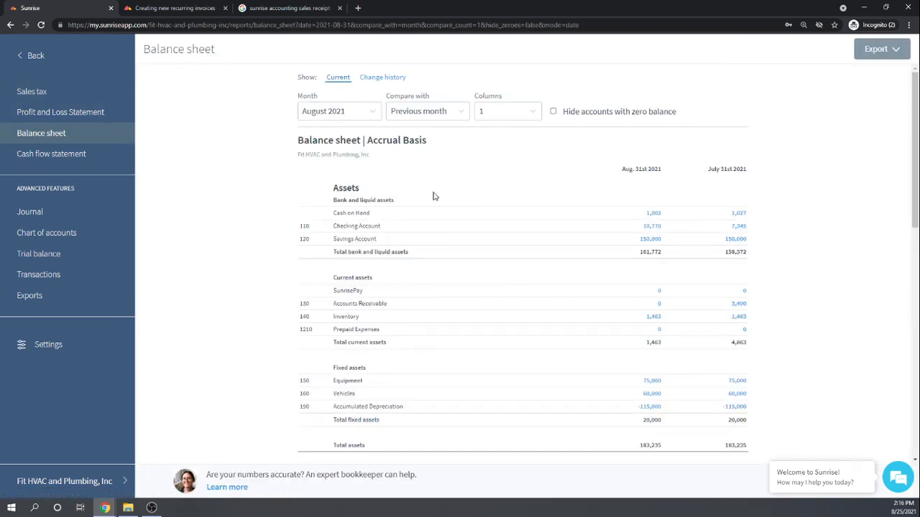
{"action": "scroll", "coordinate": [373, 191], "scroll_direction": "down", "scroll_amount": 4}
{"action": "scroll", "coordinate": [373, 189], "scroll_direction": "down", "scroll_amount": 1}
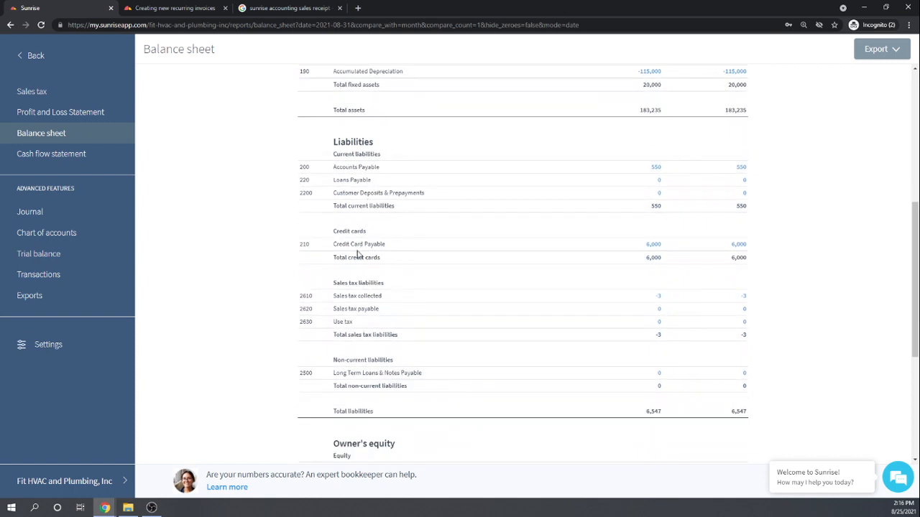
{"action": "scroll", "coordinate": [431, 214], "scroll_direction": "down", "scroll_amount": 1}
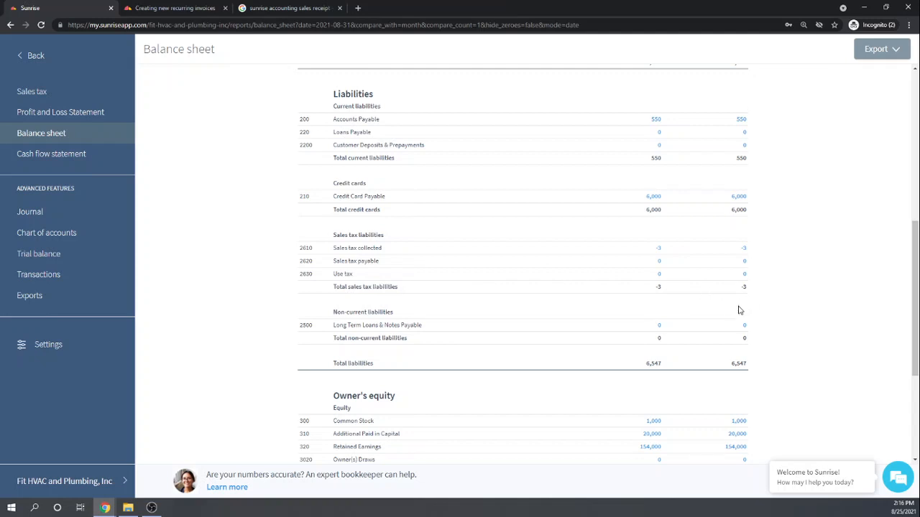
{"action": "left_click", "coordinate": [659, 253]}
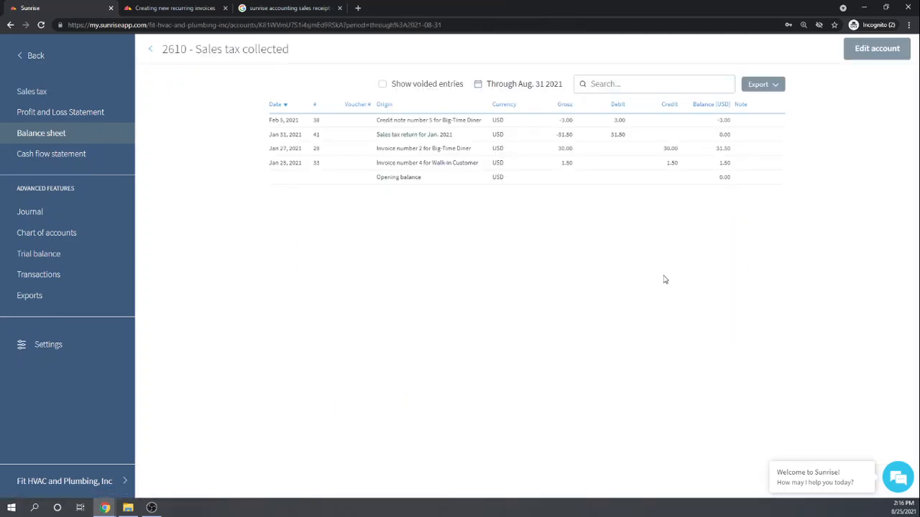